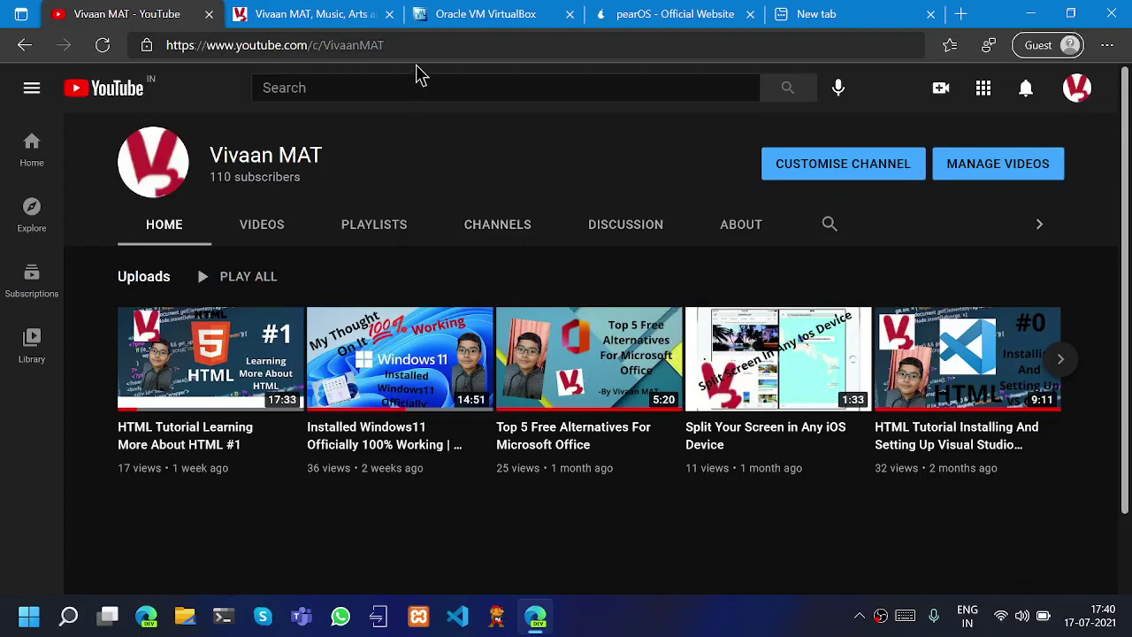
triple_click(415, 42)
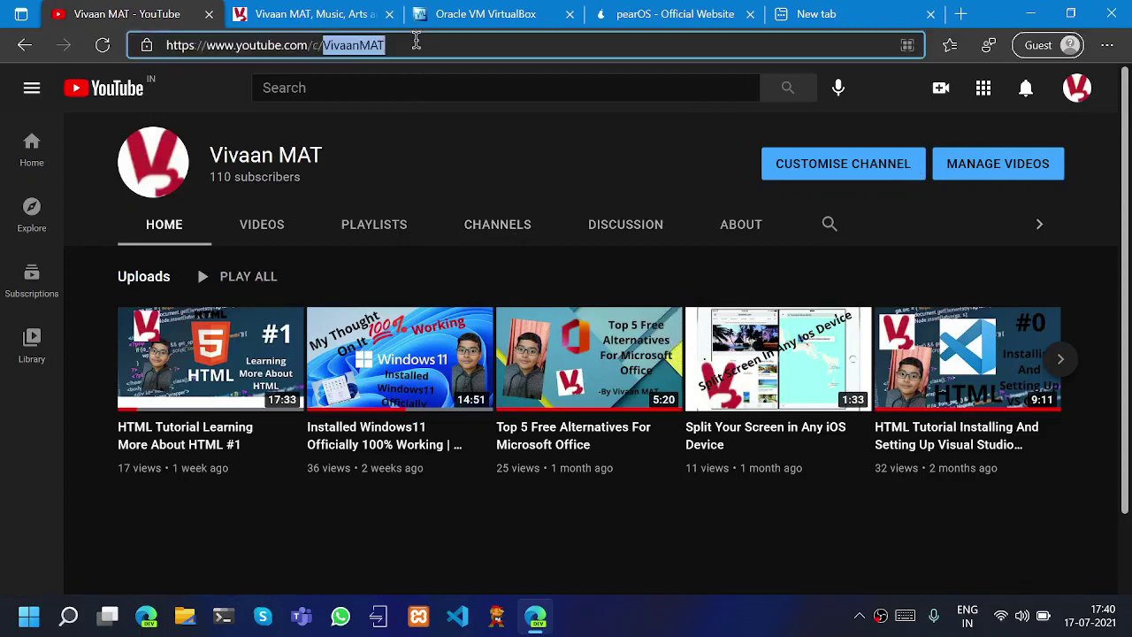
click(317, 45)
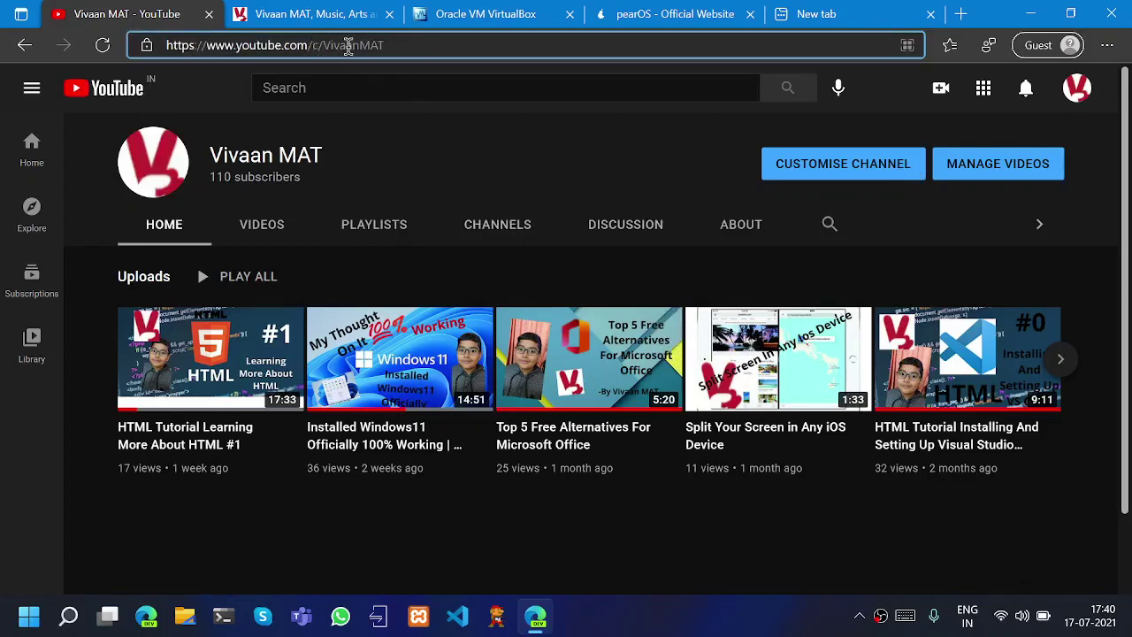
click(350, 162)
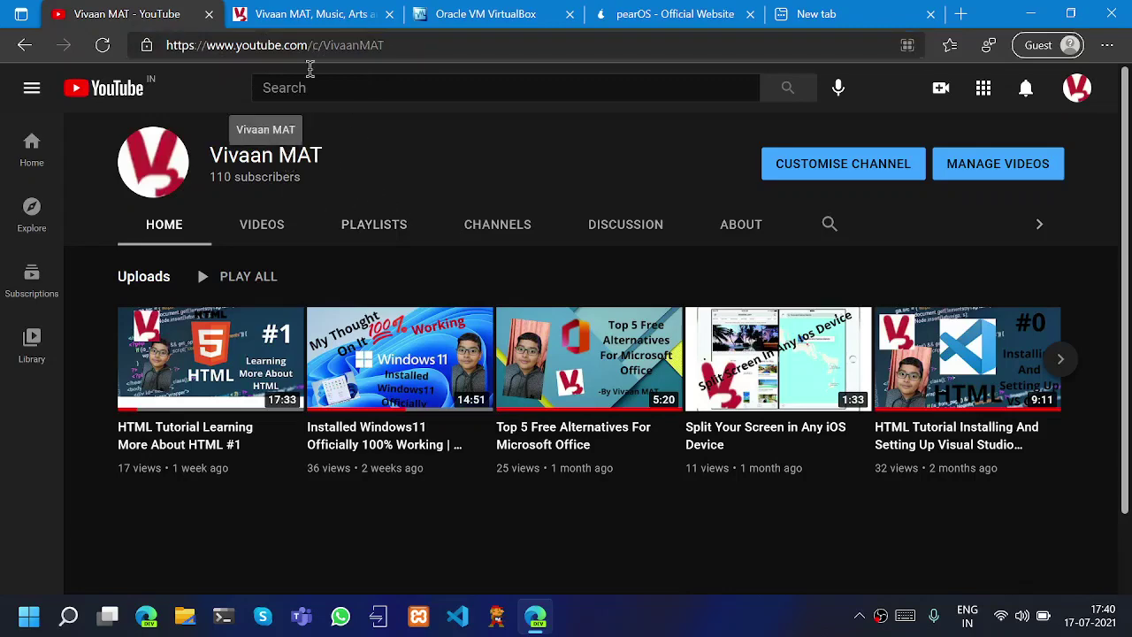
- Look through the channel website's home, feedback and contact pages, and return to its home page
click(314, 13)
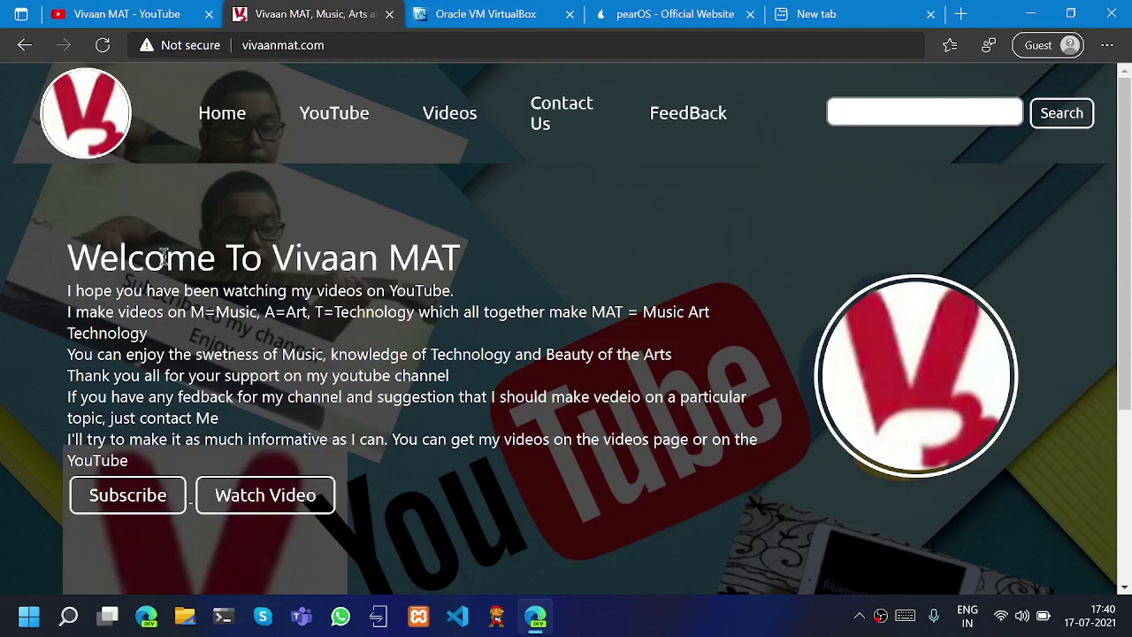
scroll(424, 248, down, 5)
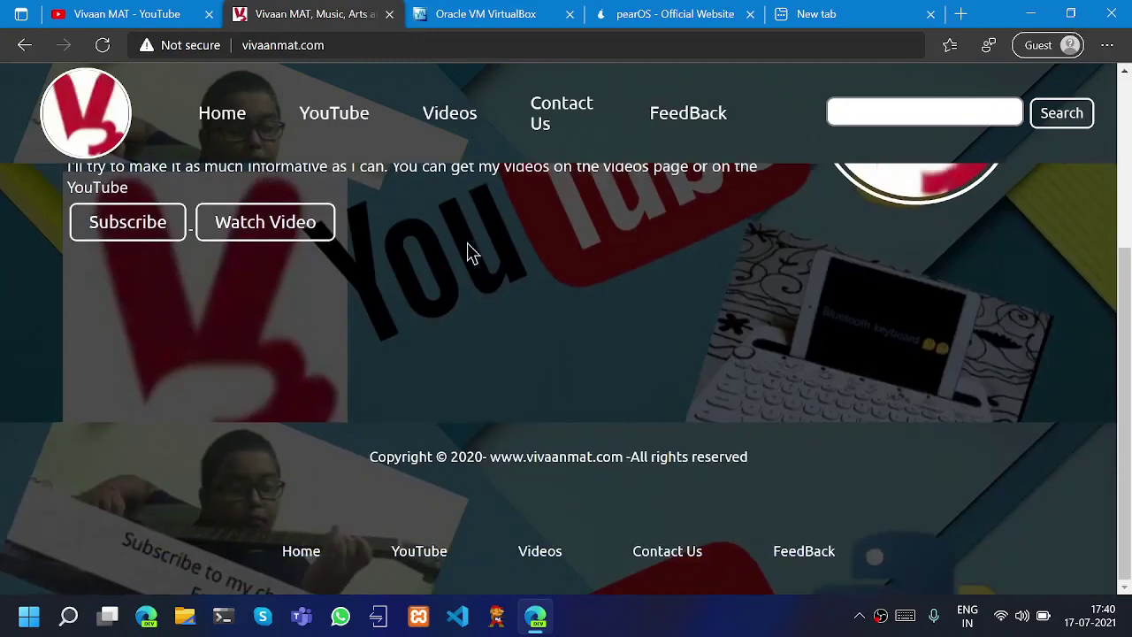
scroll(451, 266, up, 3)
scroll(348, 351, down, 3)
click(679, 120)
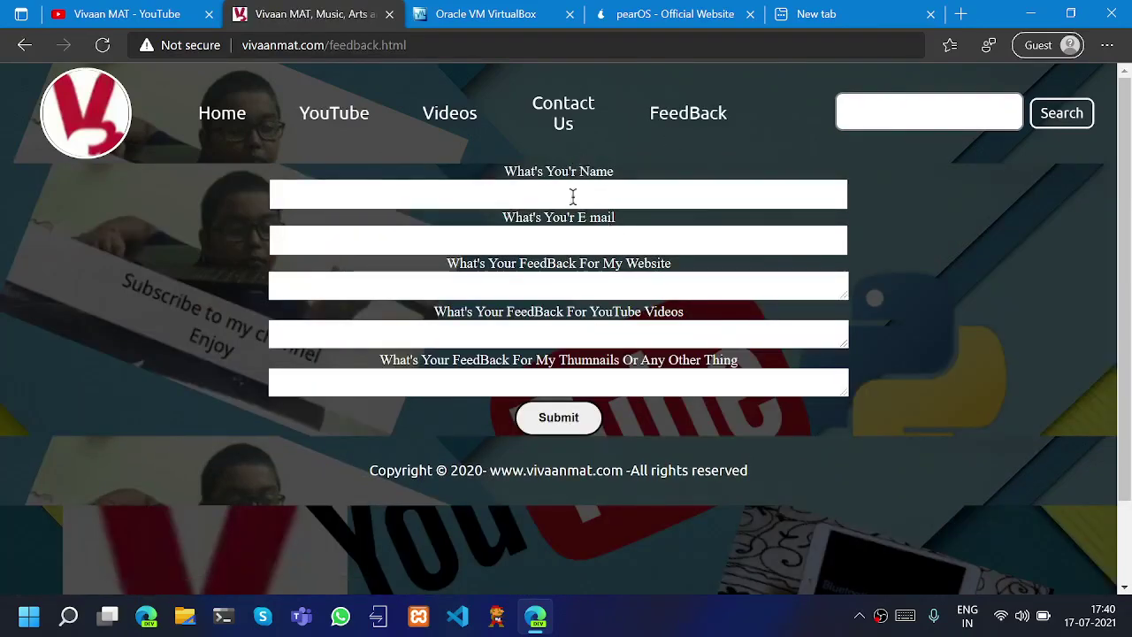
click(550, 122)
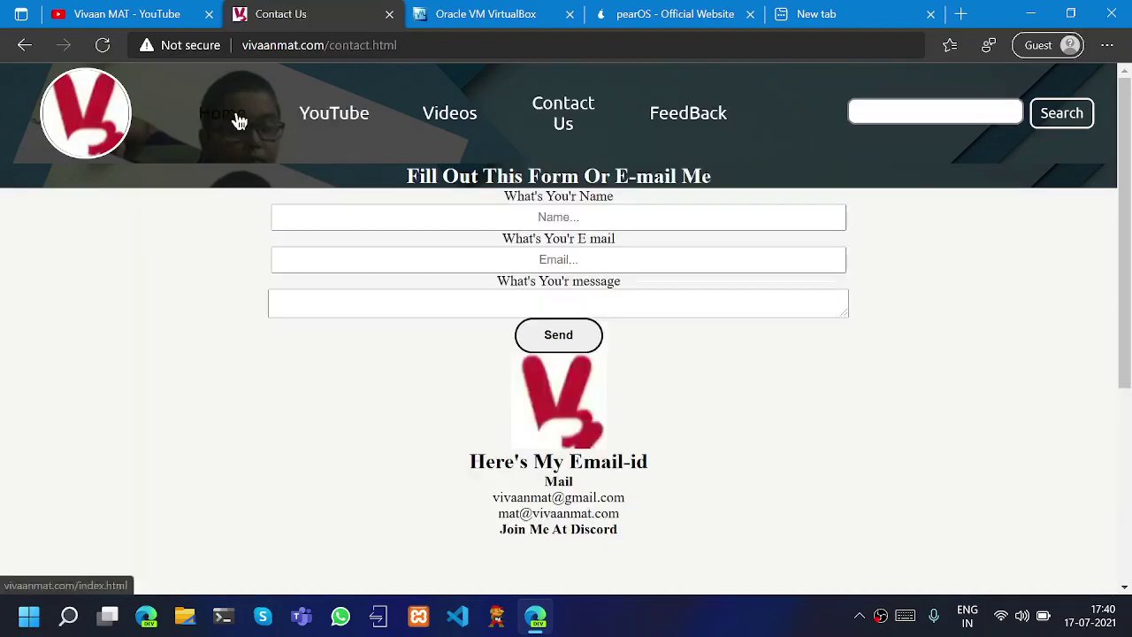
click(235, 118)
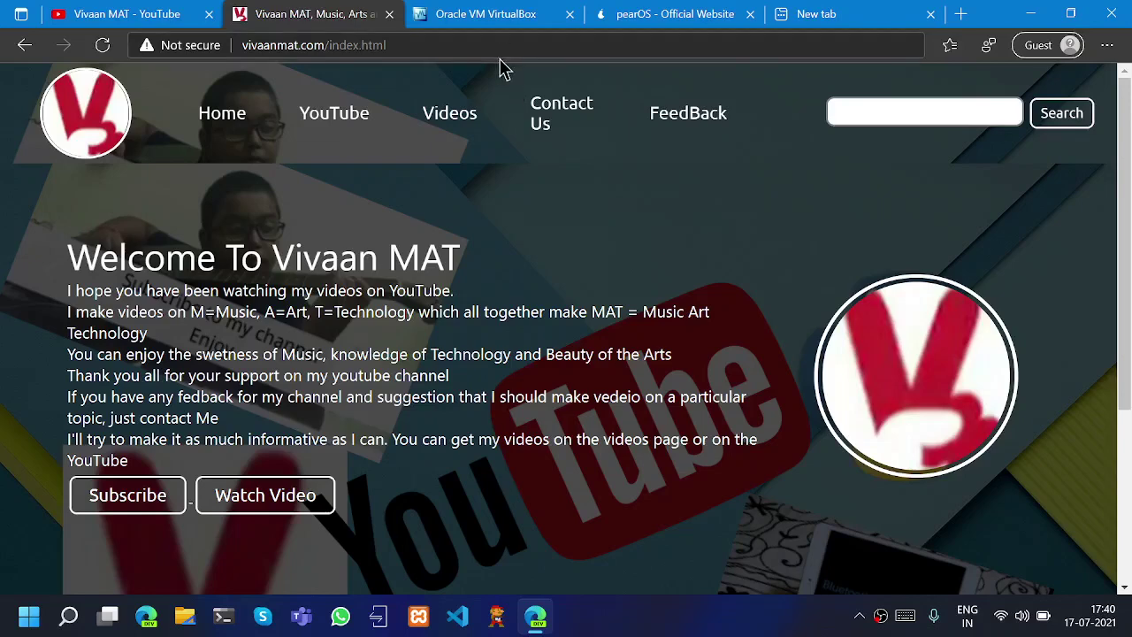
- Show the VirtualBox website, and view the Documents folder in File Explorer before returning to This PC
click(489, 13)
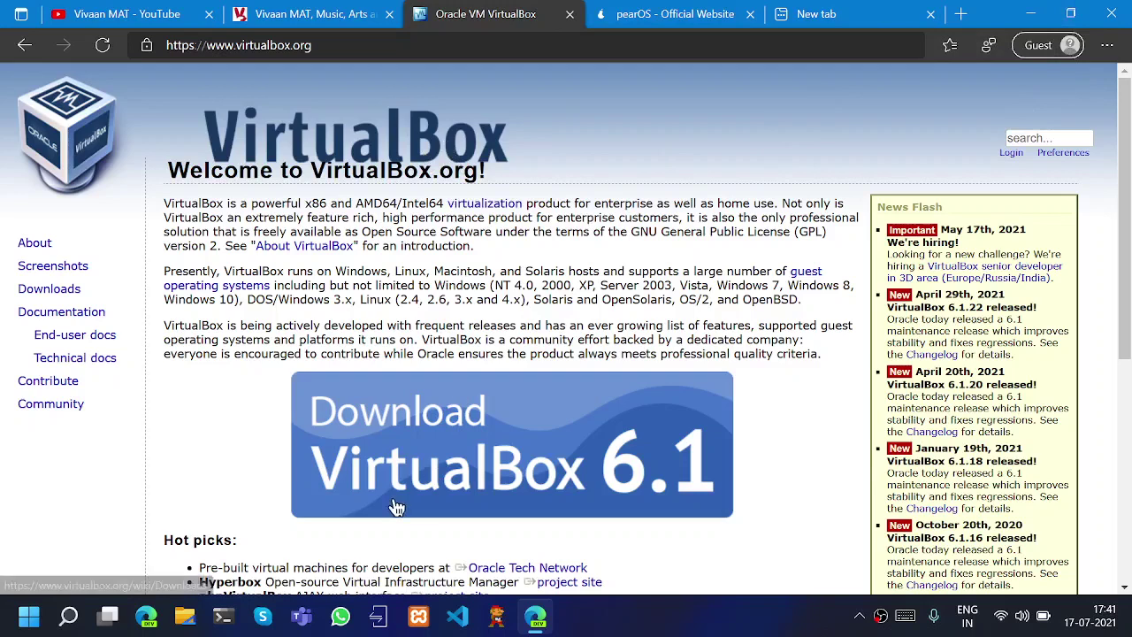
key(super+e)
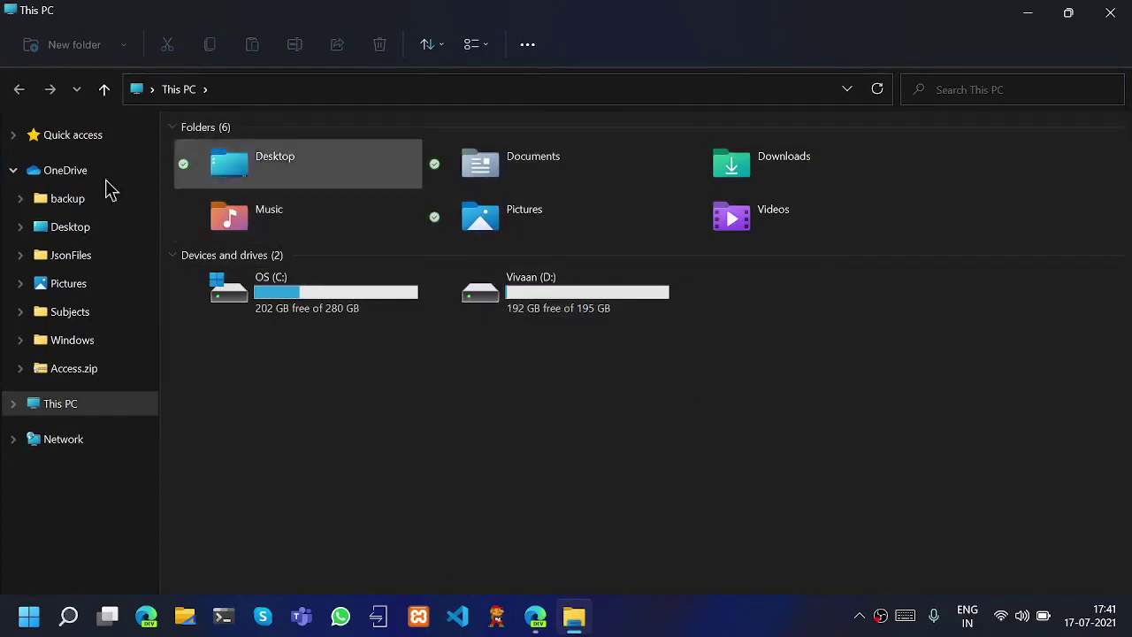
double_click(593, 170)
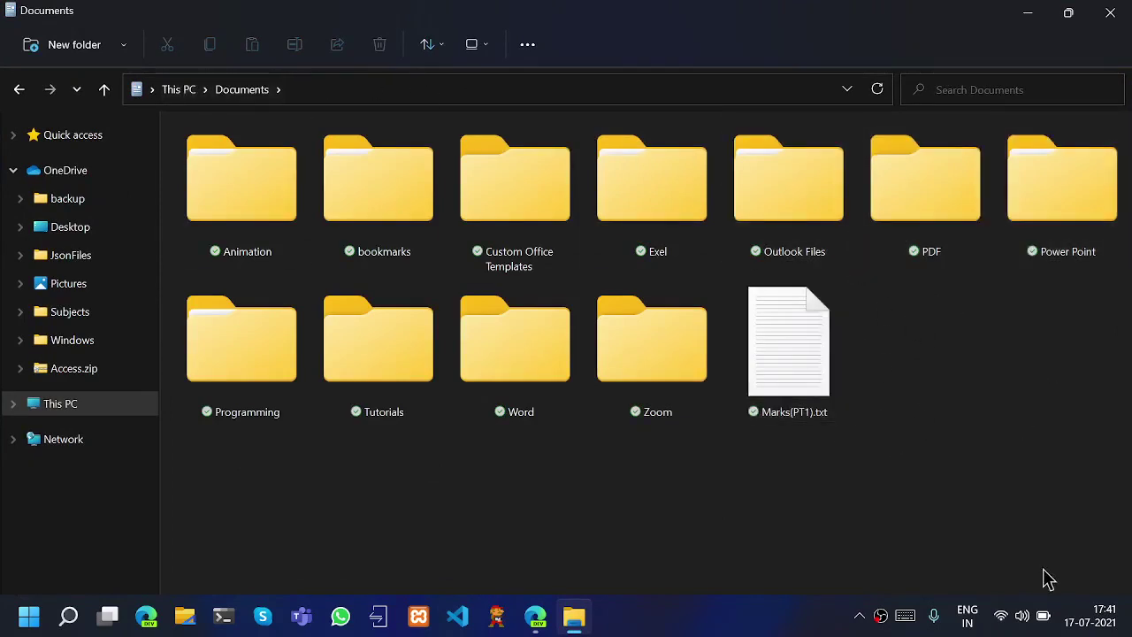
drag(1043, 568, 884, 301)
right_click(907, 369)
click(904, 431)
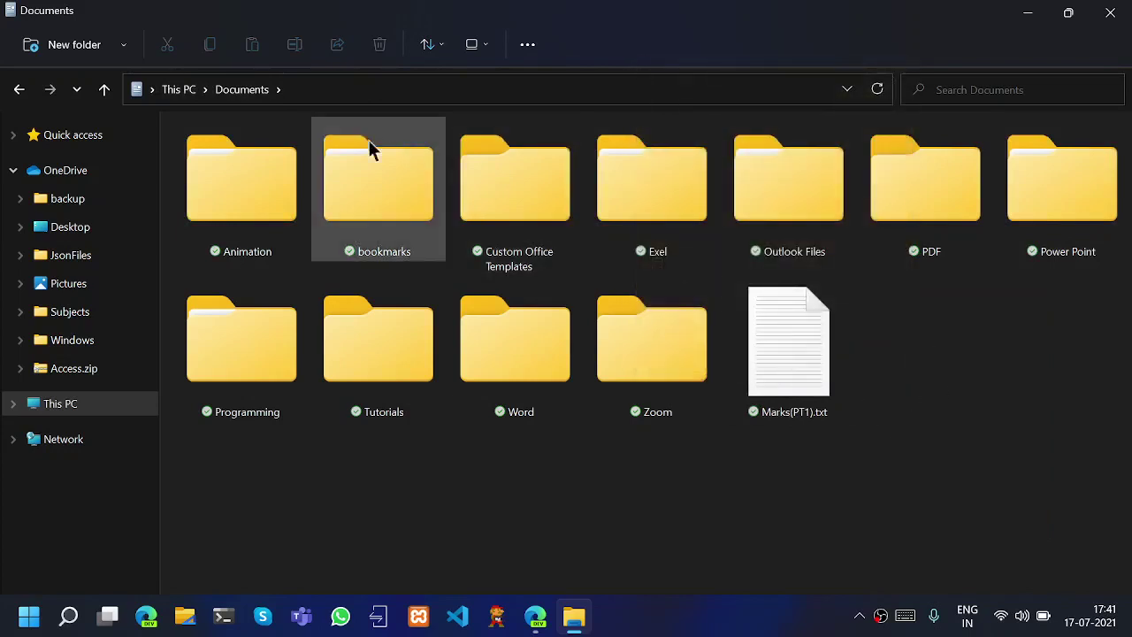
click(177, 90)
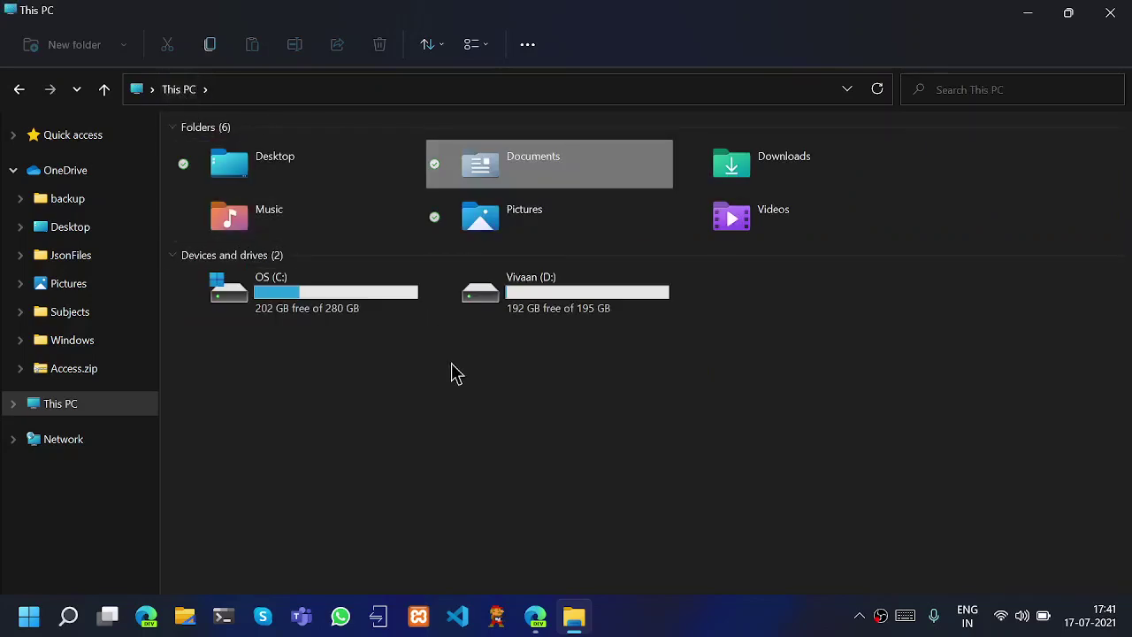
- Check the free space of the C: and D: drives and close File Explorer
click(389, 296)
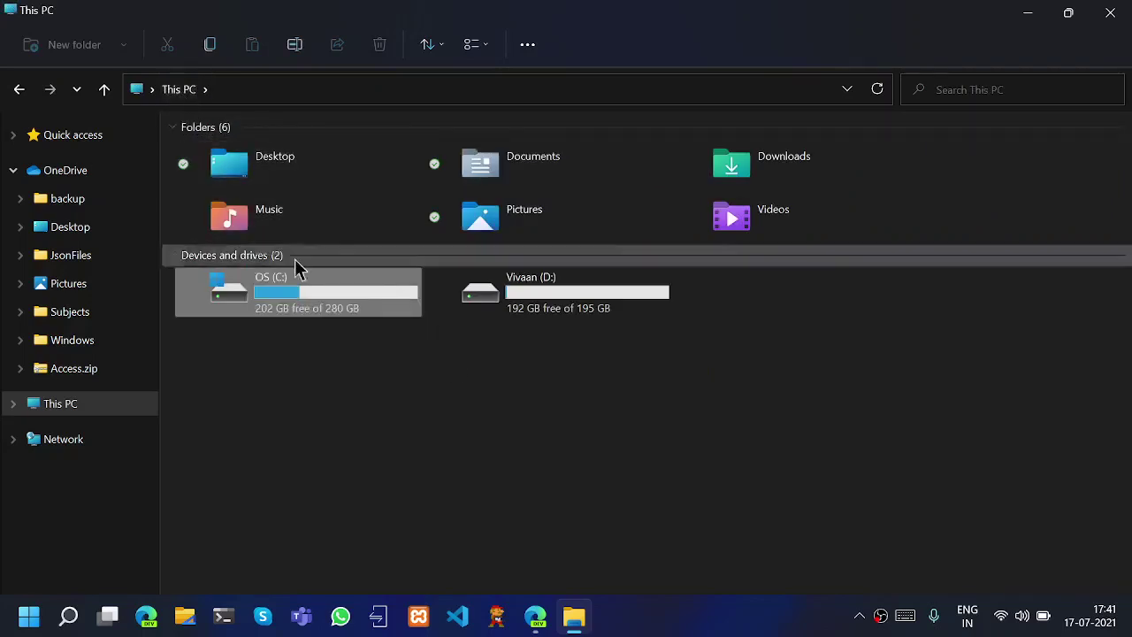
click(419, 376)
drag(409, 347, 392, 417)
click(290, 309)
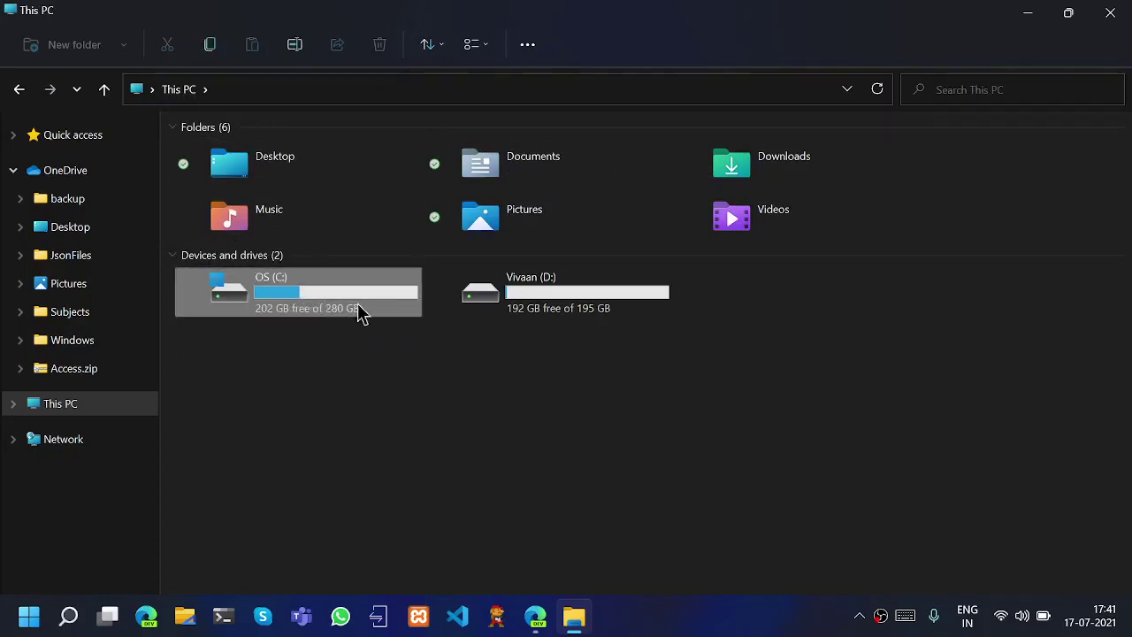
click(519, 305)
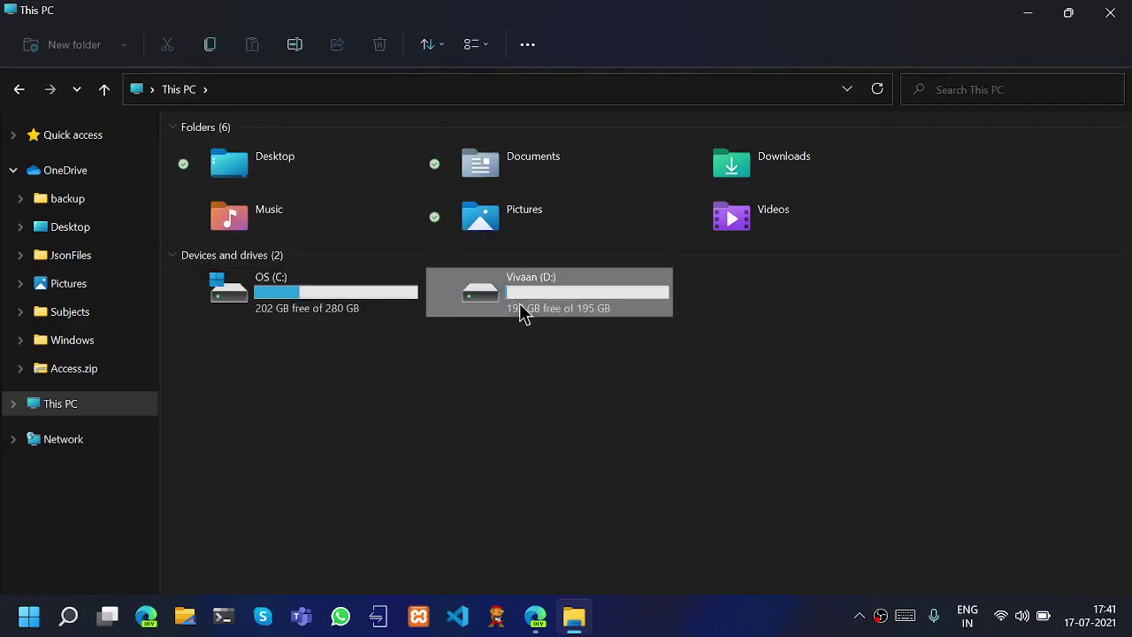
click(480, 366)
click(1111, 12)
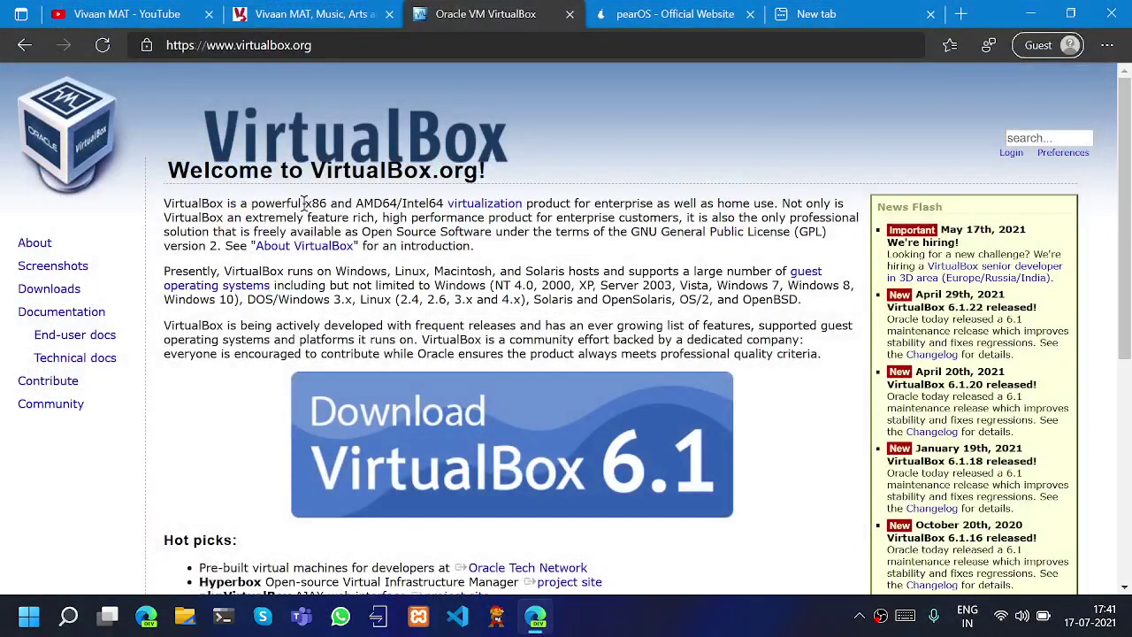
drag(380, 167, 440, 168)
click(440, 169)
double_click(395, 166)
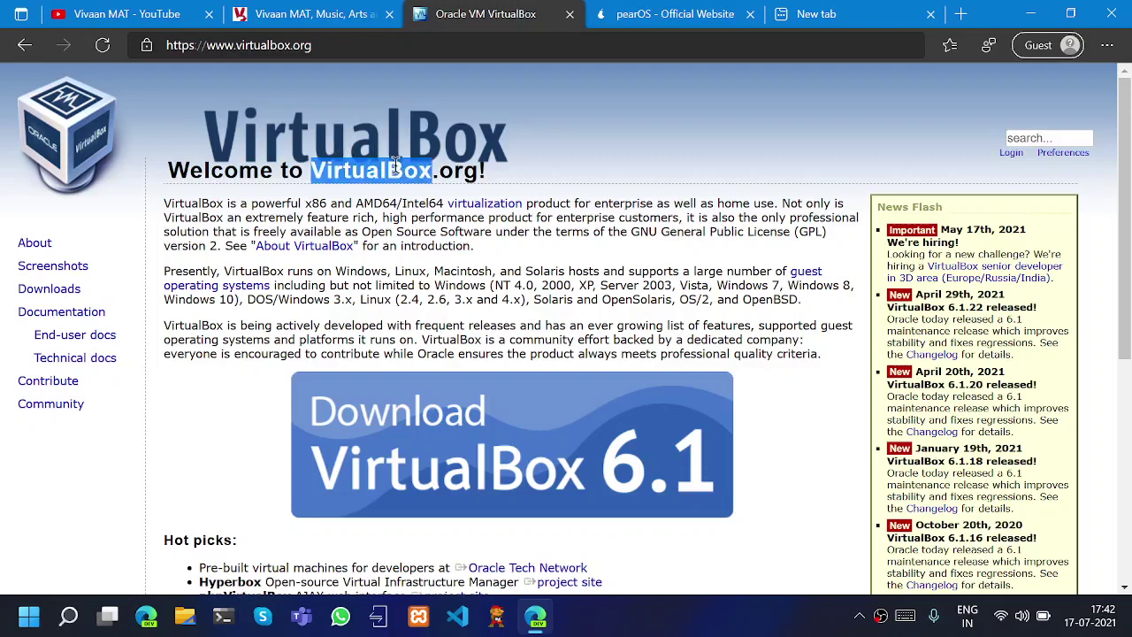
click(292, 248)
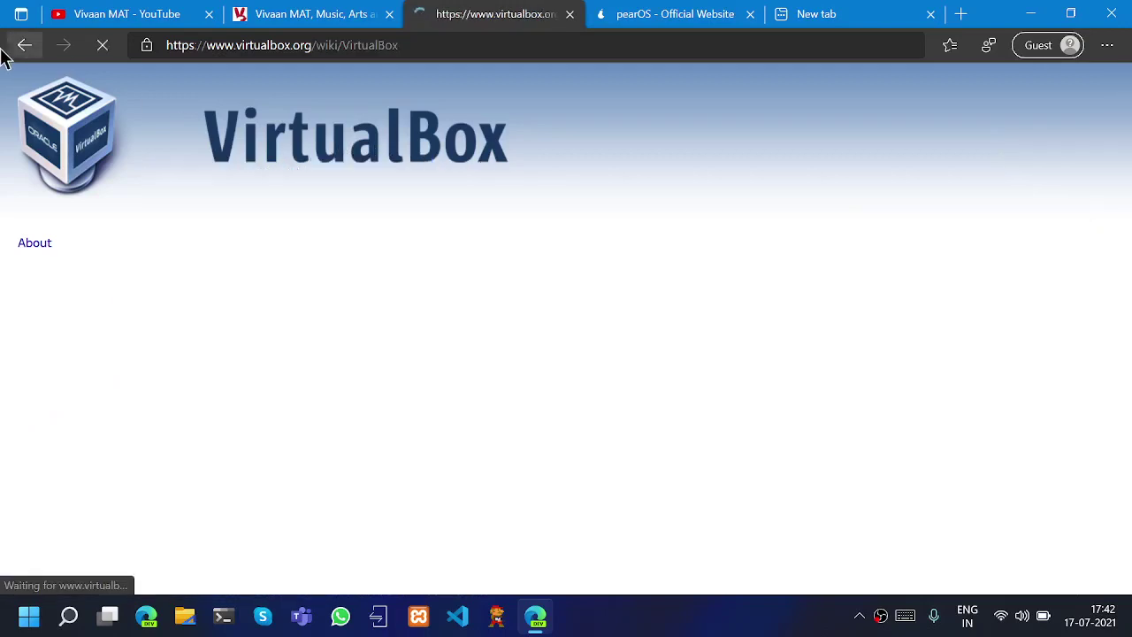
click(25, 45)
click(359, 40)
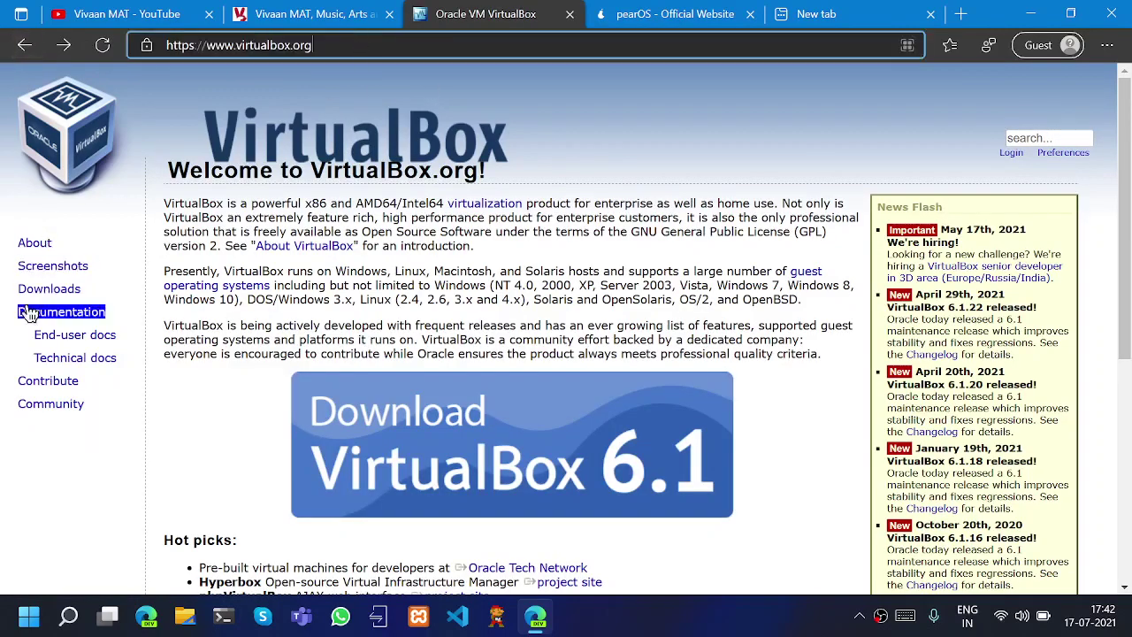
- Open the VirtualBox Downloads page and show the VirtualBox 6.1.22 platform packages
click(77, 289)
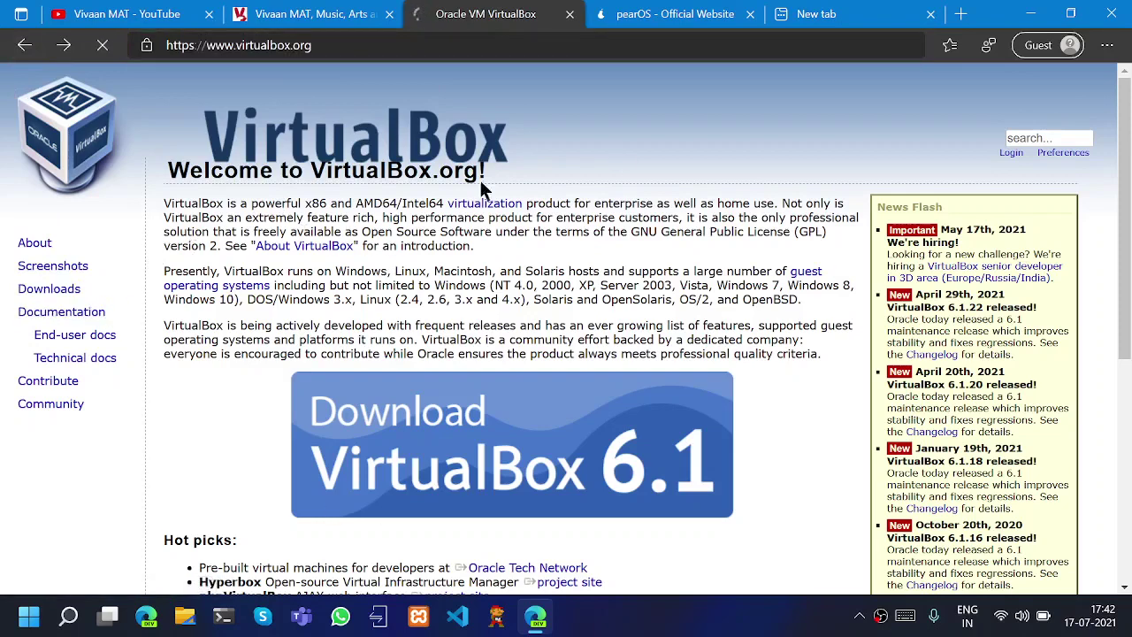
click(57, 295)
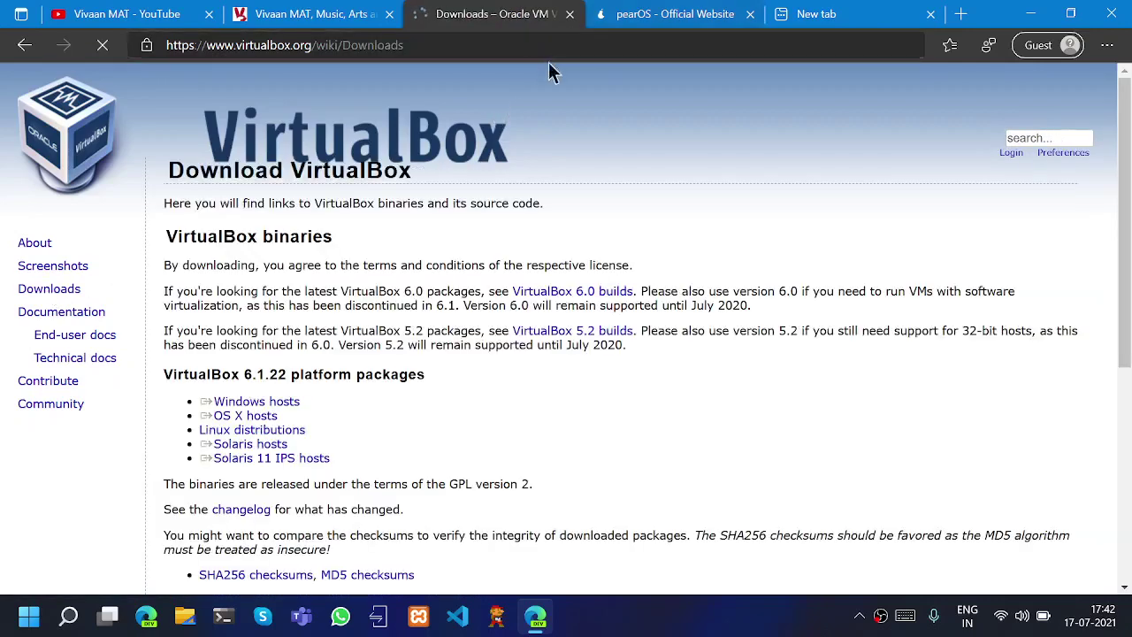
scroll(376, 259, down, 1)
scroll(376, 259, down, 1)
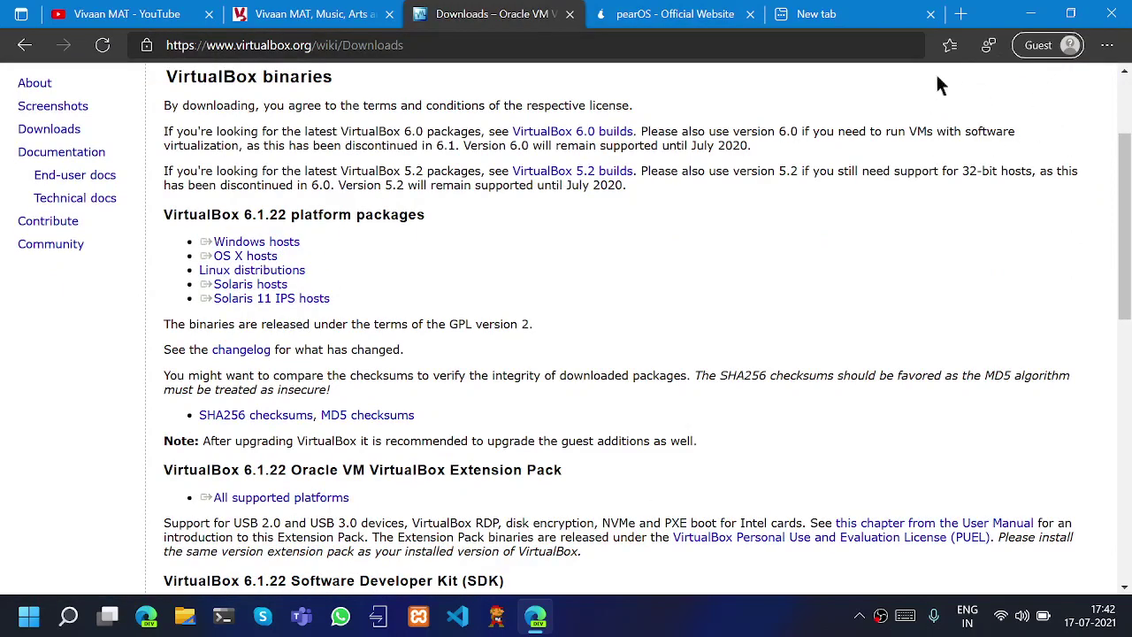
click(28, 615)
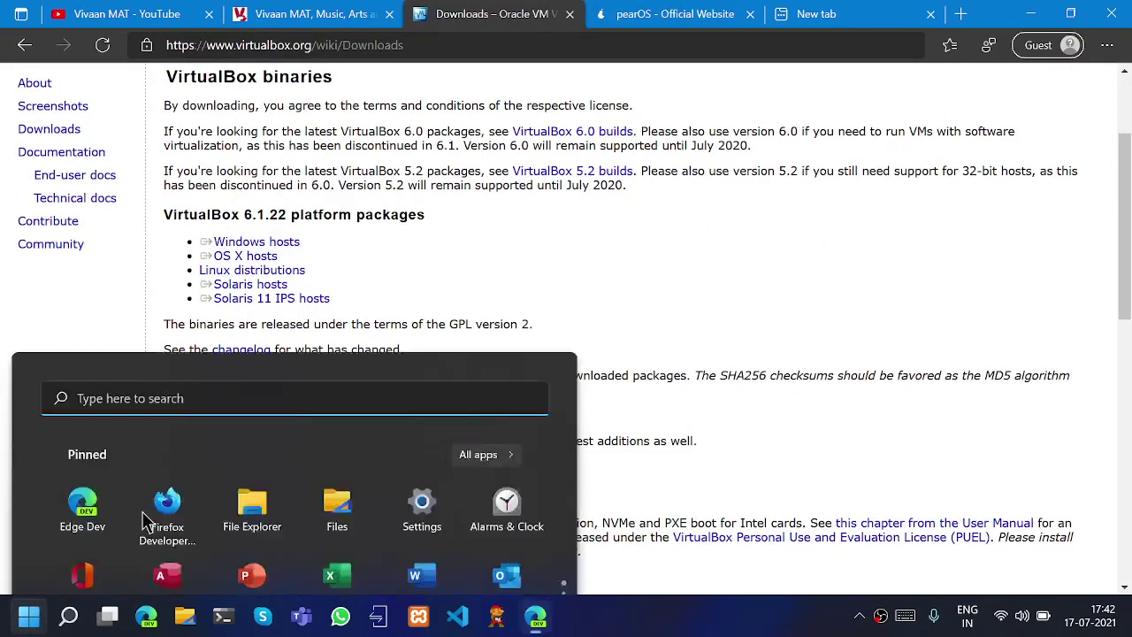
click(175, 475)
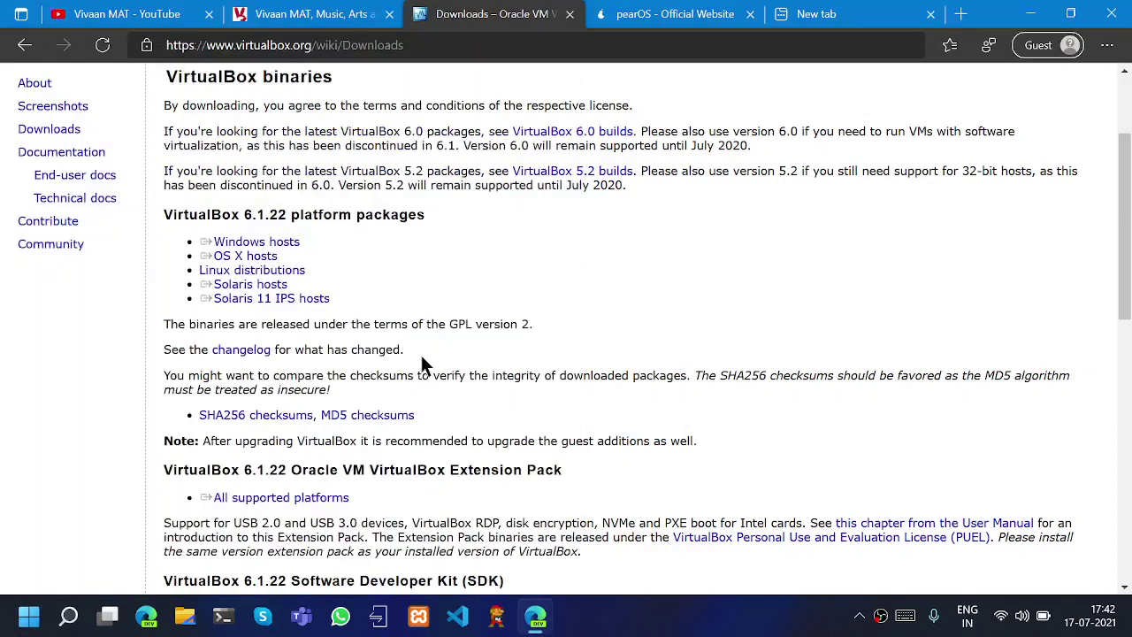
- Bring up the pearOS official website at pearos.xyz
click(760, 7)
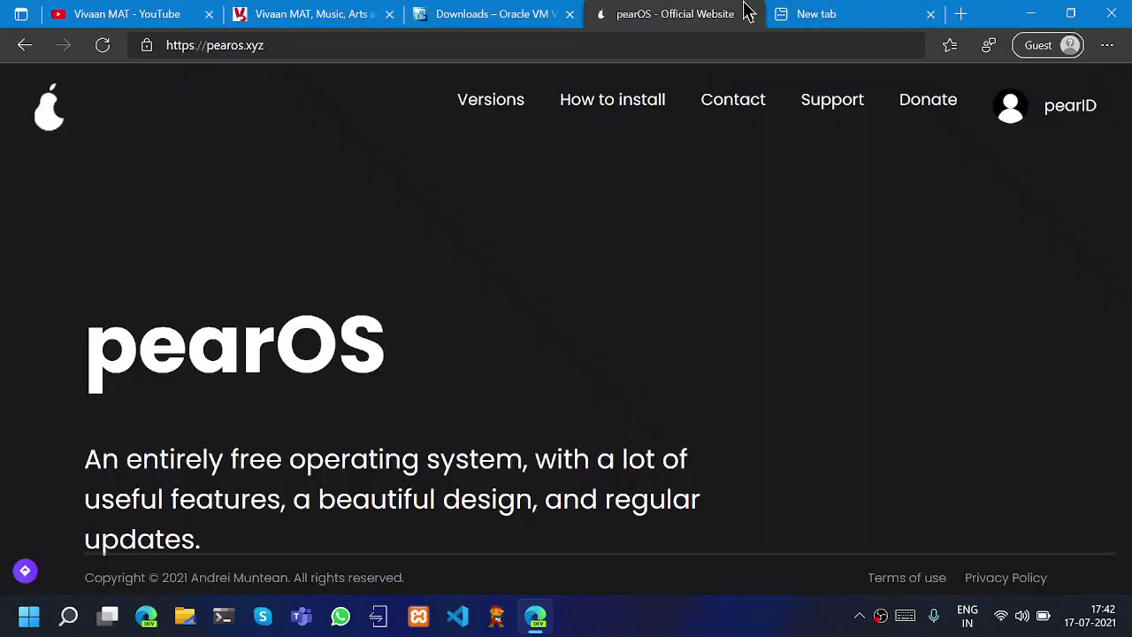
click(270, 46)
click(329, 282)
key(ctrl+minus)
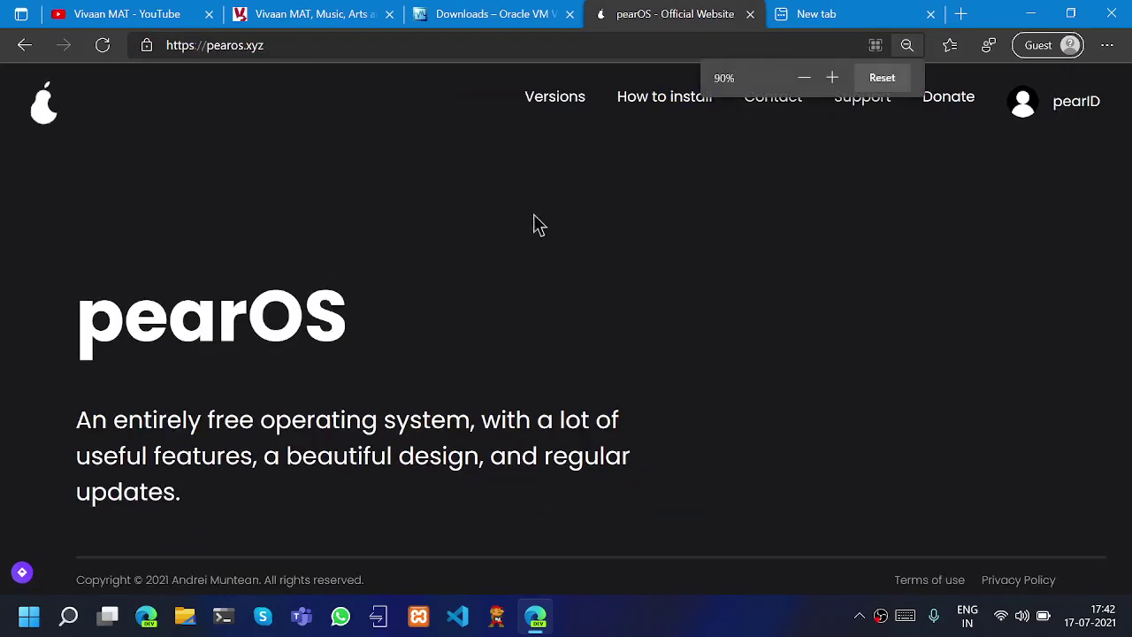
double_click(290, 49)
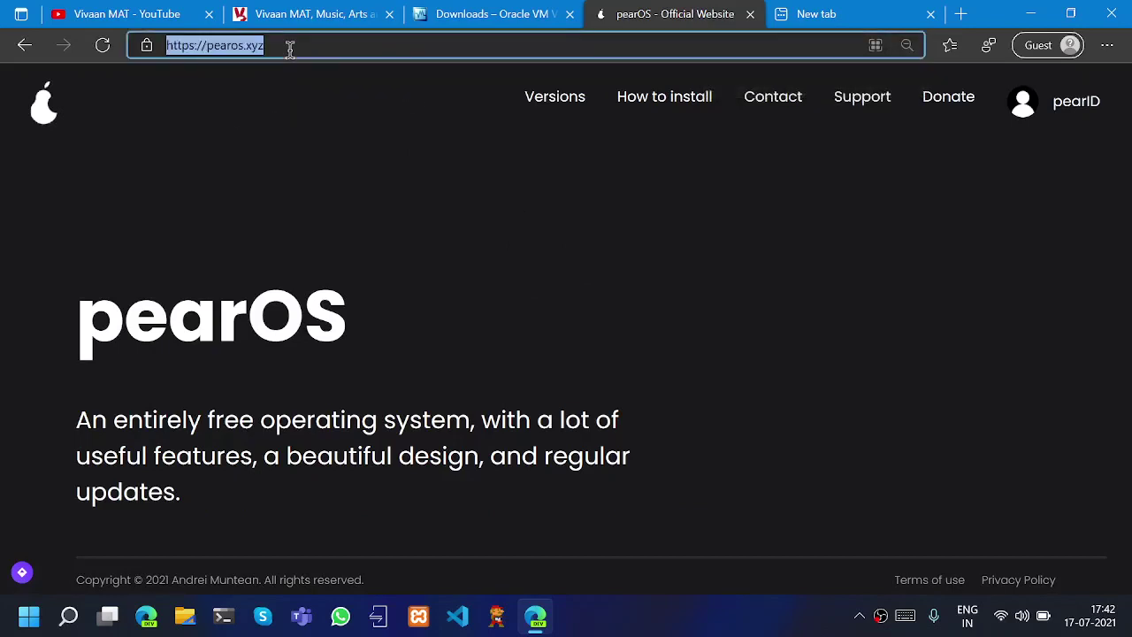
click(290, 49)
click(337, 265)
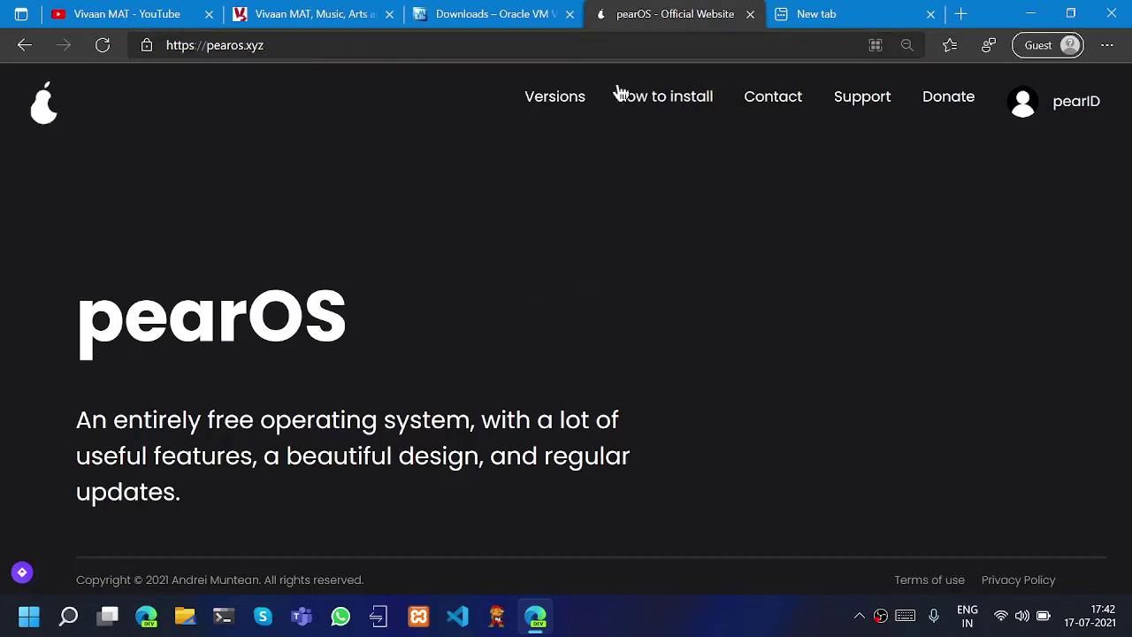
- Open the pearOS Versions page and look through the Monterey, ThiccSur and Catalina releases
click(575, 110)
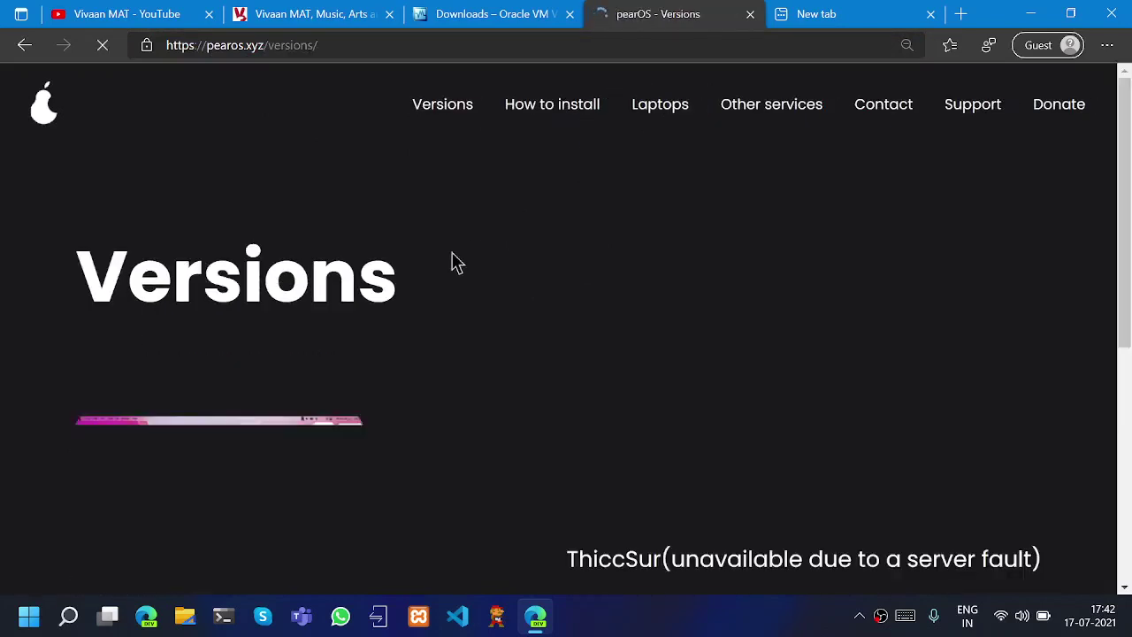
scroll(455, 260, down, 5)
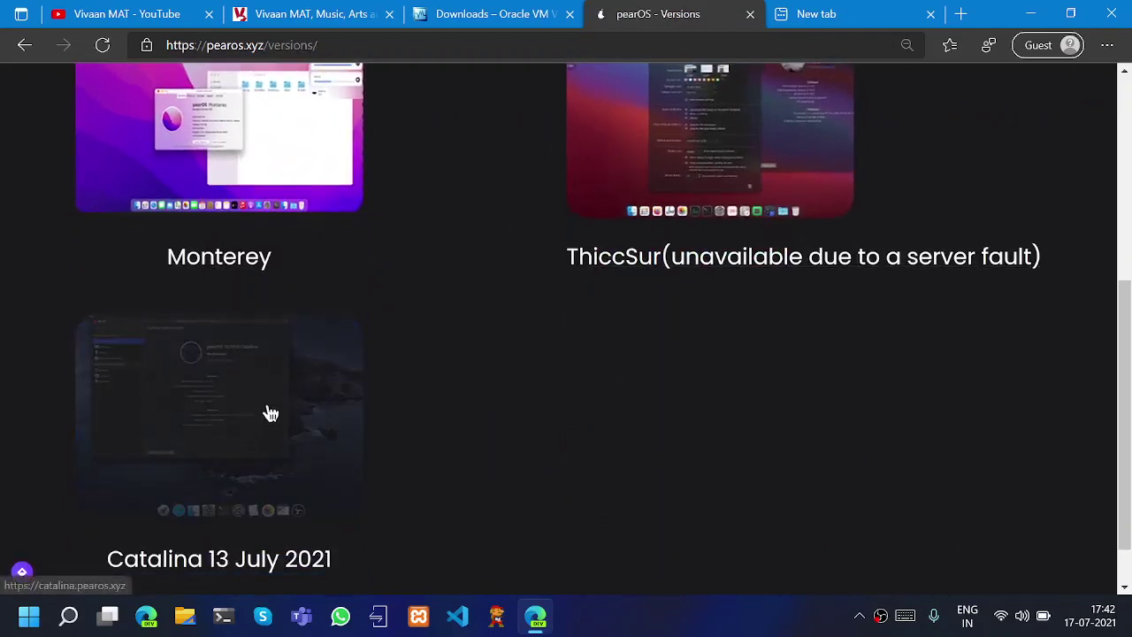
ctrl+scroll(278, 298, up, 1)
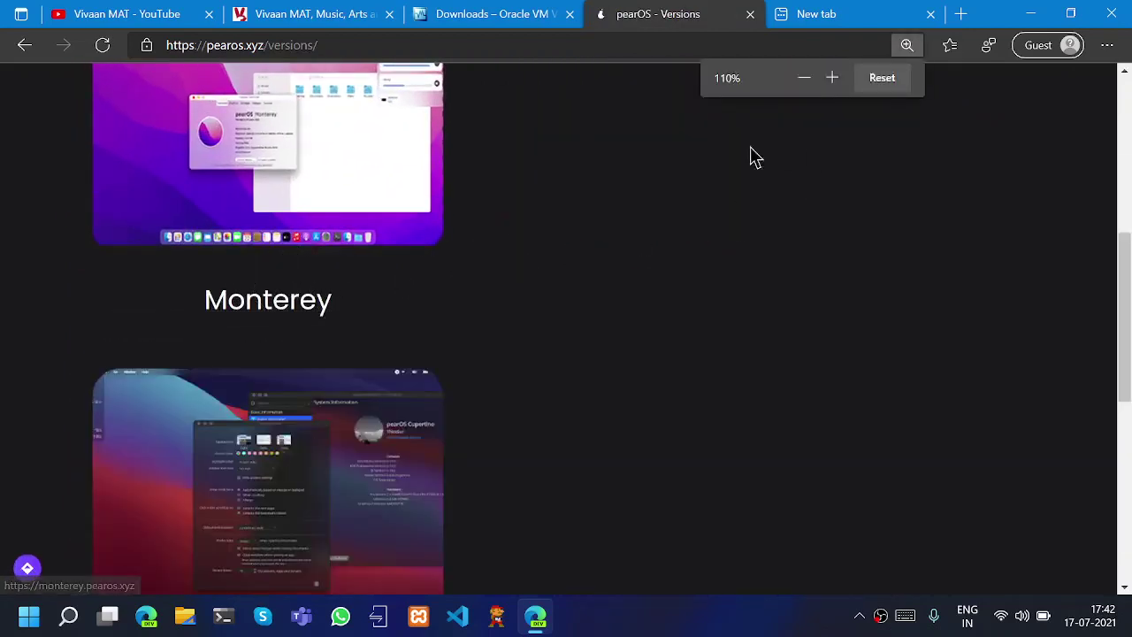
ctrl+scroll(488, 255, down, 1)
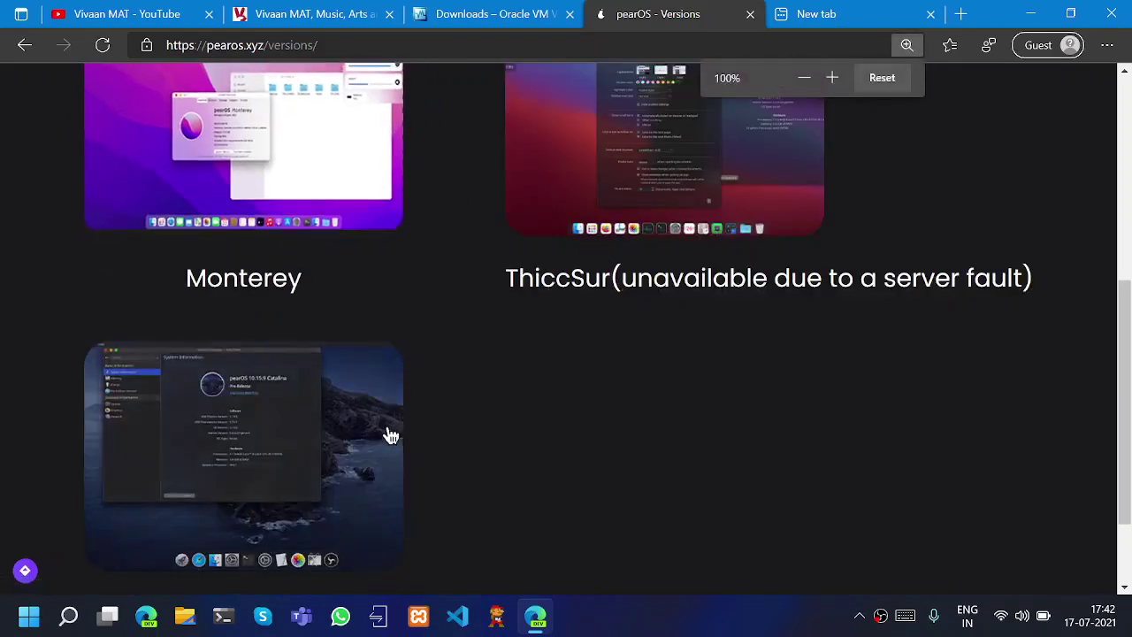
scroll(390, 435, down, 2)
scroll(386, 434, up, 3)
scroll(278, 291, down, 2)
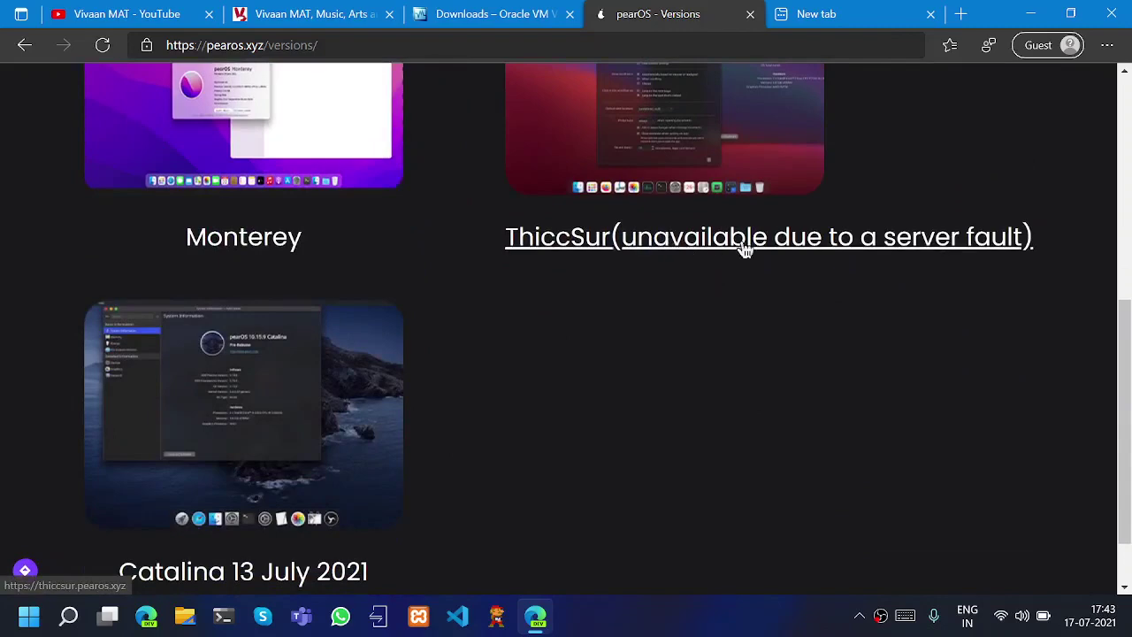
scroll(740, 280, up, 3)
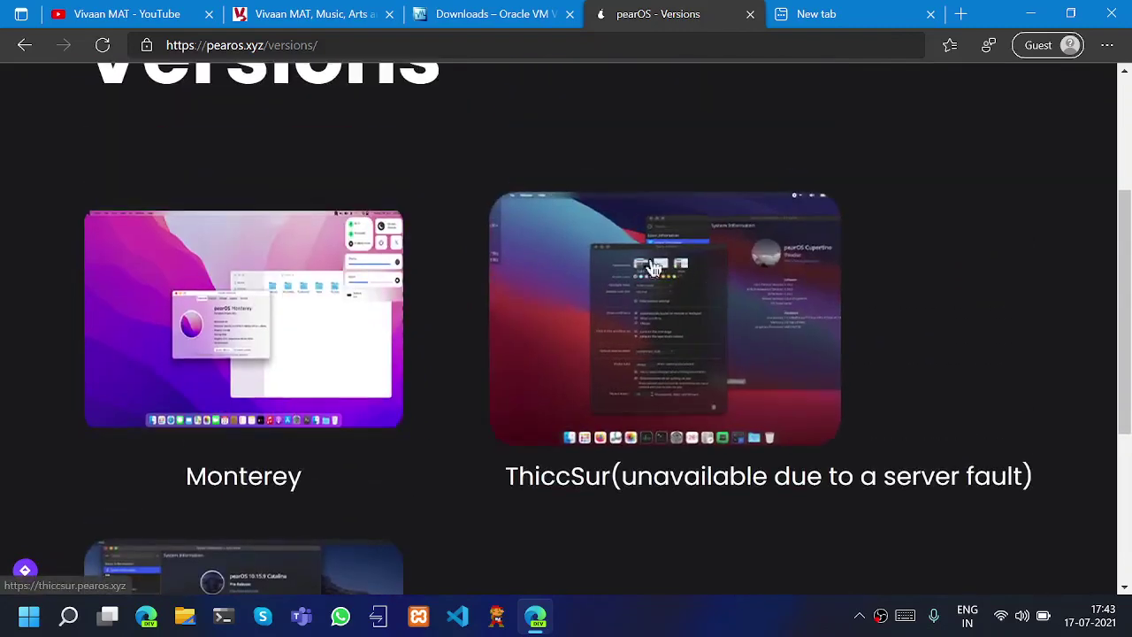
- Compare the Monterey, ThiccSur and Catalina entries on the pearOS Versions page
scroll(572, 437, down, 4)
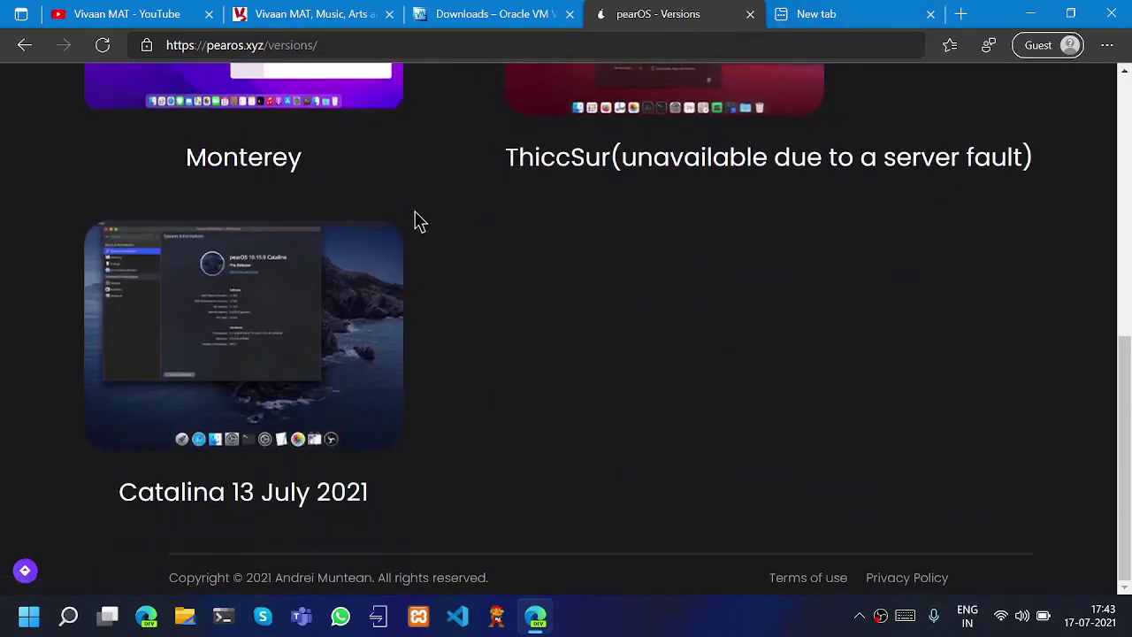
scroll(354, 177, up, 2)
scroll(336, 266, down, 2)
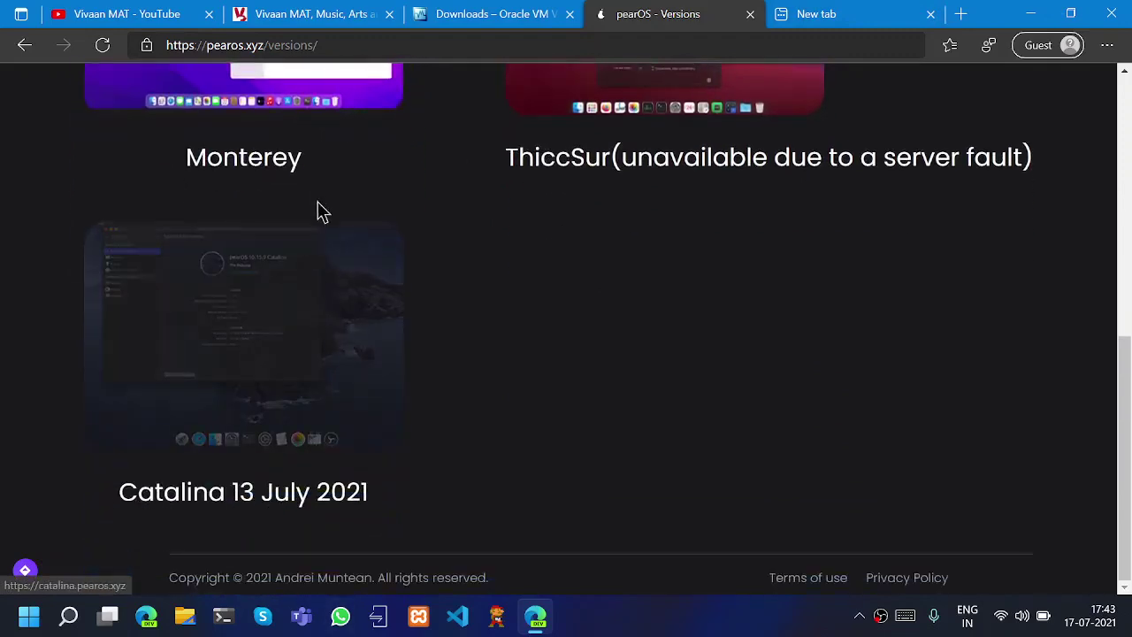
scroll(321, 213, up, 3)
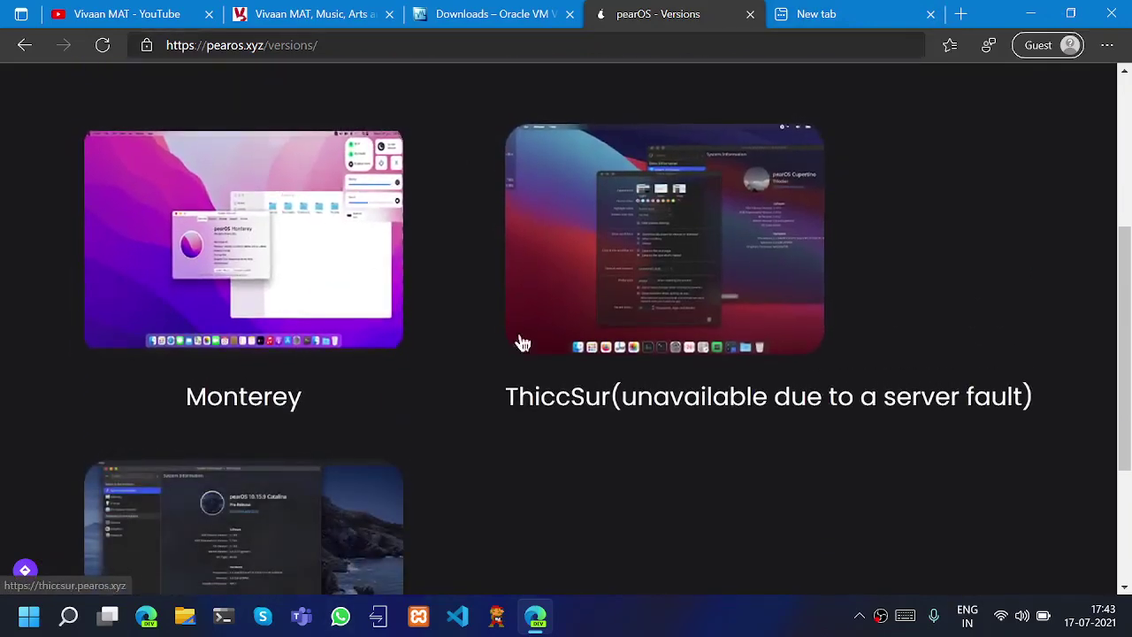
scroll(457, 278, up, 4)
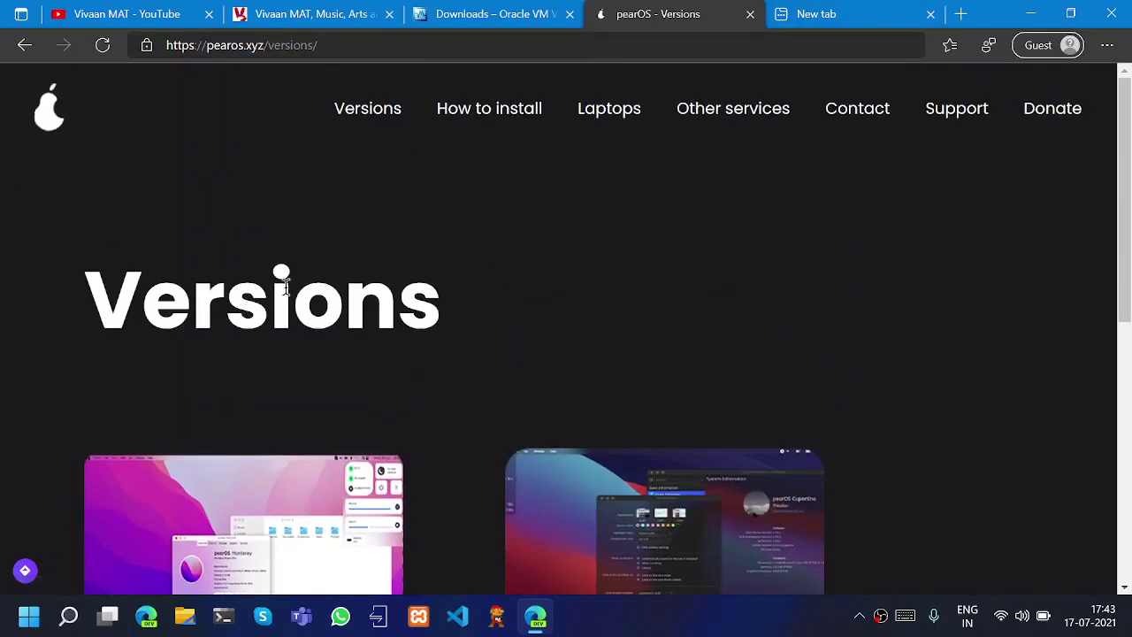
scroll(369, 297, down, 7)
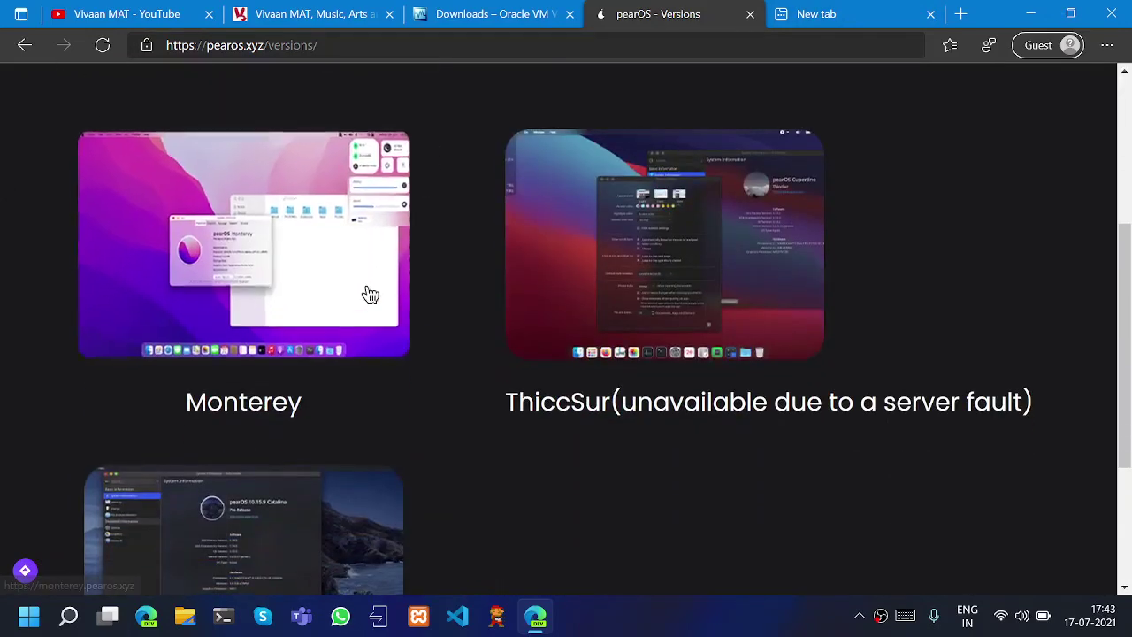
scroll(361, 235, up, 2)
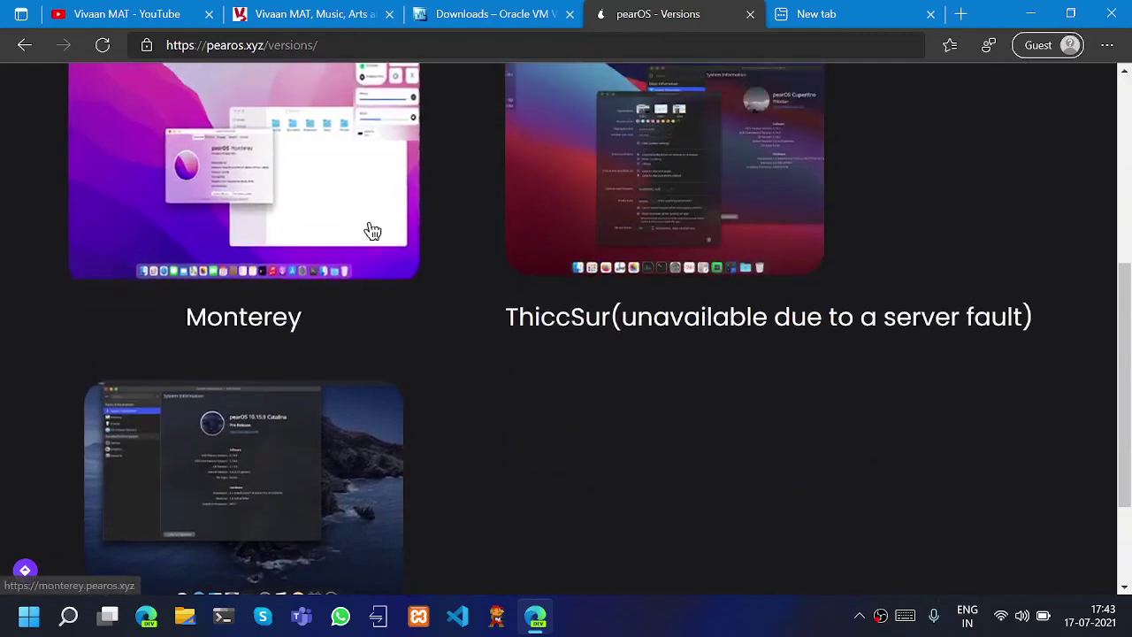
scroll(434, 318, up, 4)
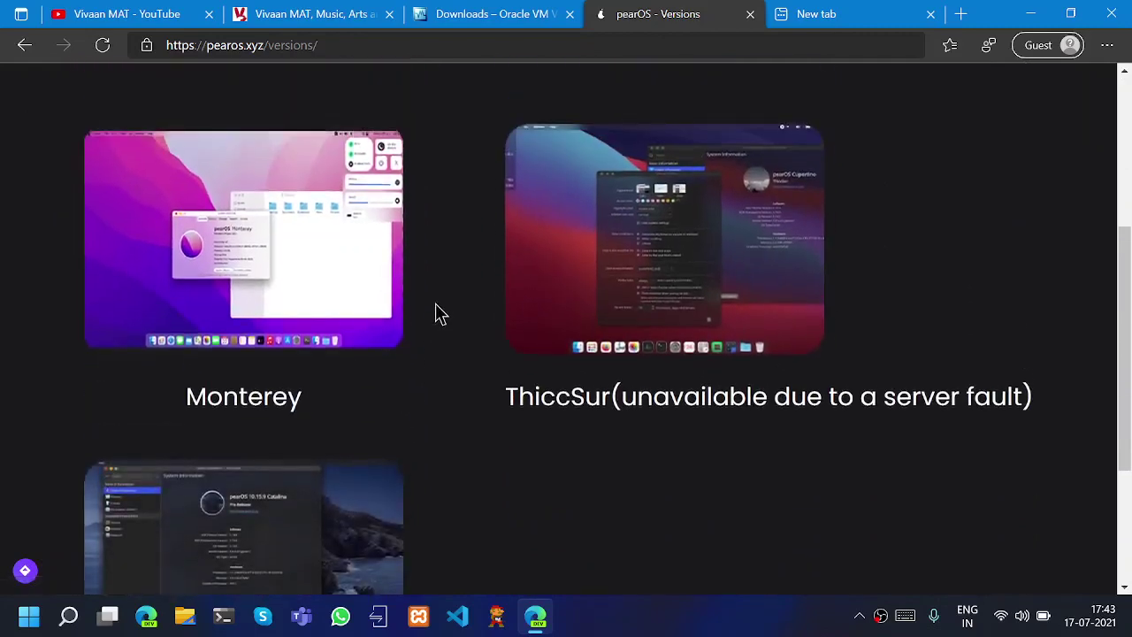
scroll(548, 284, down, 3)
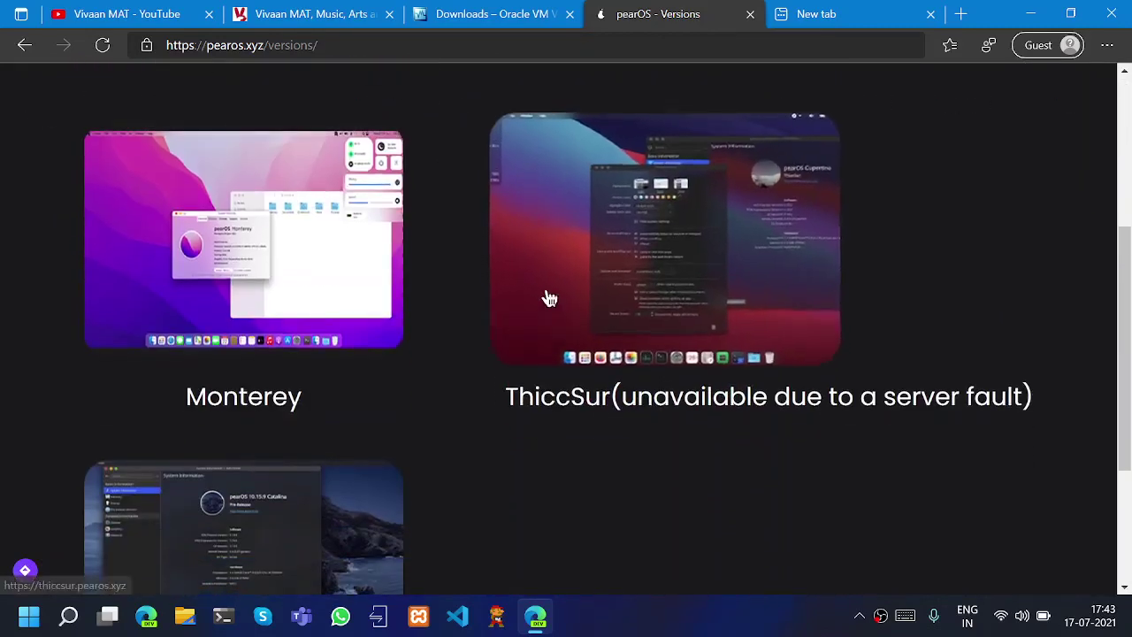
scroll(434, 272, up, 3)
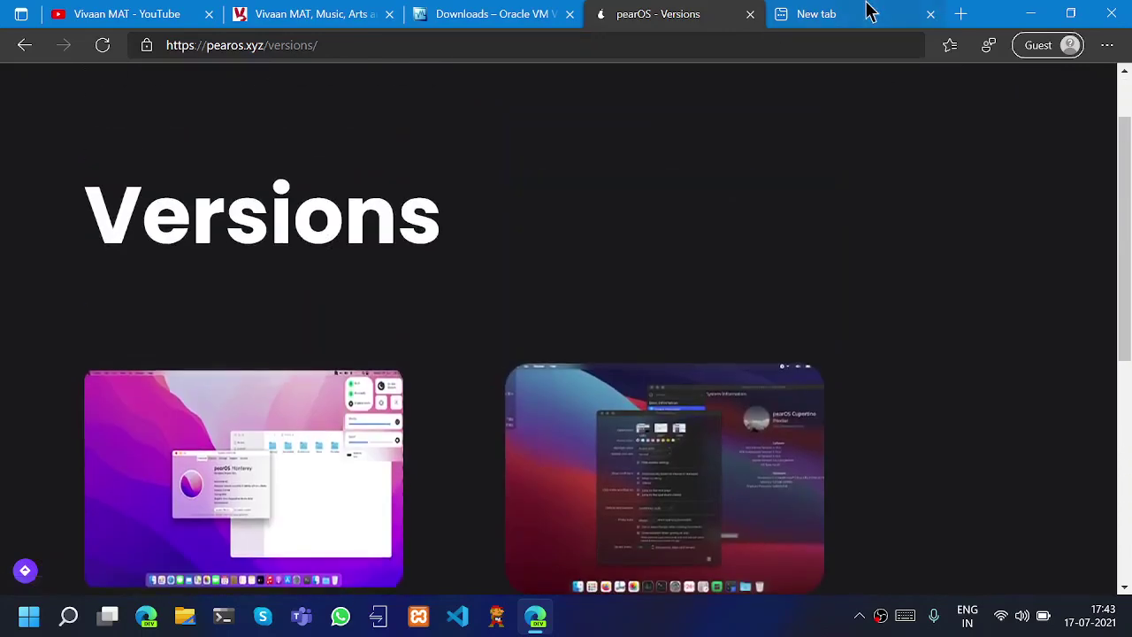
- Search the web for "pear os cupertina download" and open the PearOS | Cupertino result
click(870, 12)
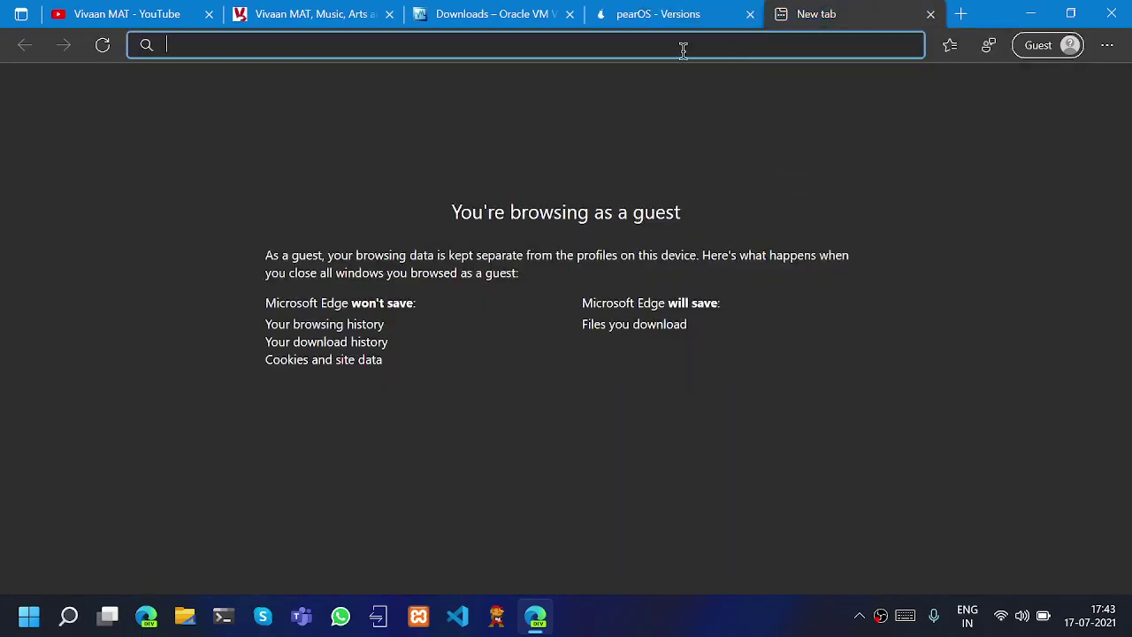
text(pea)
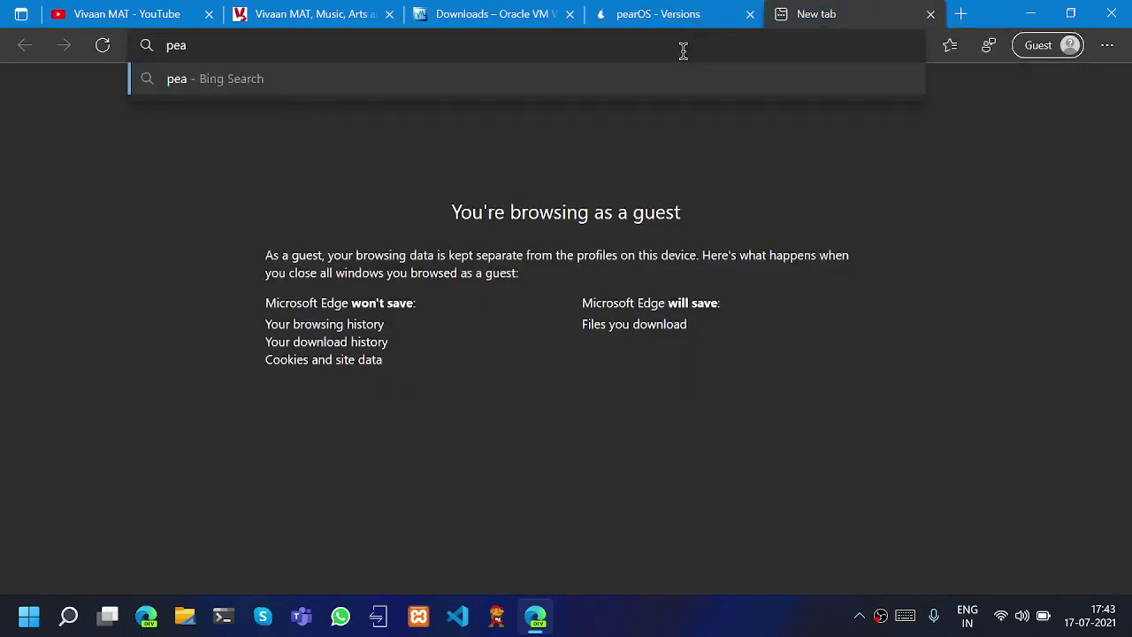
text(r os do)
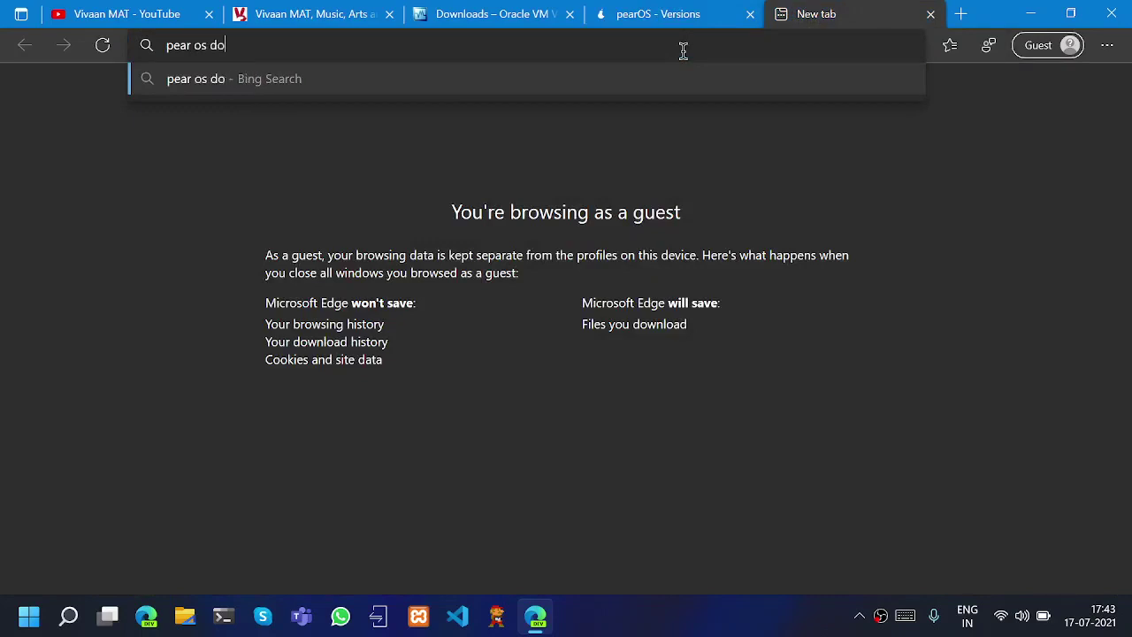
text(wnload)
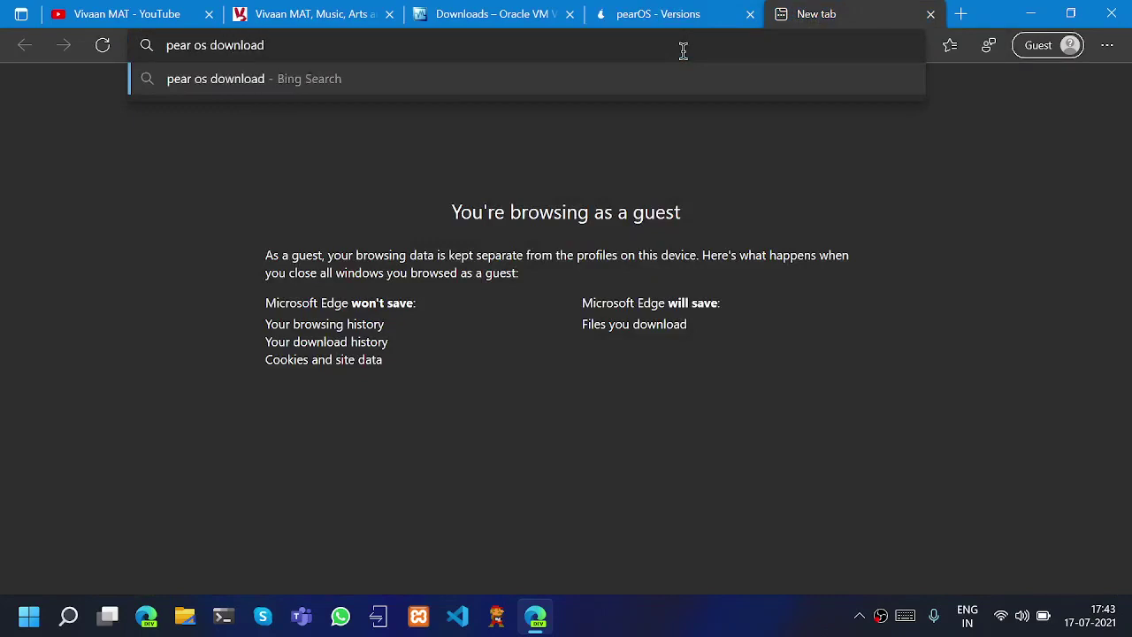
text( cuper)
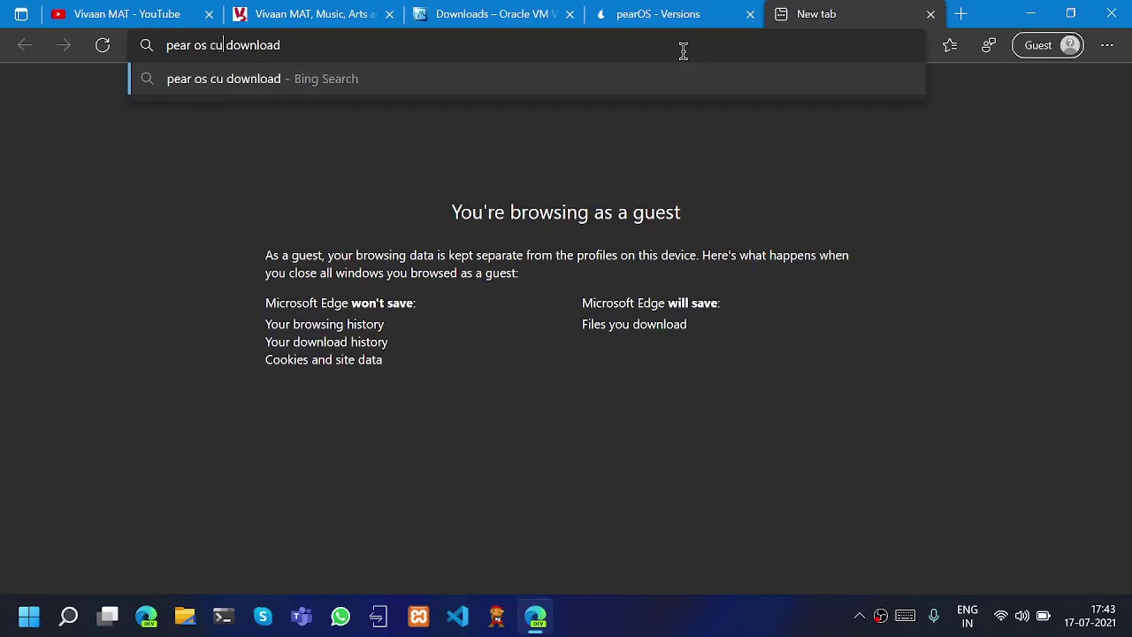
text(tina)
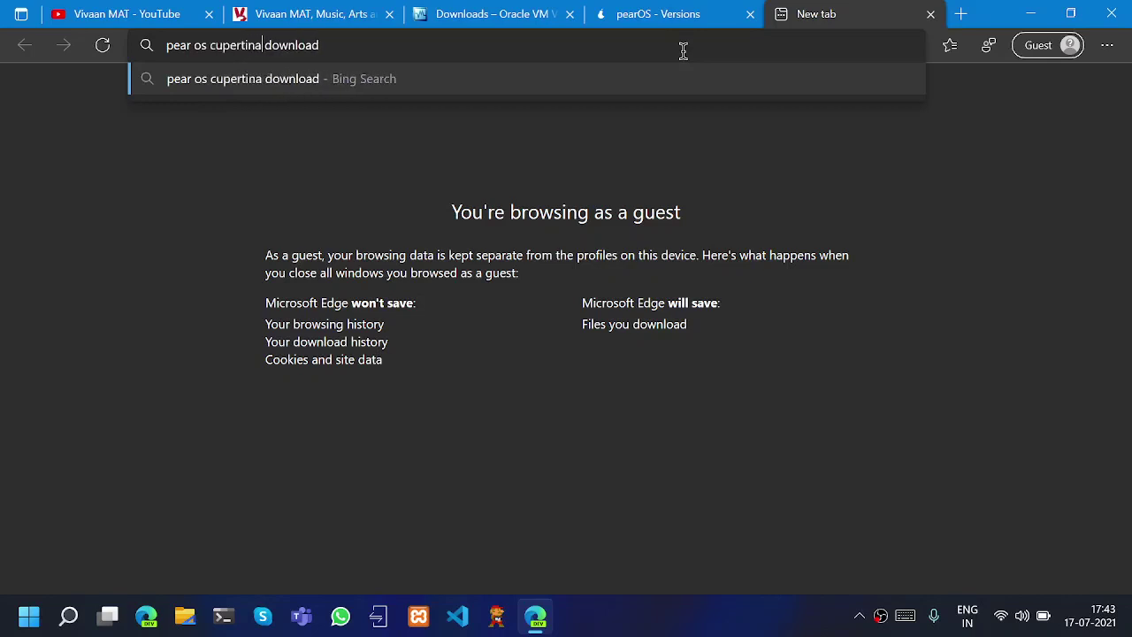
key(Return)
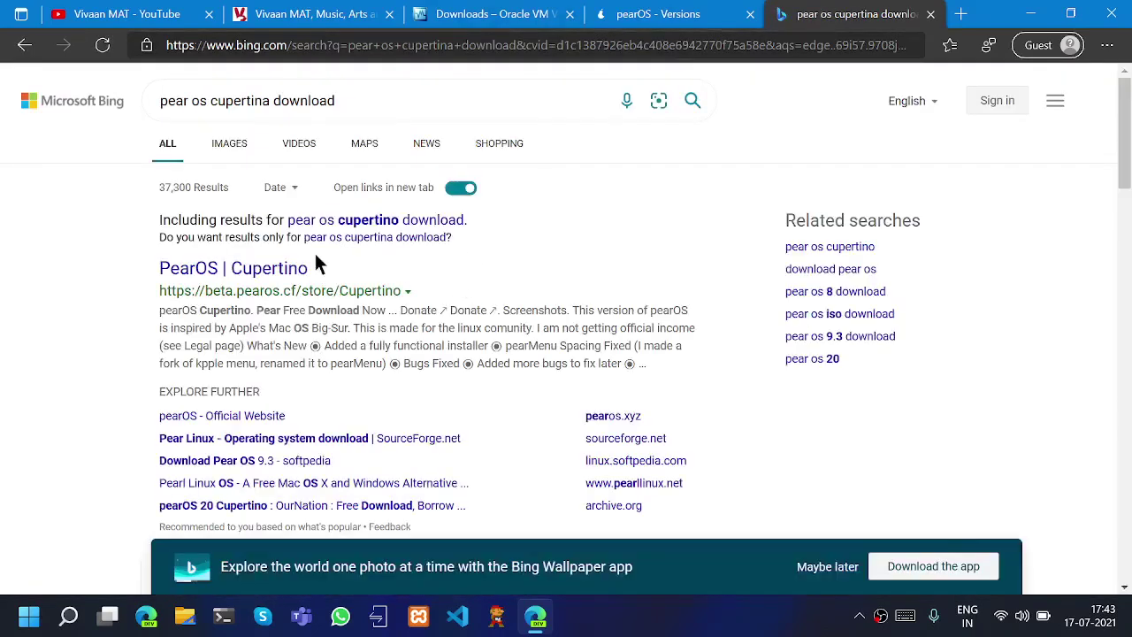
click(236, 268)
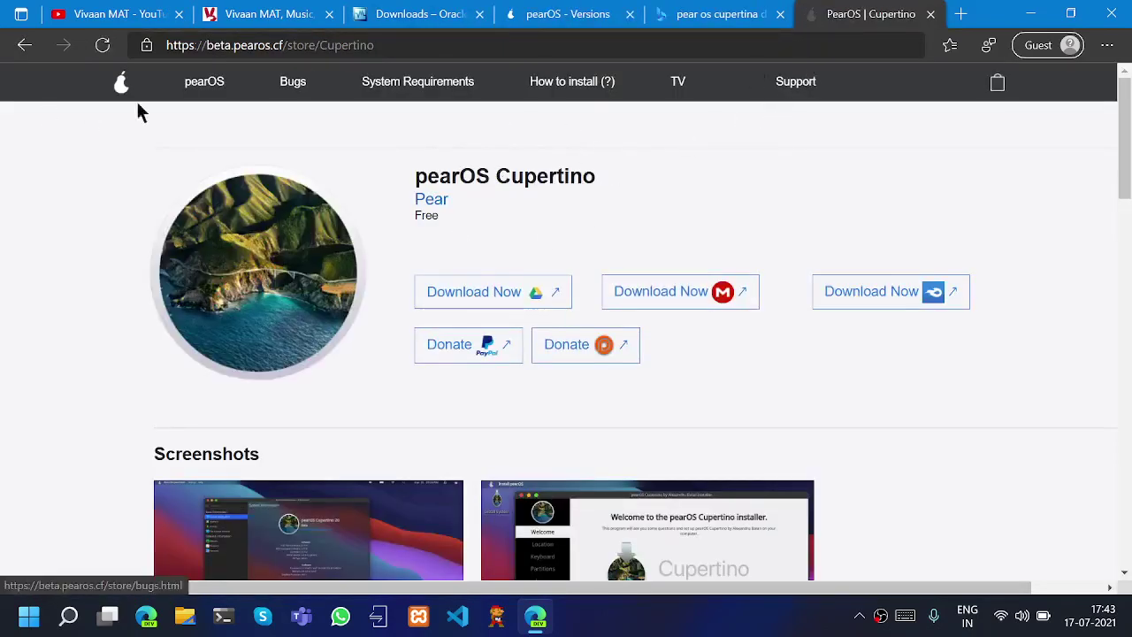
- Try to open the pearOS store's index page from the site header and return to the pearOS Cupertino page
click(203, 88)
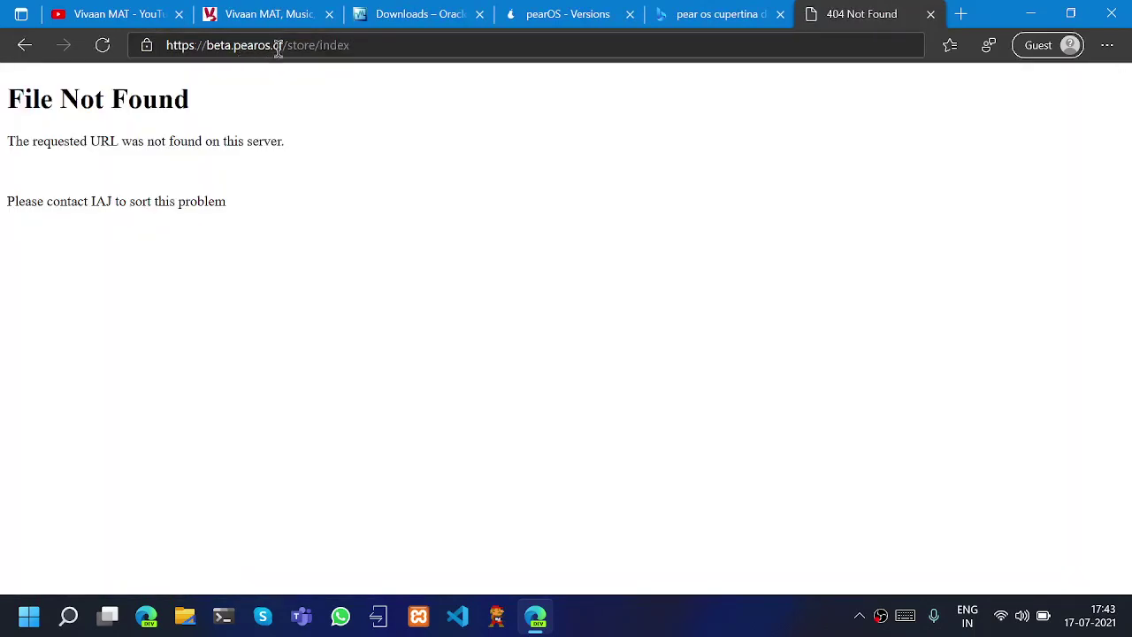
click(26, 49)
click(122, 86)
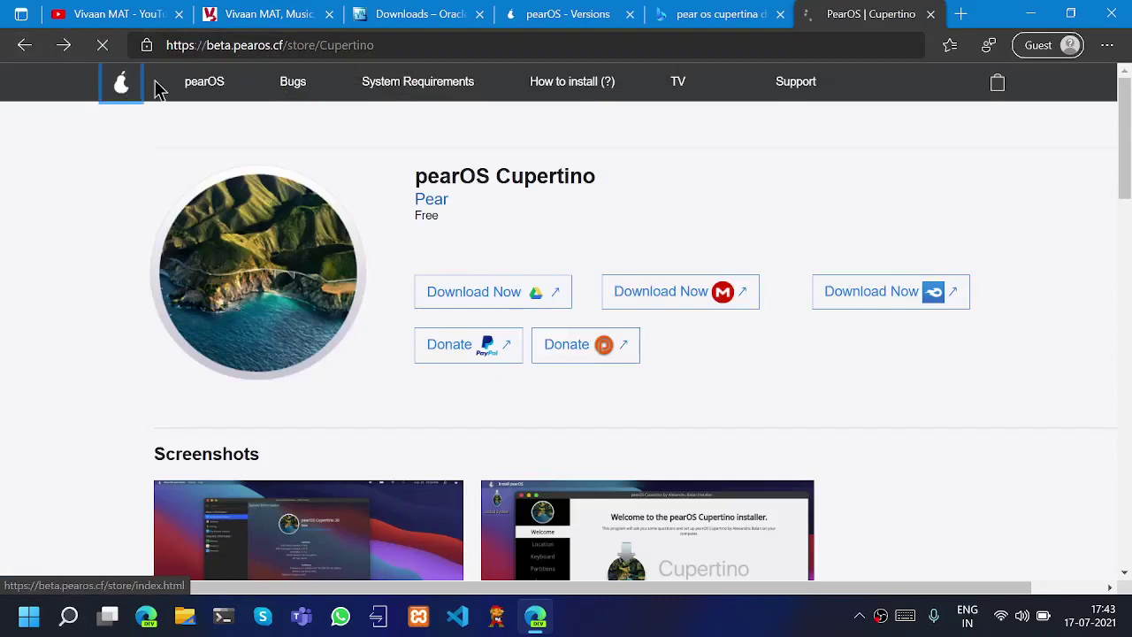
click(24, 46)
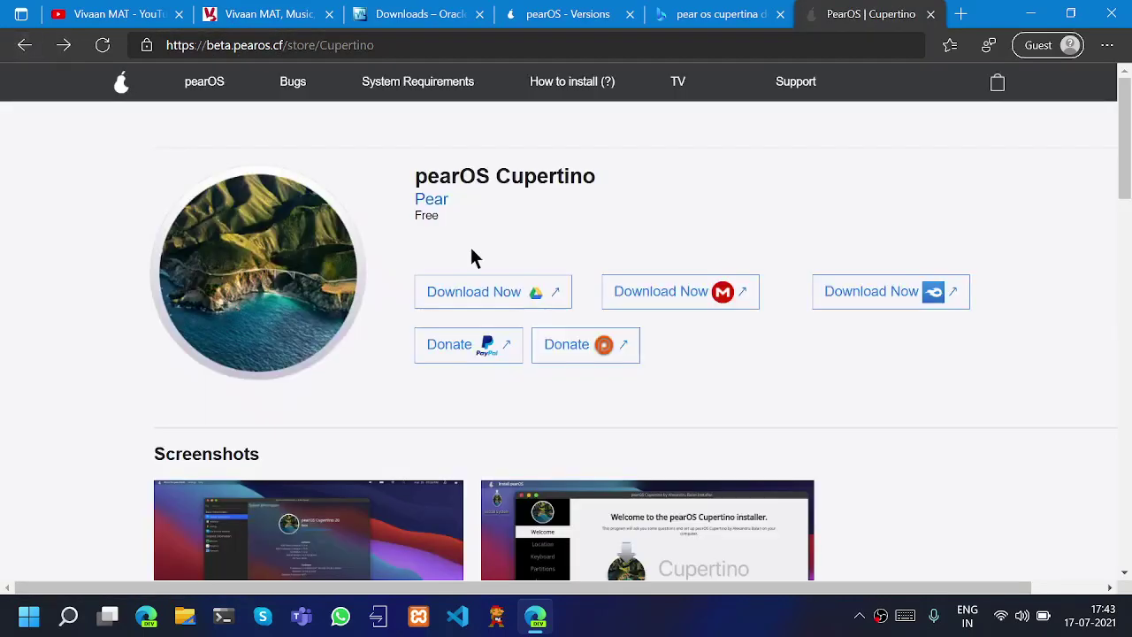
- Look through the pearOS Cupertino page down to its What's New list, and close that page and the search results
scroll(535, 316, down, 5)
scroll(677, 238, up, 5)
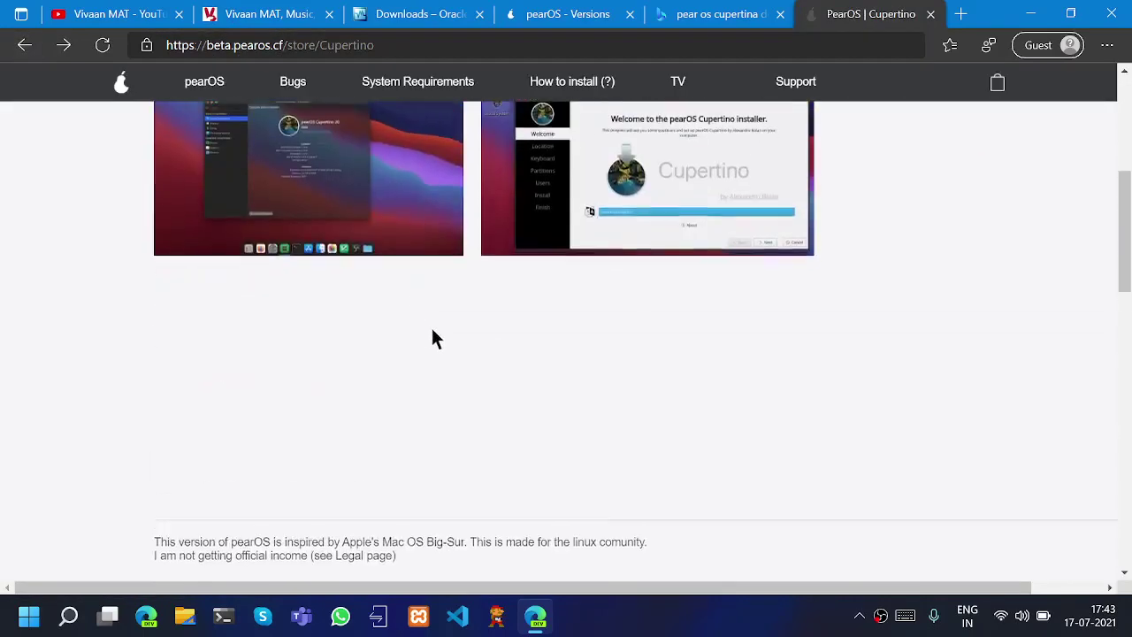
scroll(485, 307, up, 1)
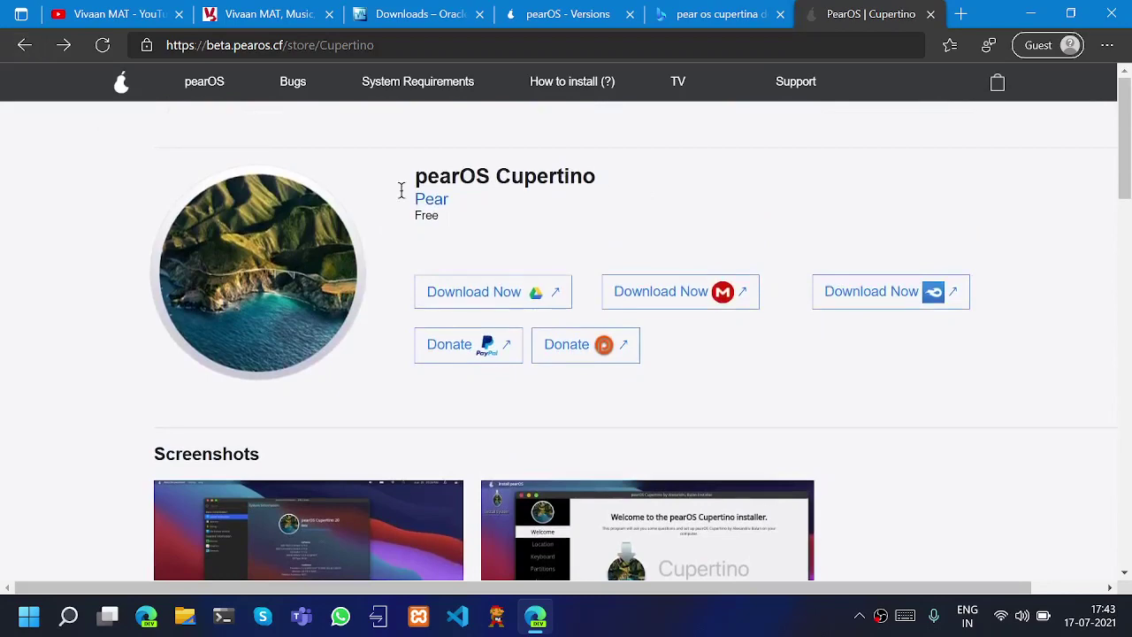
triple_click(545, 183)
scroll(541, 240, down, 8)
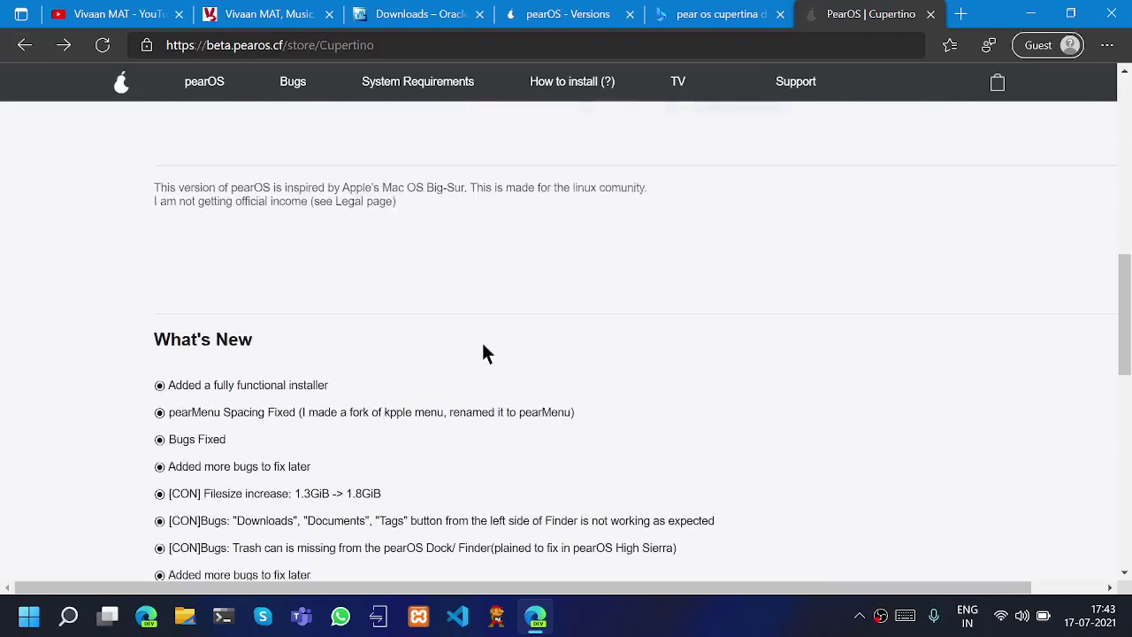
scroll(481, 303, down, 4)
middle_click(888, 4)
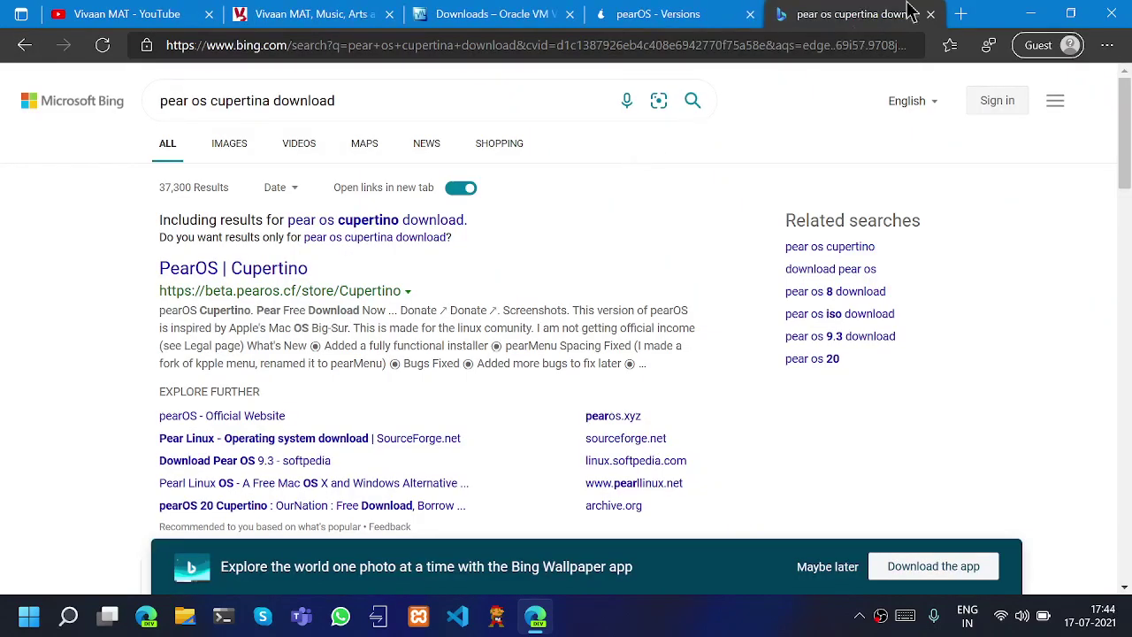
click(929, 13)
- Review the available and unavailable releases on the pearOS Versions page again
scroll(734, 398, down, 3)
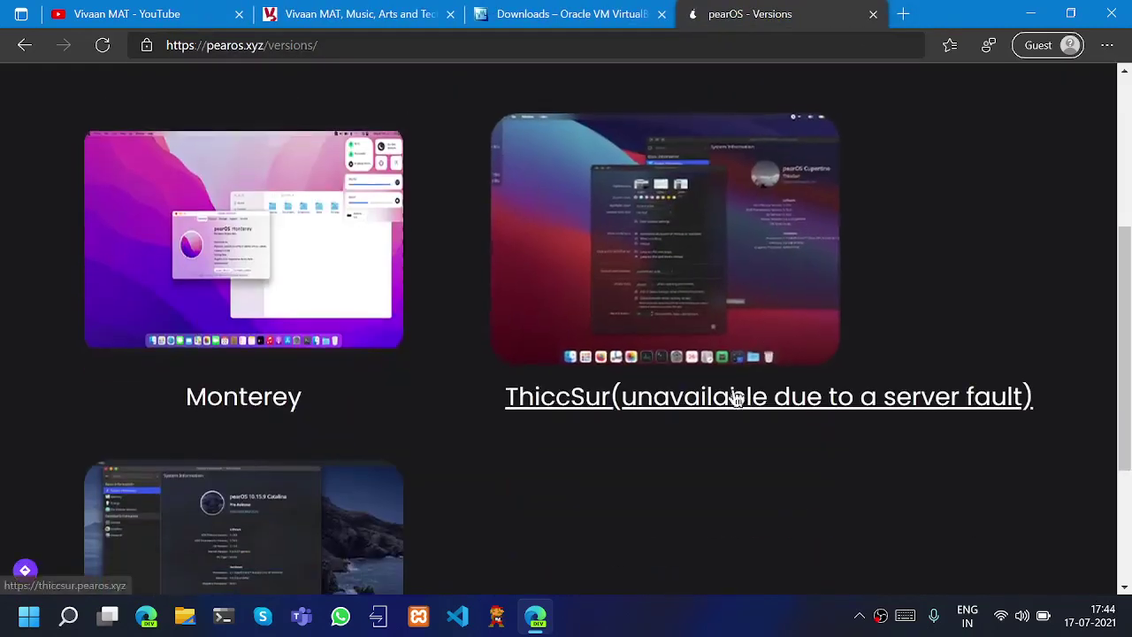
scroll(734, 399, down, 3)
scroll(688, 440, up, 5)
scroll(392, 321, up, 3)
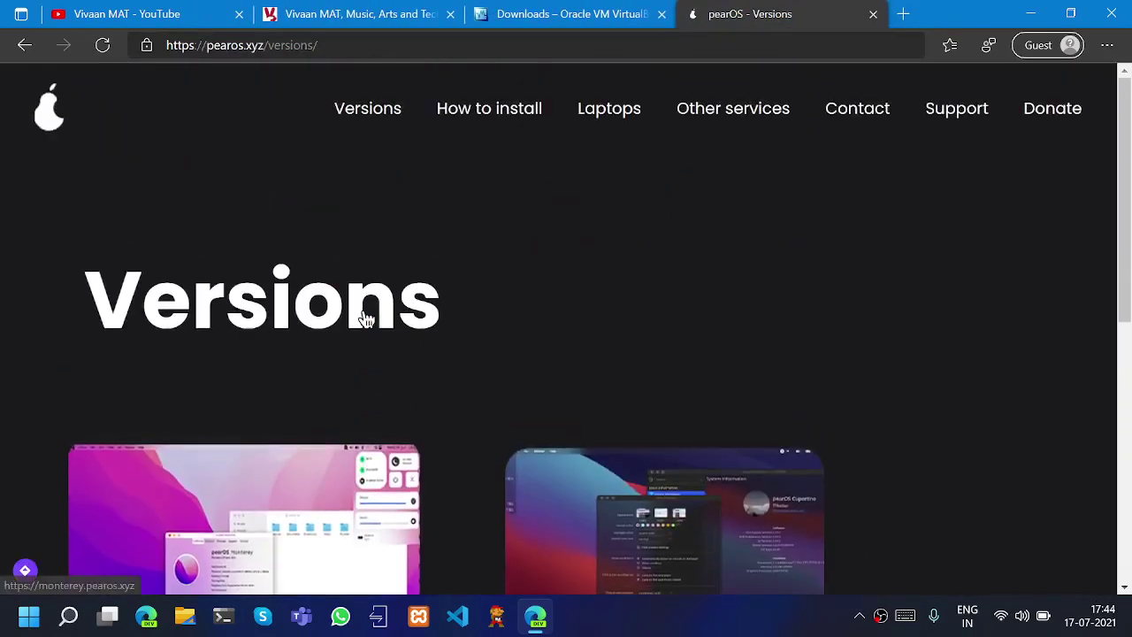
scroll(359, 398, down, 3)
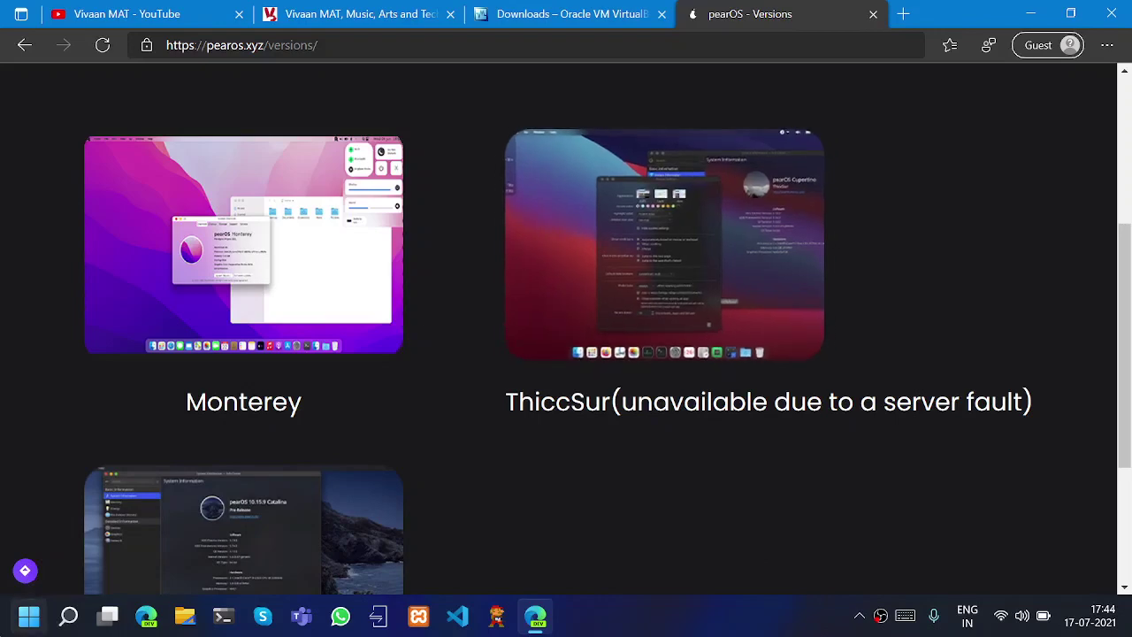
- Check the Windows Start menu for the recently added Oracle VM VirtualBox and return to the pearOS Versions page
click(28, 615)
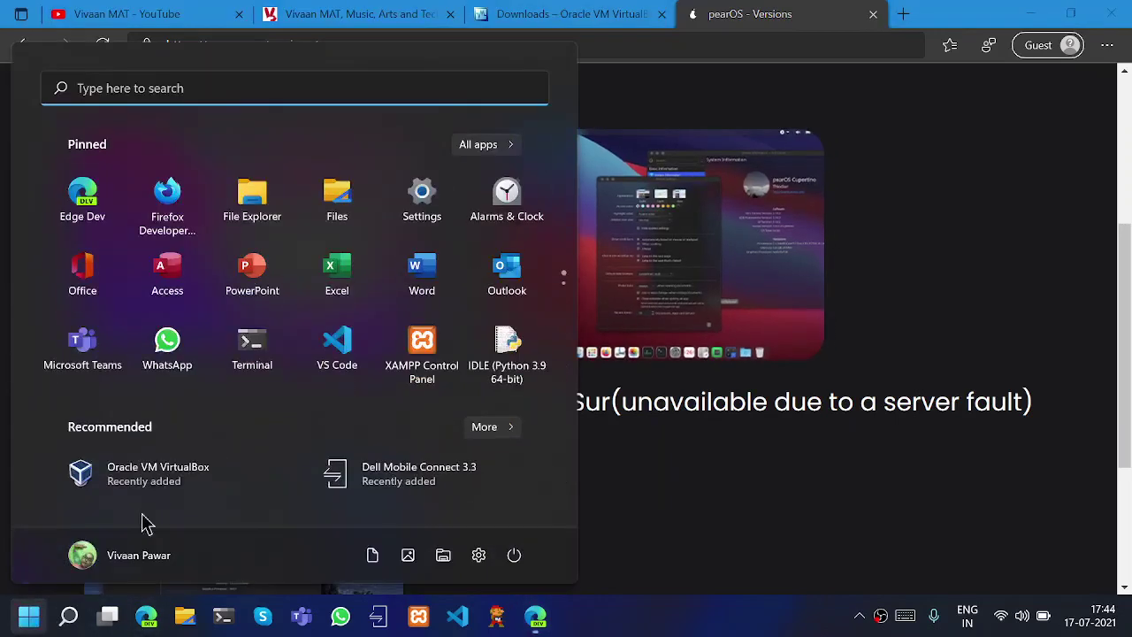
scroll(468, 183, down, 1)
click(790, 437)
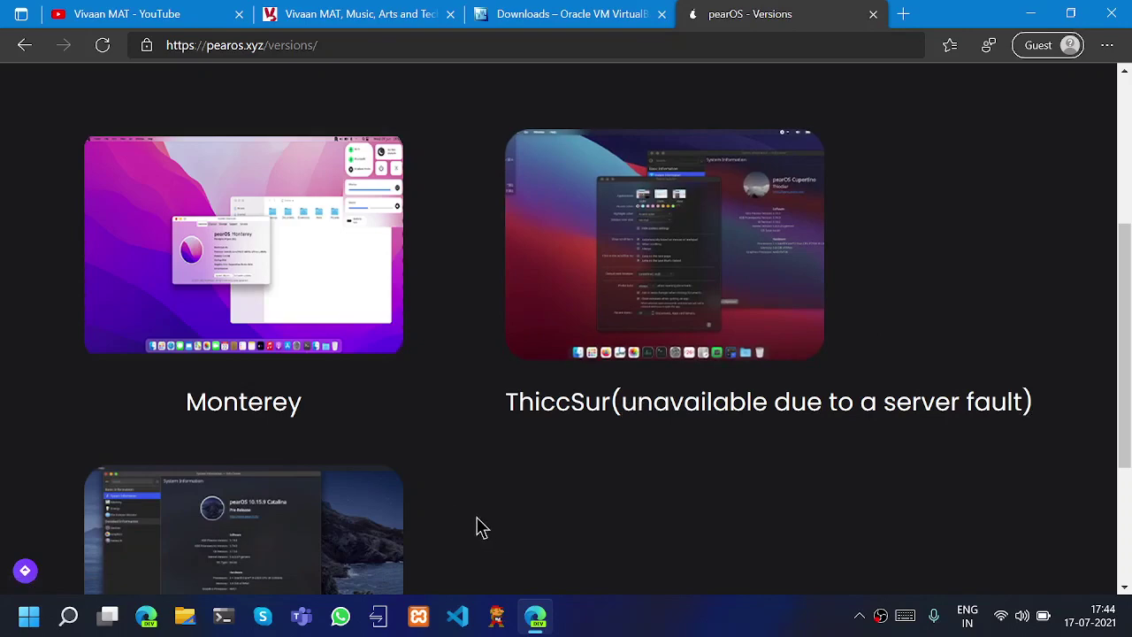
- Open the pearOS Monterey release page from the Versions page
scroll(478, 528, up, 3)
scroll(303, 535, down, 2)
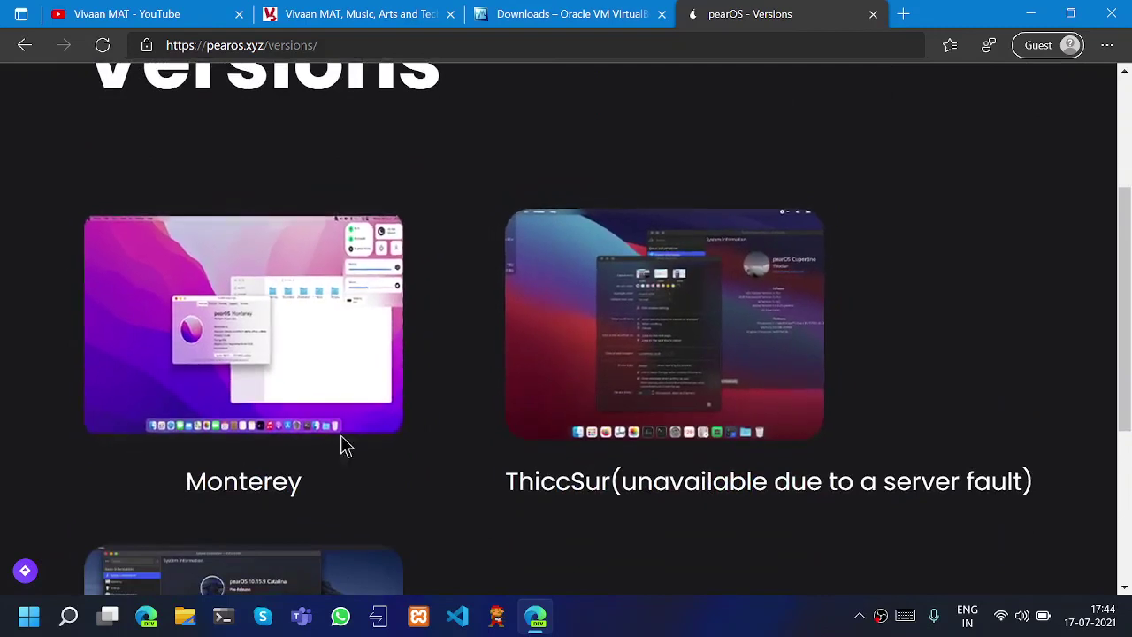
click(272, 396)
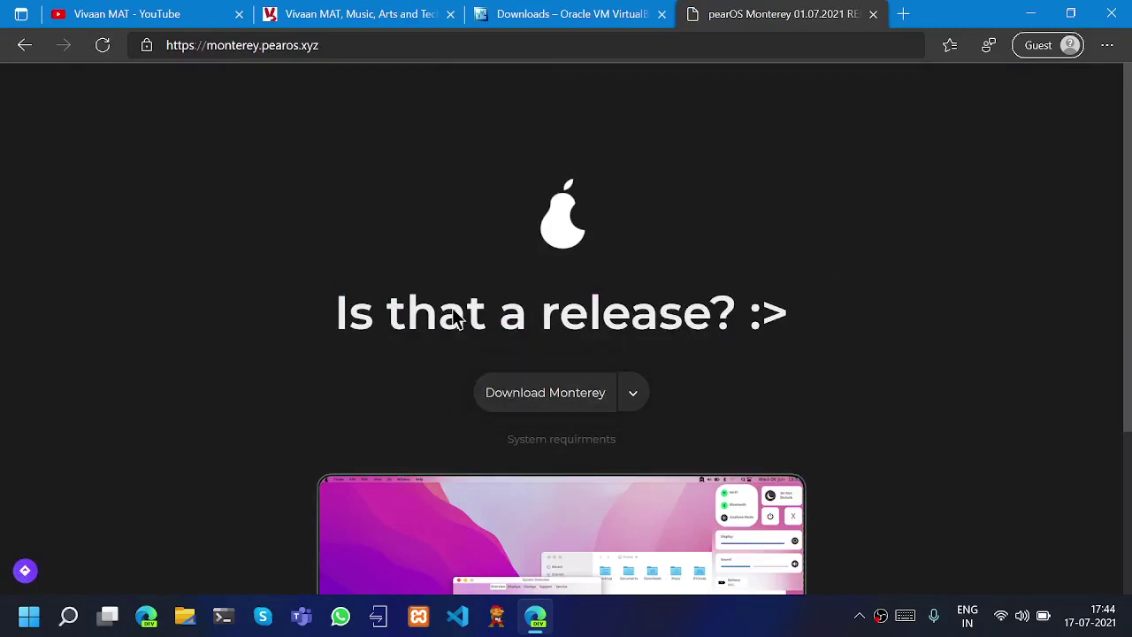
- Open the PearOs folder on the D: drive in File Explorer and select its Drive folder followed by its System folder
key(super+e)
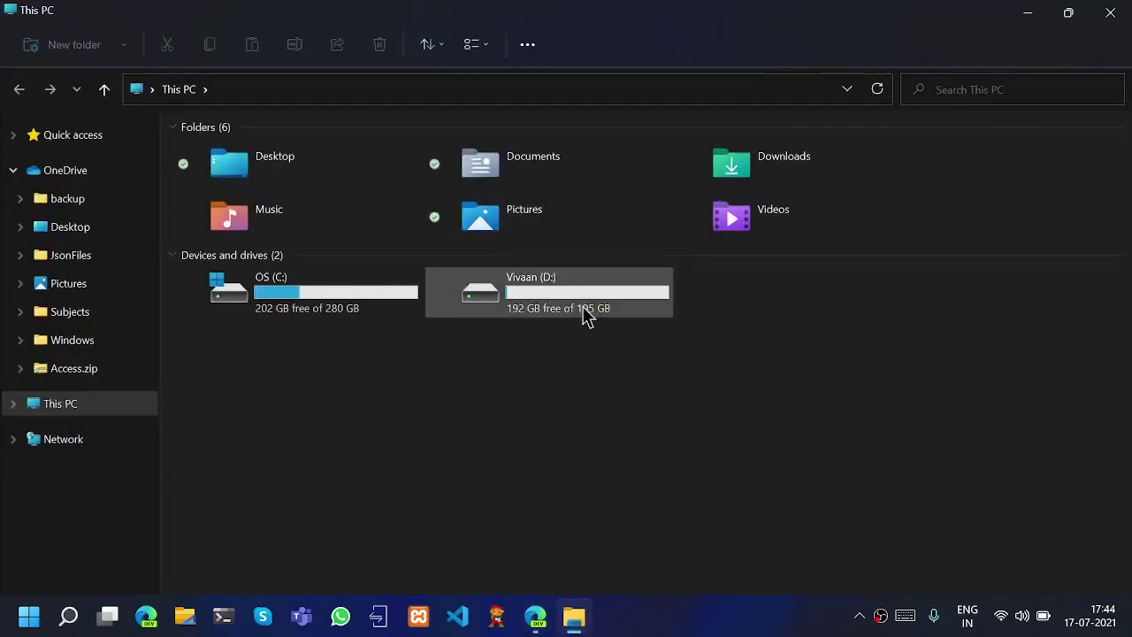
double_click(584, 317)
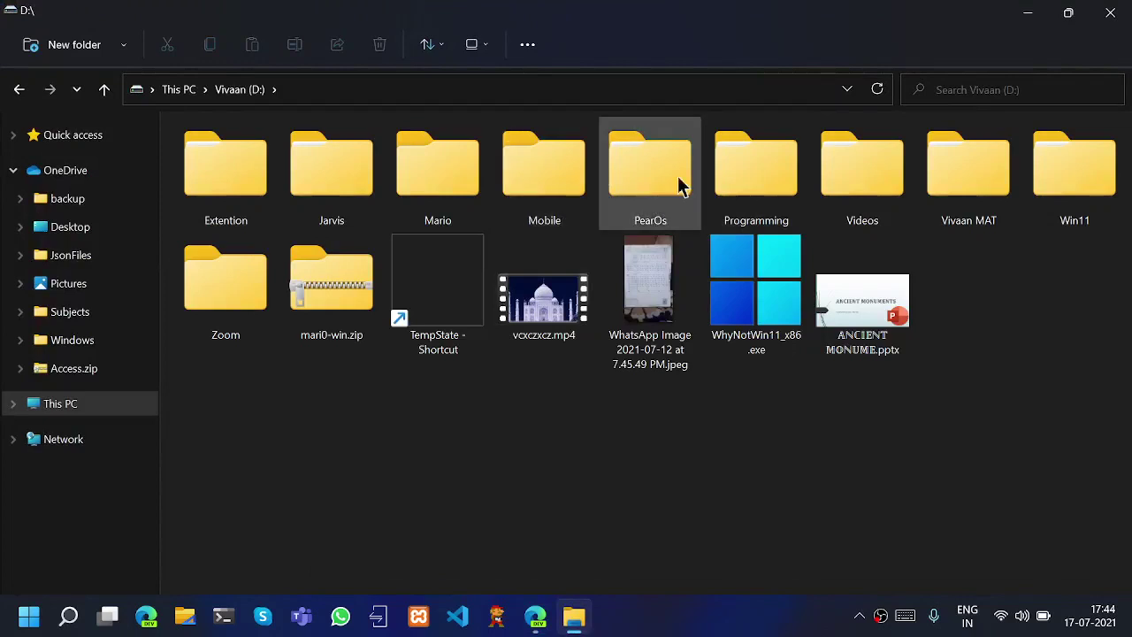
double_click(661, 217)
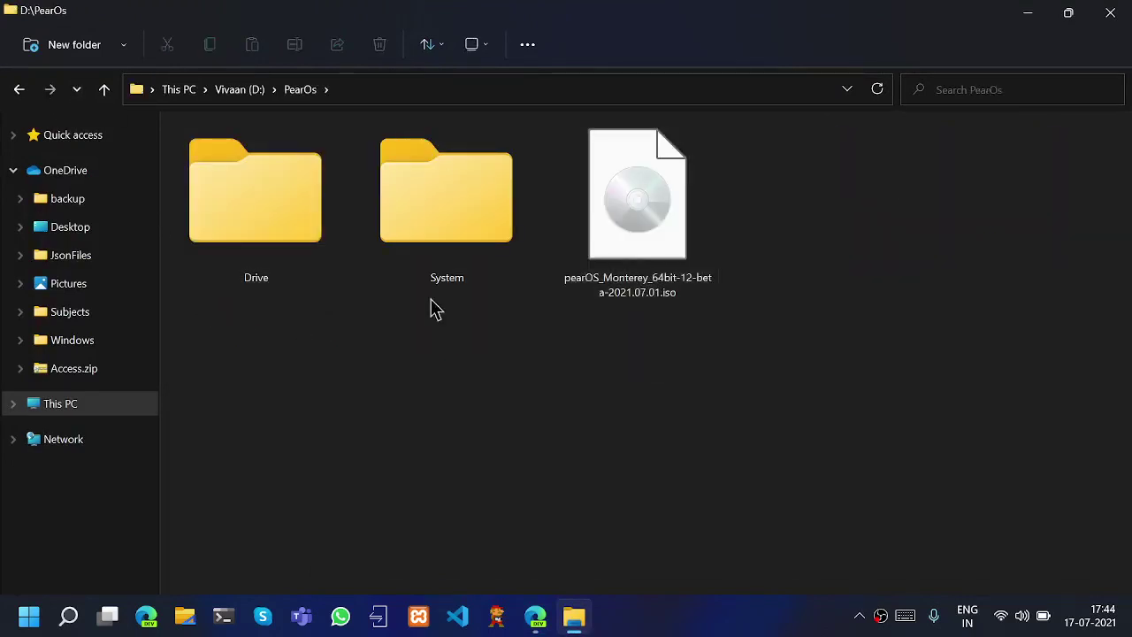
click(246, 263)
click(445, 255)
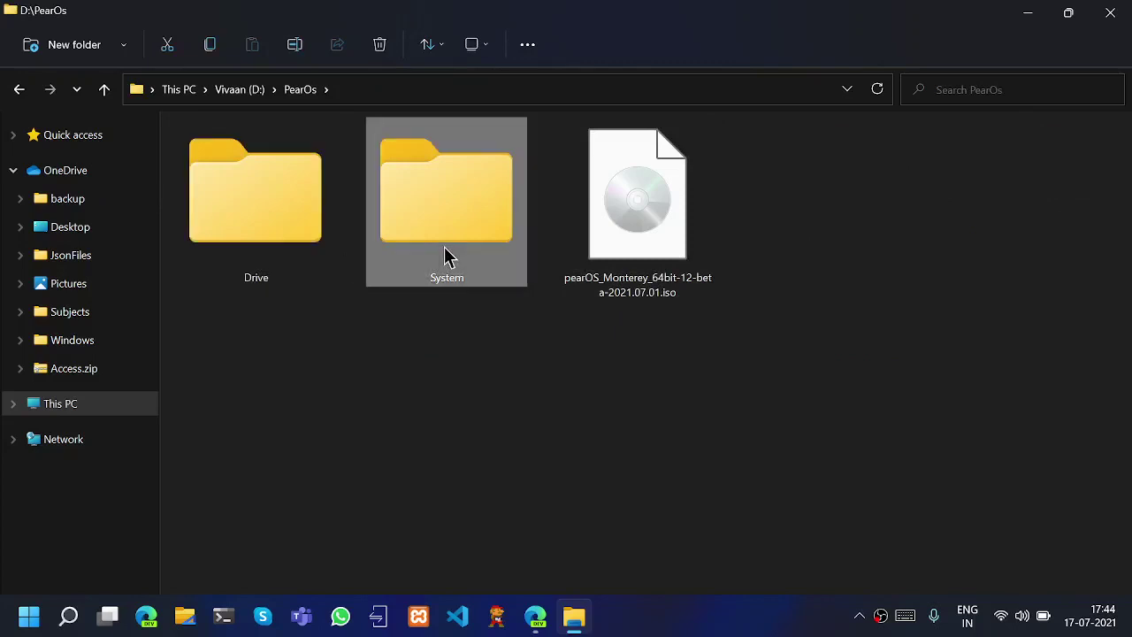
- Select the pearOS Monterey ISO file in the PearOs folder
drag(679, 361, 671, 333)
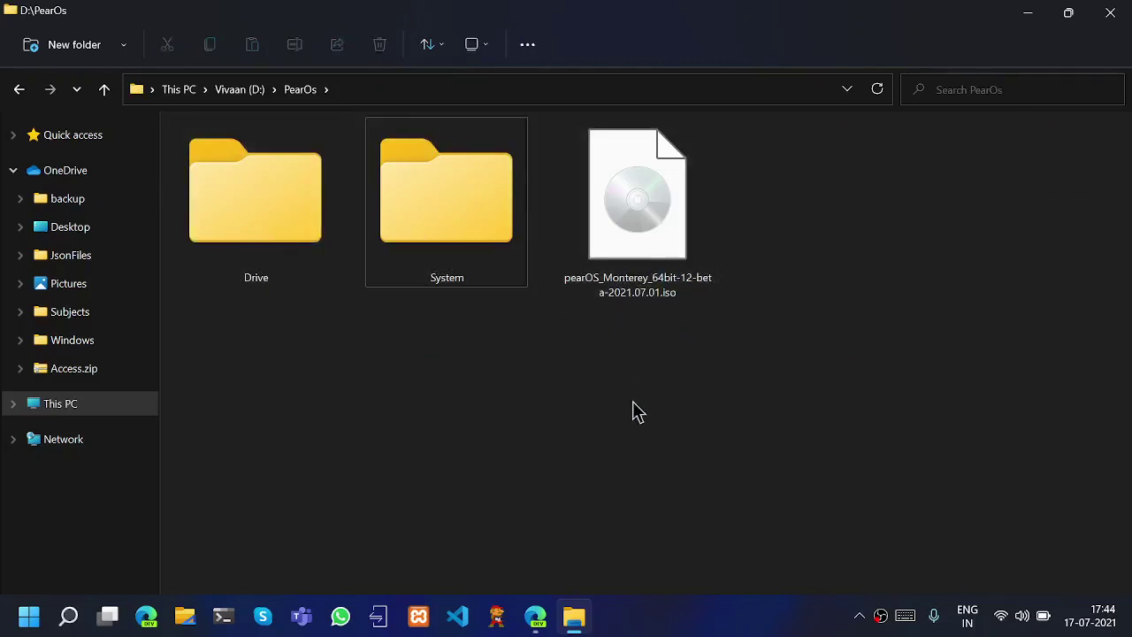
mouse_move(632, 400)
mouse_down()
mouse_move(599, 222)
mouse_move(601, 232)
mouse_up()
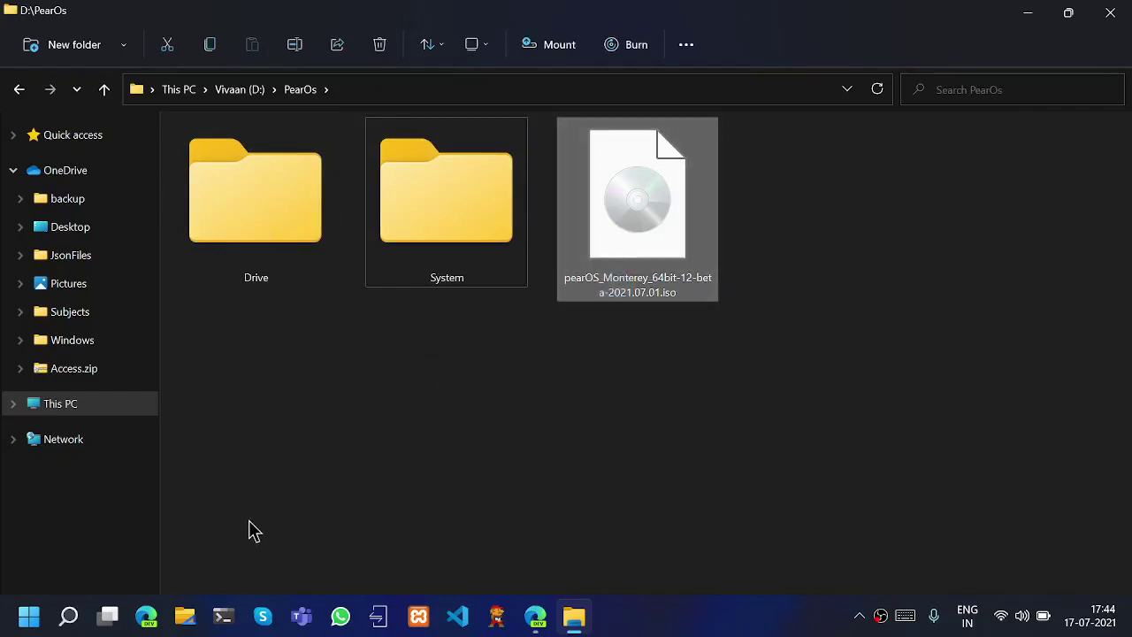
- Switch to the browser, close the pearOS Monterey and VirtualBox Downloads pages, and minimize it to return to the PearOs folder
click(535, 616)
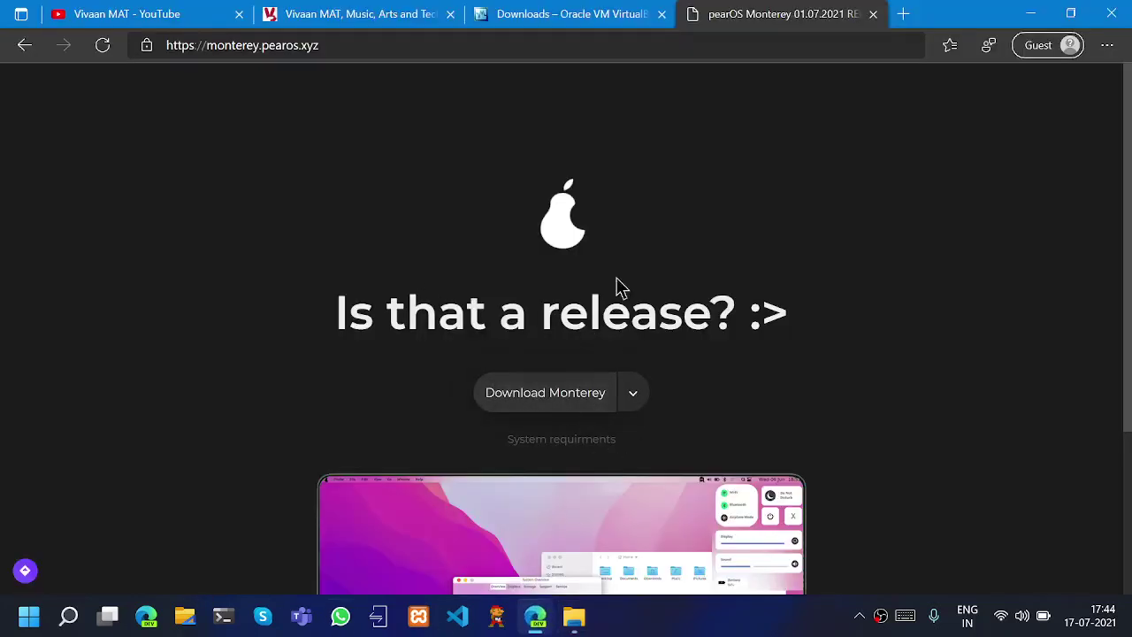
middle_click(780, 8)
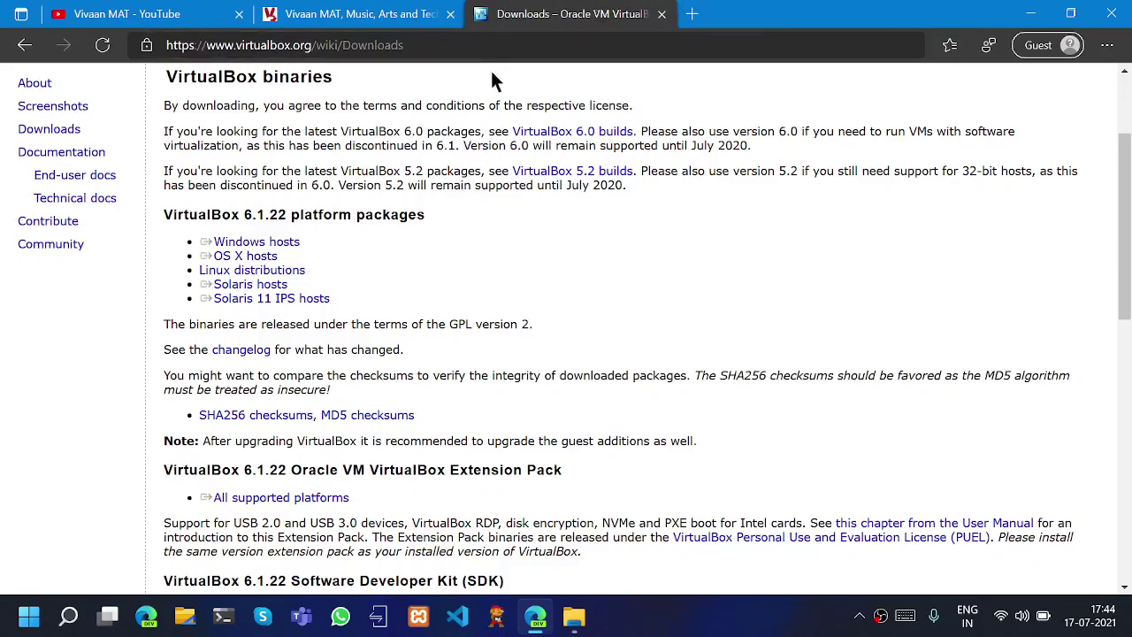
middle_click(570, 20)
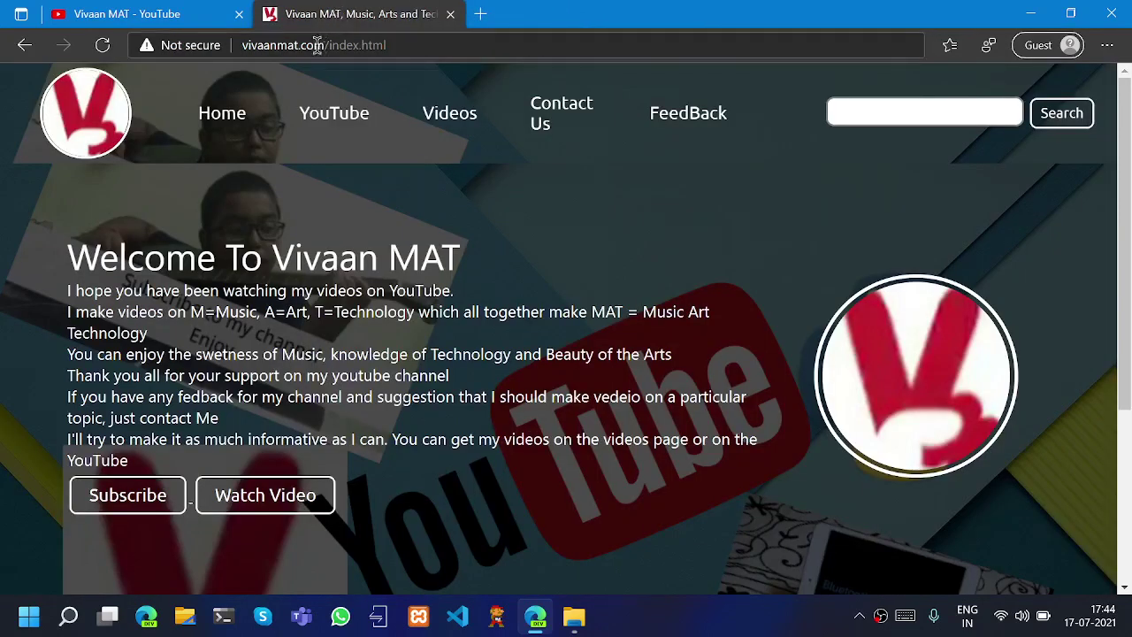
click(183, 20)
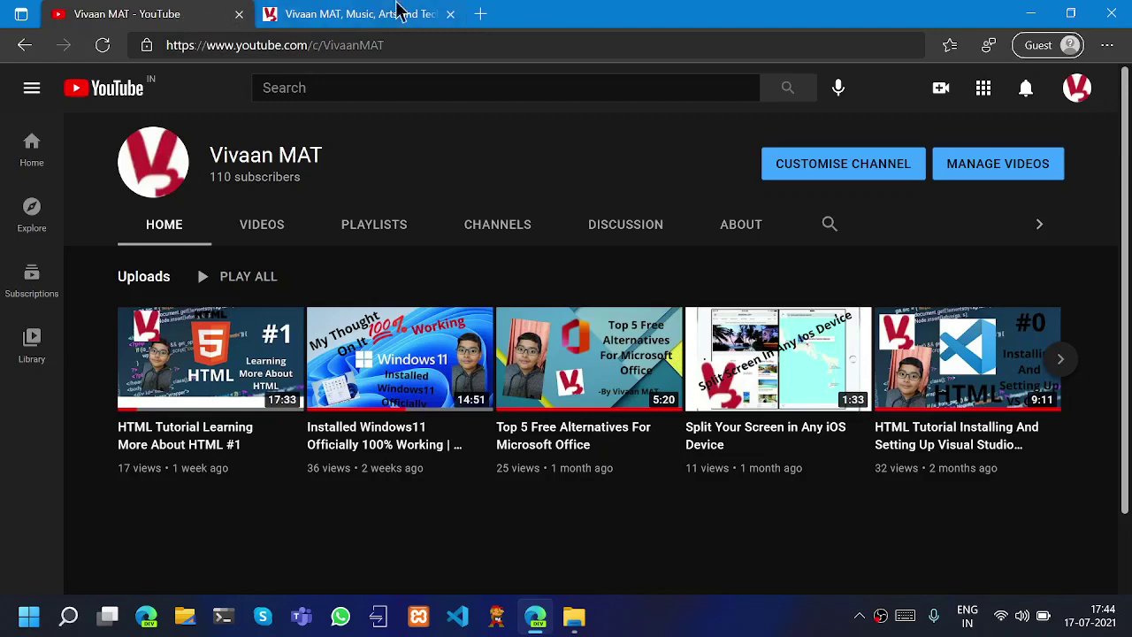
click(489, 11)
click(1030, 12)
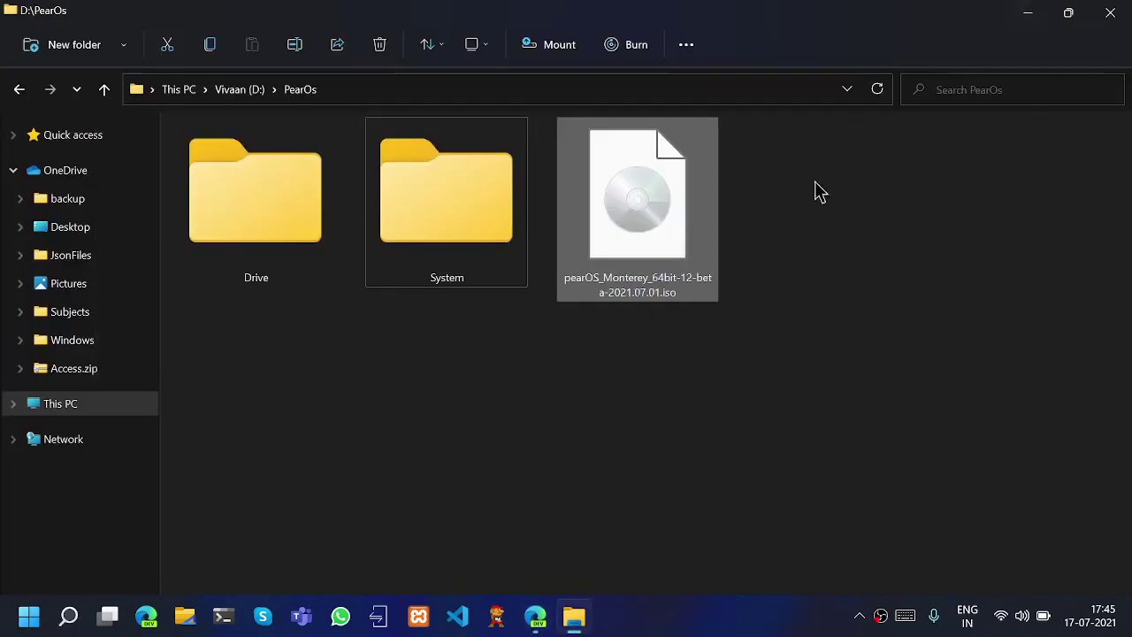
- Launch Oracle VM VirtualBox and enlarge its Manager window over the File Explorer window
drag(809, 299, 674, 469)
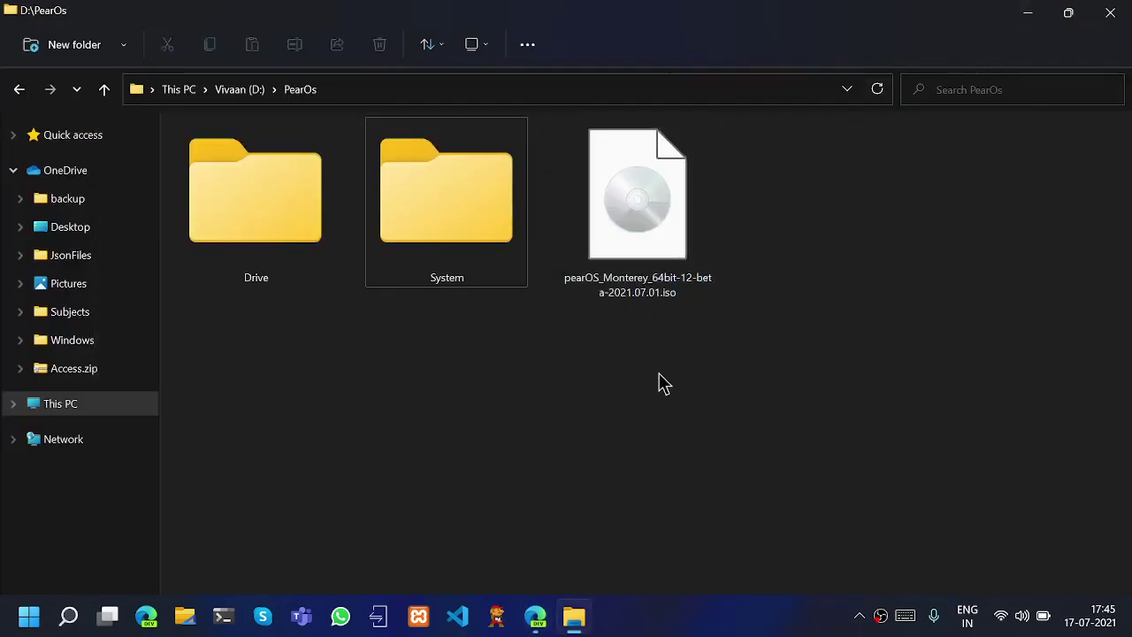
mouse_move(660, 373)
mouse_down()
mouse_move(632, 276)
mouse_move(643, 375)
mouse_up()
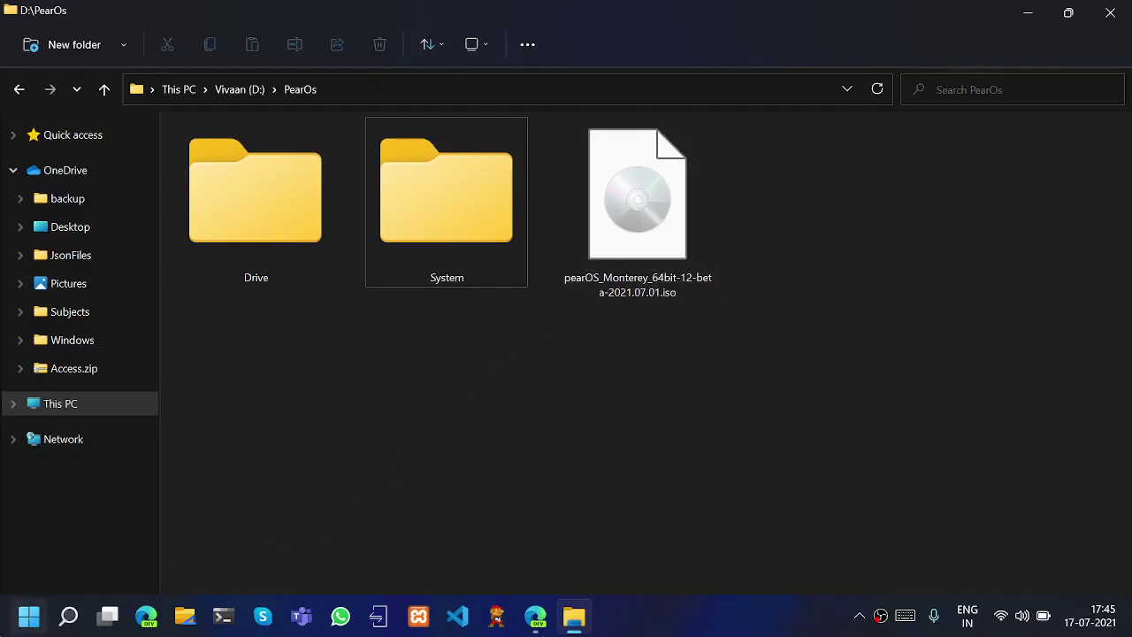
click(28, 617)
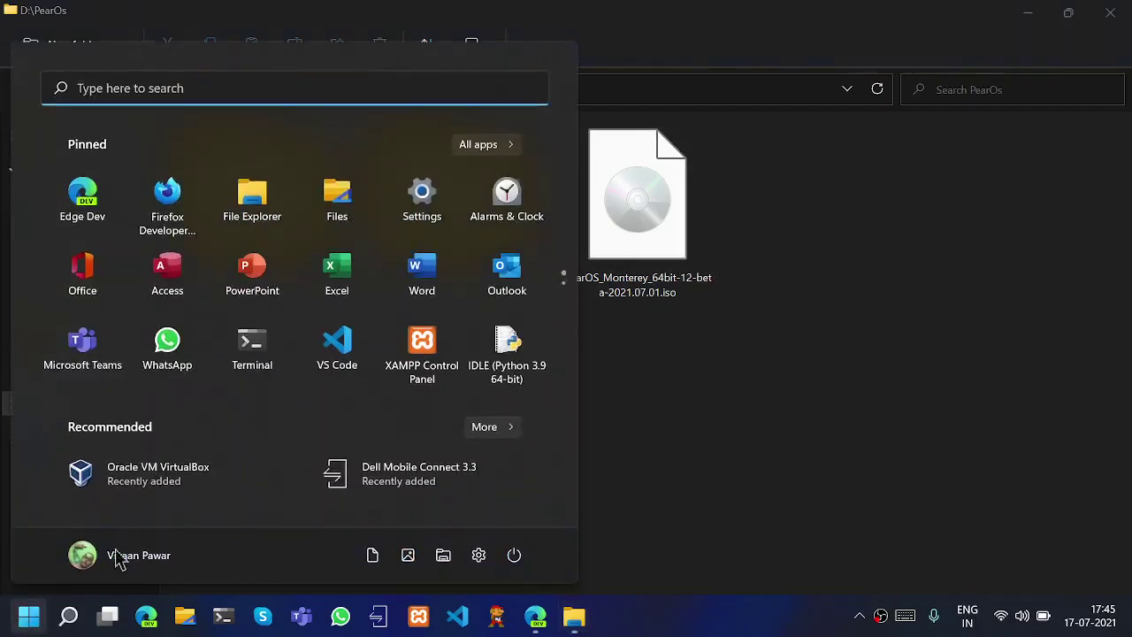
click(189, 480)
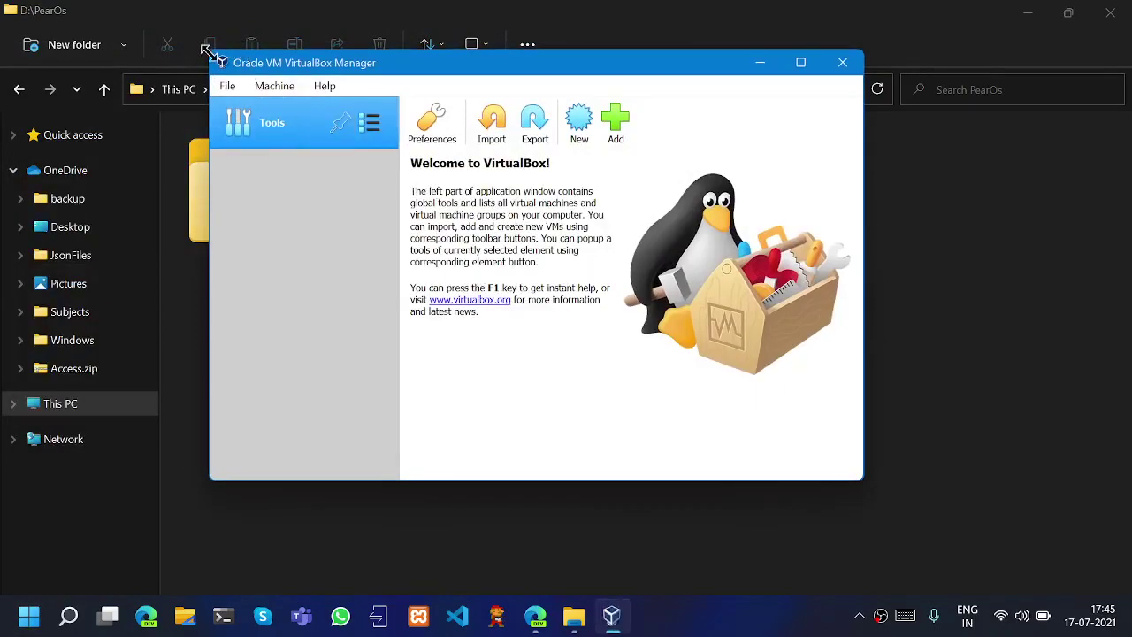
drag(204, 50, 101, 12)
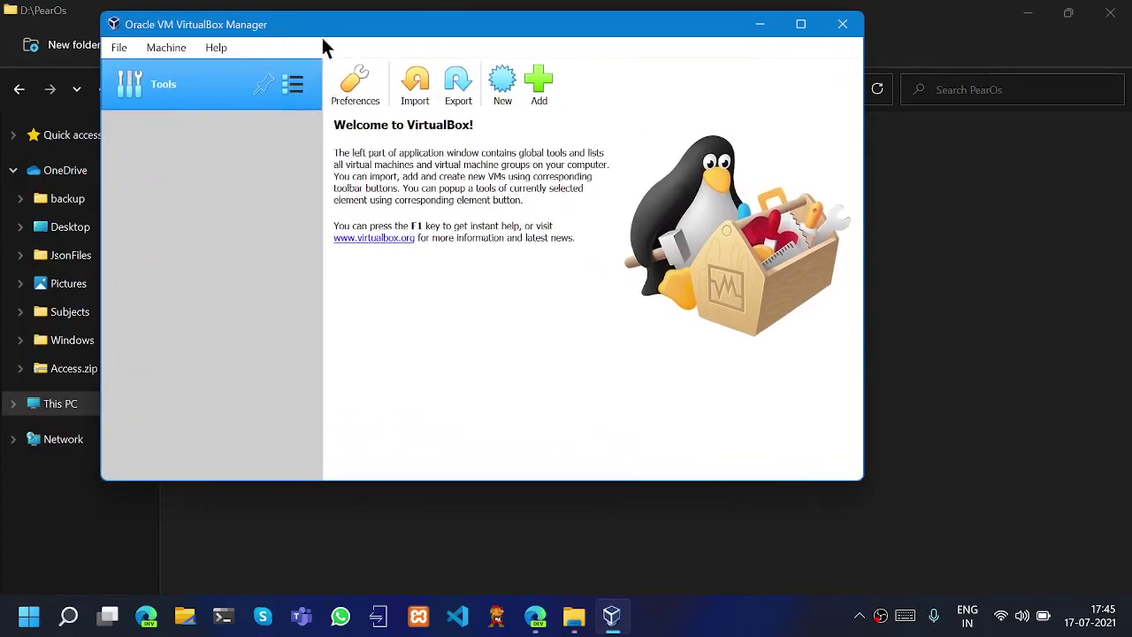
drag(360, 23, 419, 58)
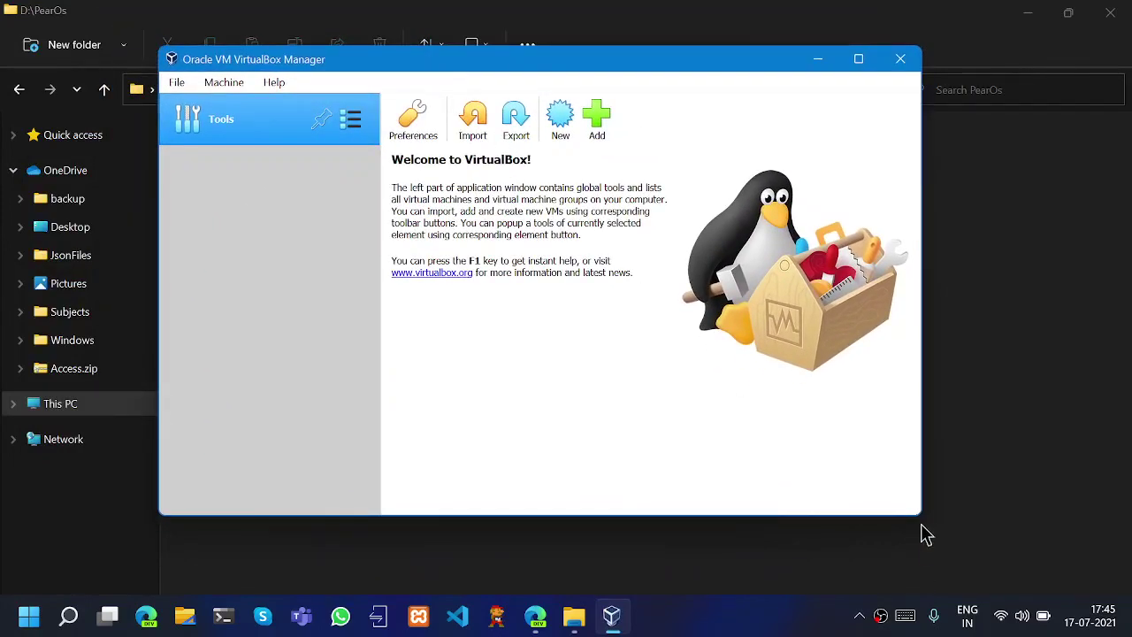
drag(917, 517, 982, 564)
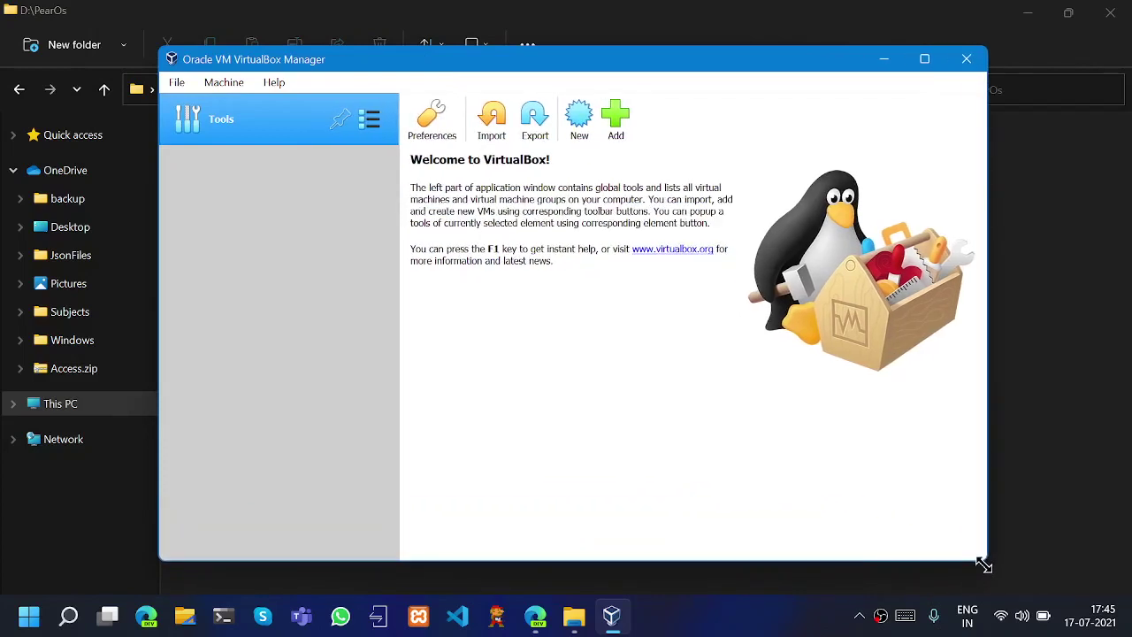
- Start creating a new virtual machine and name it PearOS Monestry
click(184, 84)
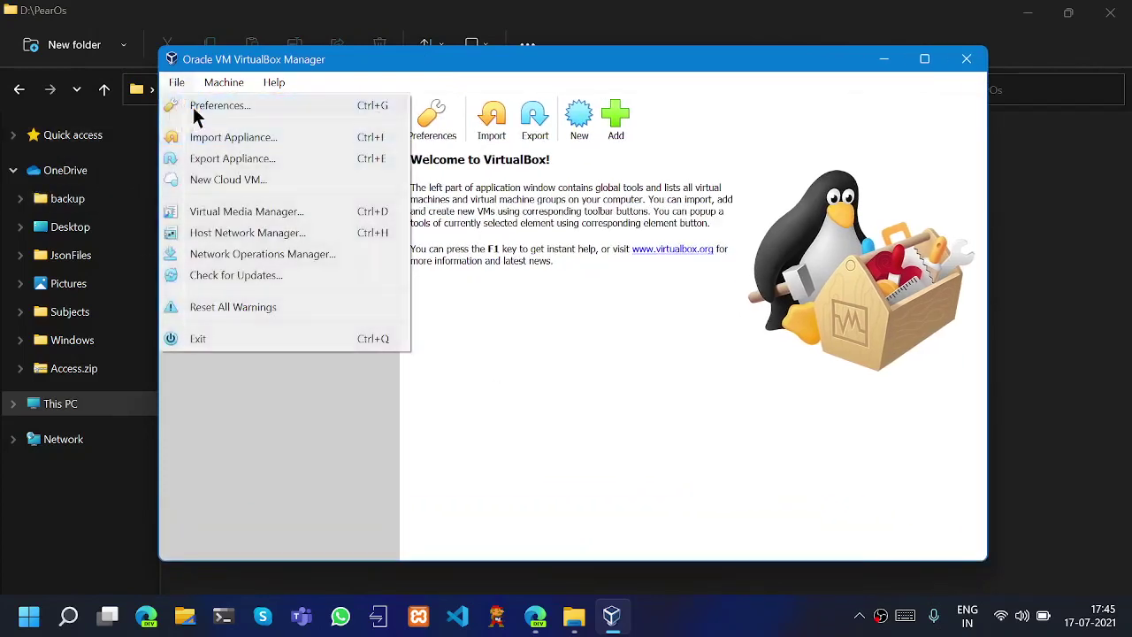
click(540, 308)
click(576, 135)
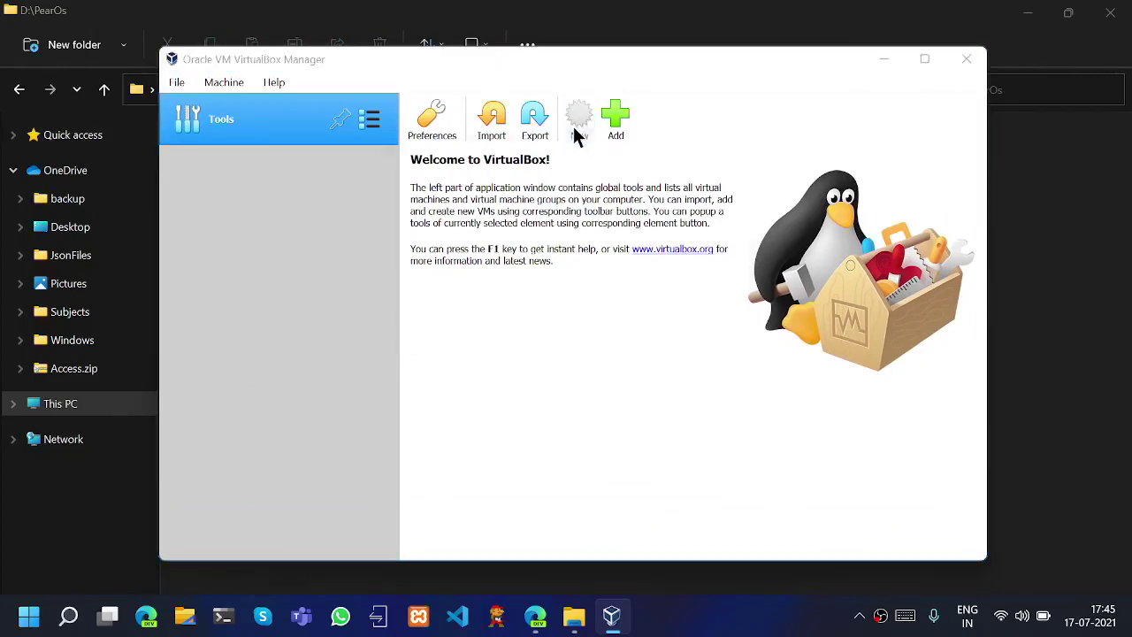
text(PearOS Monestry)
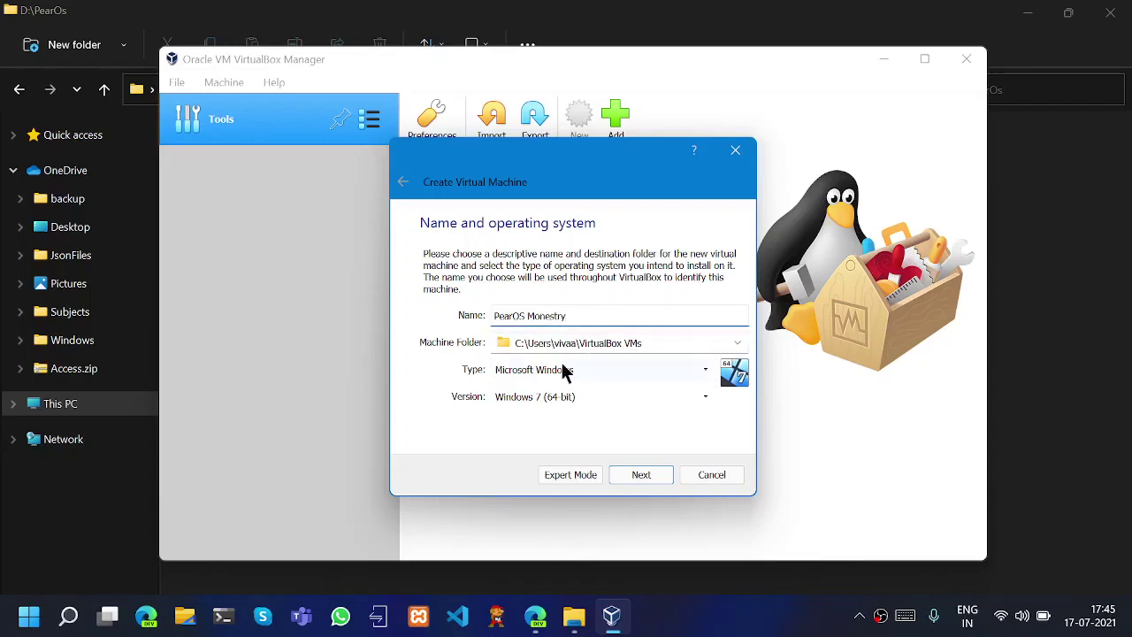
- Browse for a different machine folder and open the PearOs folder on the D: drive
click(739, 344)
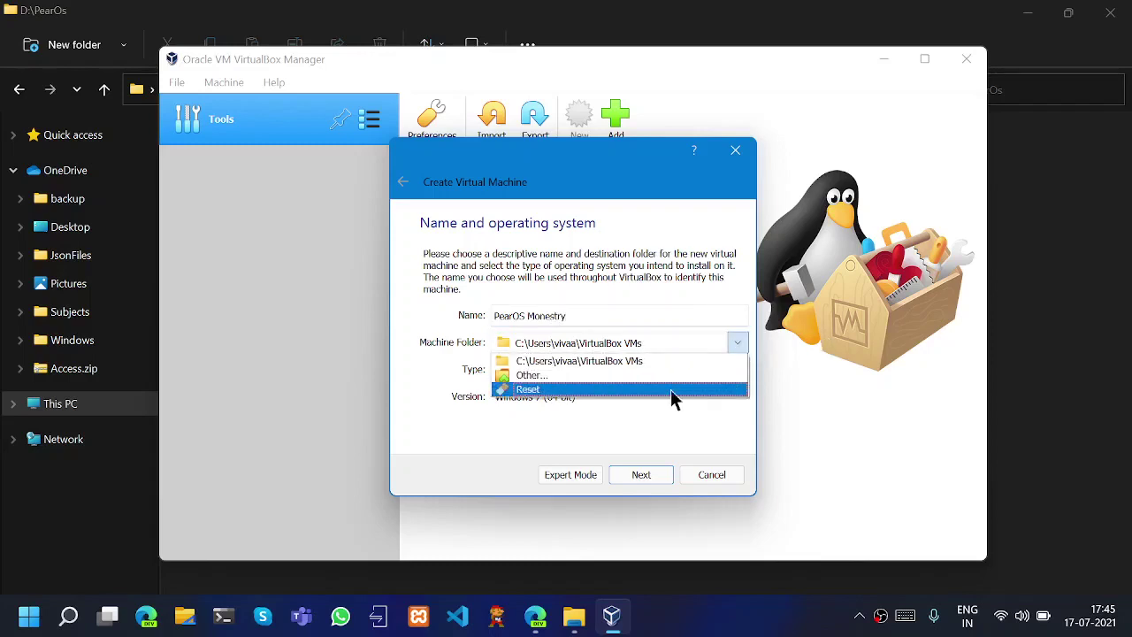
click(662, 377)
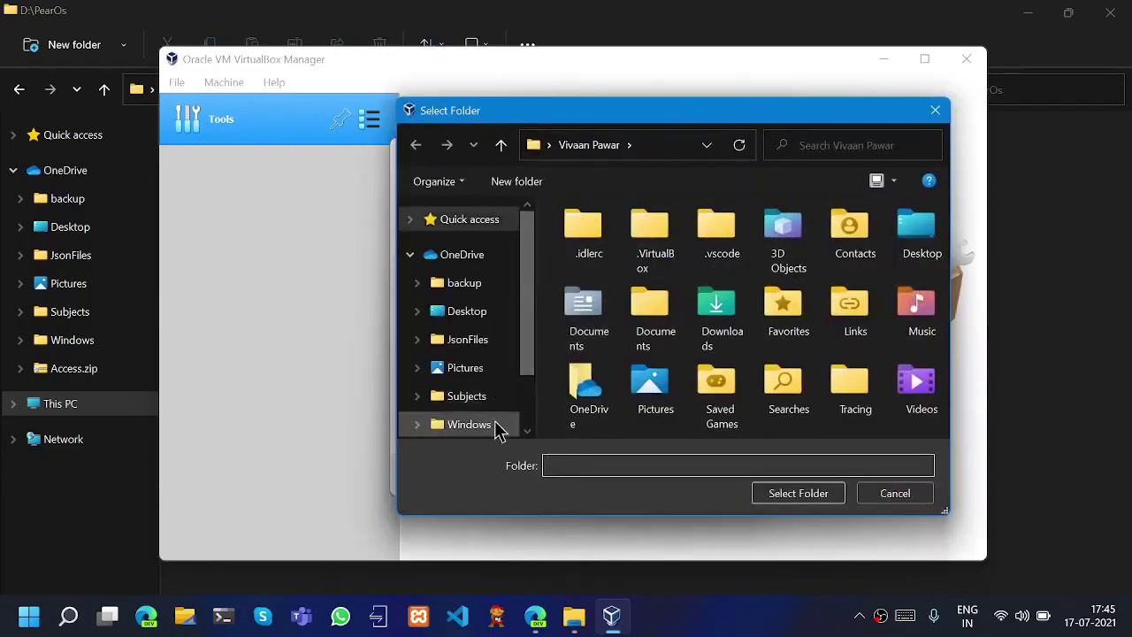
scroll(498, 424, down, 2)
click(486, 388)
scroll(781, 327, down, 5)
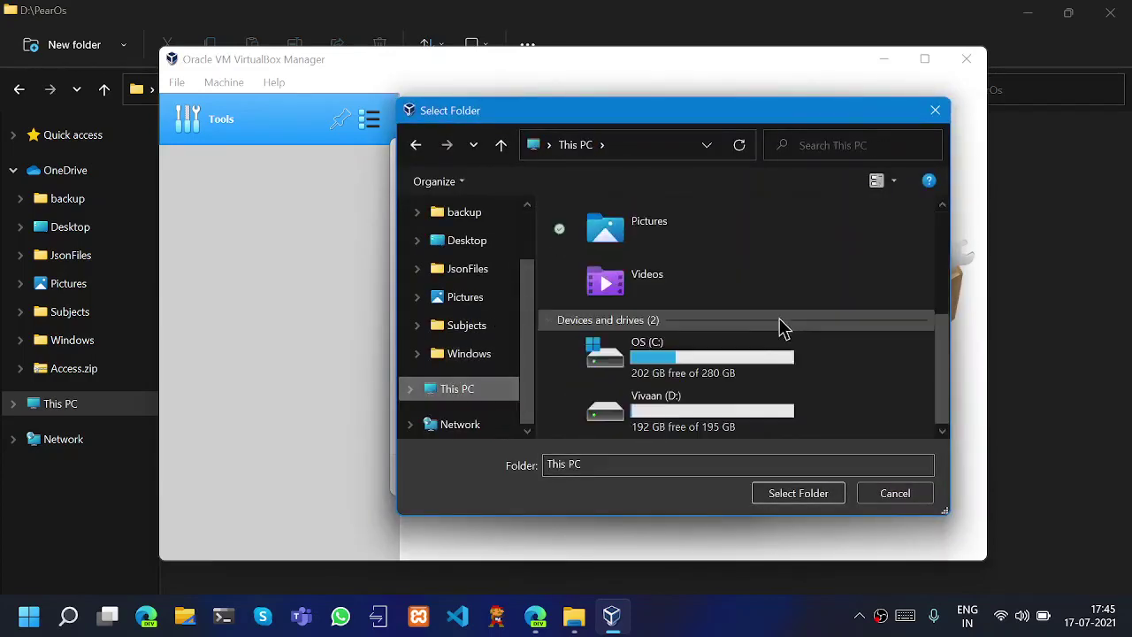
double_click(720, 425)
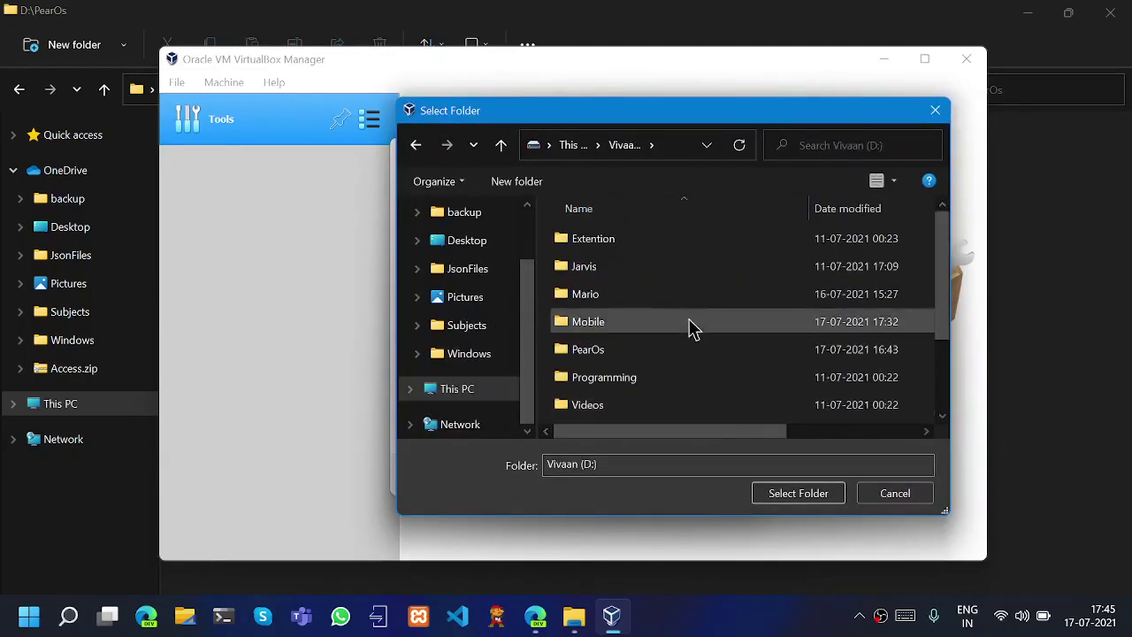
scroll(680, 354, down, 2)
scroll(676, 356, up, 1)
double_click(634, 323)
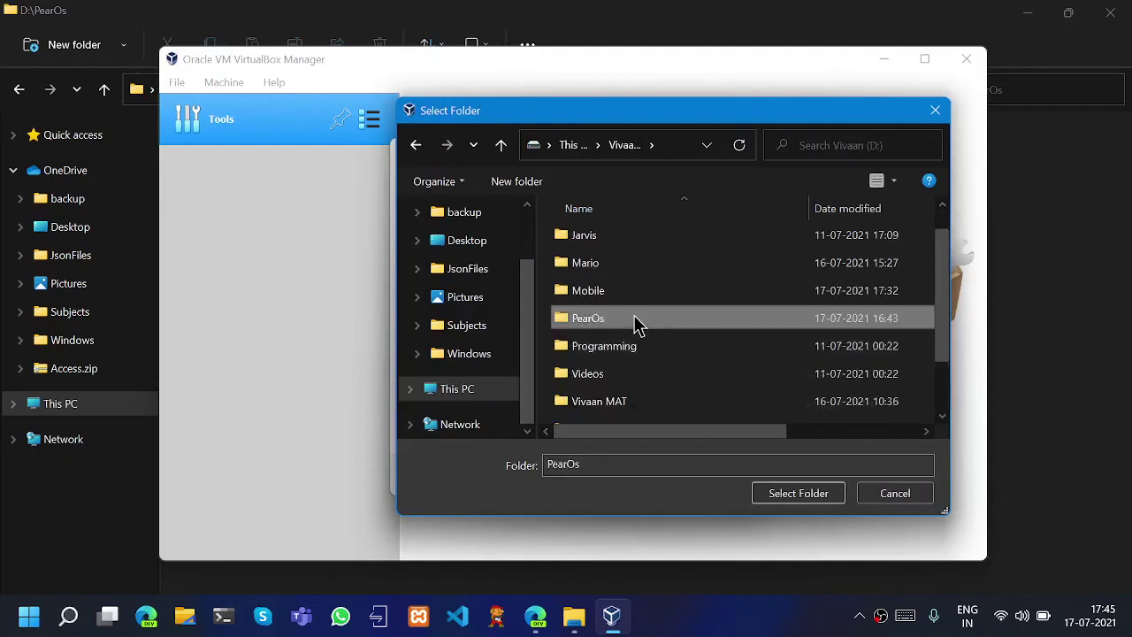
- Create a folder named Machine inside PearOs and choose it as the virtual machine's destination folder
key(ctrl+shift+n)
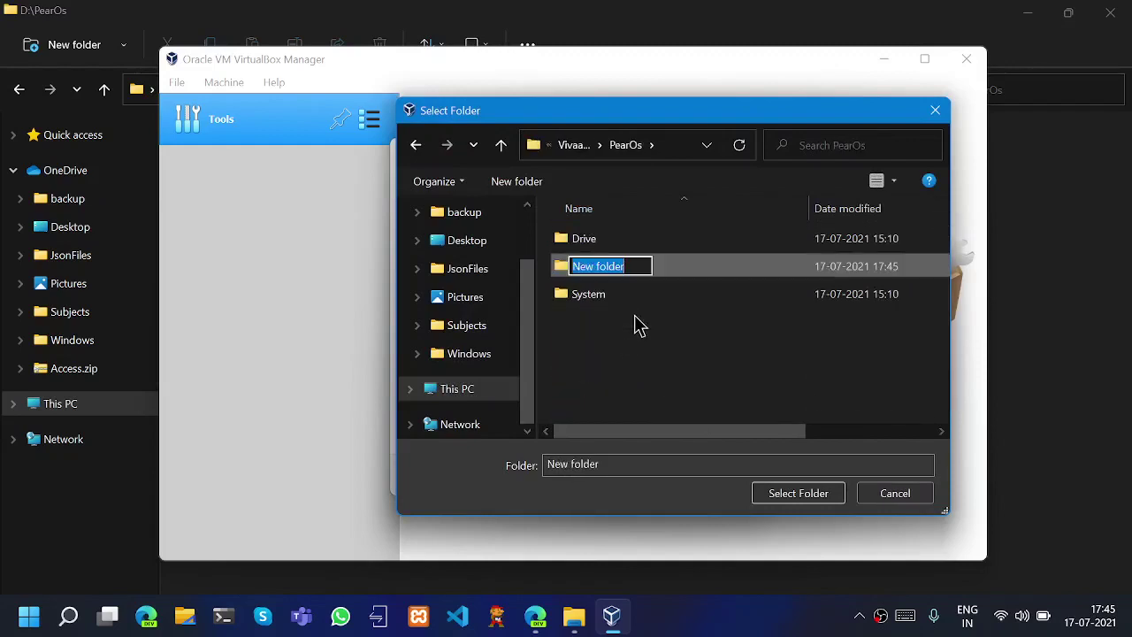
text(Machine)
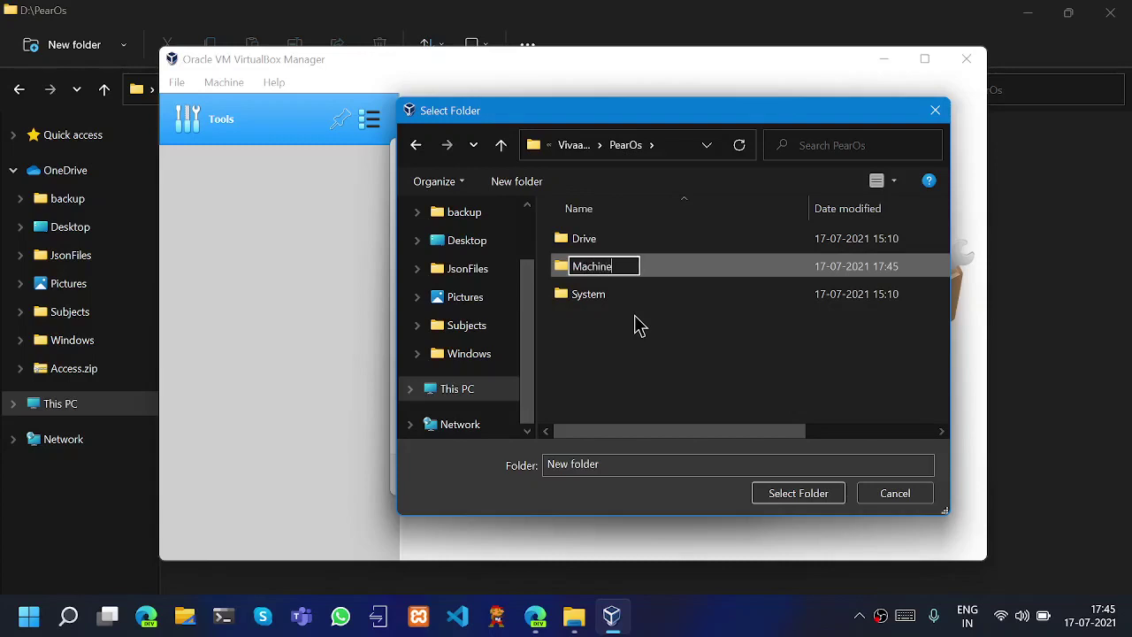
key(Return)
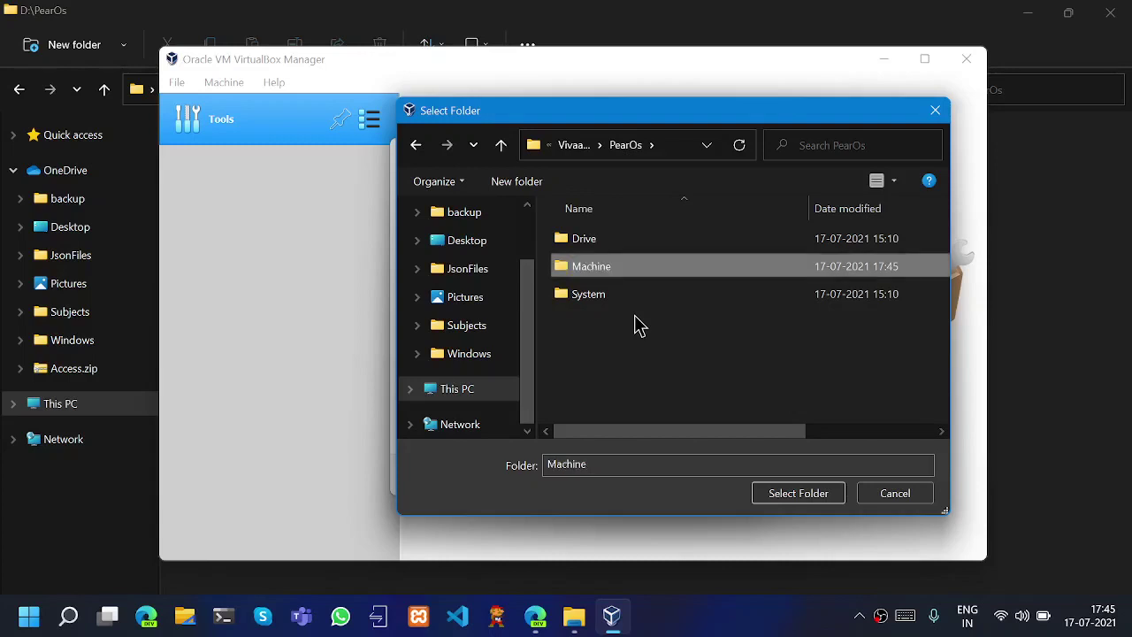
double_click(651, 268)
click(799, 496)
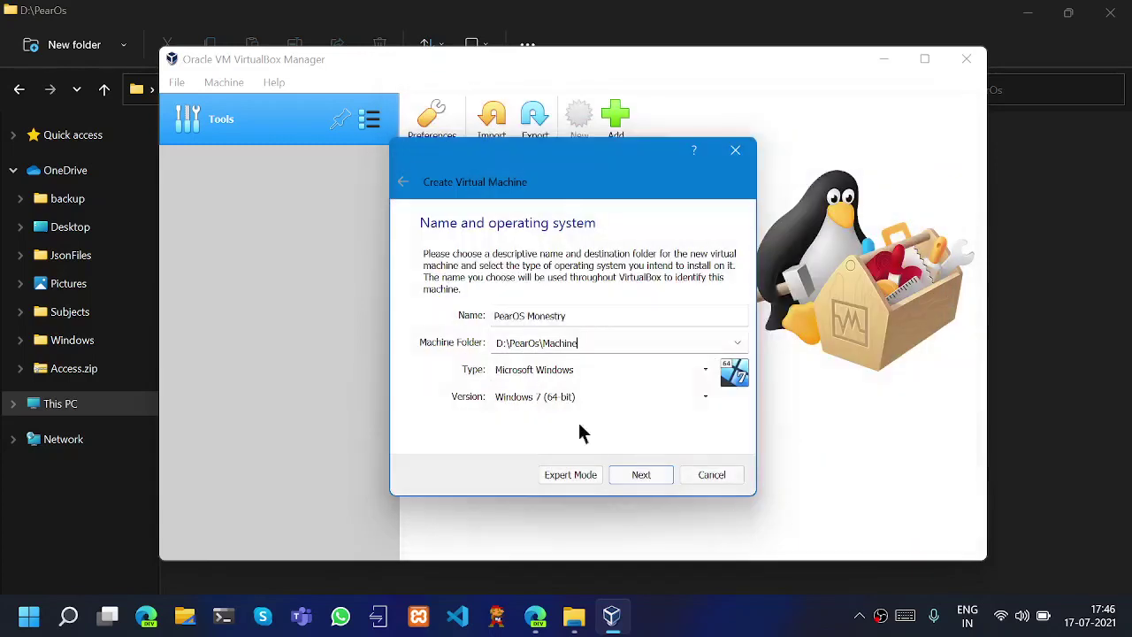
- Set the virtual machine's type to Linux and its version to Ubuntu (64-bit), and continue to the memory size settings
click(587, 371)
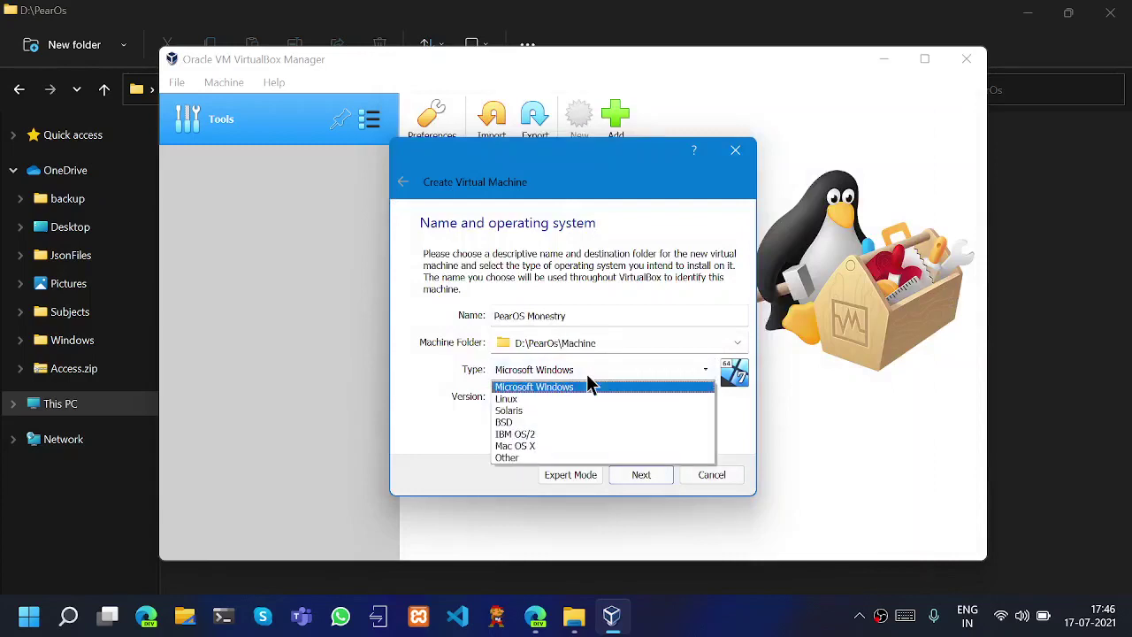
click(577, 400)
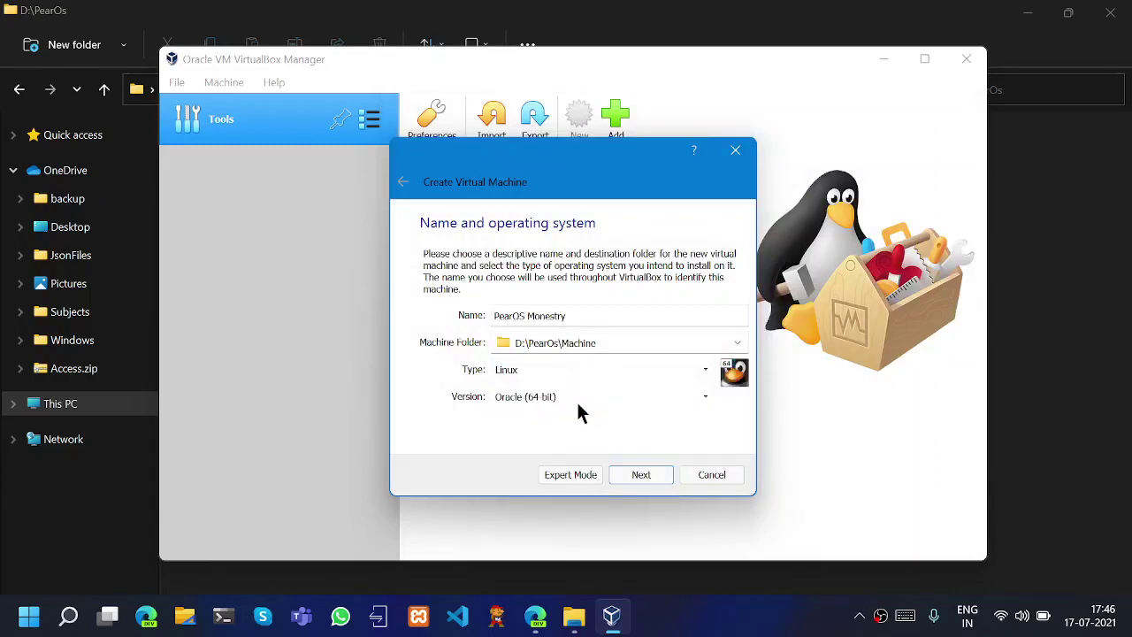
click(579, 395)
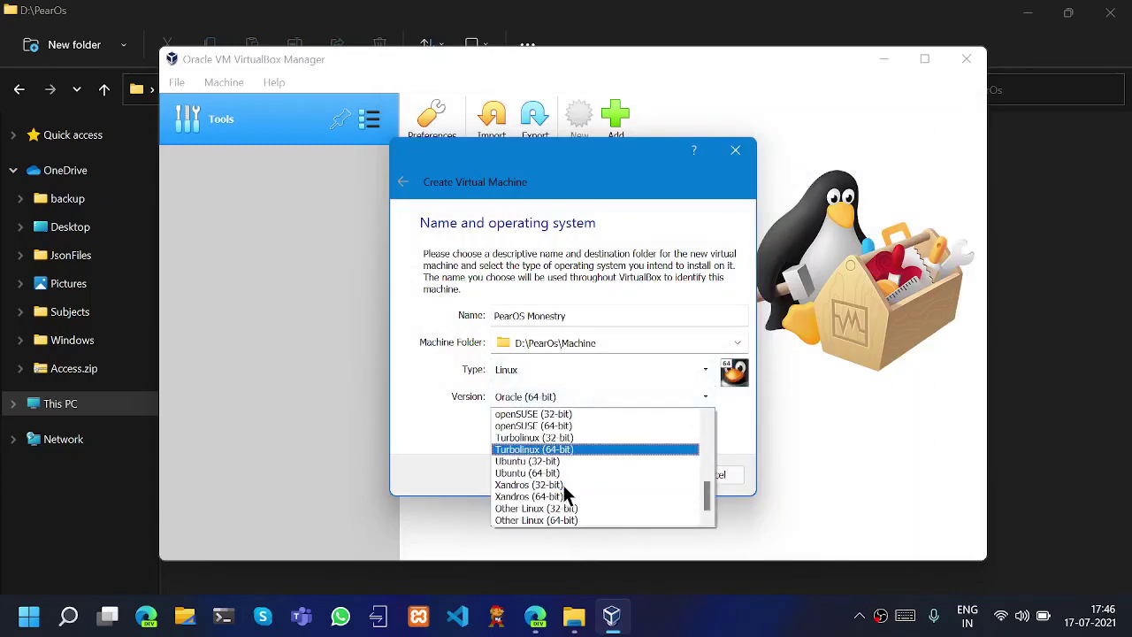
scroll(563, 491, up, 3)
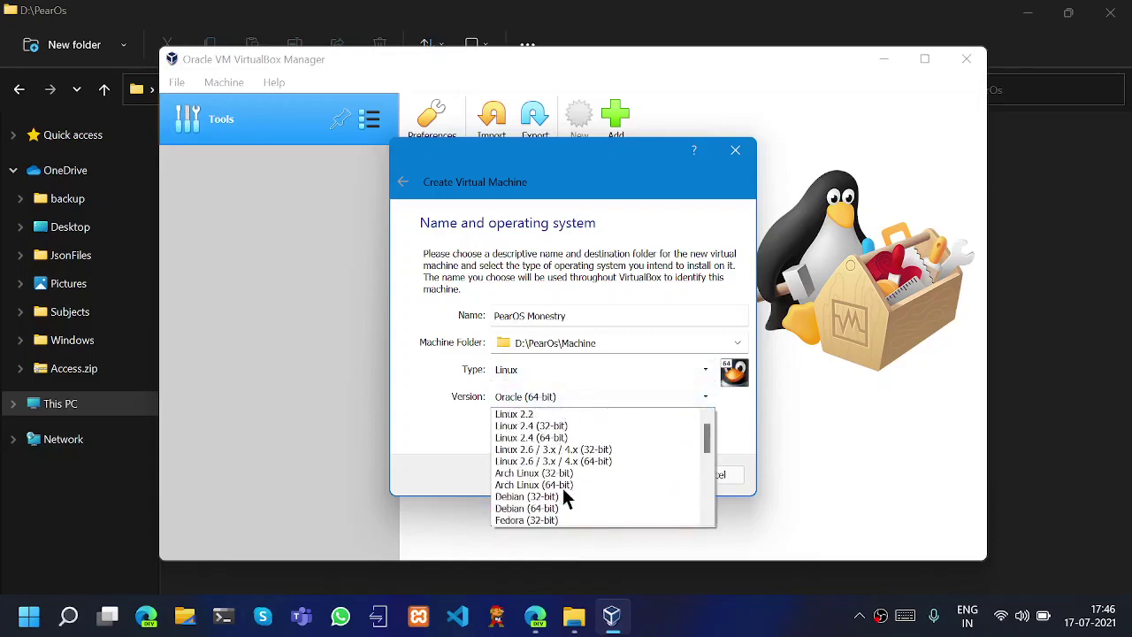
scroll(563, 491, down, 7)
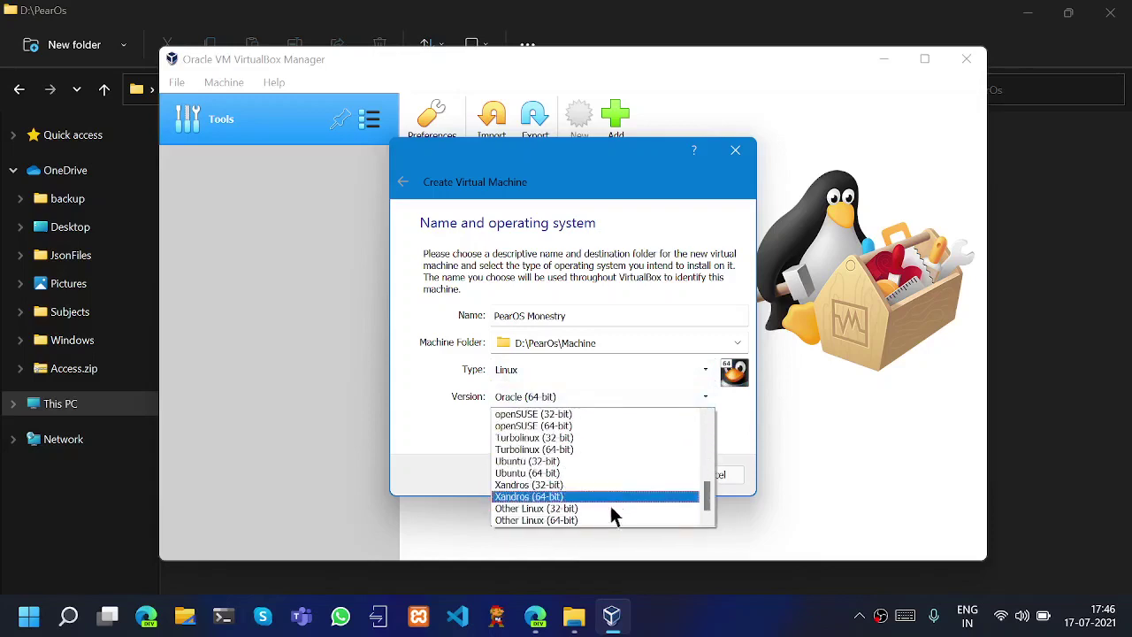
scroll(561, 496, up, 2)
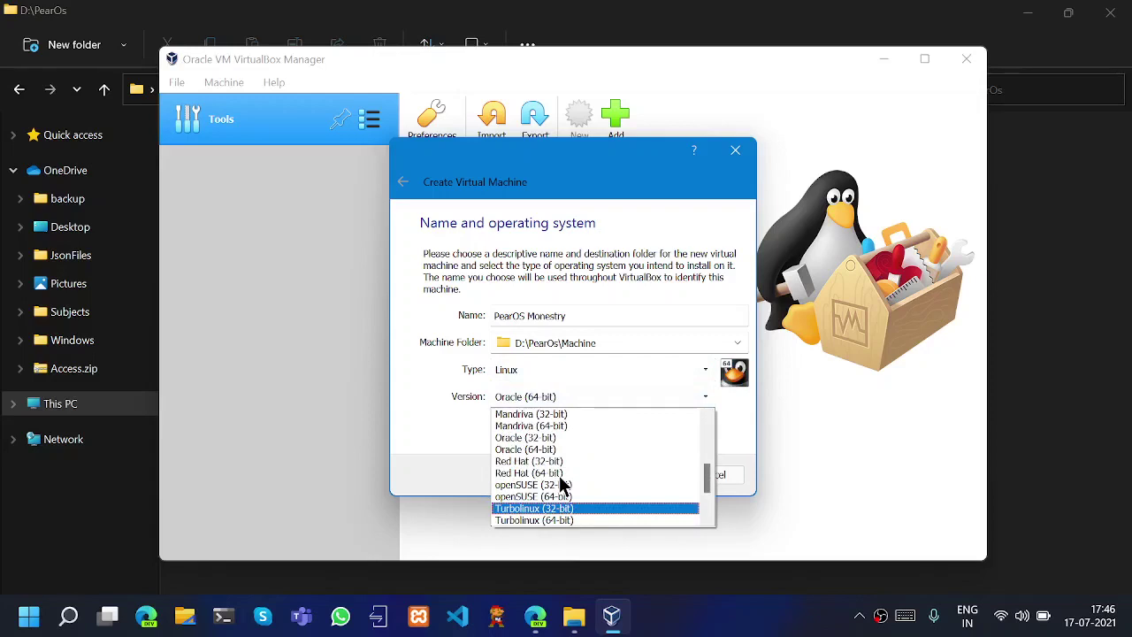
key(Down)
key(Down)
scroll(581, 481, down, 1)
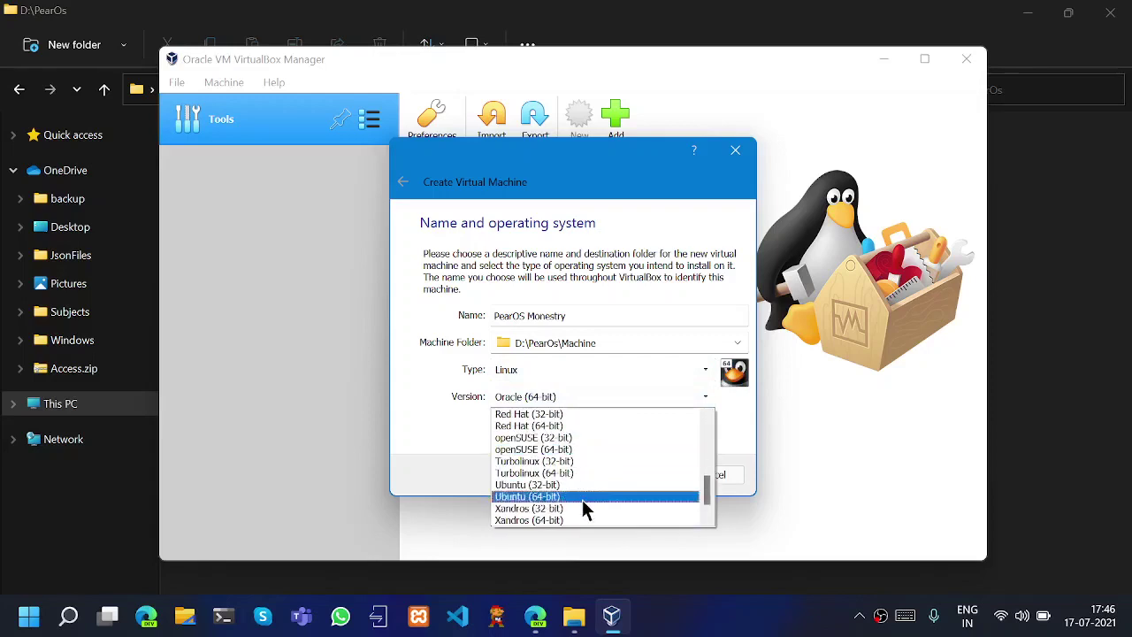
click(556, 501)
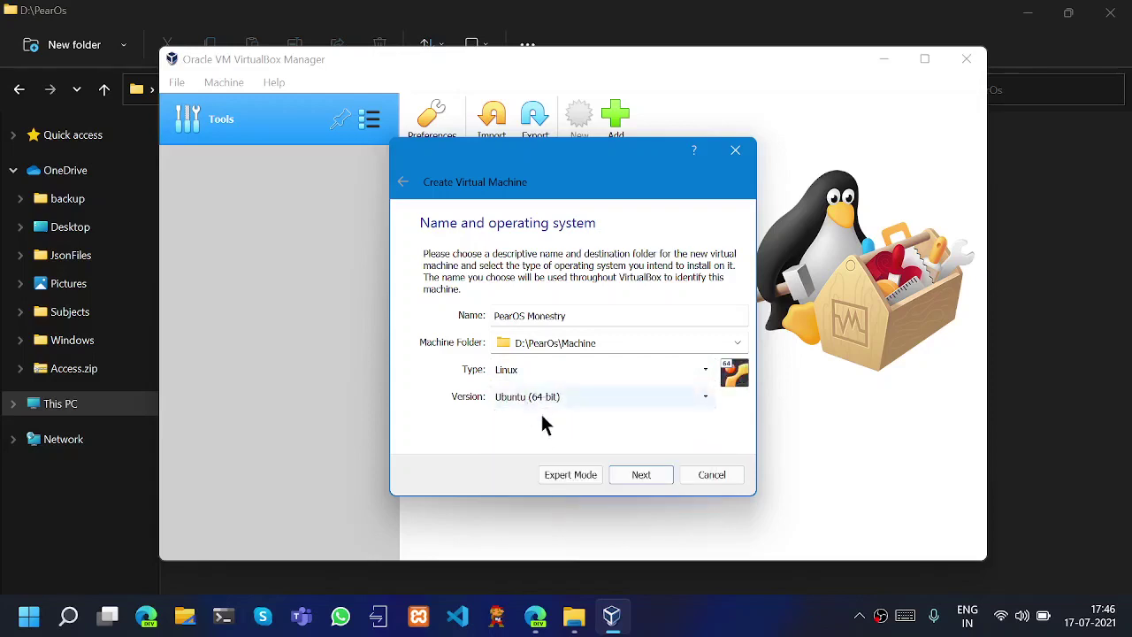
click(646, 474)
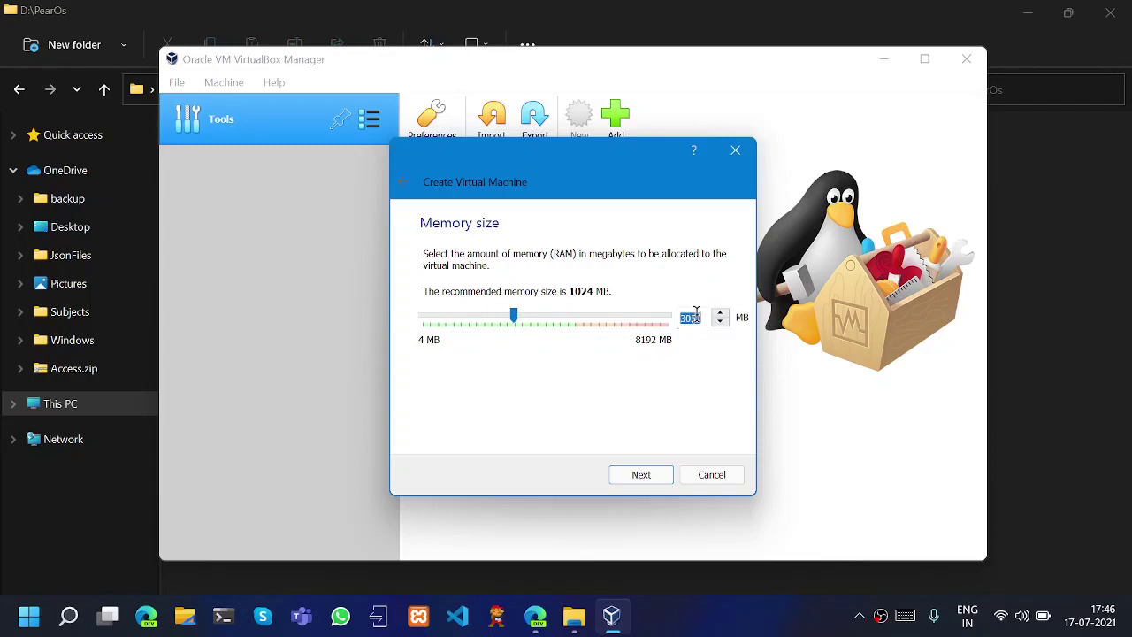
- Set the virtual machine's memory size to 4019 MB
text(4019)
click(859, 616)
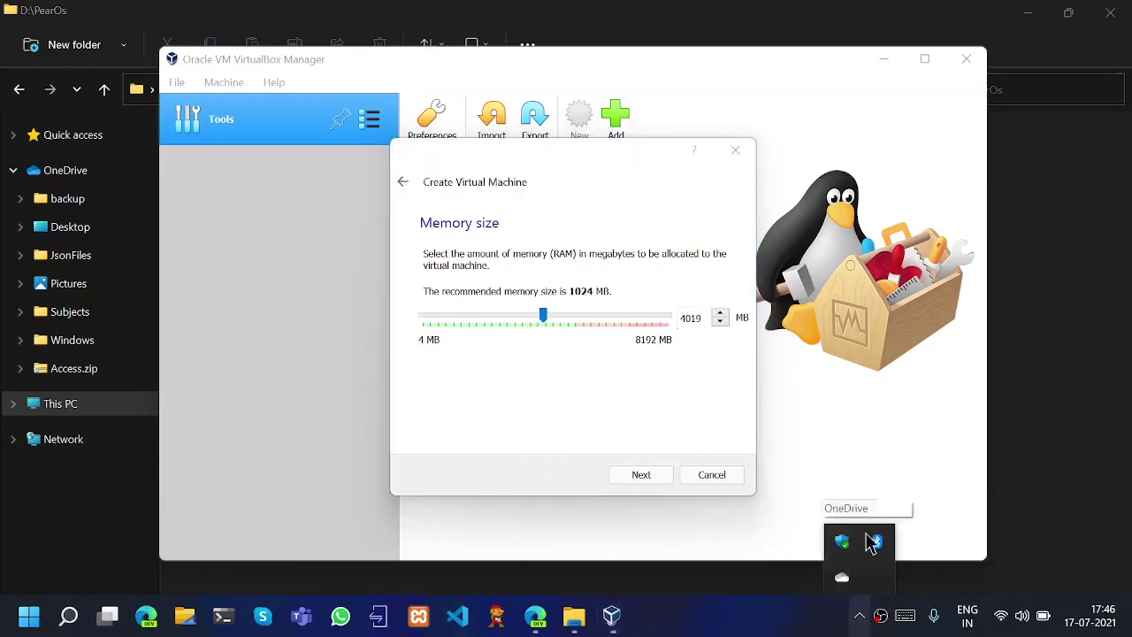
click(859, 615)
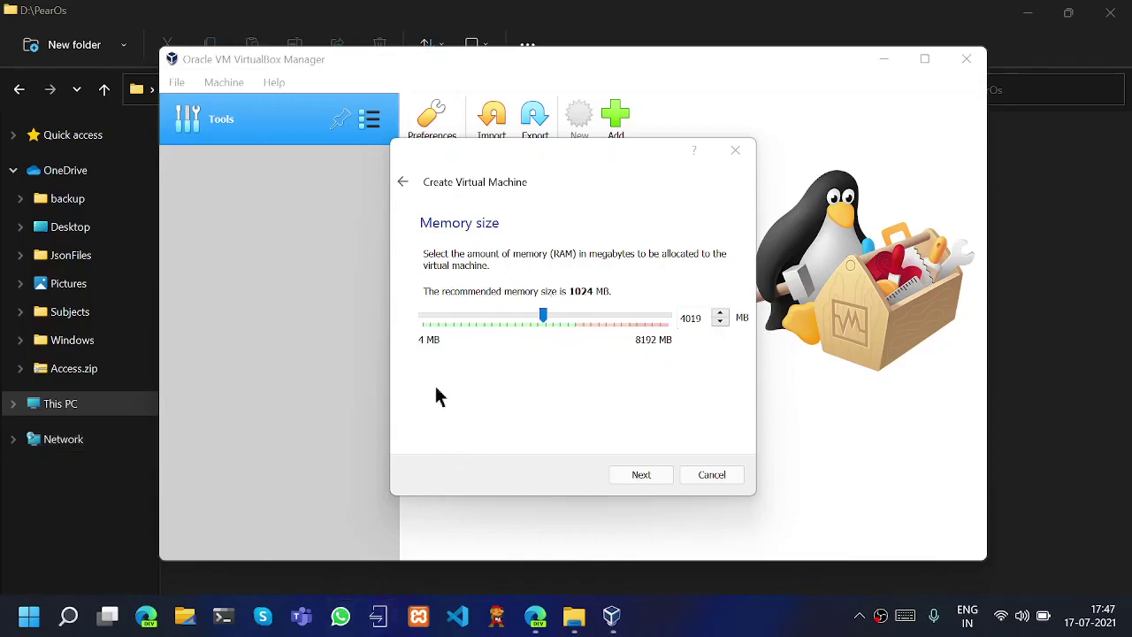
- Check the host computer's memory in Task Manager's performance data and close Task Manager
right_click(28, 616)
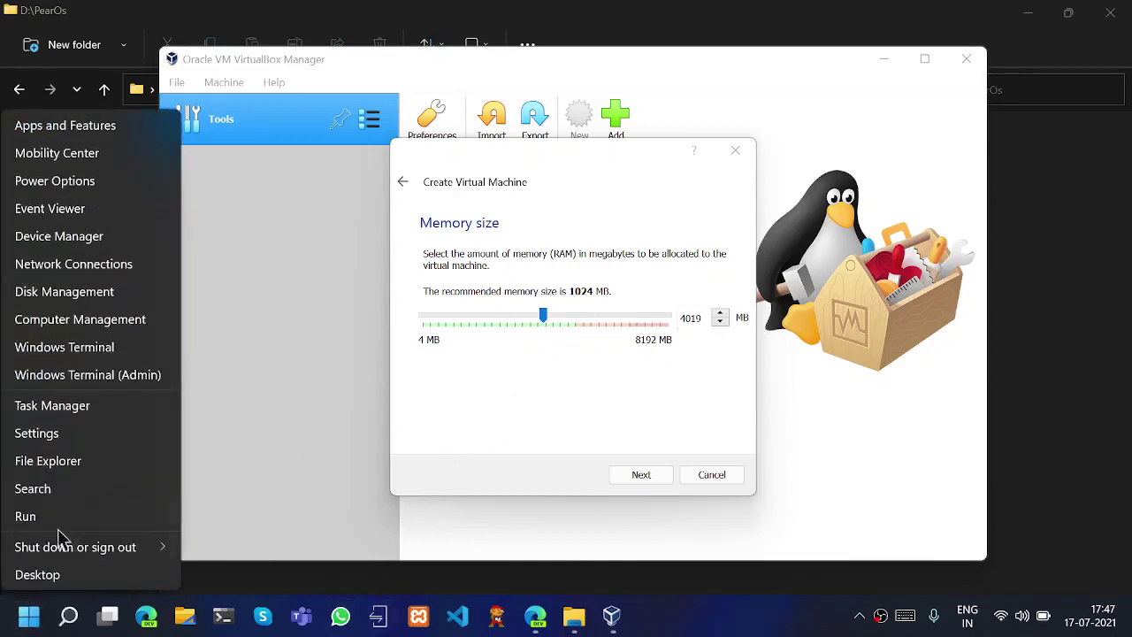
click(144, 405)
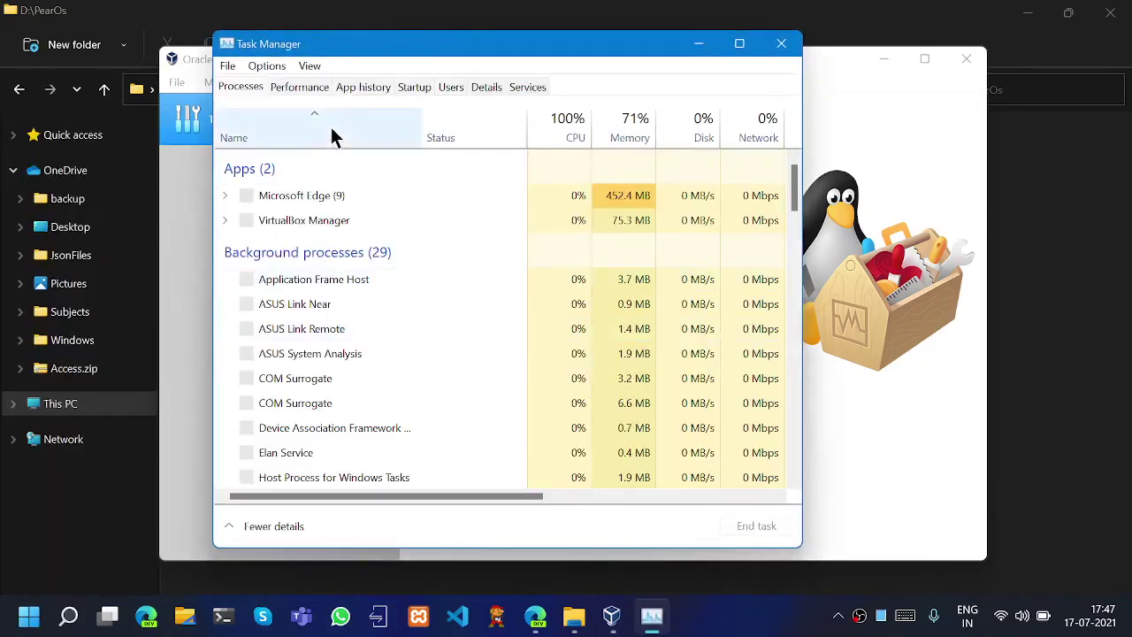
click(304, 84)
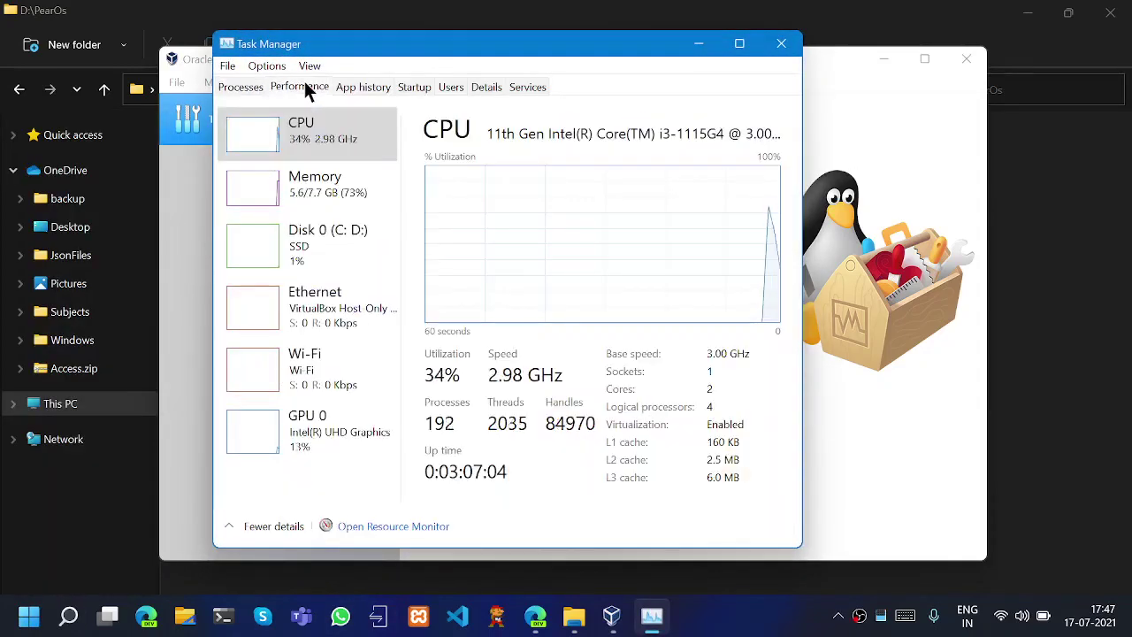
click(316, 209)
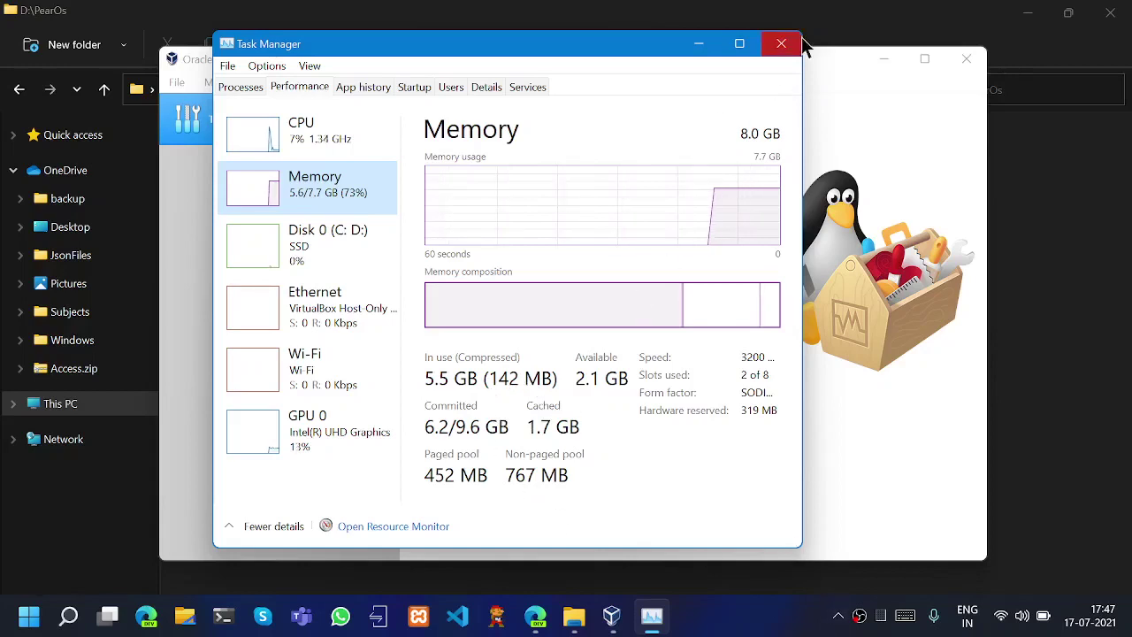
click(779, 44)
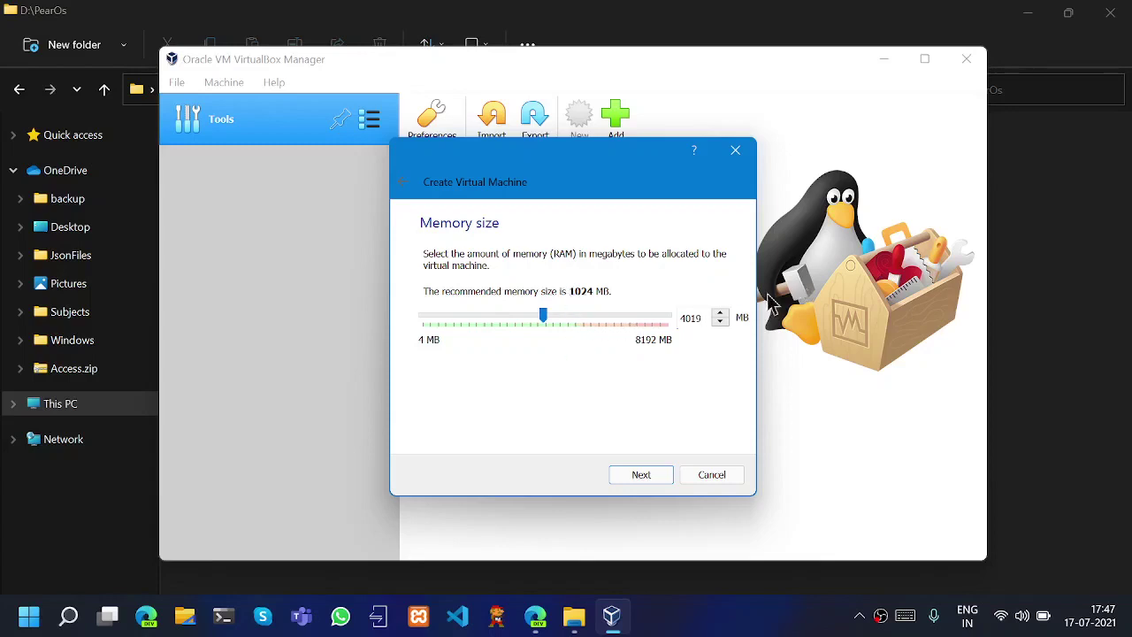
- Try larger memory allocations for the virtual machine, such as 5146 MB
drag(543, 318, 575, 345)
double_click(683, 317)
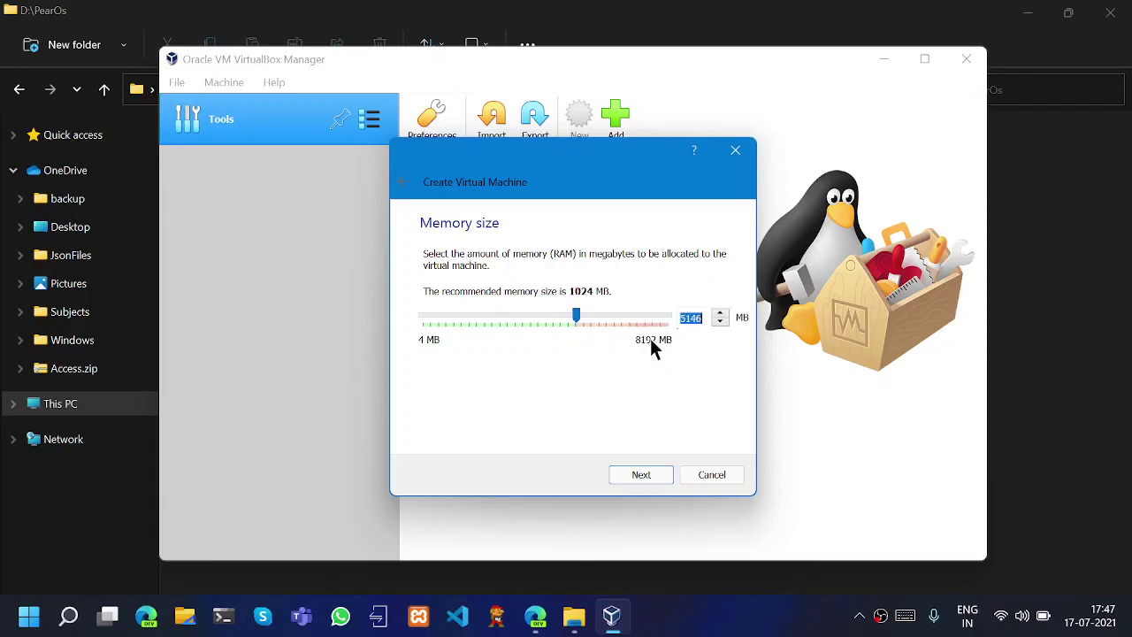
click(686, 318)
double_click(692, 317)
drag(578, 314, 671, 316)
drag(619, 342, 570, 343)
- Set the memory size to 4019 MB and continue to the hard disk settings
double_click(695, 322)
key(BackSpace)
text(4019)
click(653, 478)
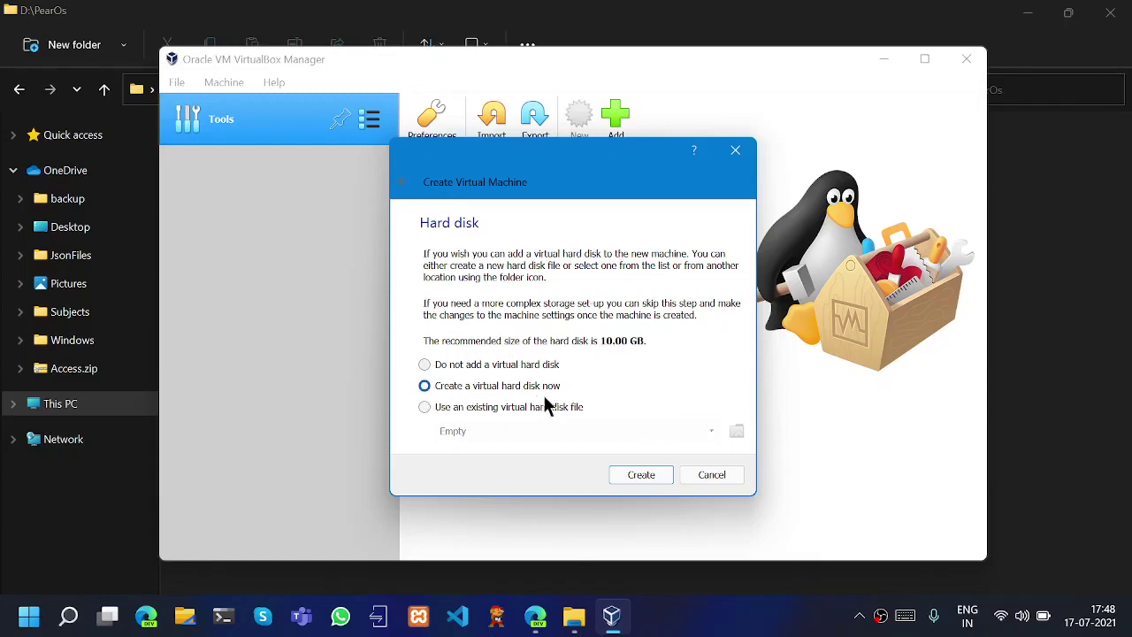
- Choose to create a virtual hard disk now, using the VDI file type and dynamically allocated storage
click(656, 472)
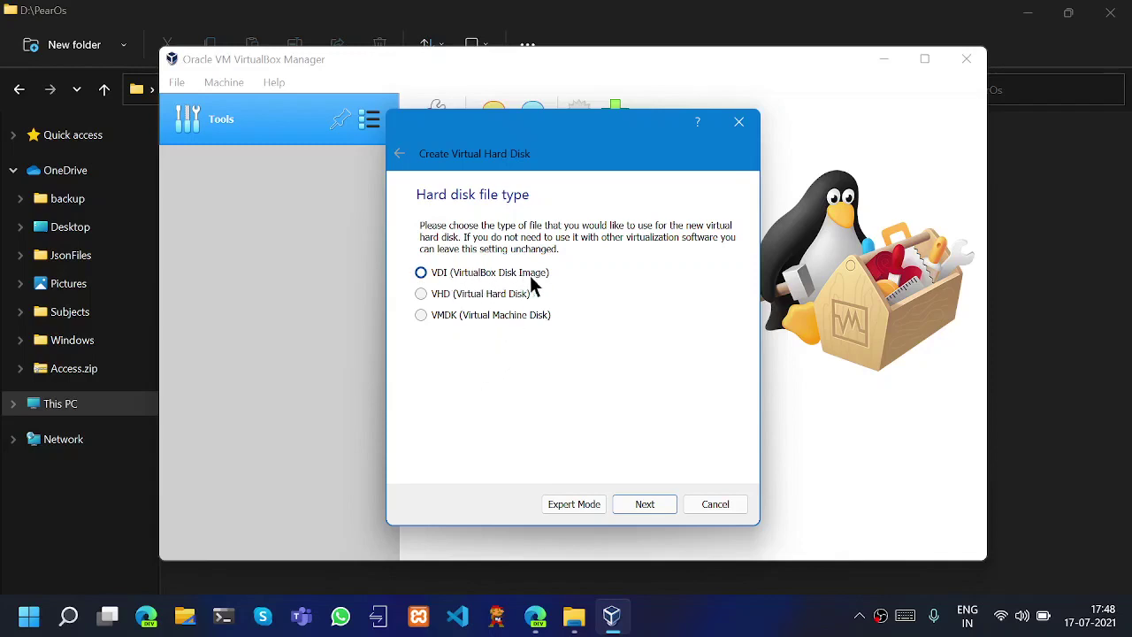
click(648, 509)
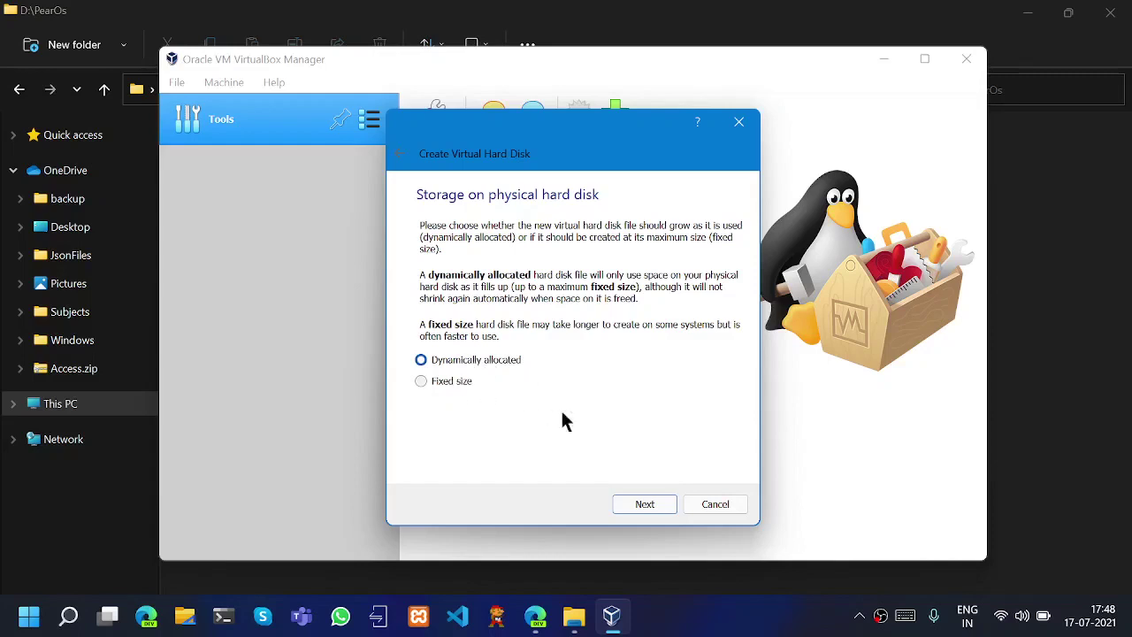
click(643, 506)
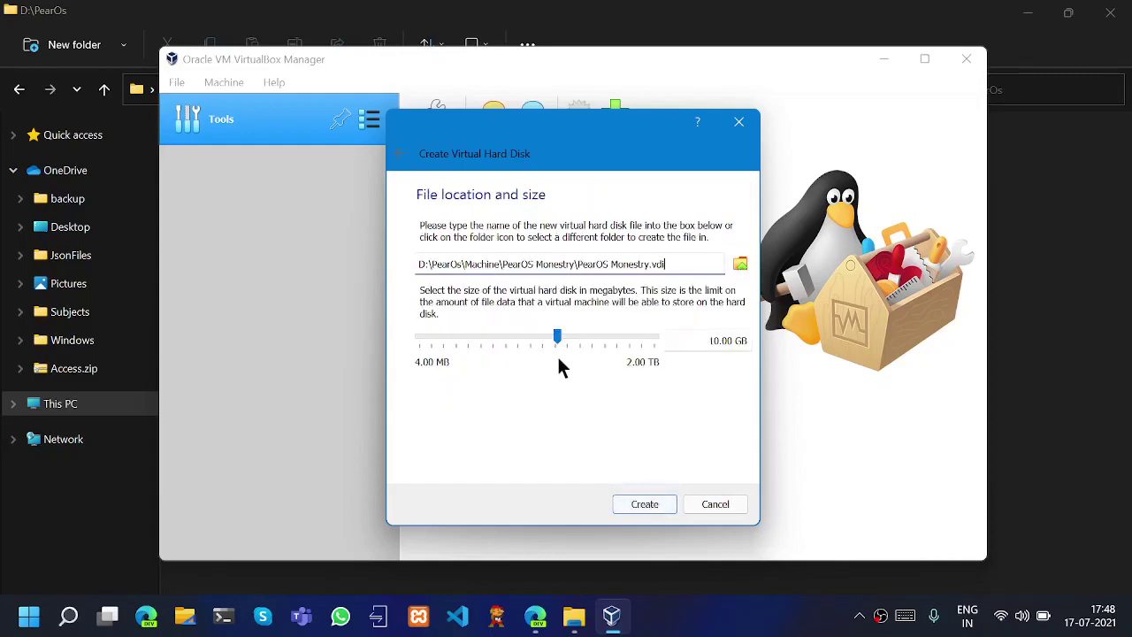
- Set the virtual disk size to 2.00 TB and its file location to PearOS Monestry.vdi in D:\PearOs\Drive
drag(559, 336, 841, 391)
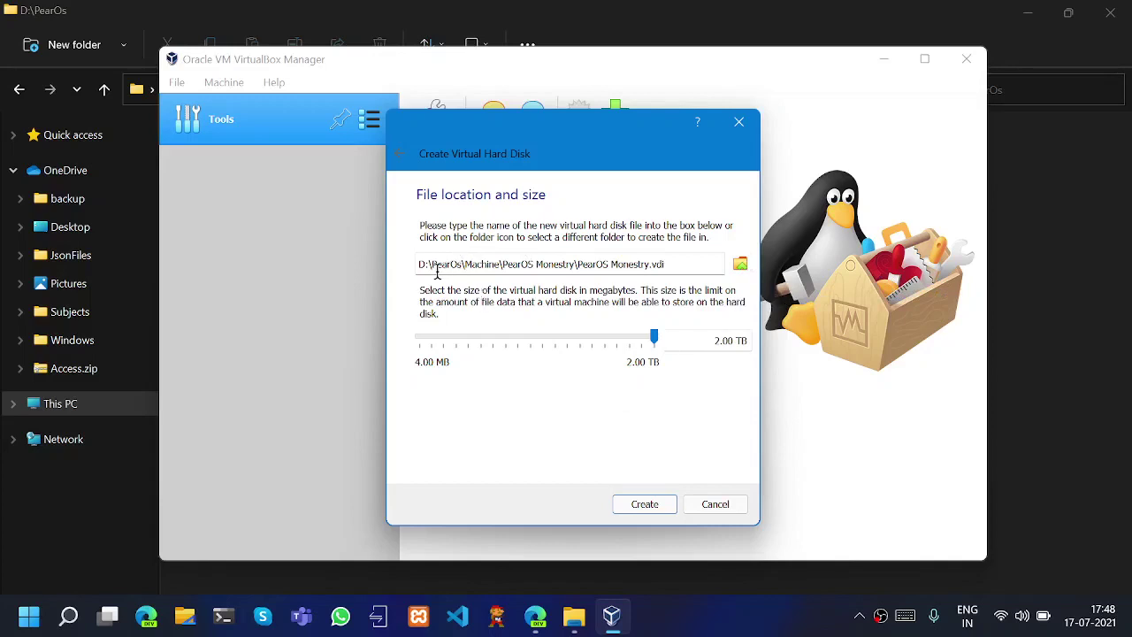
click(741, 264)
click(454, 388)
scroll(602, 336, down, 5)
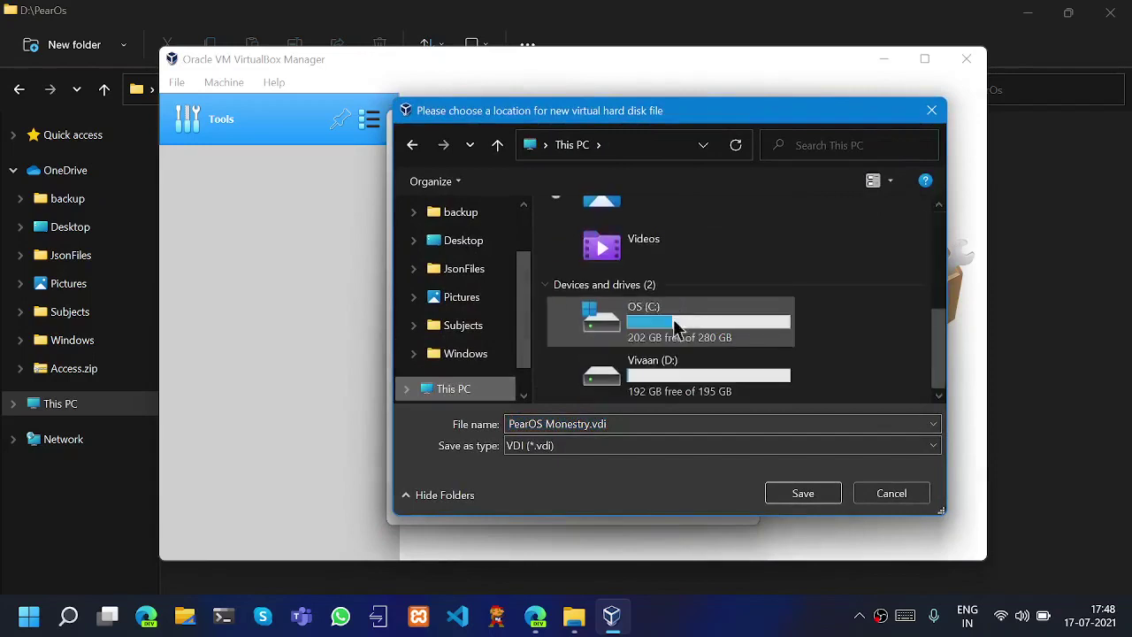
click(672, 370)
double_click(672, 370)
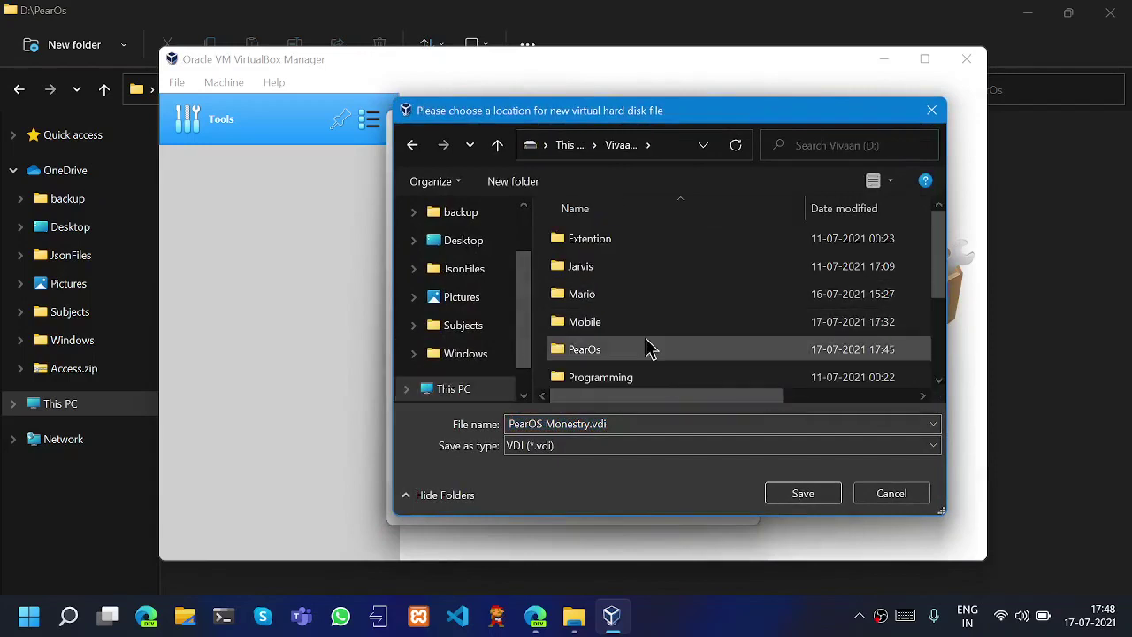
double_click(647, 347)
double_click(619, 241)
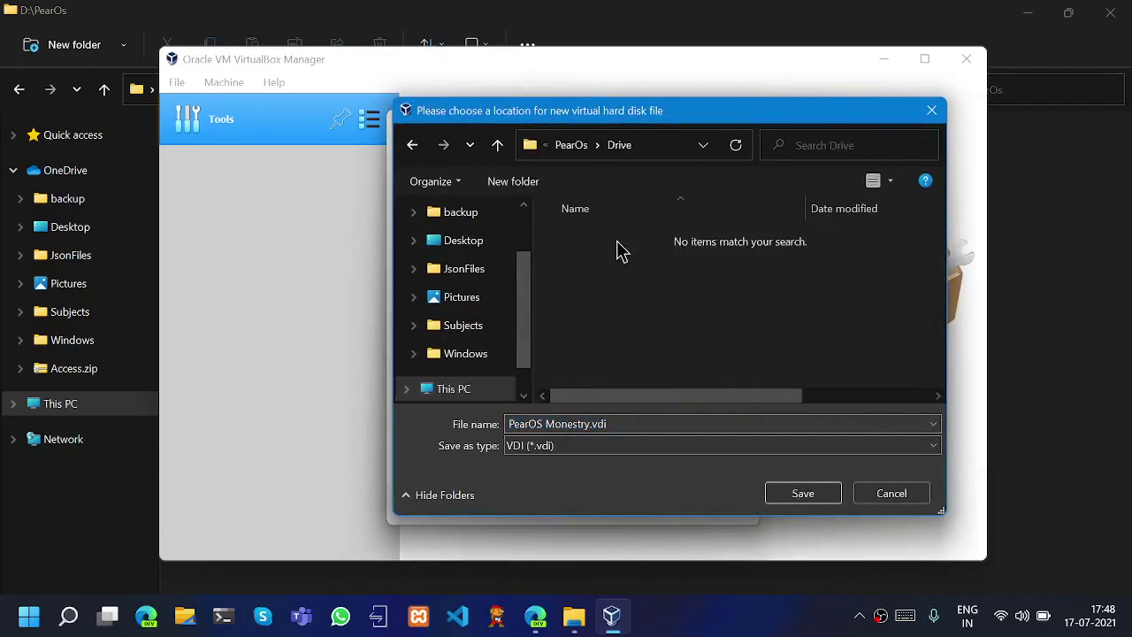
click(819, 495)
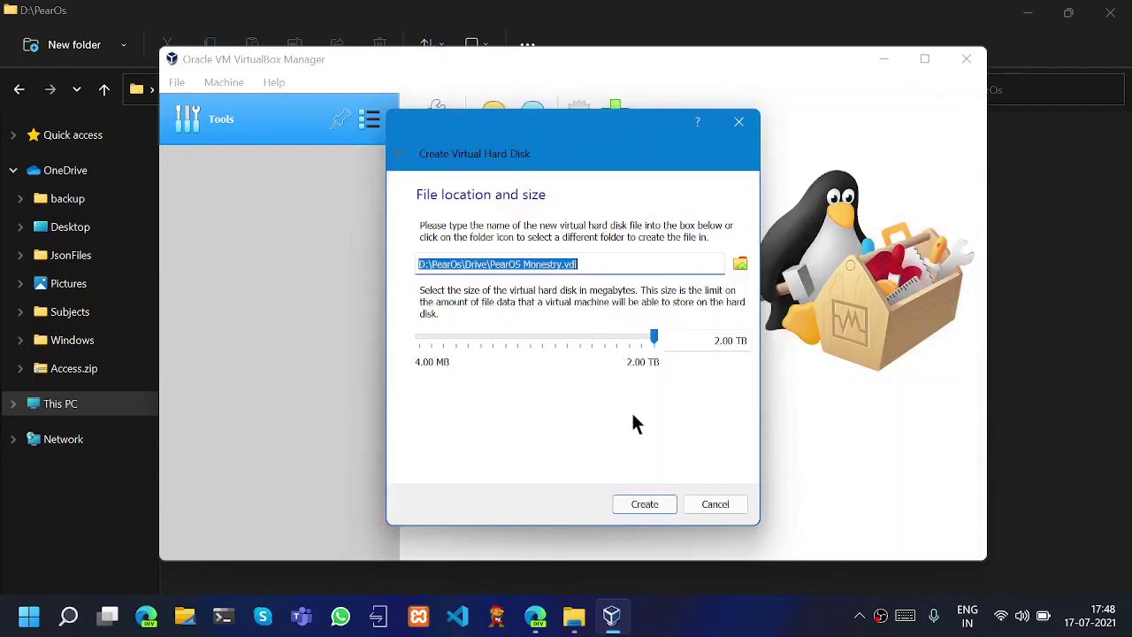
- Switch to File Explorer and check the free space on the computer's drives
click(719, 342)
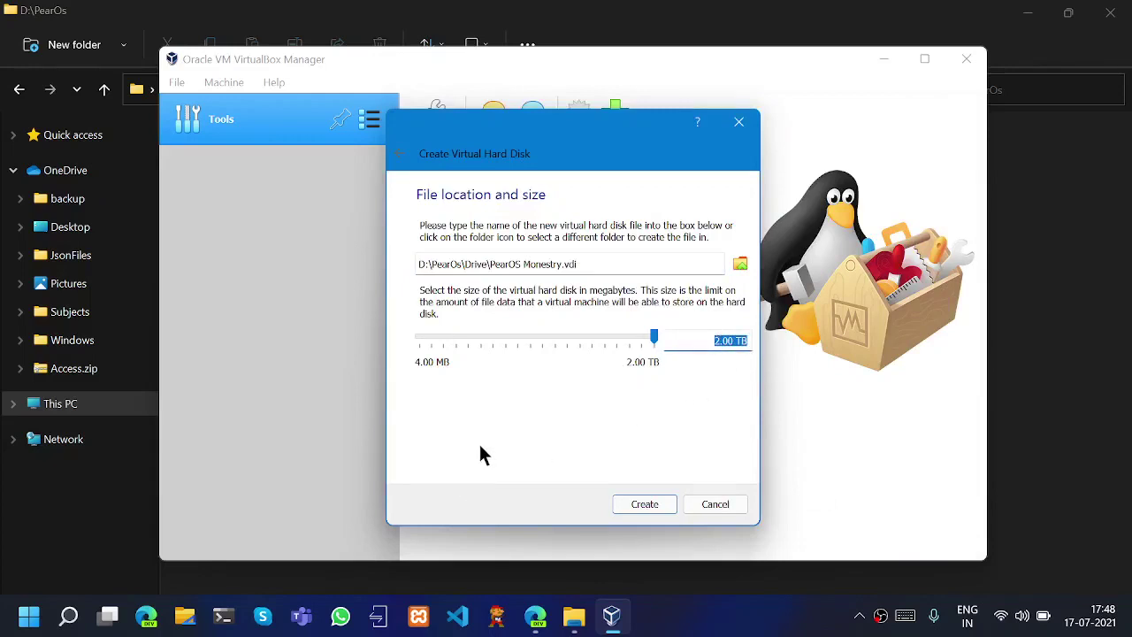
key(super+e)
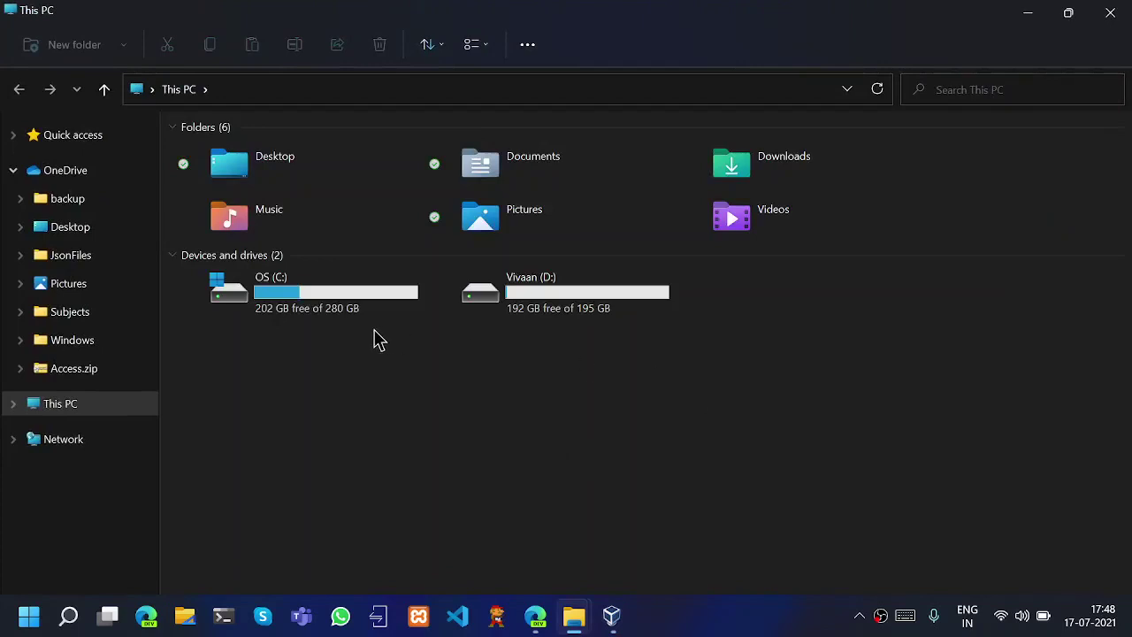
drag(335, 378, 394, 426)
drag(594, 358, 529, 340)
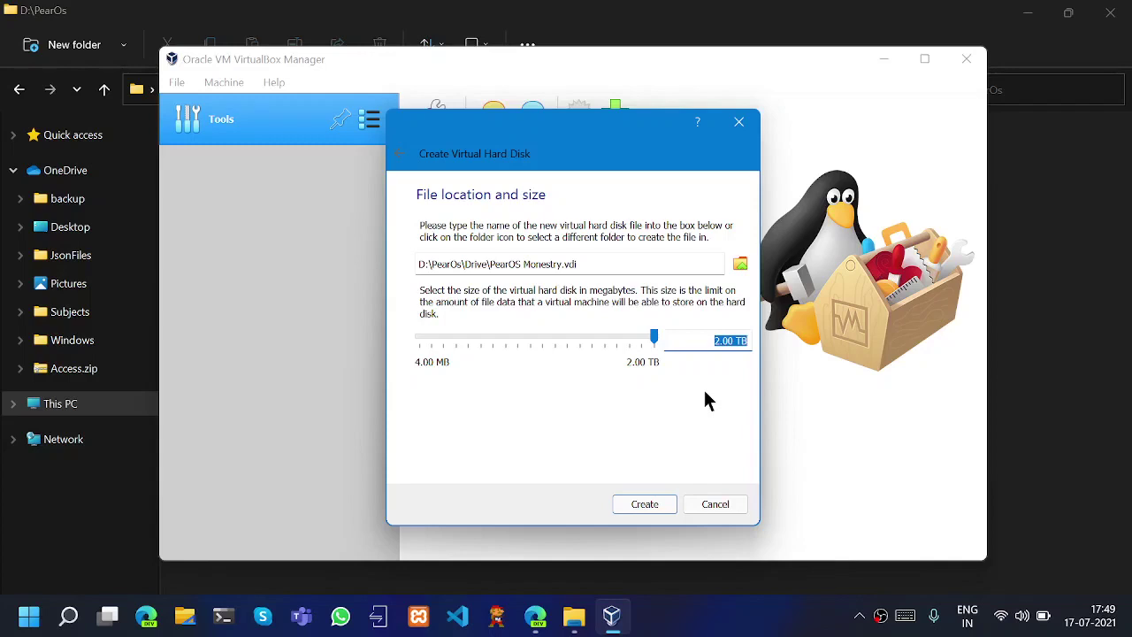
- Try virtual hard disk sizes of 98 TB, 96.80 GB and 98 GB
text(98 TB)
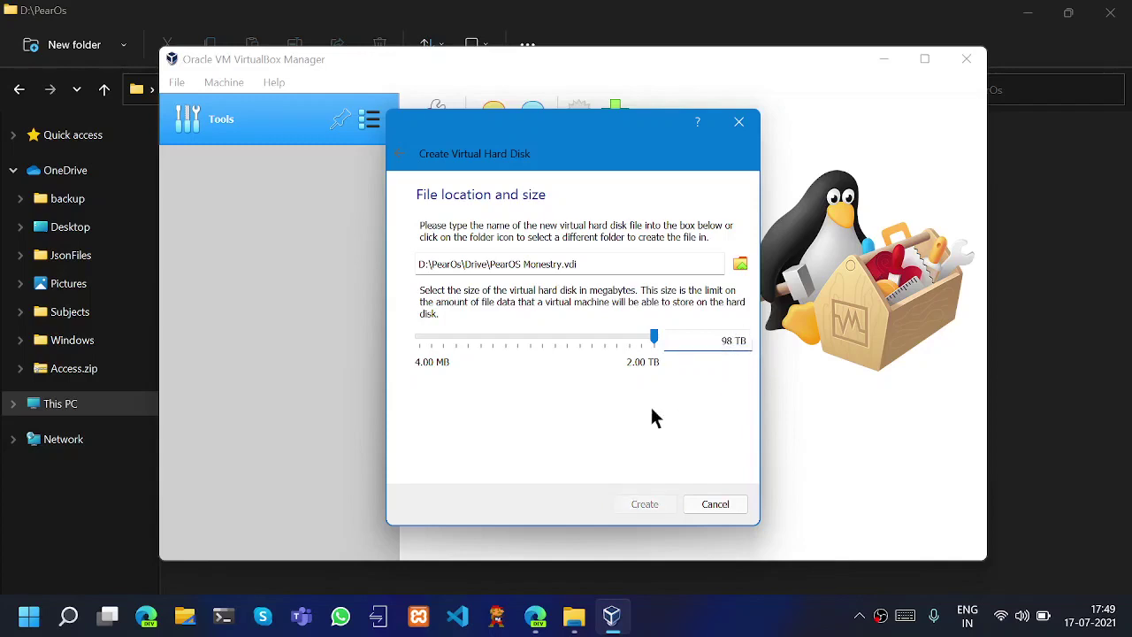
drag(655, 341, 599, 377)
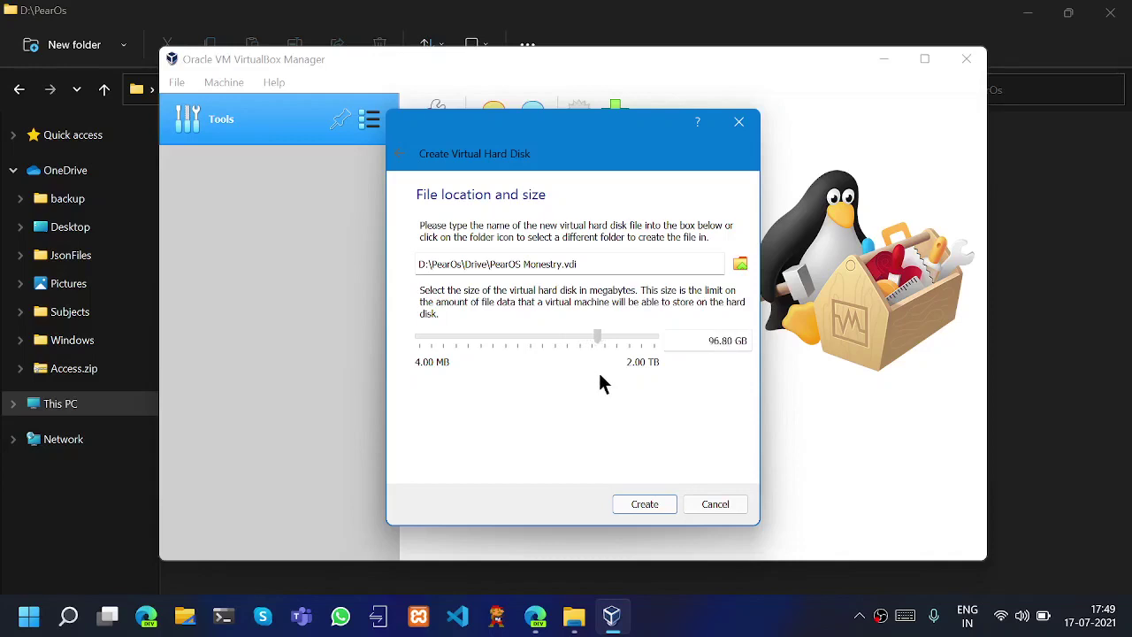
double_click(714, 342)
key(Delete)
key(Delete)
key(Delete)
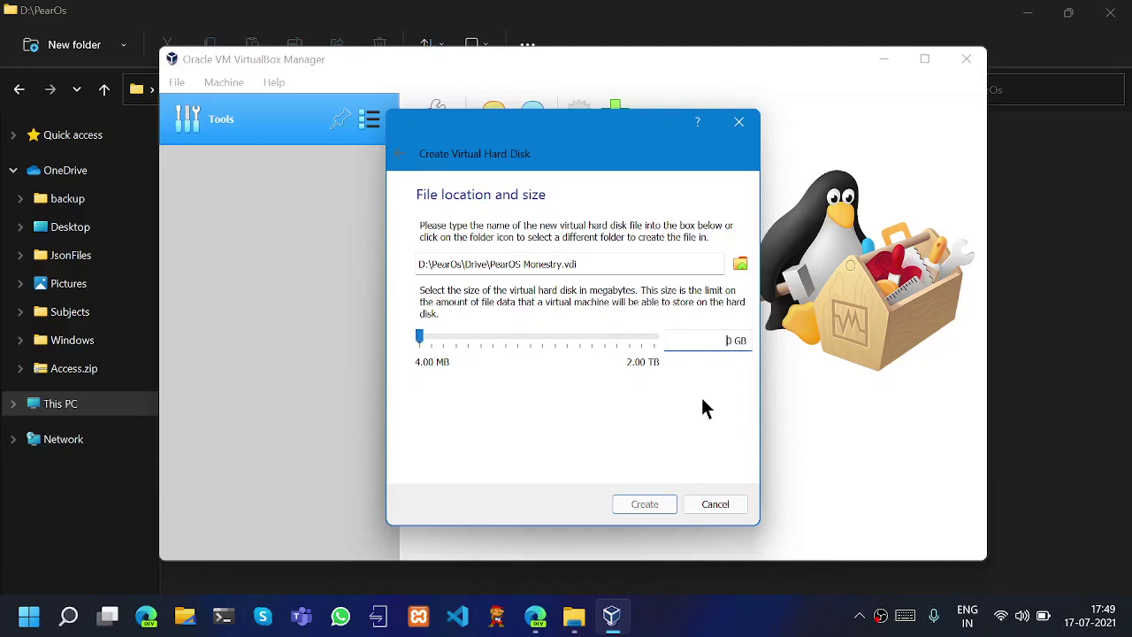
text(98)
text(.)
- Set the virtual hard disk size to 80 GB and create the disk
drag(722, 346, 706, 349)
text(80)
click(654, 506)
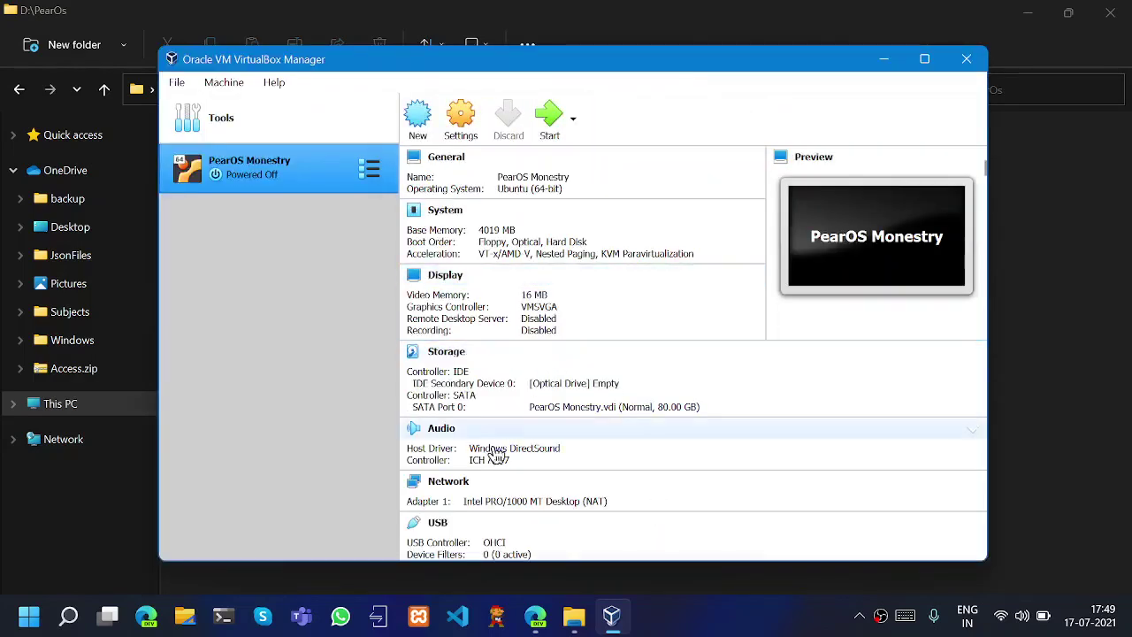
- Switch to File Explorer, examine the machine files in Machine\PearOS Monestry, and return to the PearOs folder
click(584, 619)
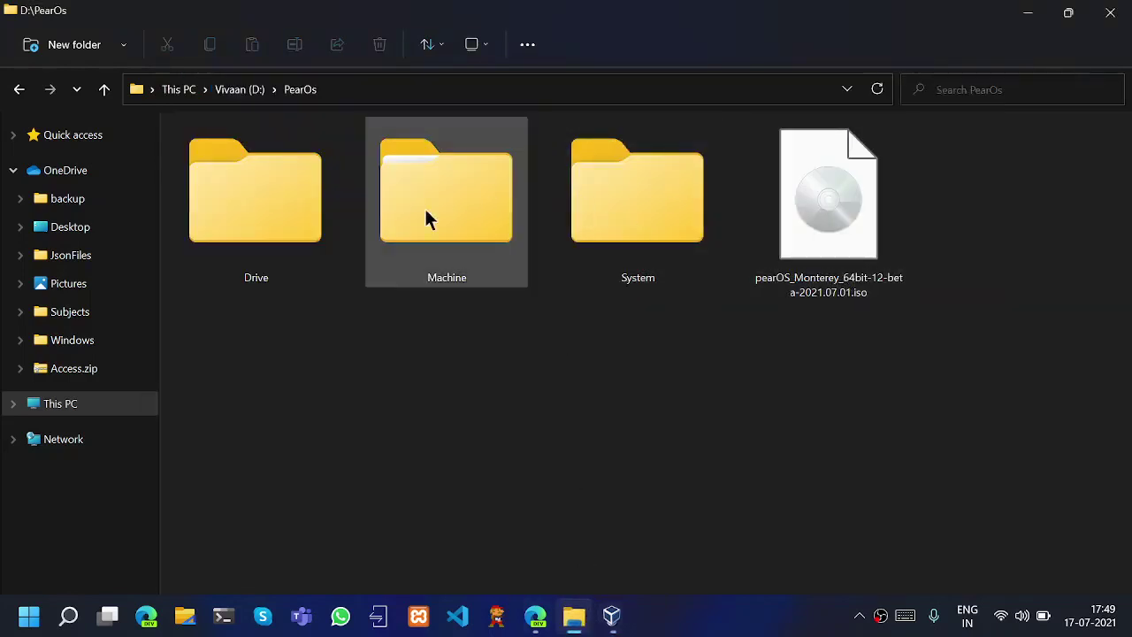
double_click(466, 210)
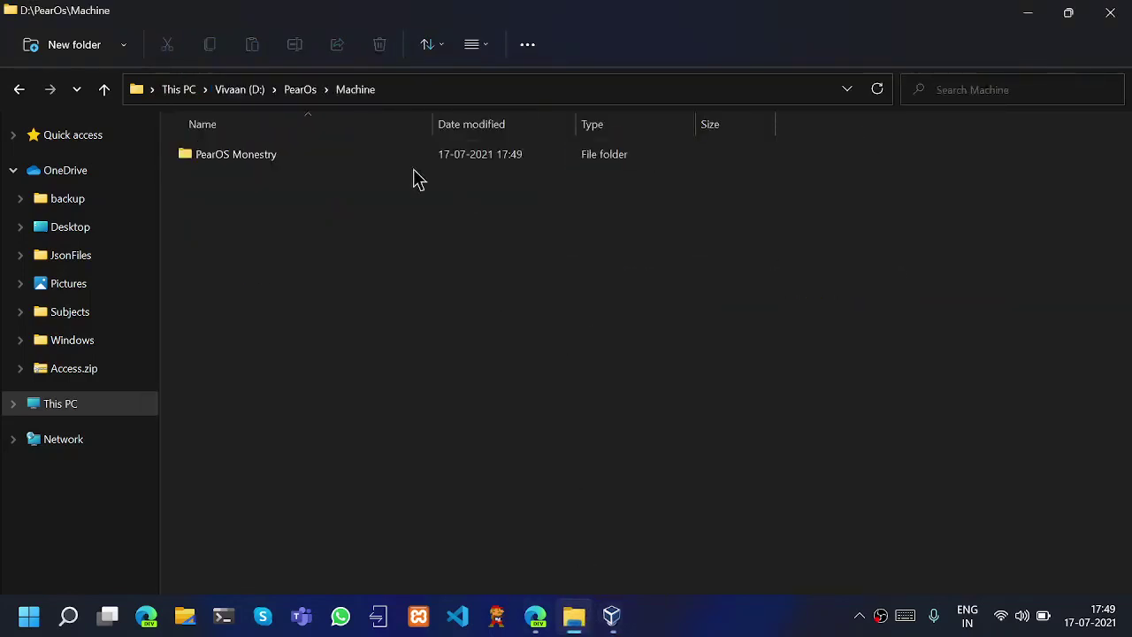
click(319, 166)
double_click(317, 161)
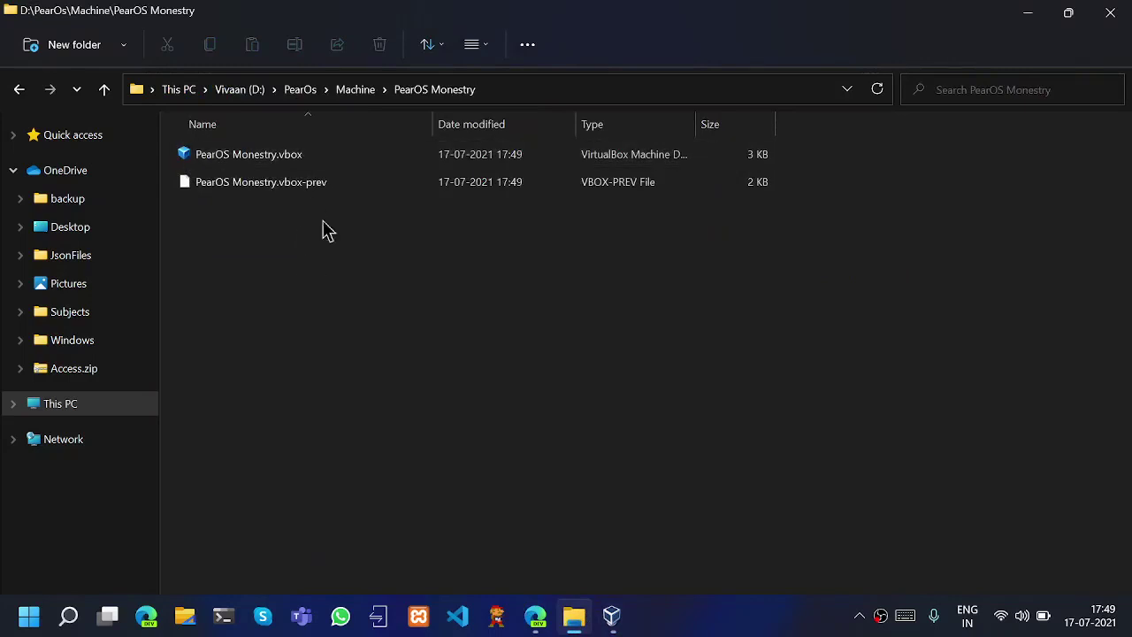
click(354, 92)
click(299, 92)
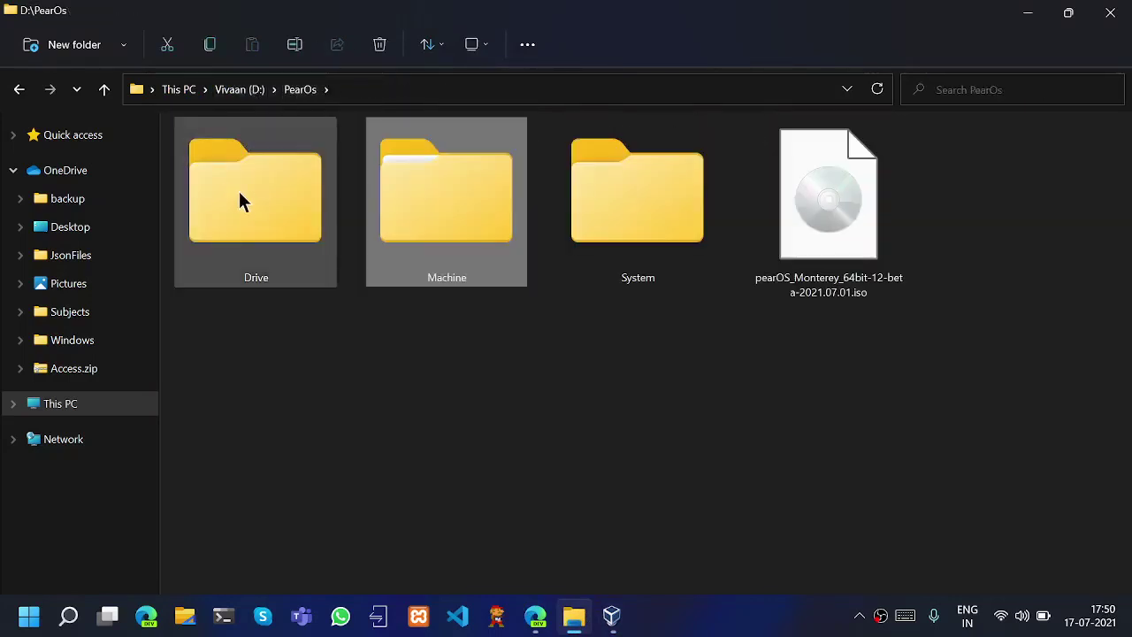
- Open the Drive folder, check its size in its properties, and return to the PearOs folder
double_click(239, 202)
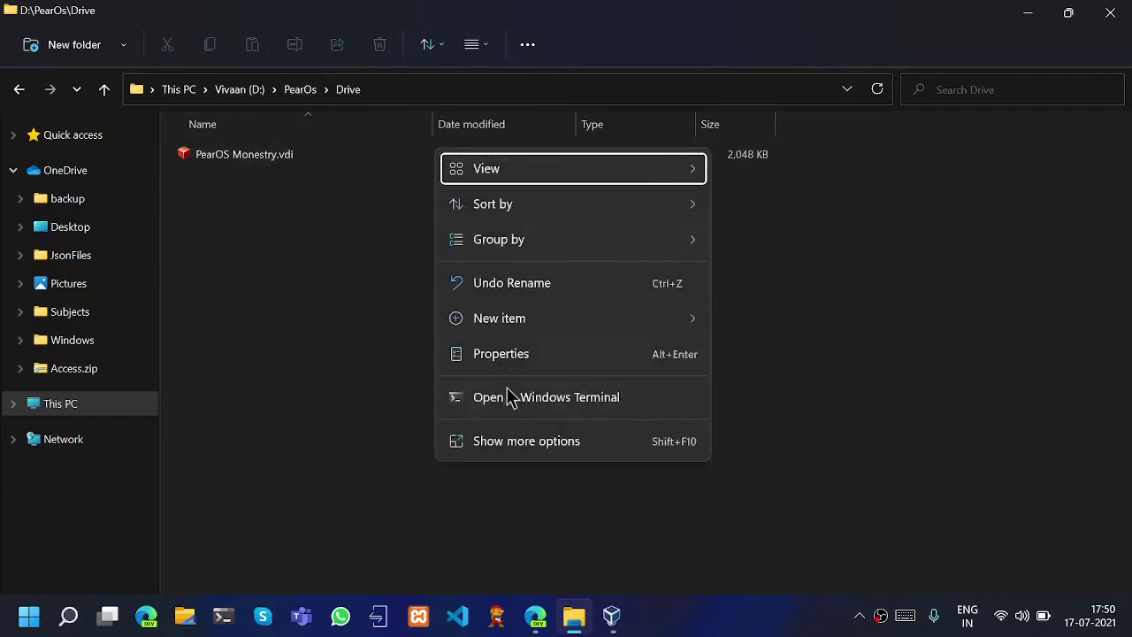
click(509, 355)
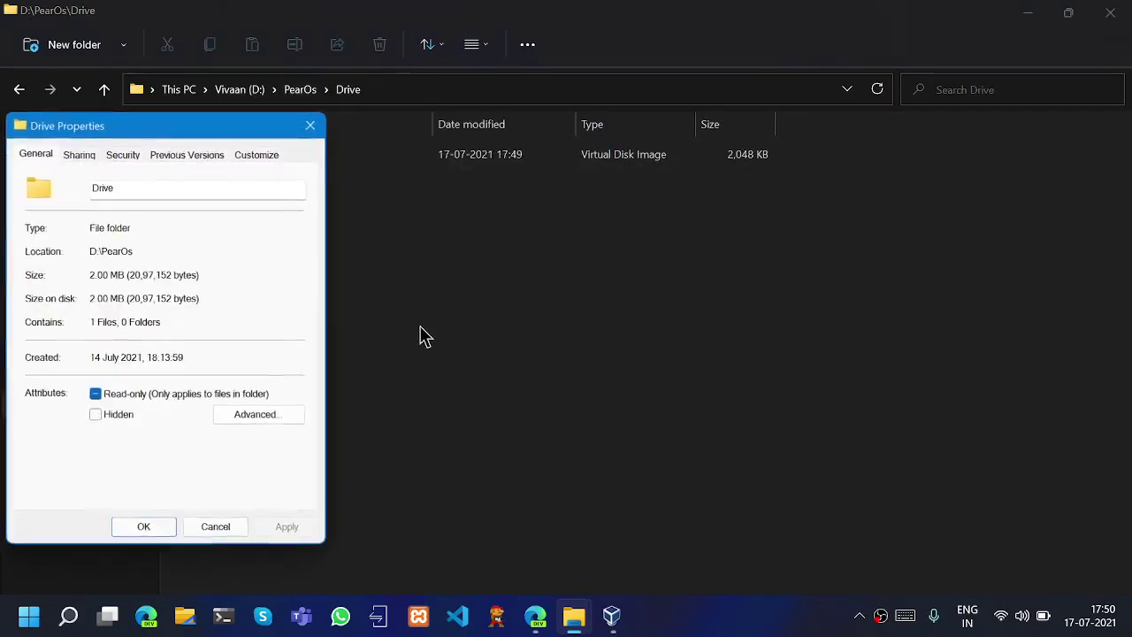
drag(91, 274, 135, 274)
click(135, 274)
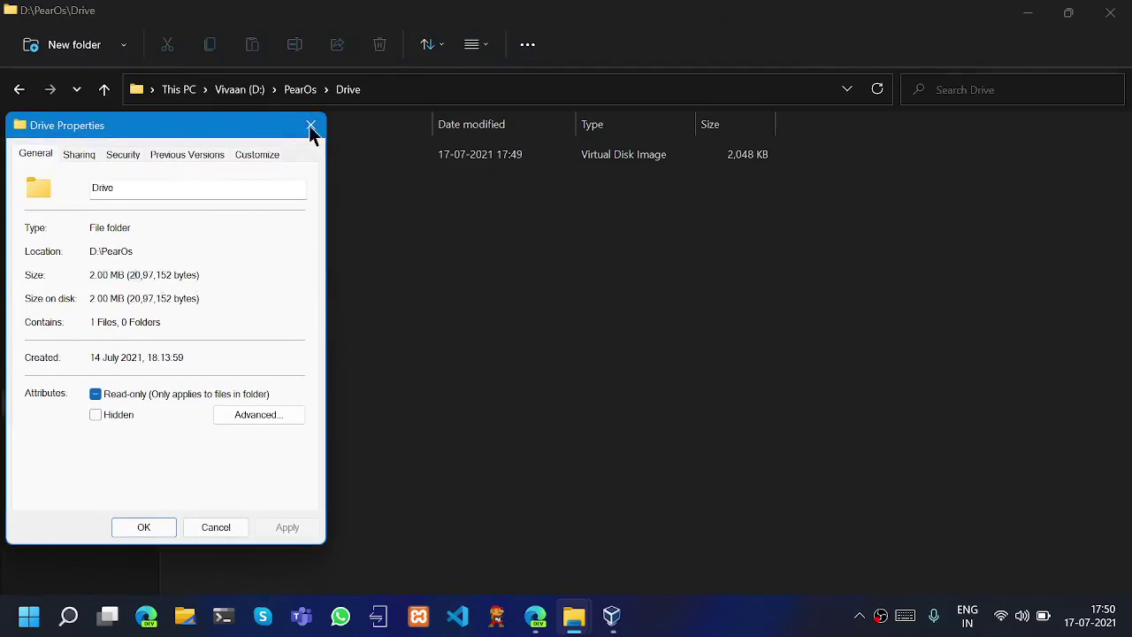
click(312, 126)
click(299, 91)
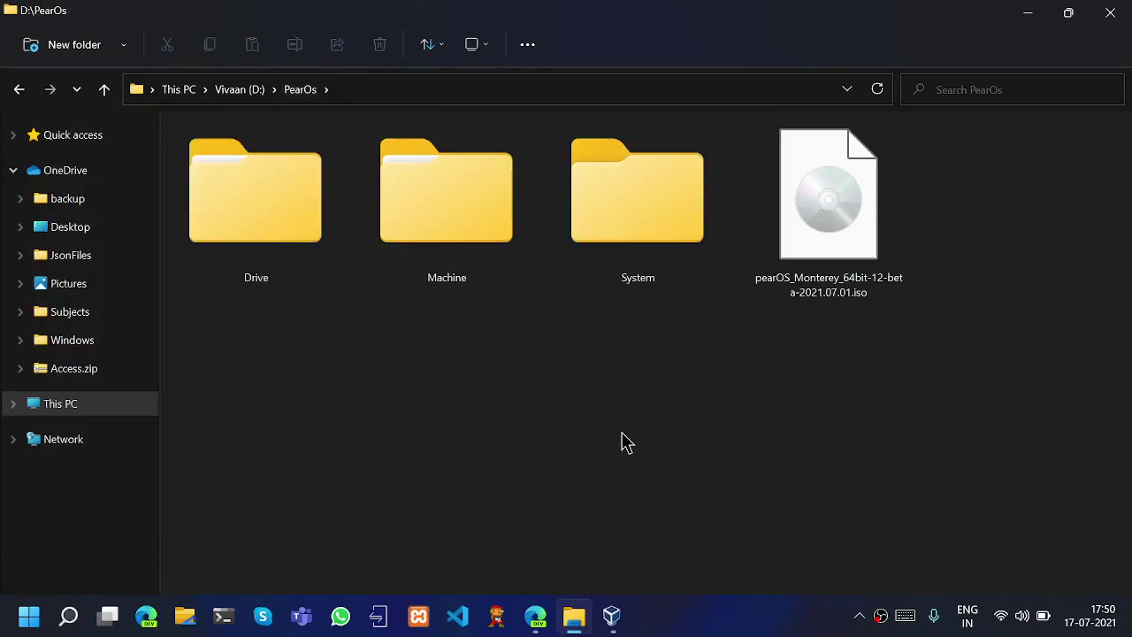
- Switch to VirtualBox and set both Shared Clipboard and Drag'n'Drop to Bidirectional in the PearOS Monestry machine's general settings
click(611, 617)
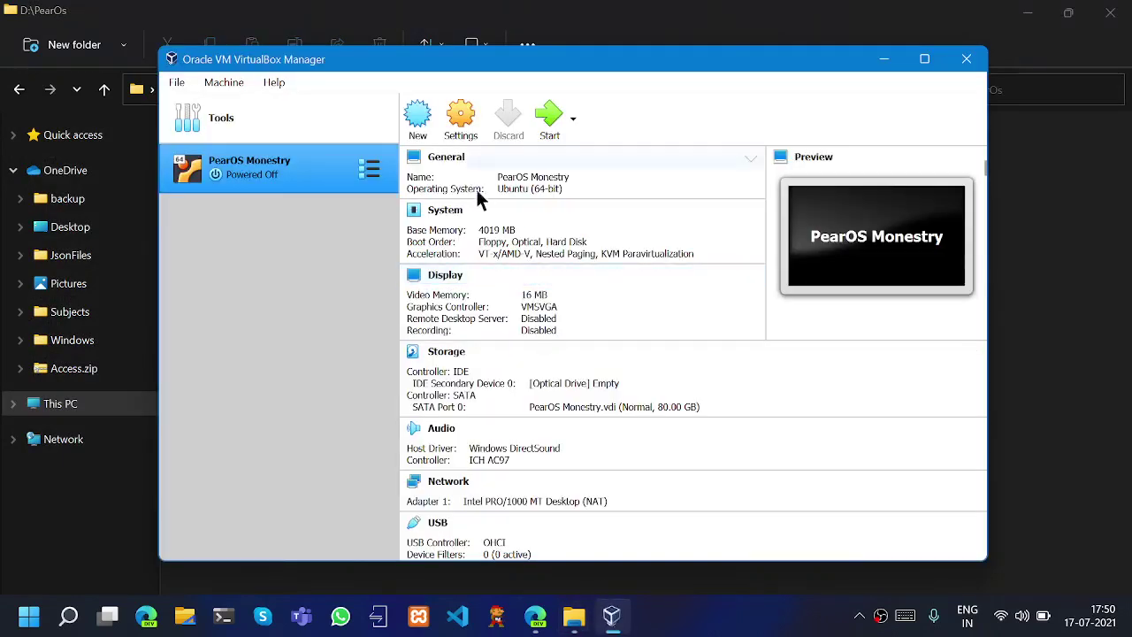
click(473, 123)
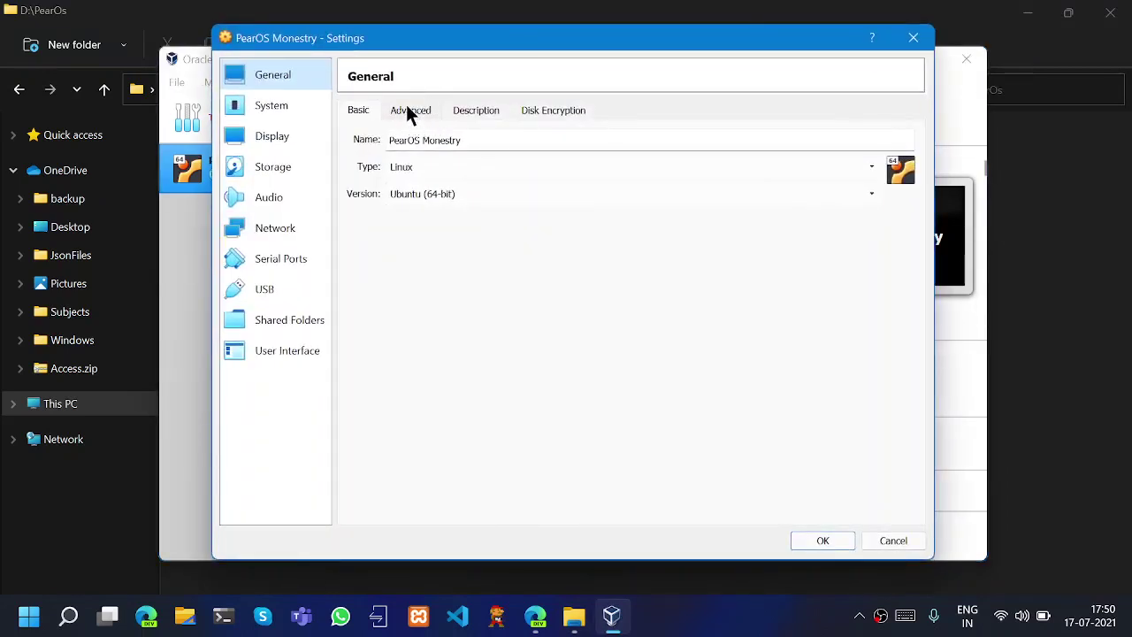
click(402, 109)
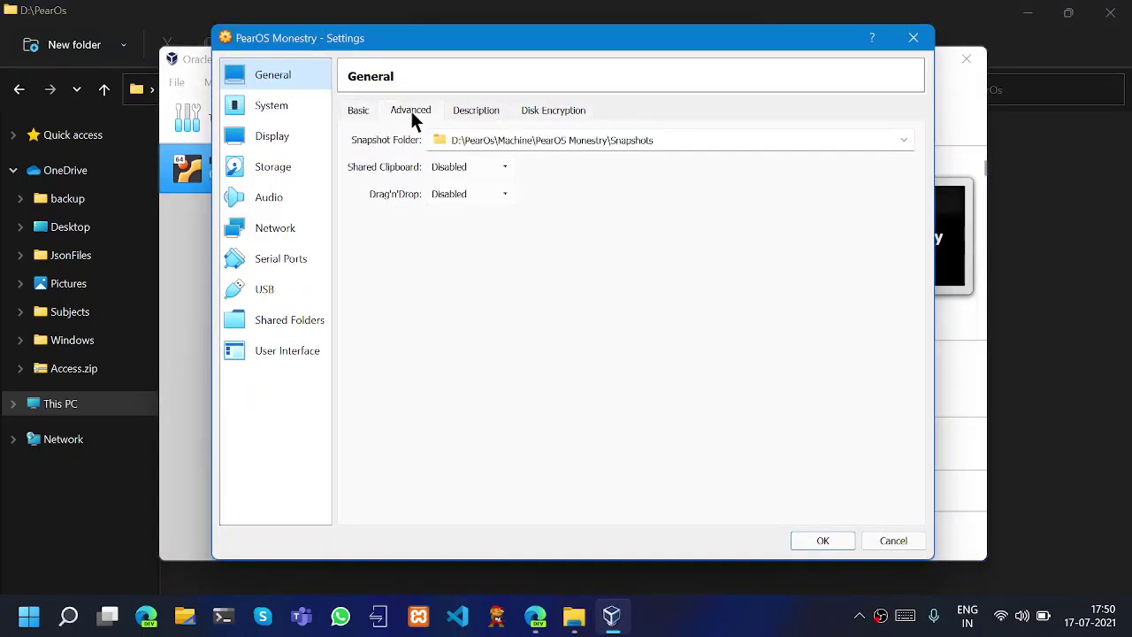
click(492, 171)
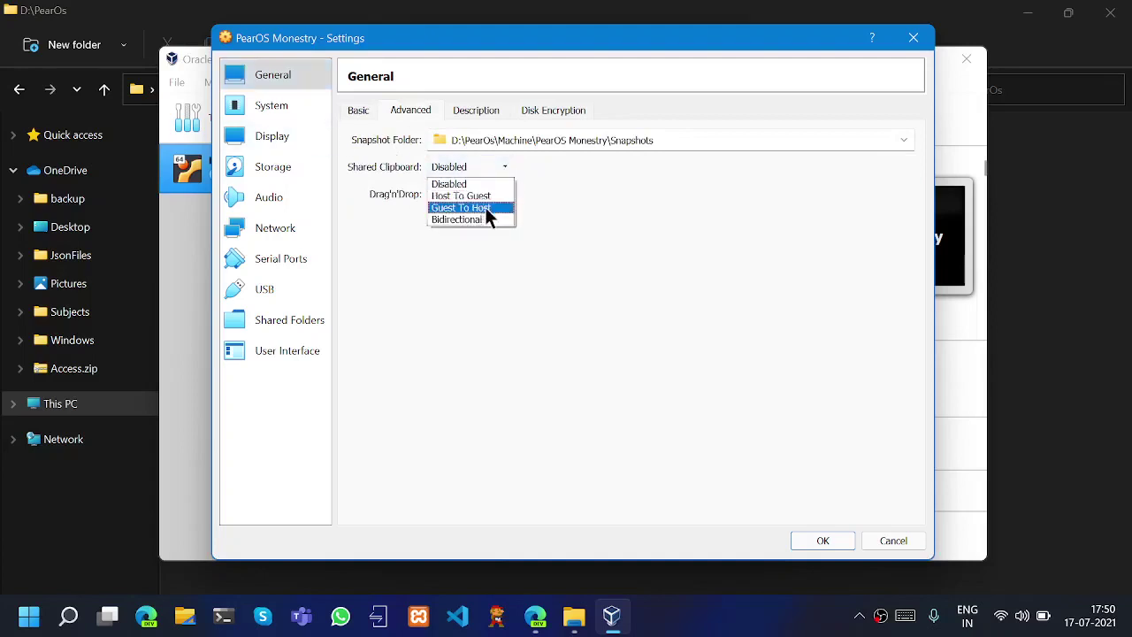
click(494, 218)
click(477, 194)
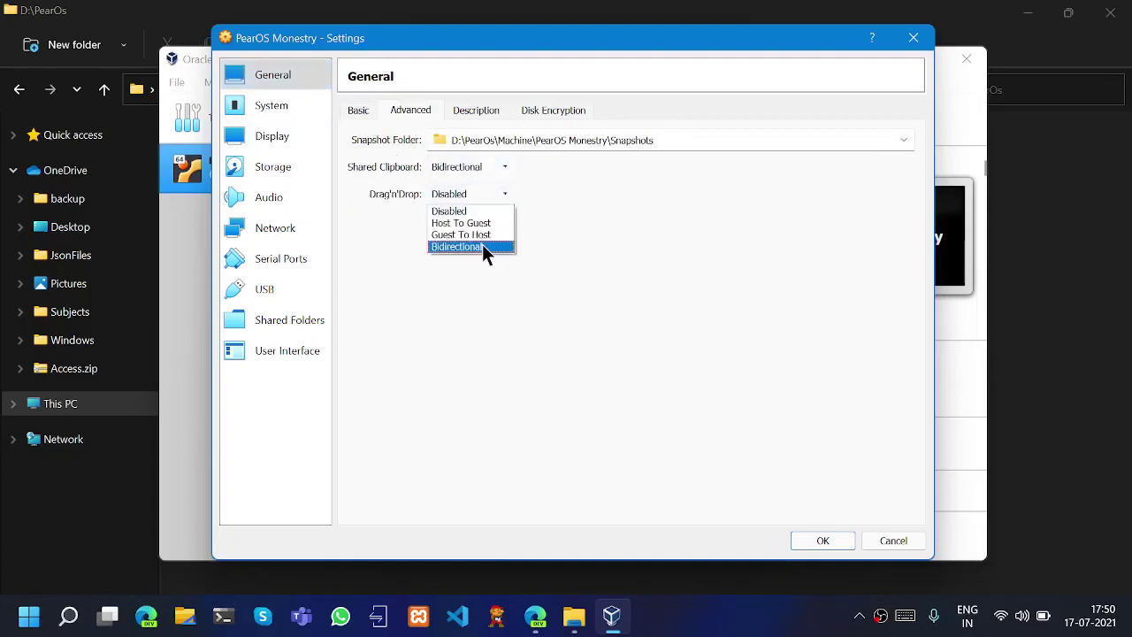
click(482, 244)
click(471, 115)
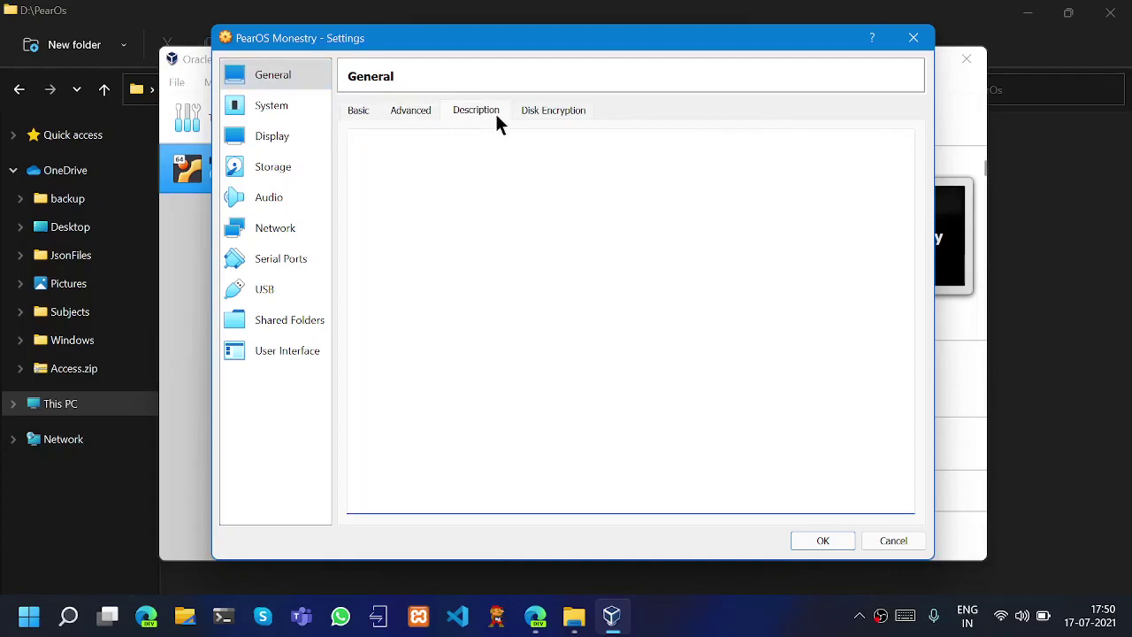
click(547, 110)
click(407, 111)
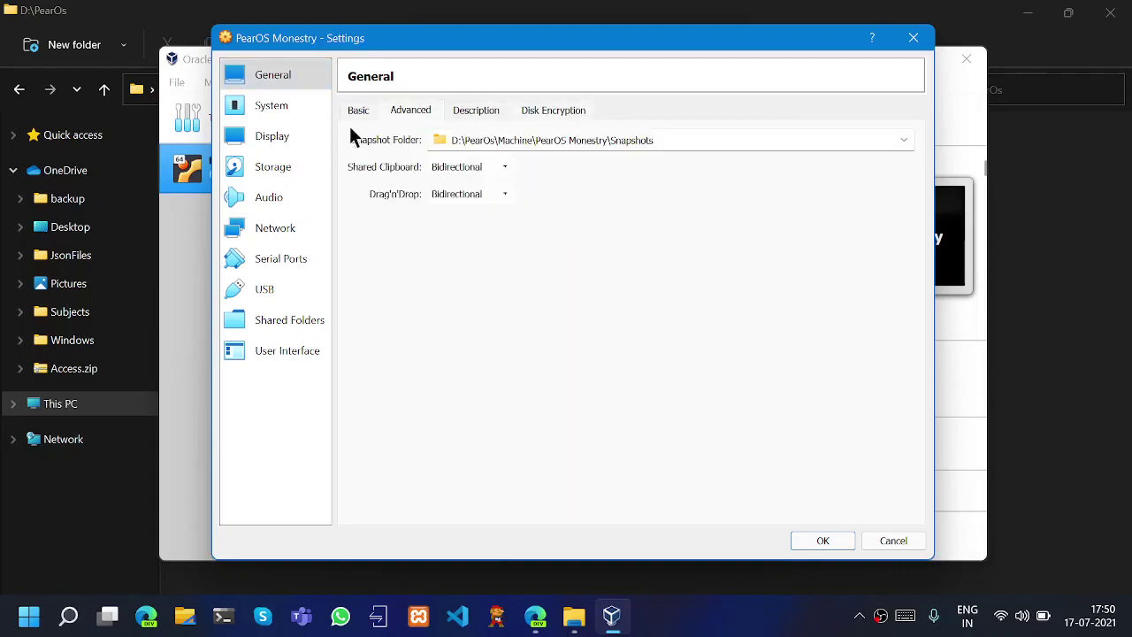
- Allocate 2 processors to the virtual machine in its system settings and check the acceleration options
click(281, 108)
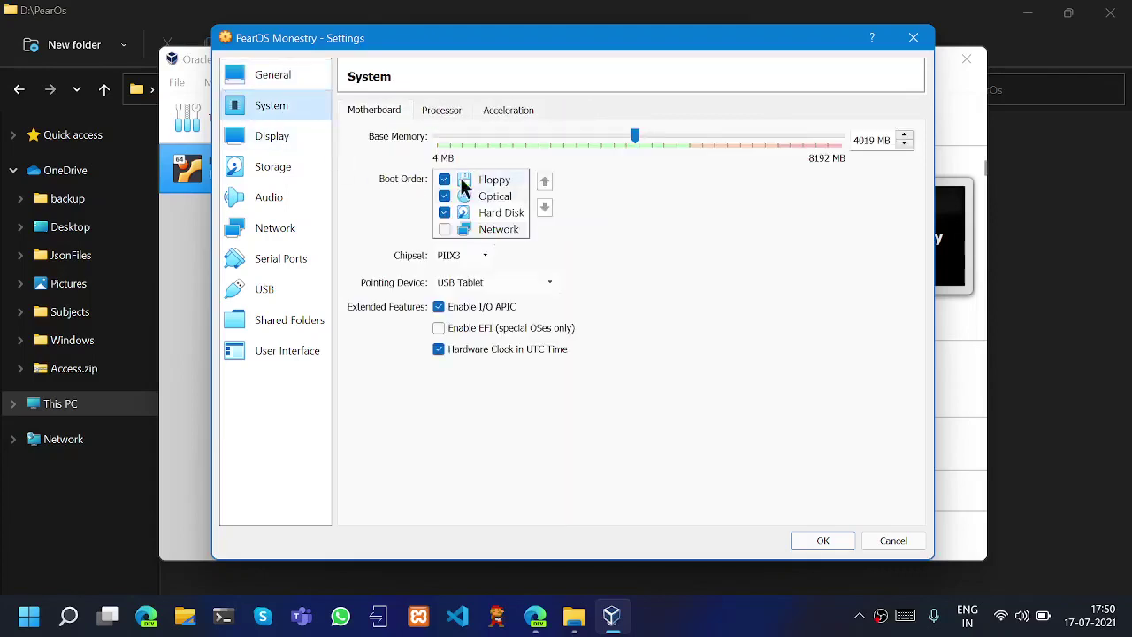
click(440, 111)
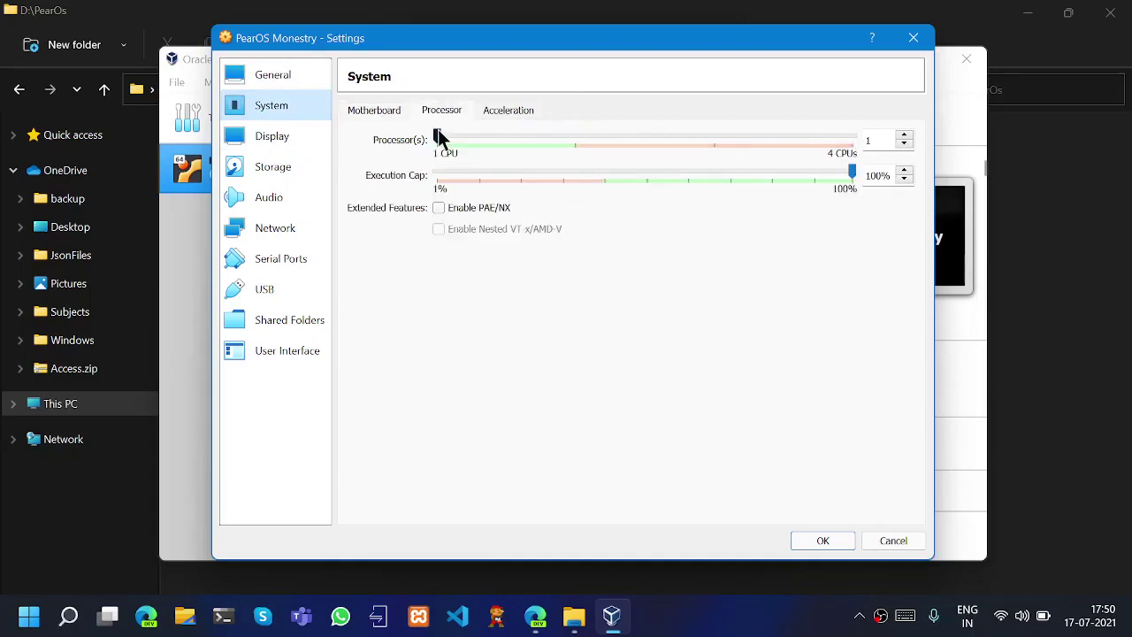
drag(558, 123, 558, 124)
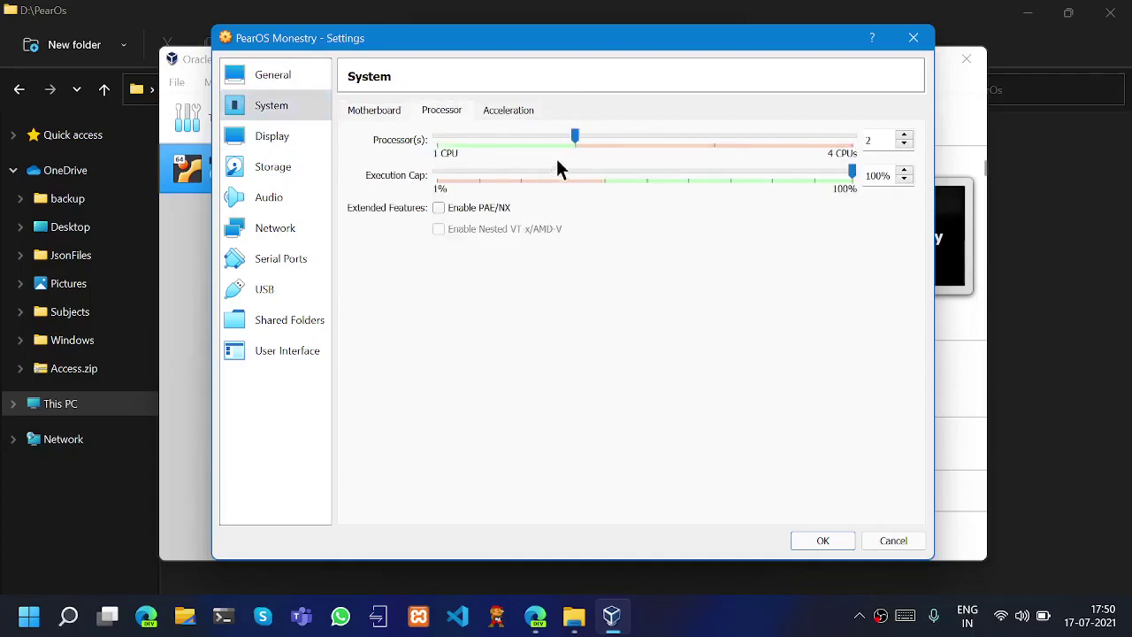
click(513, 109)
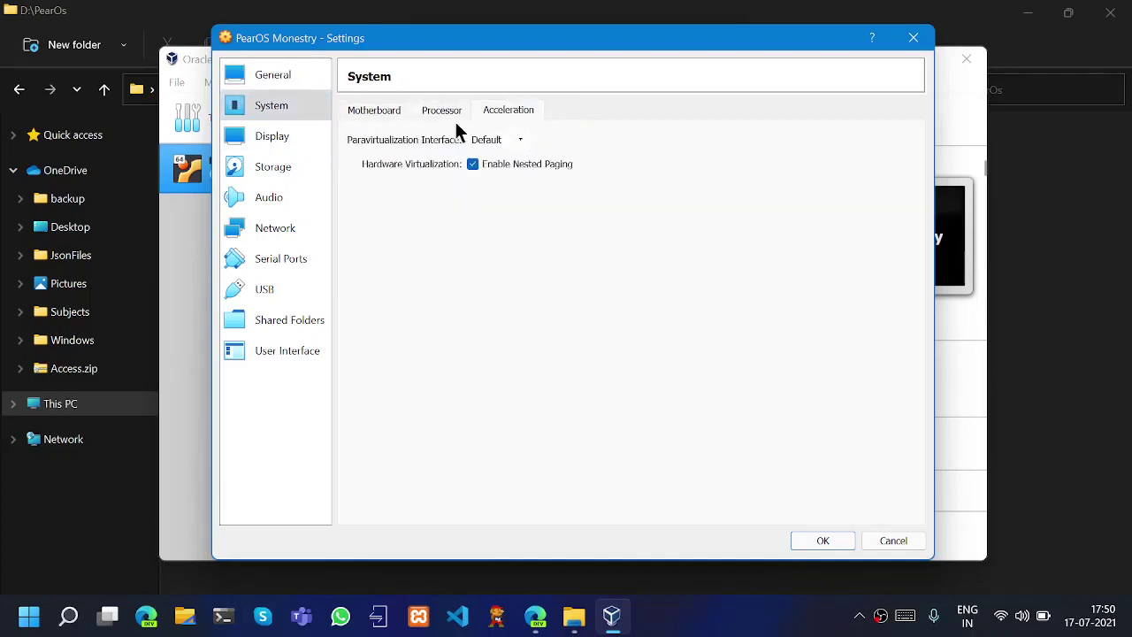
- Raise the video memory to 128 MB in the display settings and check the remote display and recording options
click(325, 135)
drag(490, 139, 962, 158)
click(447, 110)
click(485, 111)
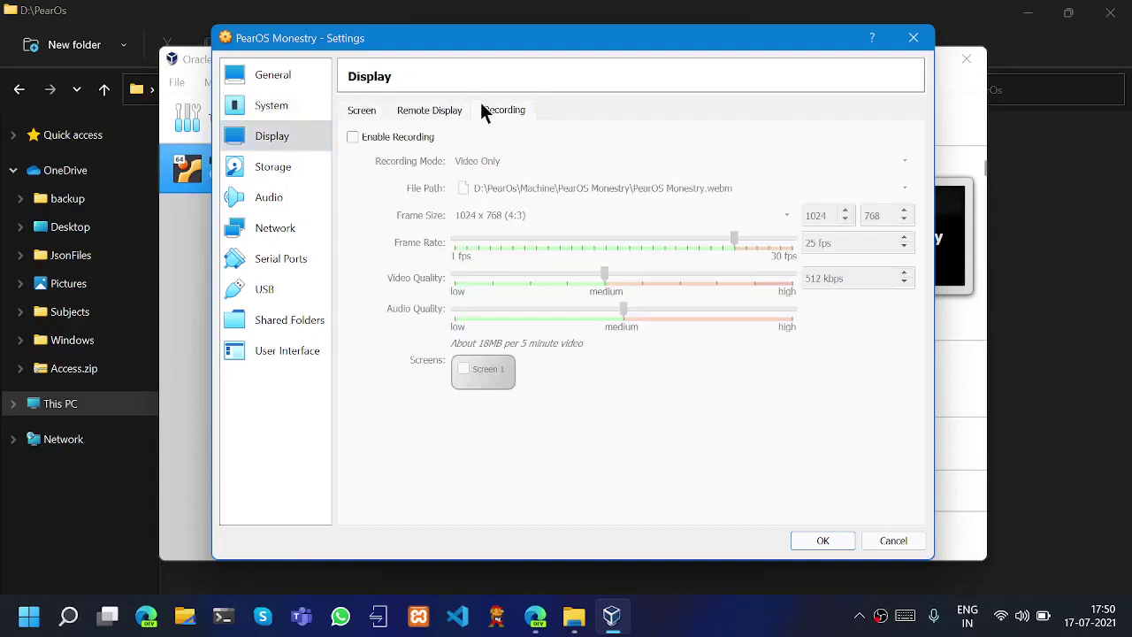
click(365, 113)
- Attach pearOS_Monterey_64bit-12-beta-2021.07.01.iso from the PearOs folder to the empty IDE optical drive
click(291, 162)
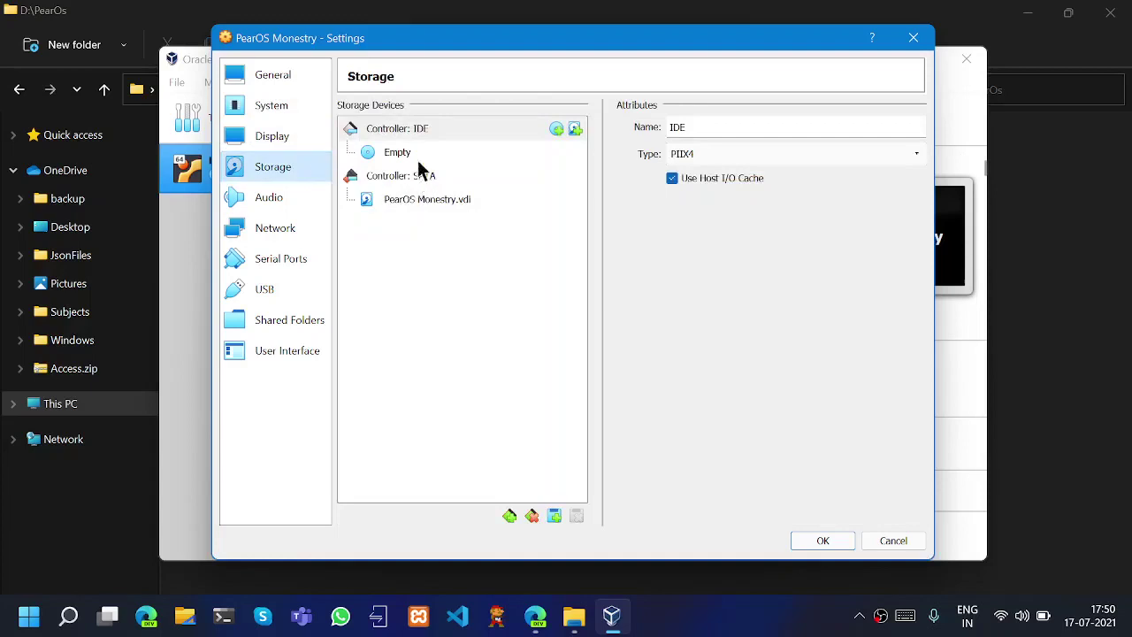
click(461, 157)
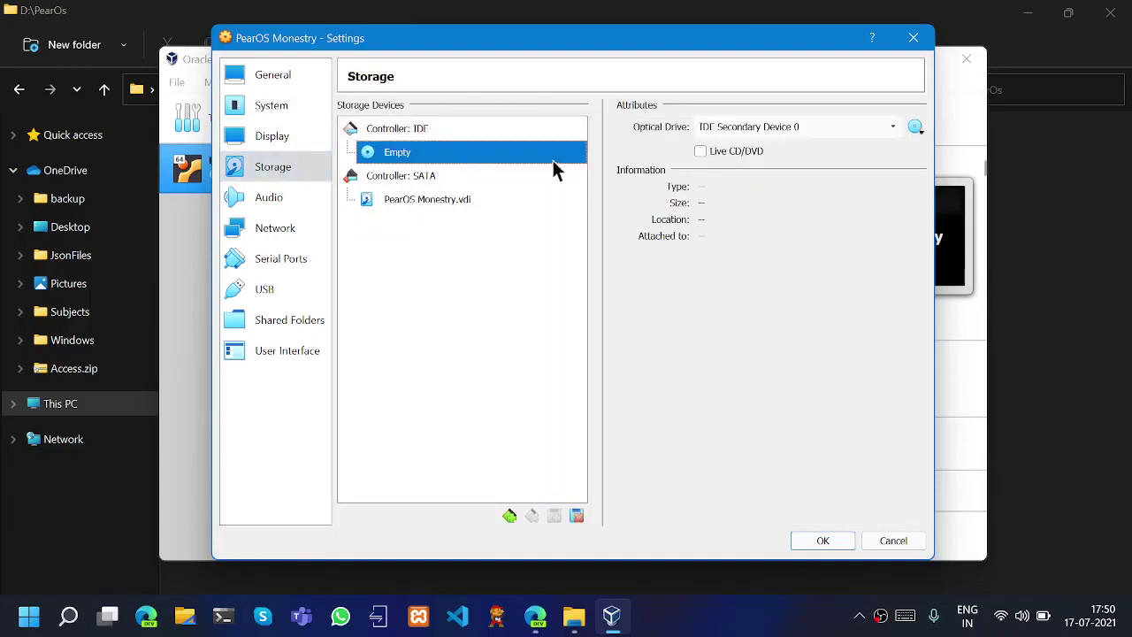
click(916, 128)
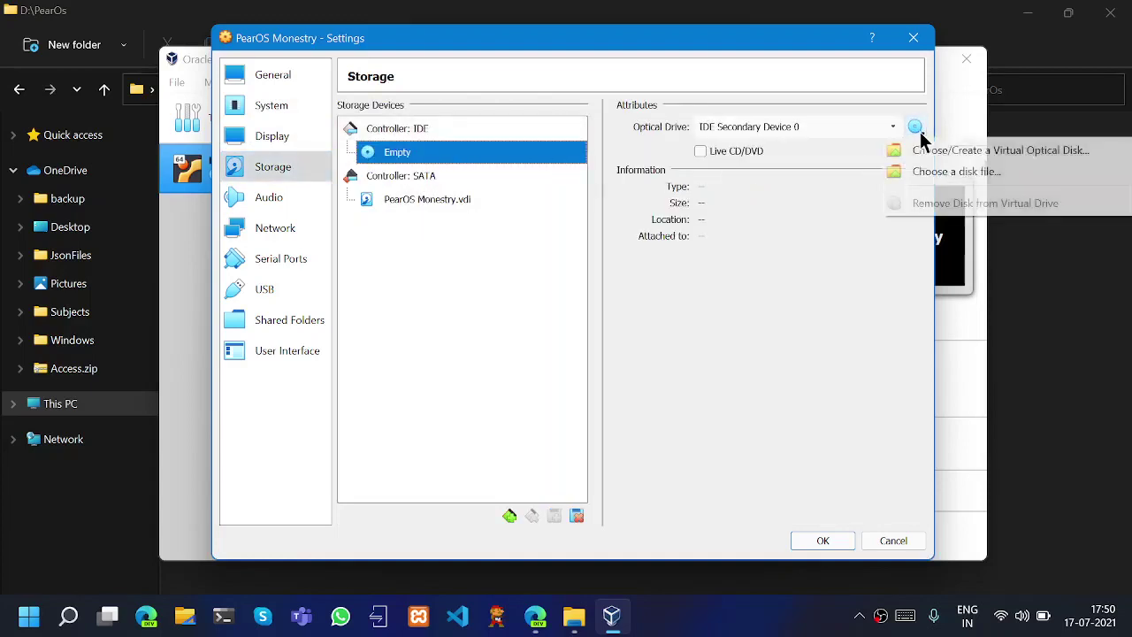
click(925, 177)
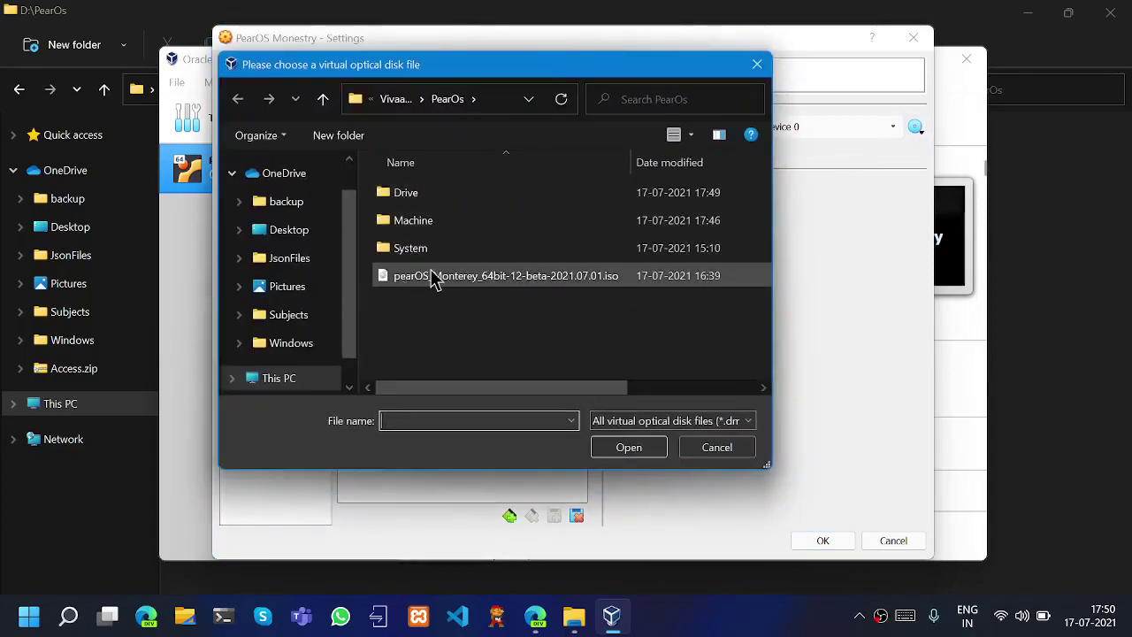
click(434, 278)
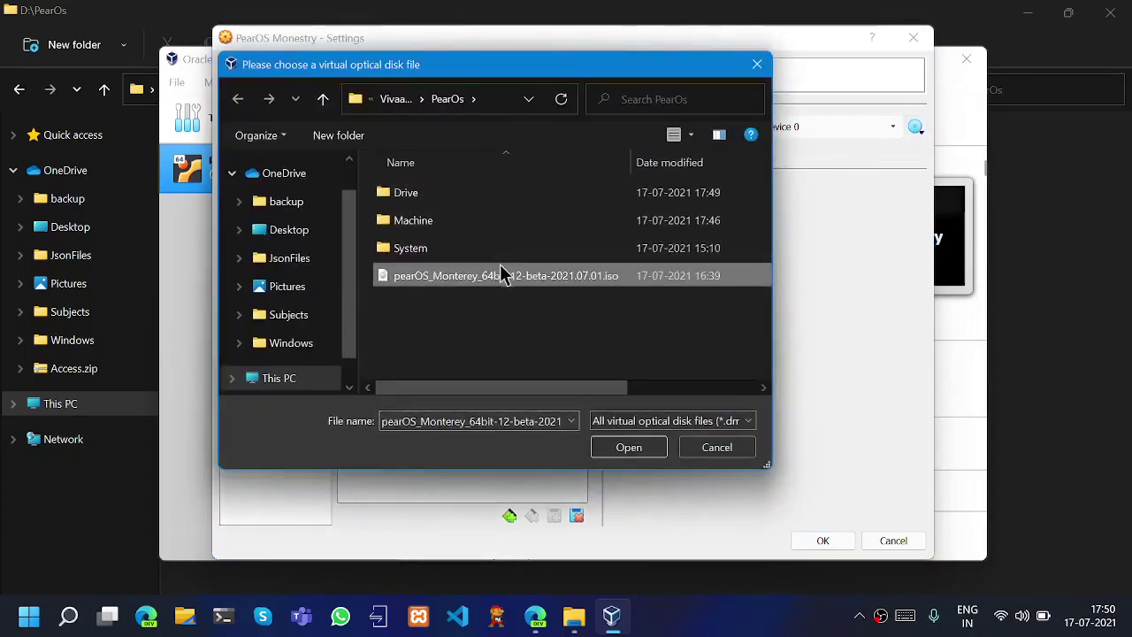
click(622, 450)
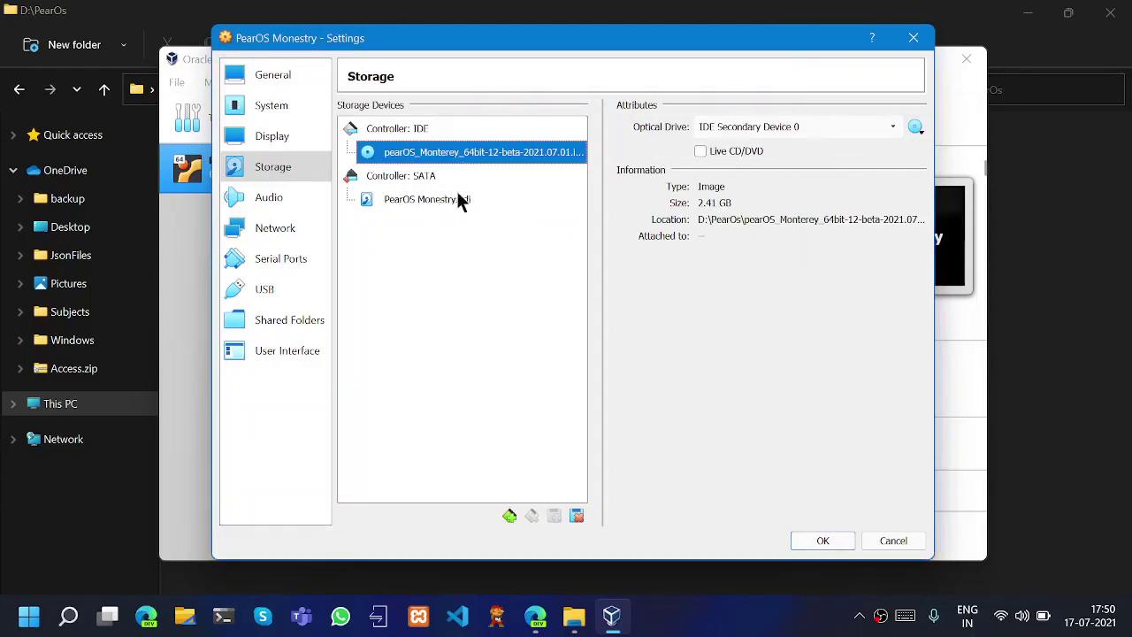
- Review the audio, network, serial port, USB, shared folder and user interface settings, and save the machine's configuration
click(252, 199)
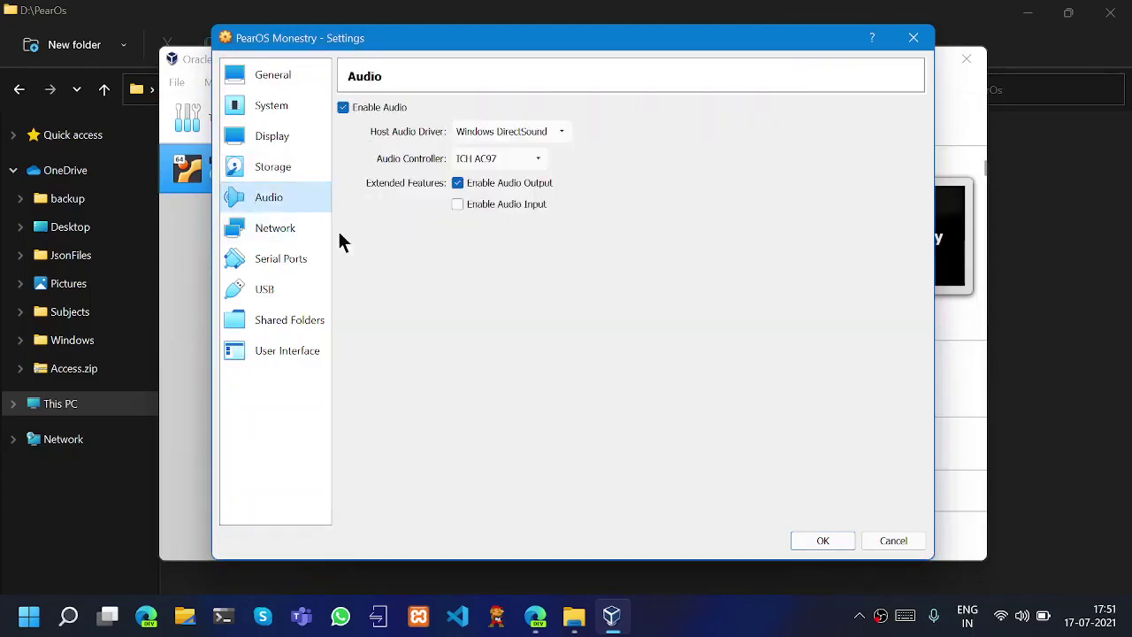
click(282, 236)
click(284, 263)
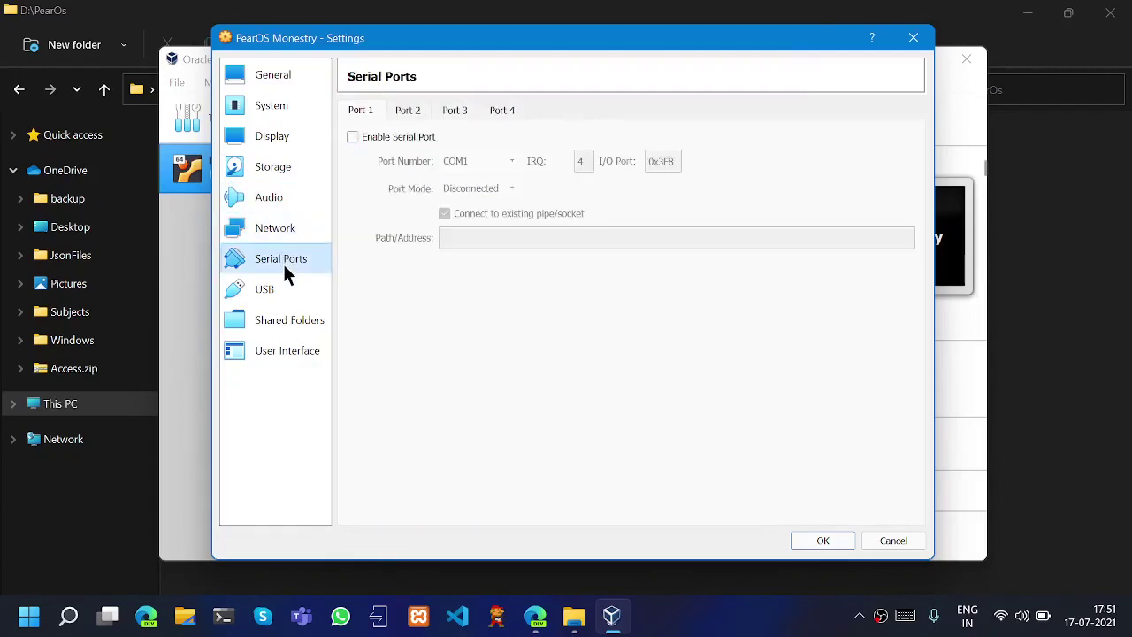
click(285, 294)
click(283, 320)
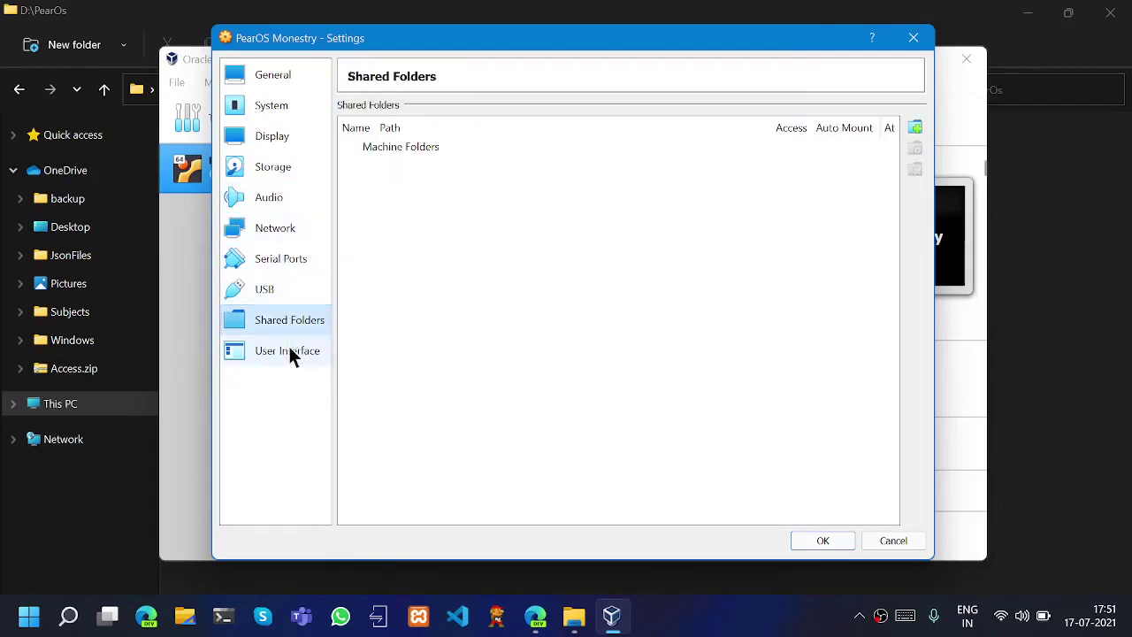
click(289, 351)
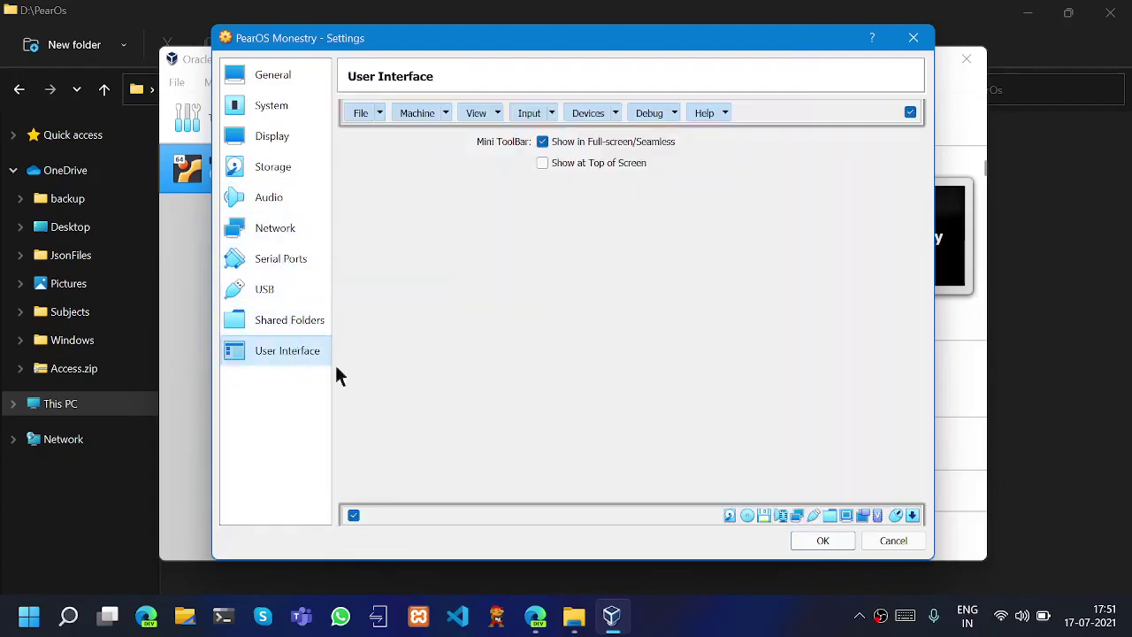
click(806, 542)
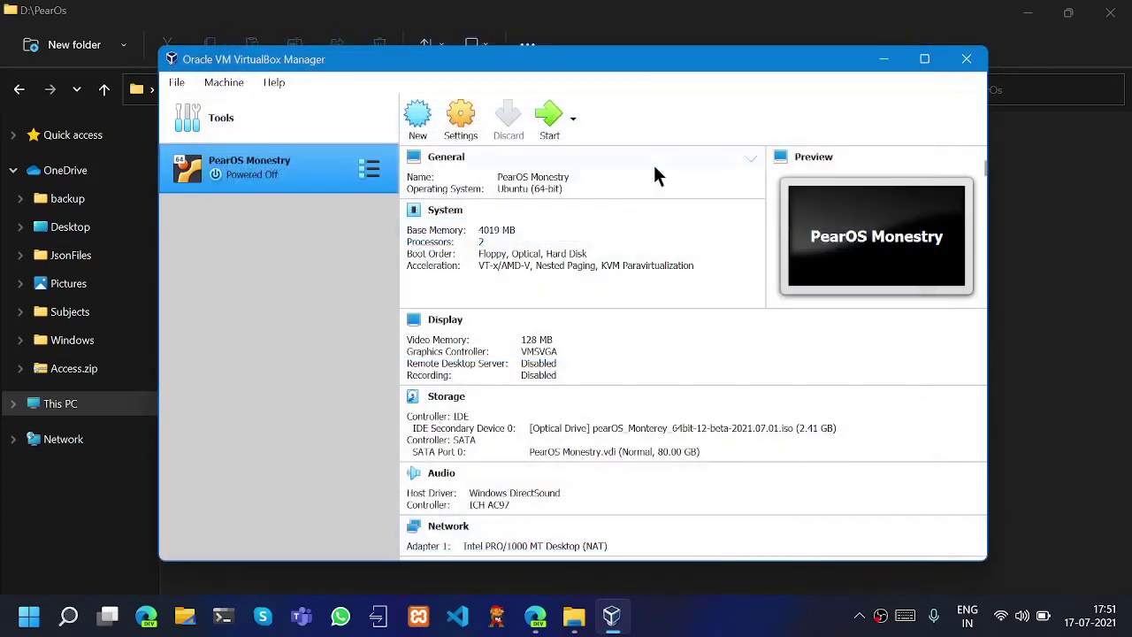
click(573, 117)
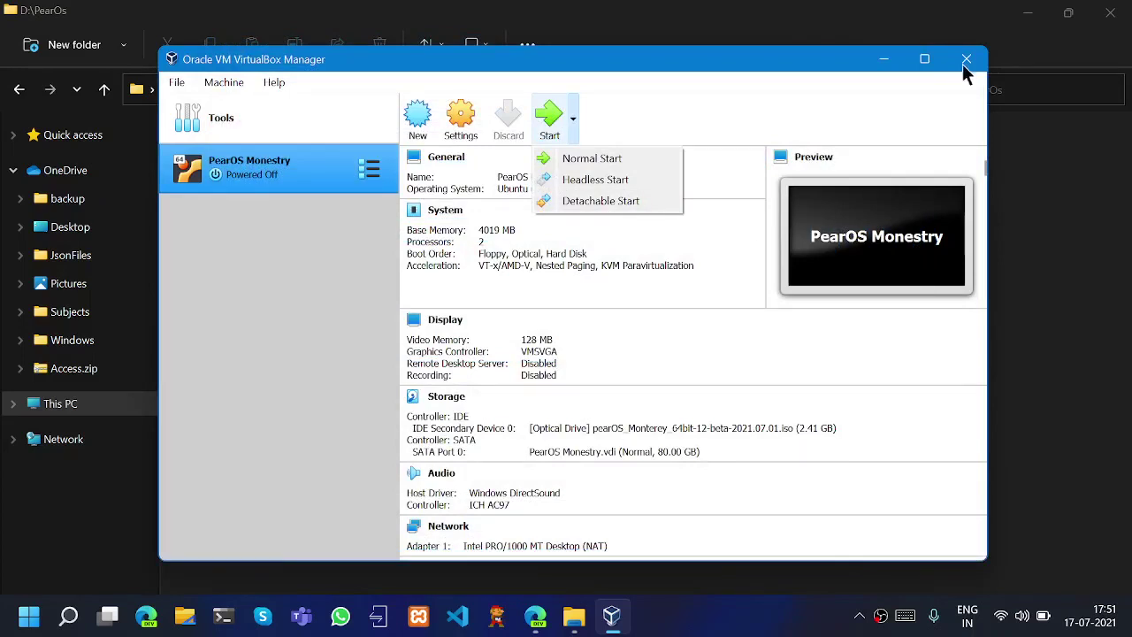
click(946, 140)
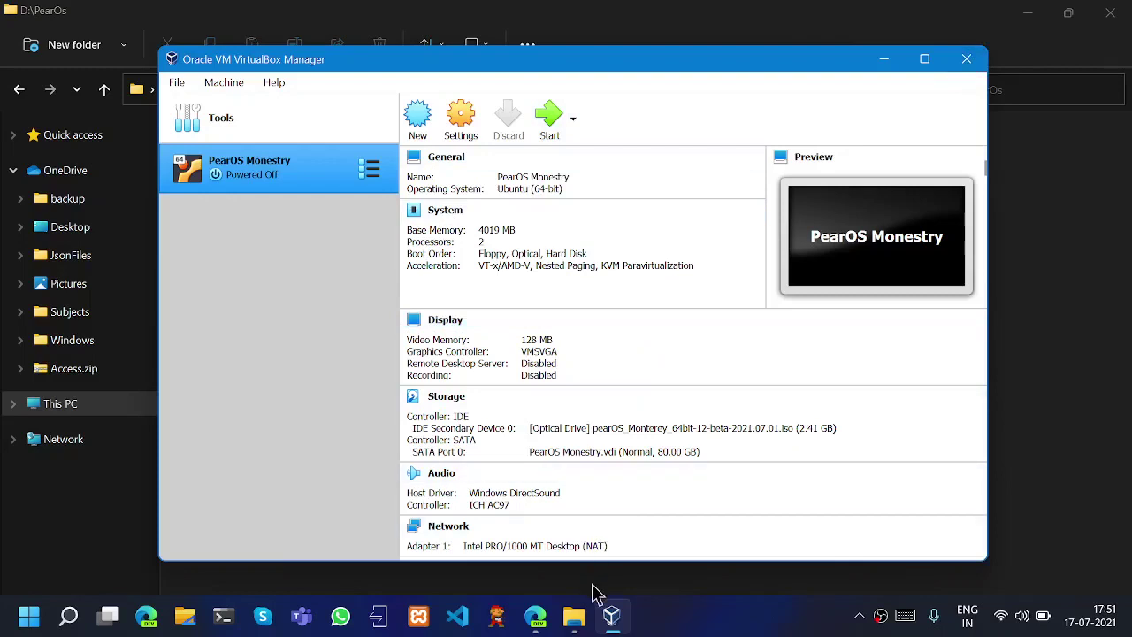
click(573, 121)
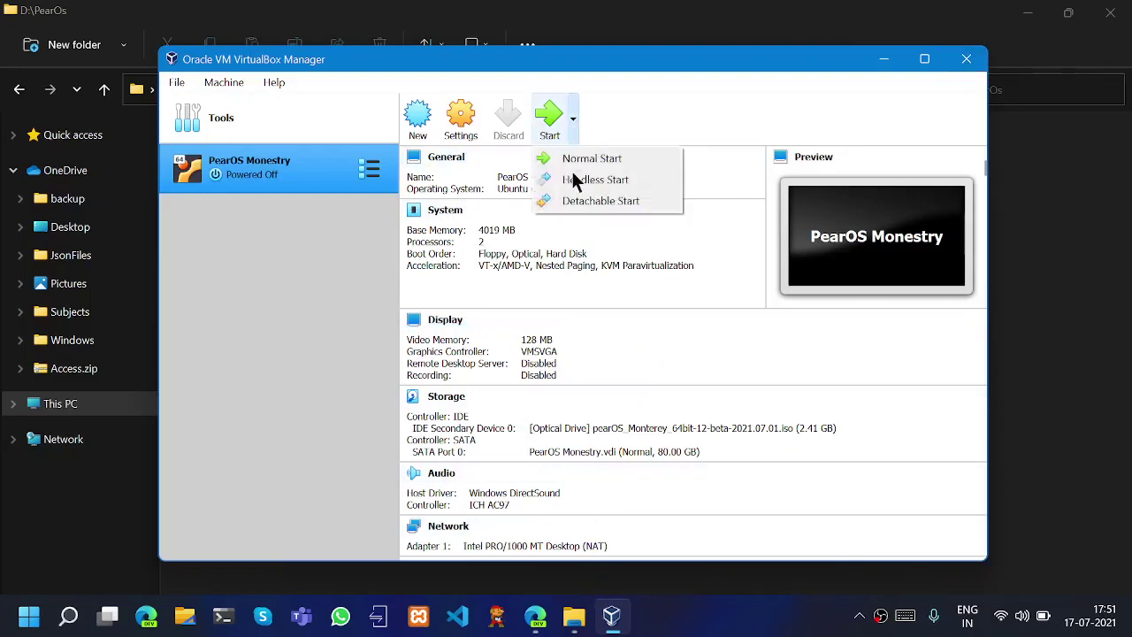
click(724, 137)
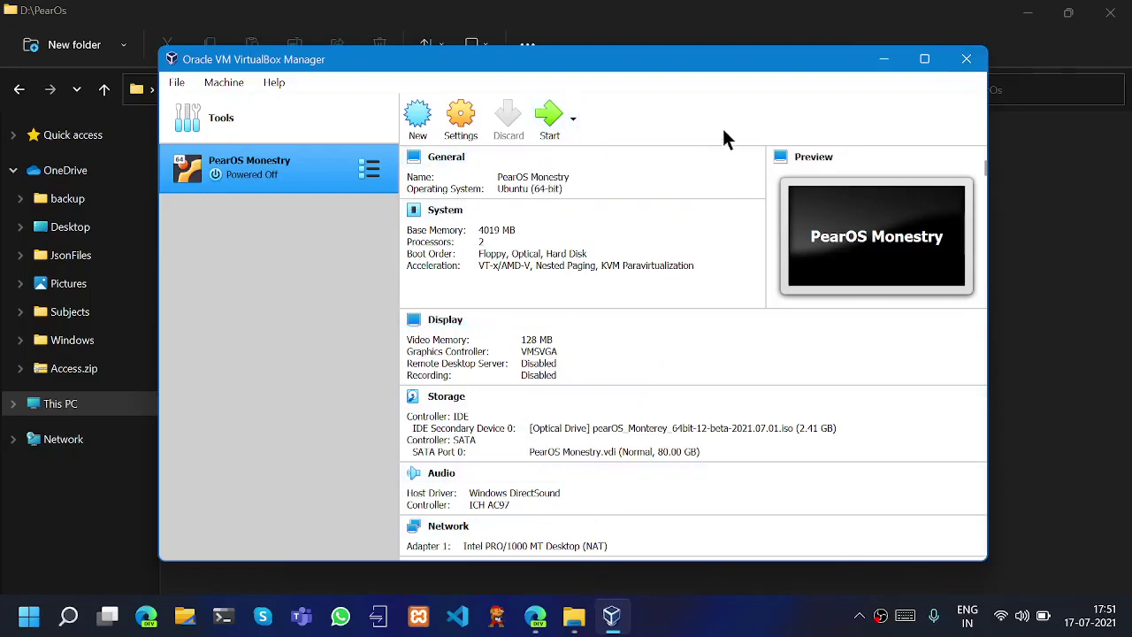
click(576, 120)
click(758, 98)
- Close the File Explorer and guest Edge browser windows, keeping only VirtualBox Manager open on the desktop
click(883, 60)
click(1110, 12)
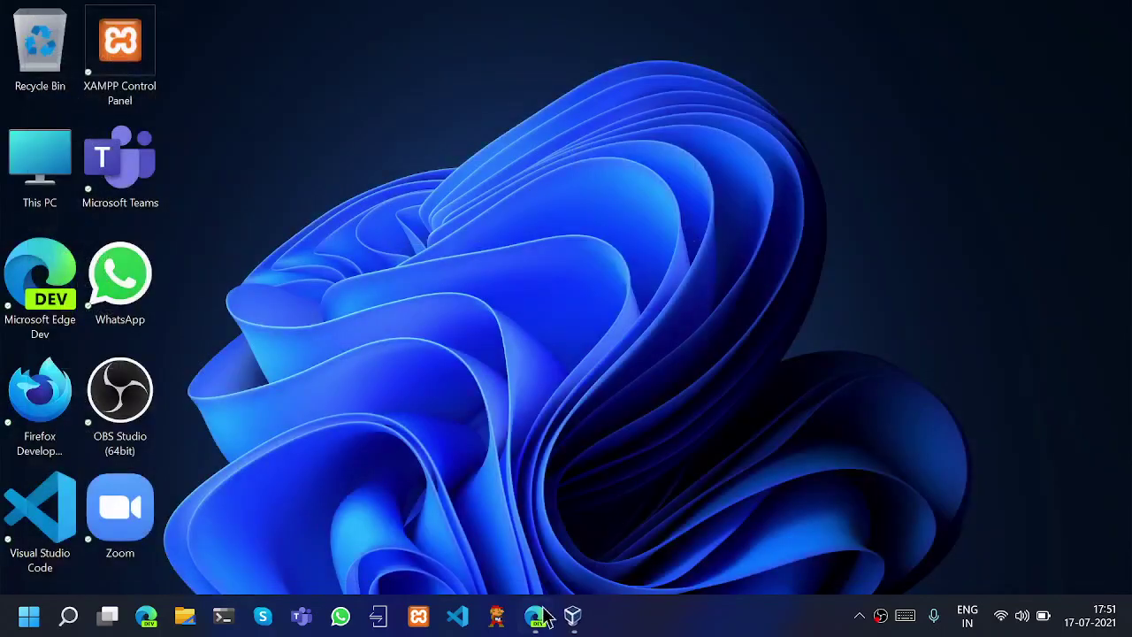
click(573, 616)
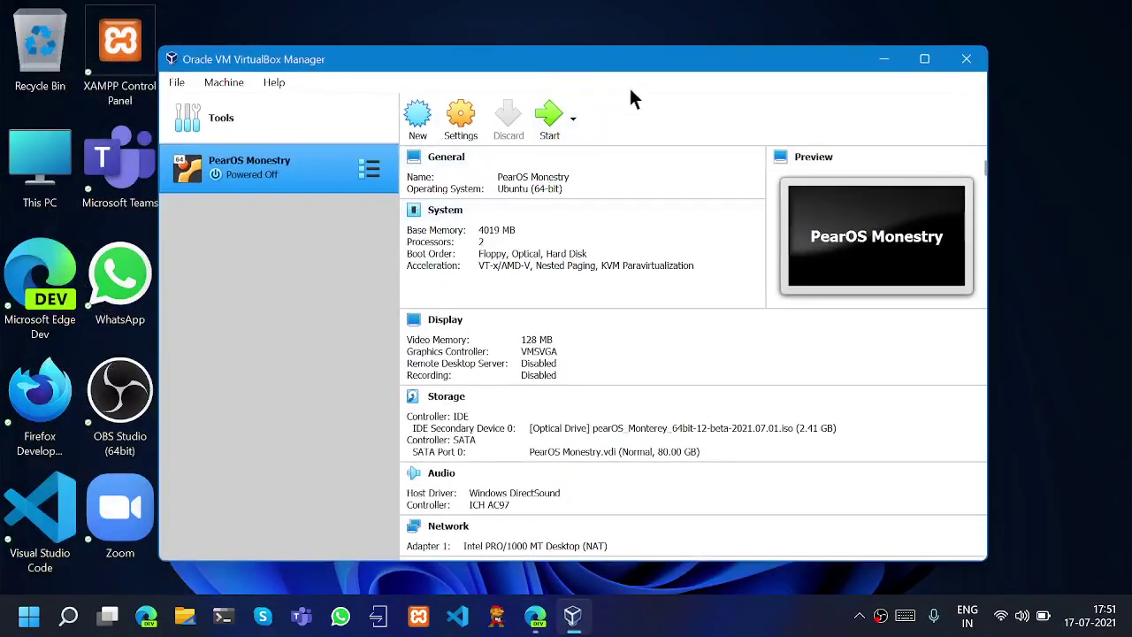
drag(619, 64, 650, 49)
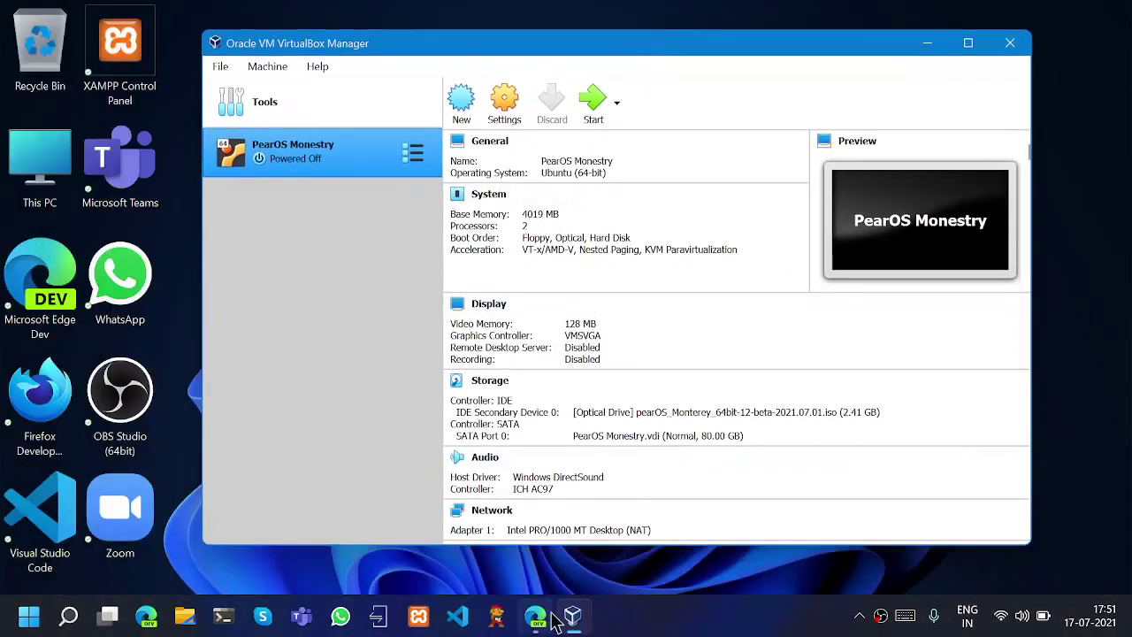
click(537, 618)
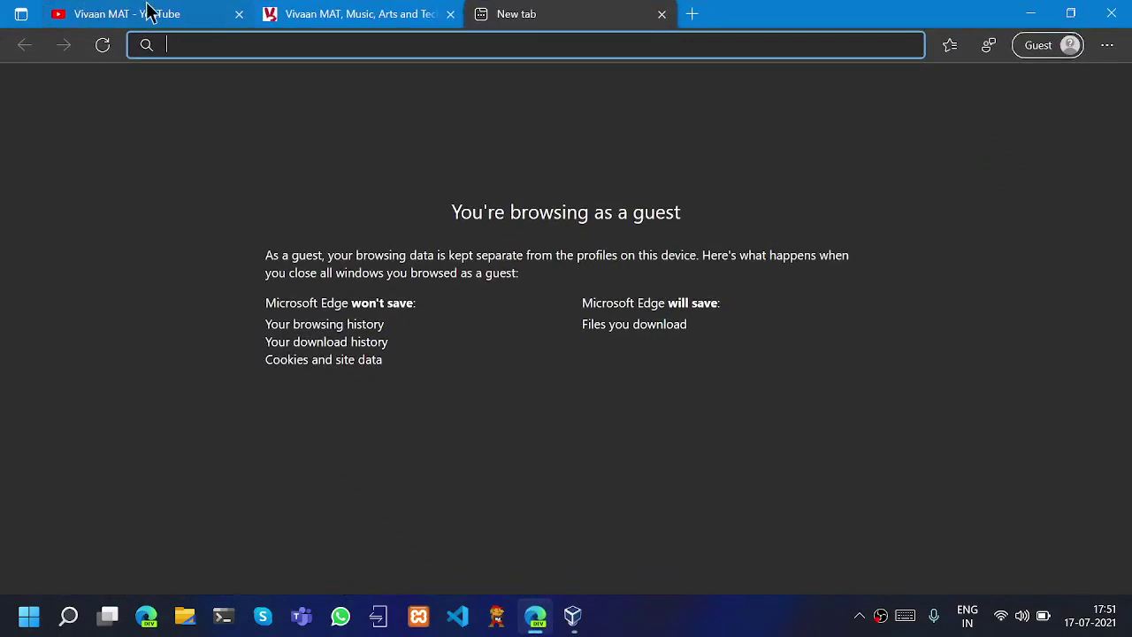
click(1112, 13)
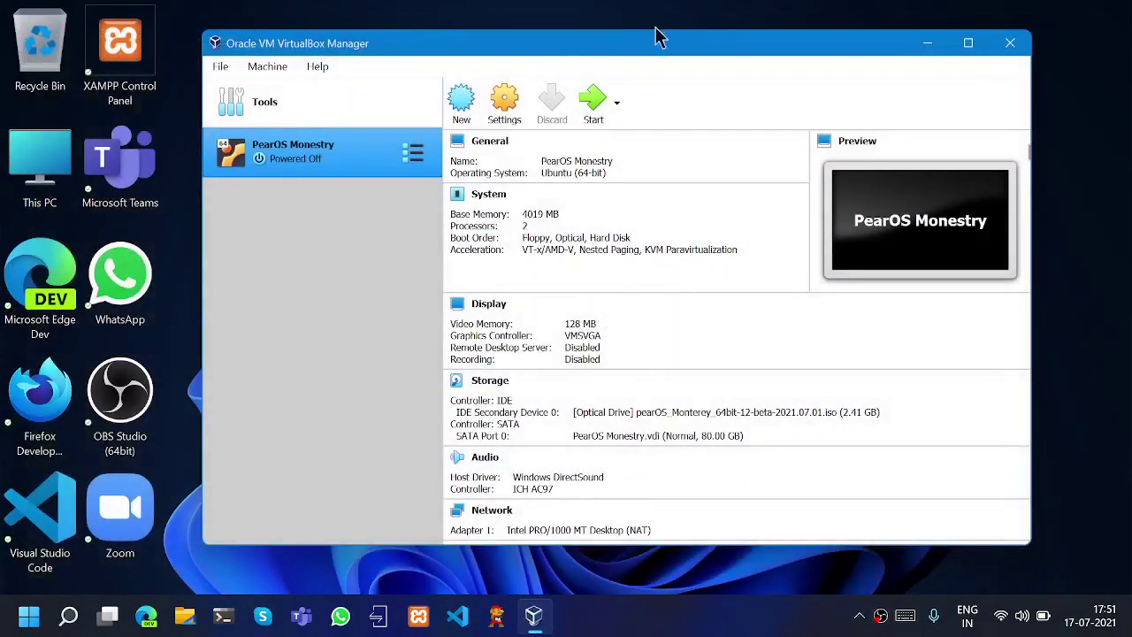
- Start the PearOS Monestry virtual machine and minimize the VirtualBox Manager window
click(594, 104)
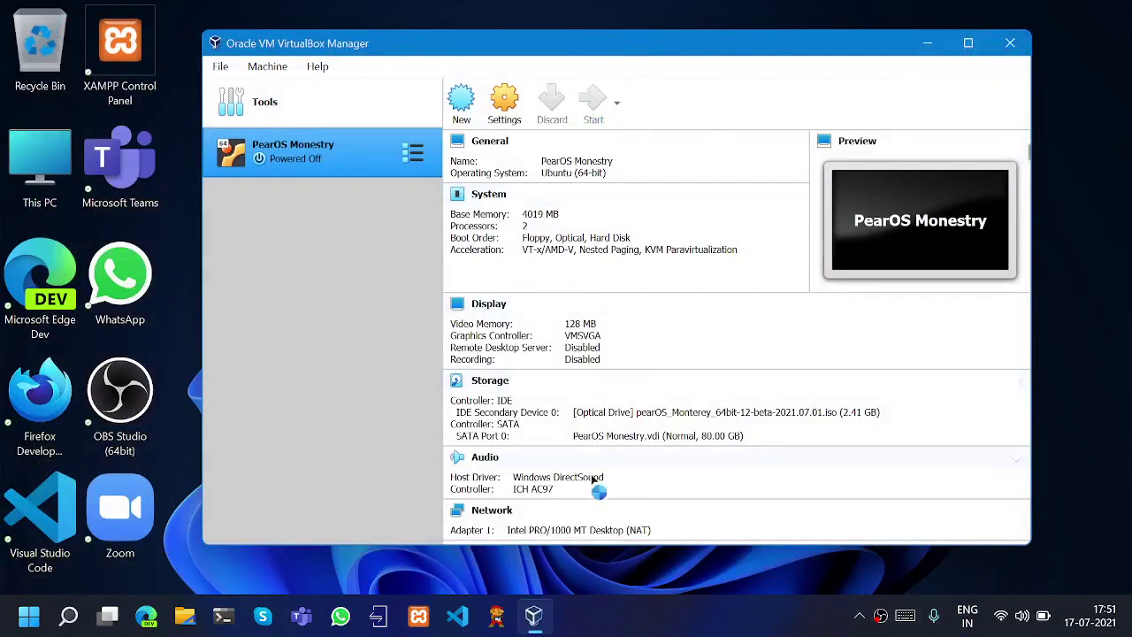
drag(713, 52, 683, 84)
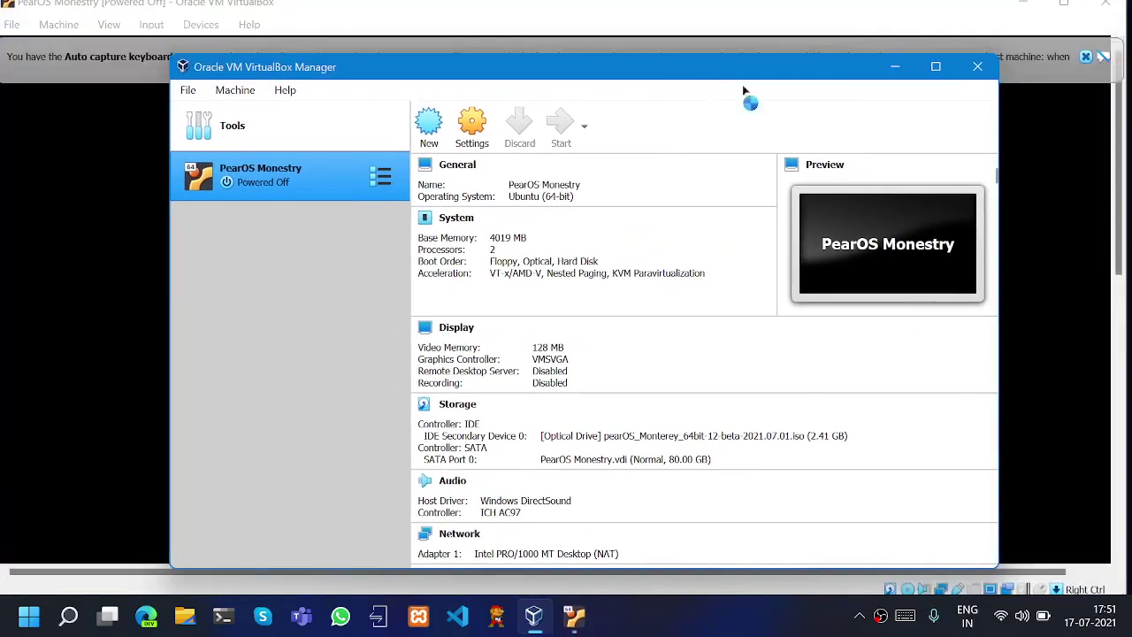
click(895, 68)
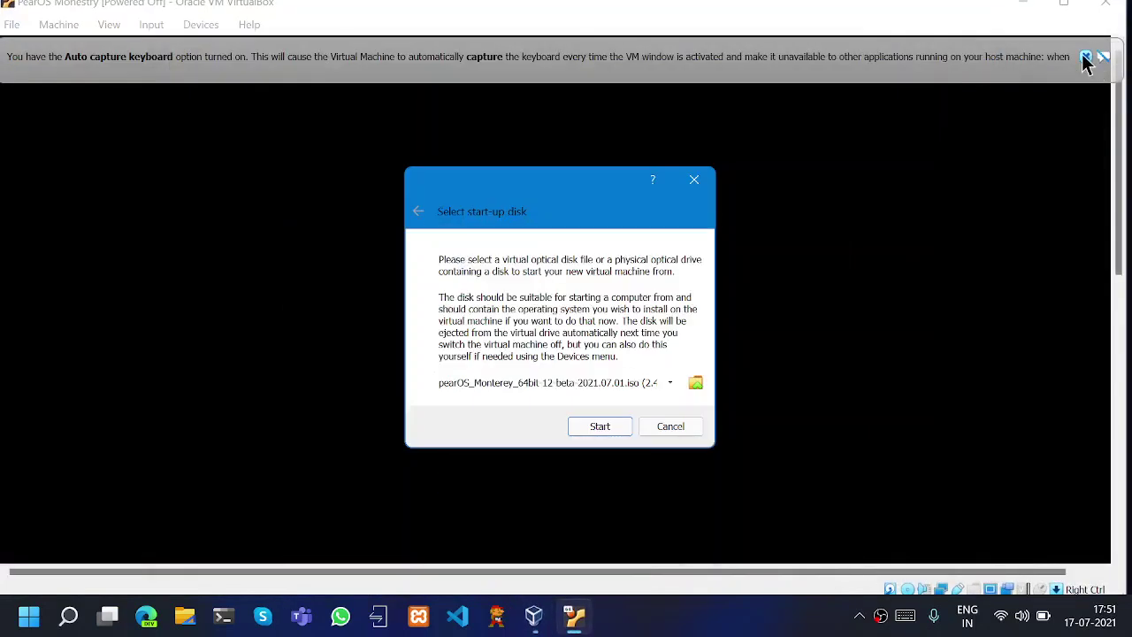
- Boot the machine from the pearOS Monterey ISO, dismiss the keyboard auto-capture notice, and maximize the machine's window
click(608, 427)
click(1087, 57)
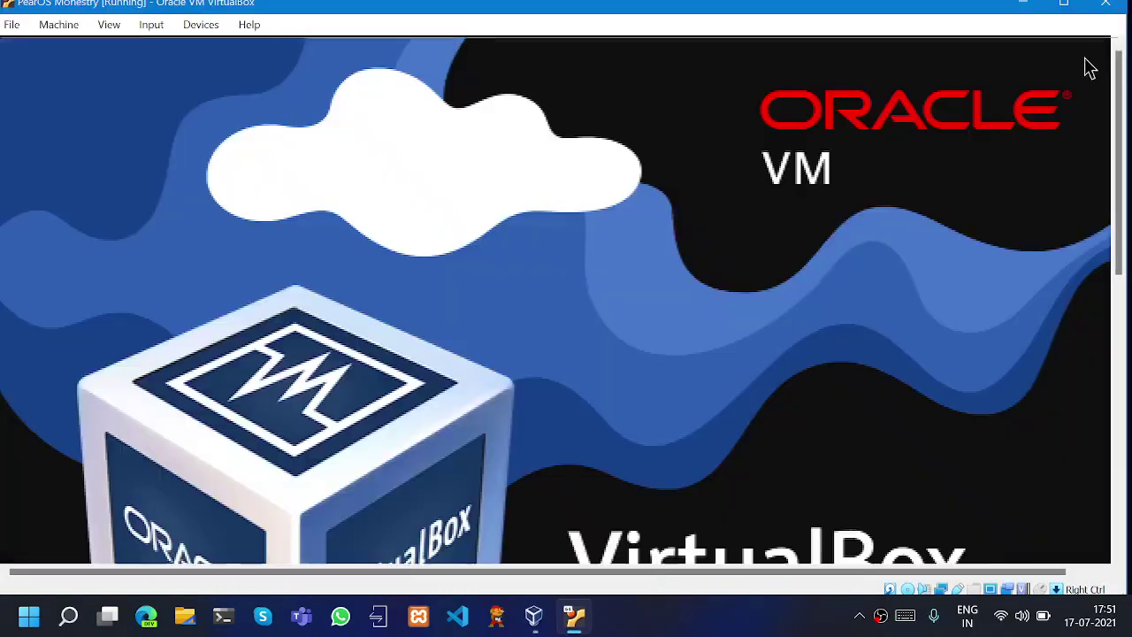
click(1066, 9)
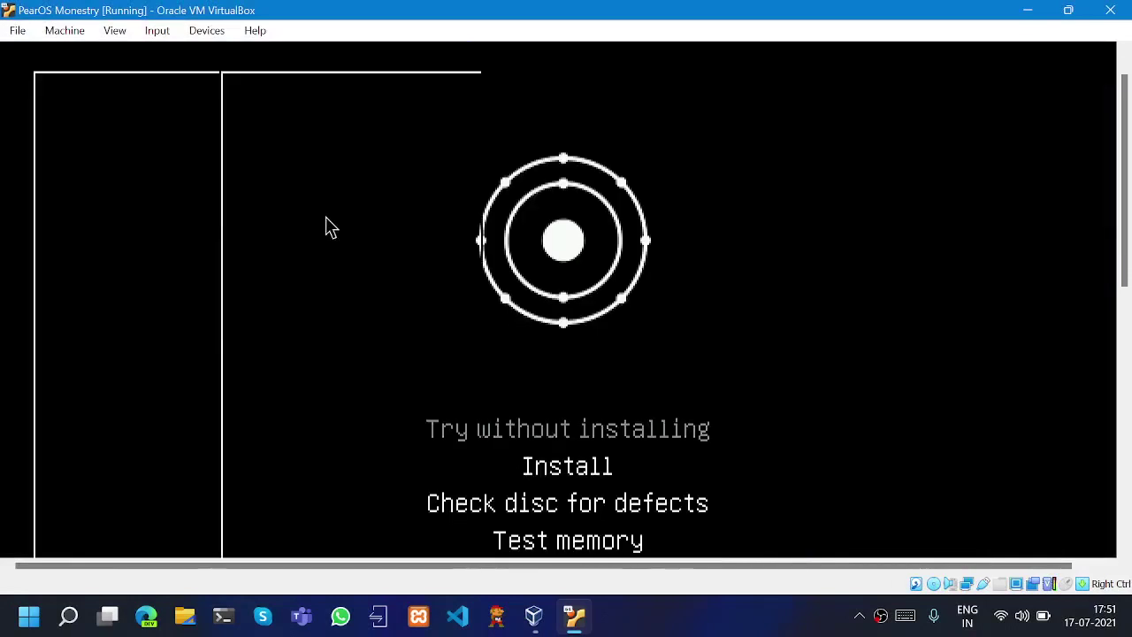
- Look through the boot loader's language list for English, declining the mouse capture request
scroll(442, 263, up, 1)
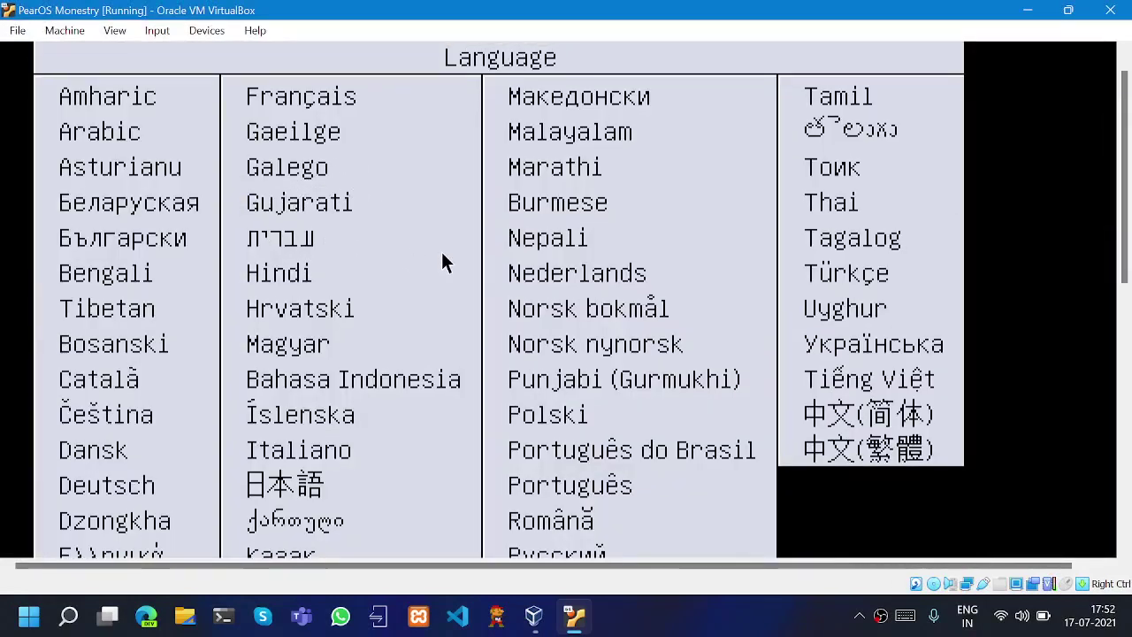
scroll(448, 269, down, 1)
scroll(315, 345, up, 1)
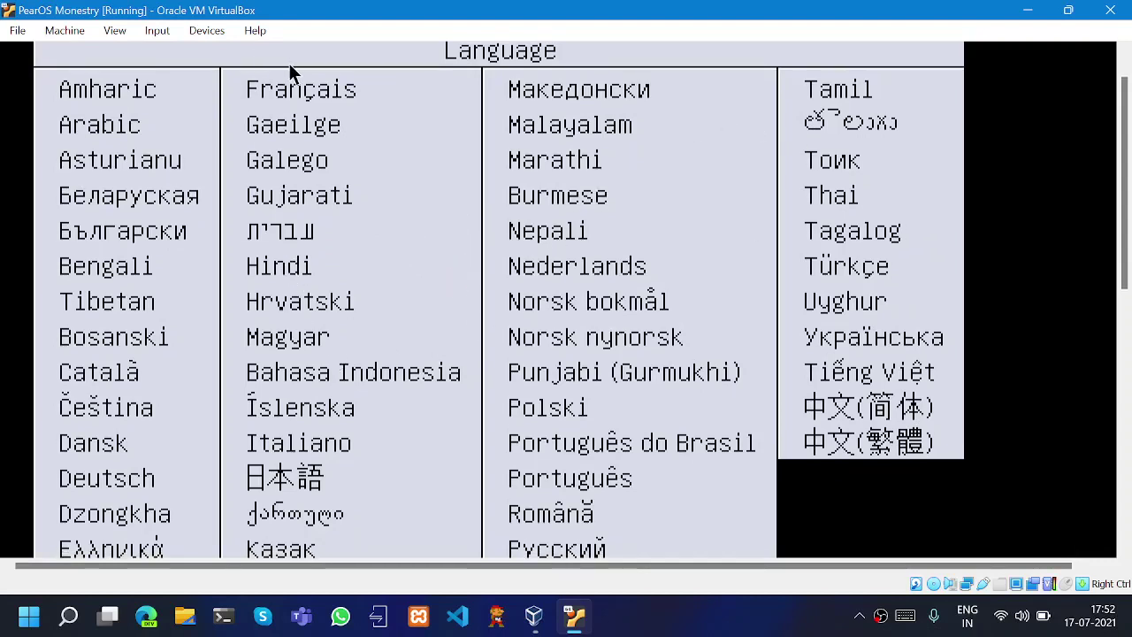
scroll(754, 466, down, 1)
click(877, 511)
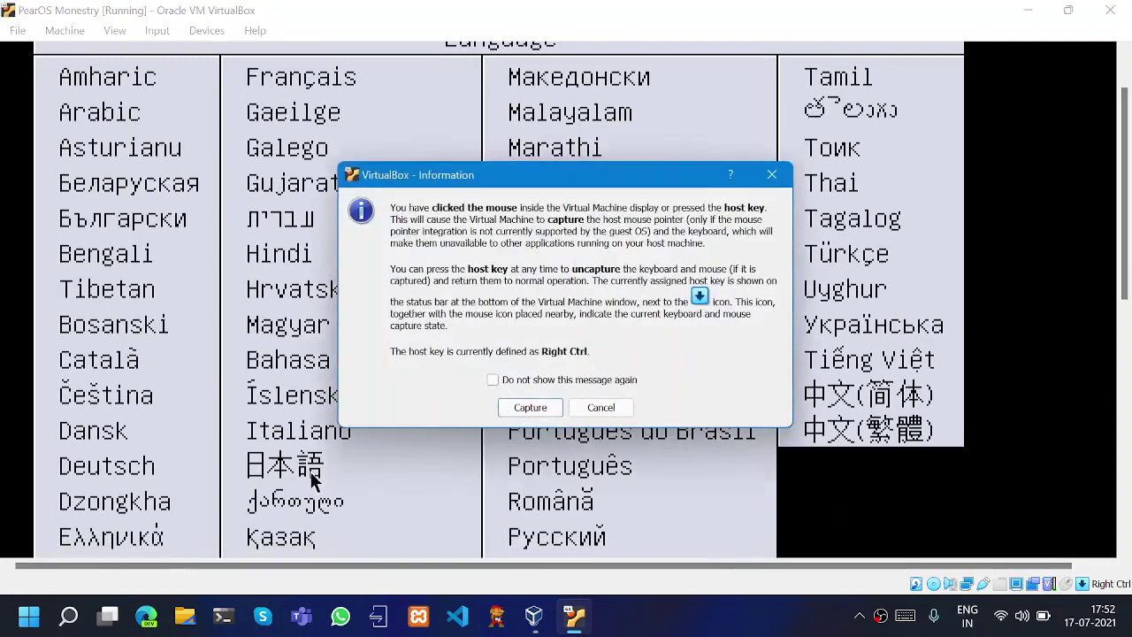
click(601, 408)
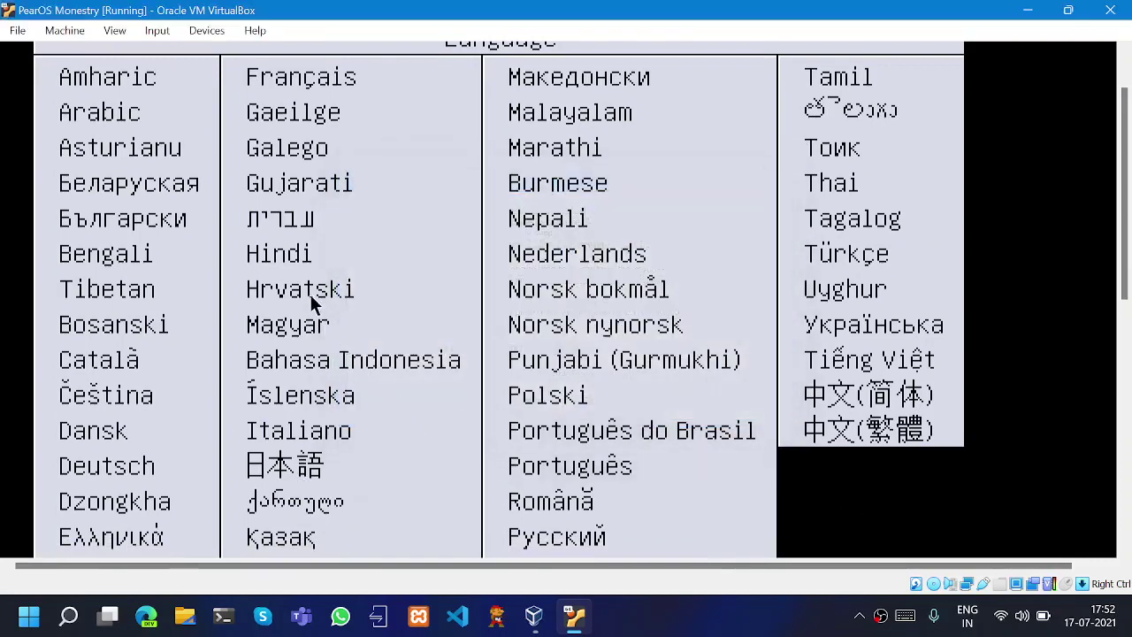
scroll(312, 299, up, 1)
scroll(467, 252, up, 1)
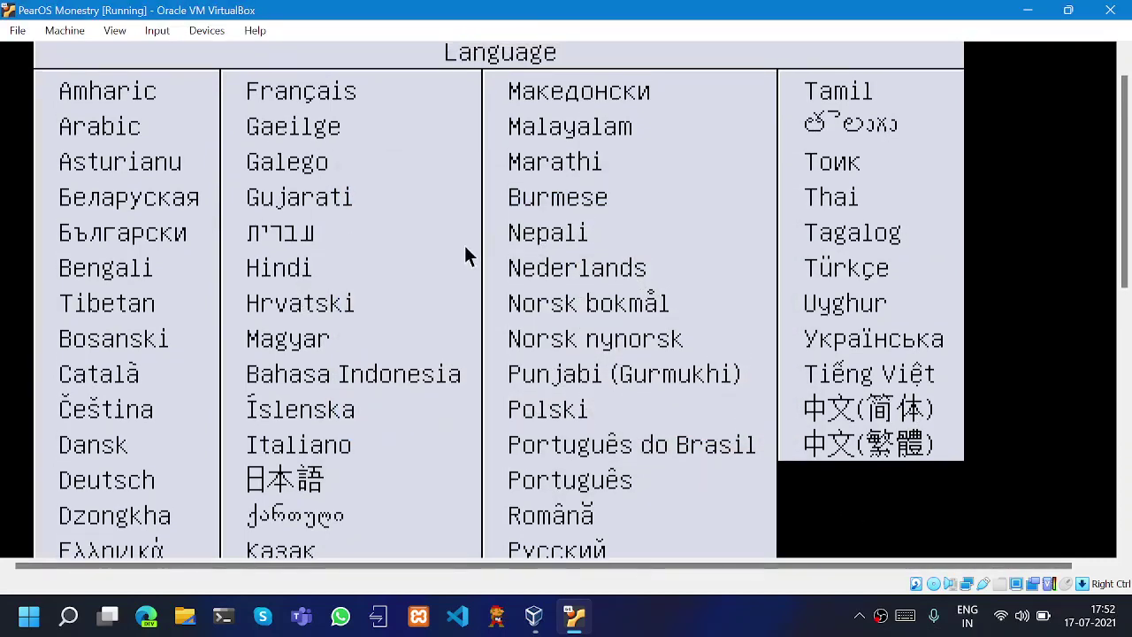
scroll(275, 230, down, 1)
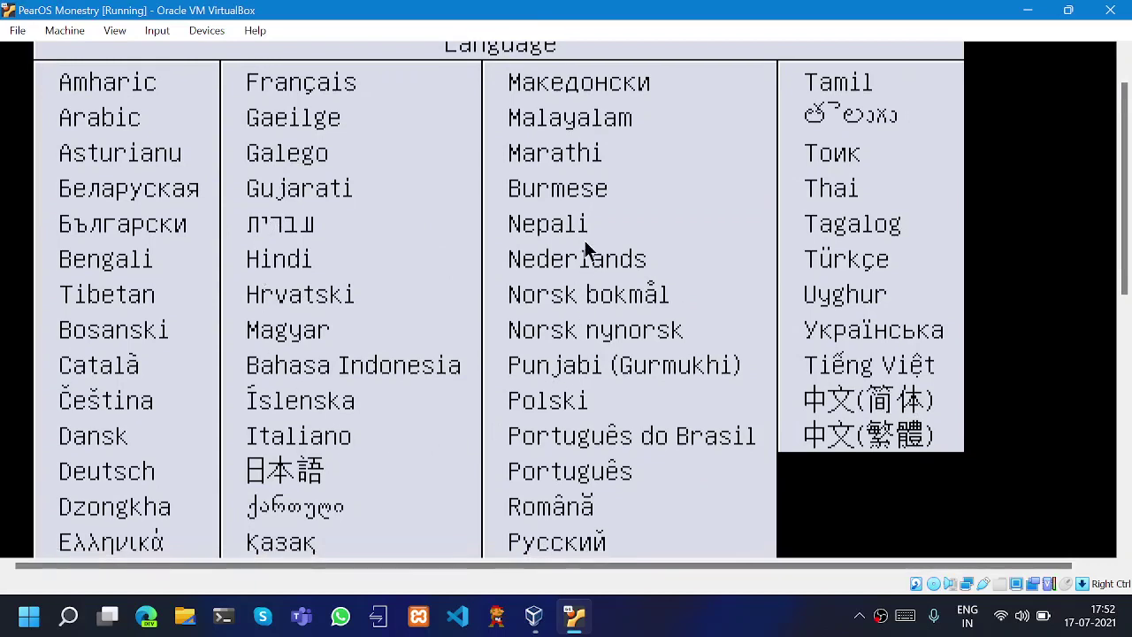
scroll(335, 456, down, 1)
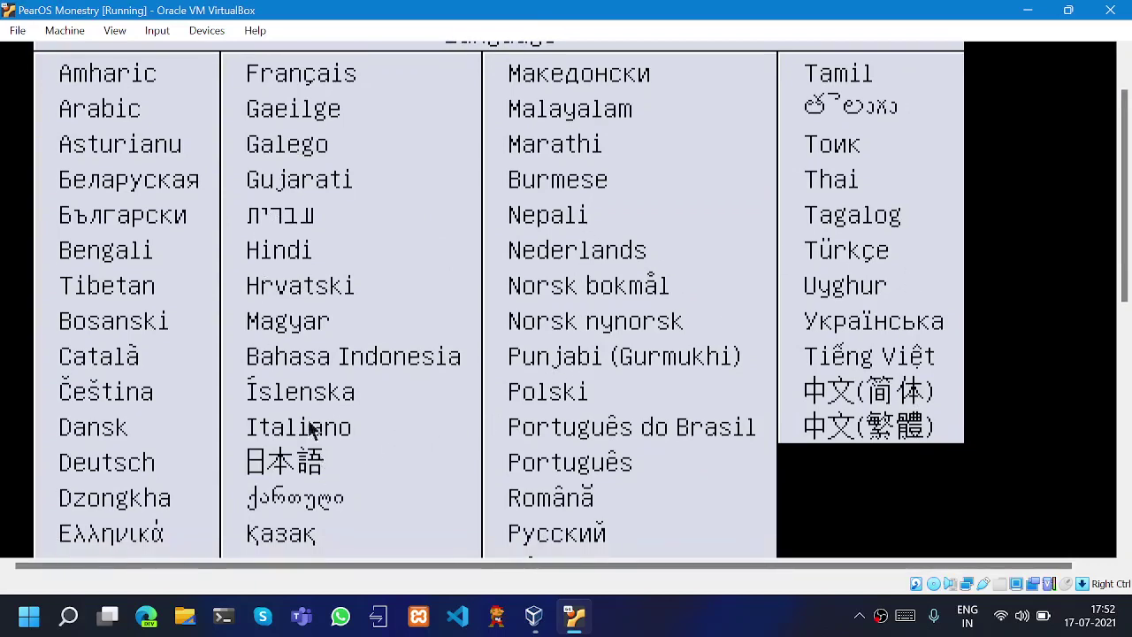
scroll(283, 416, down, 1)
scroll(294, 386, down, 2)
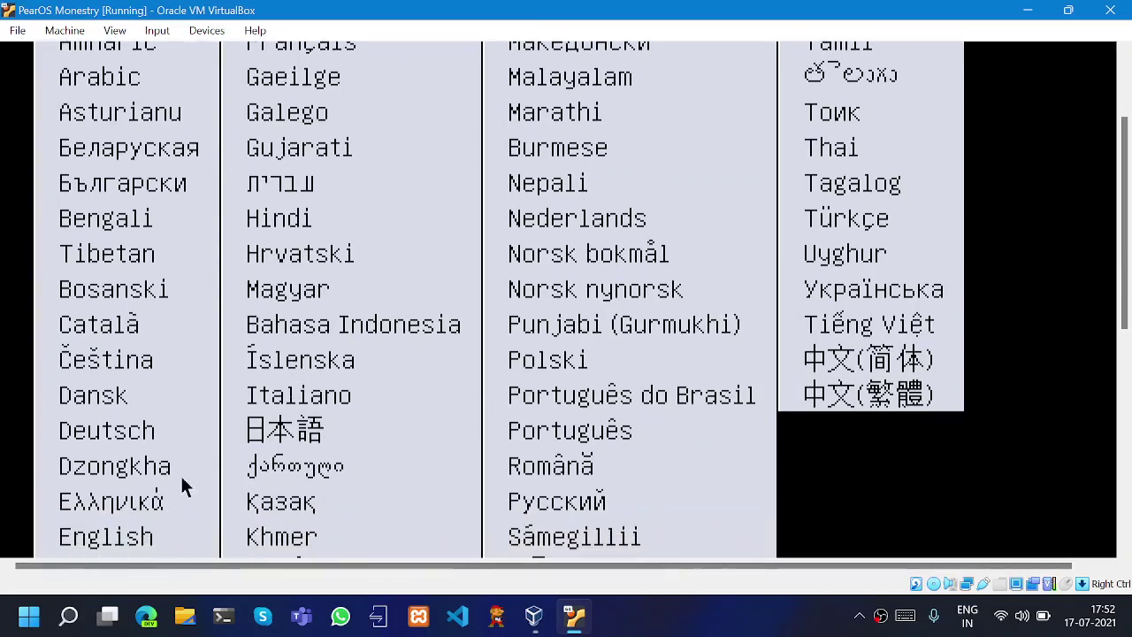
- Try to pick English in the language list with the pointer, and decline the repeated mouse capture request
click(131, 531)
click(535, 409)
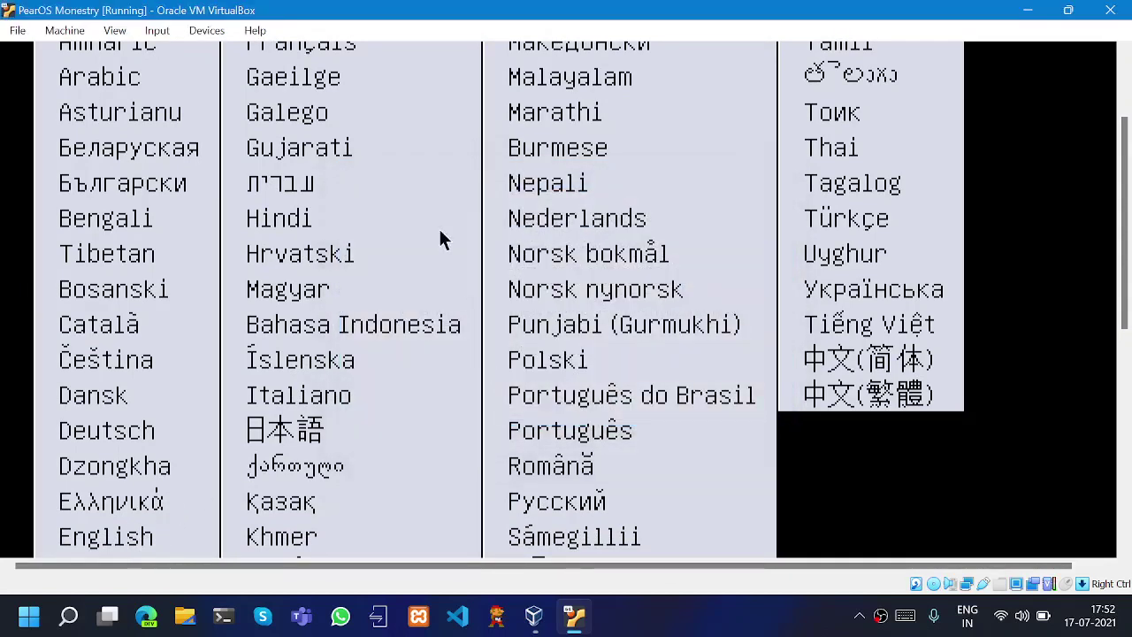
scroll(604, 144, up, 3)
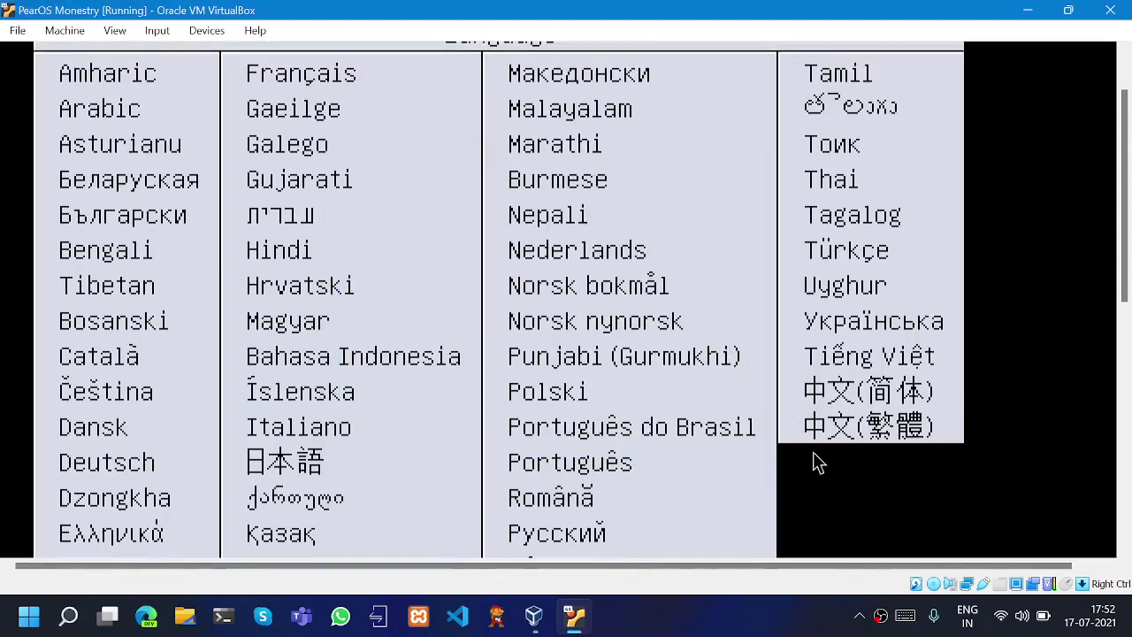
click(816, 467)
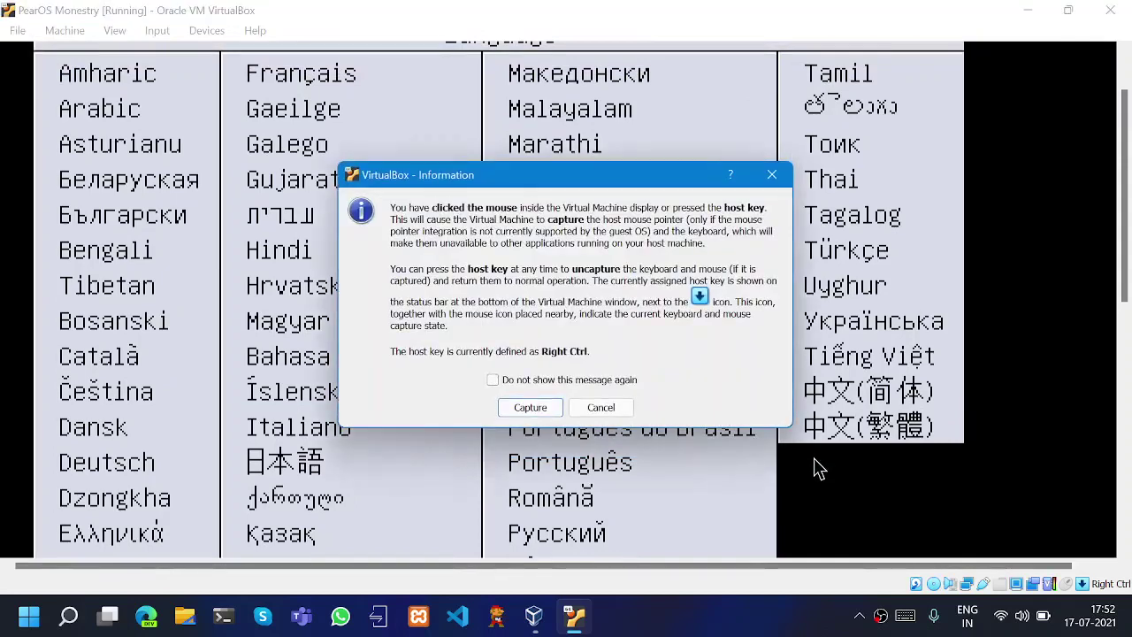
click(624, 404)
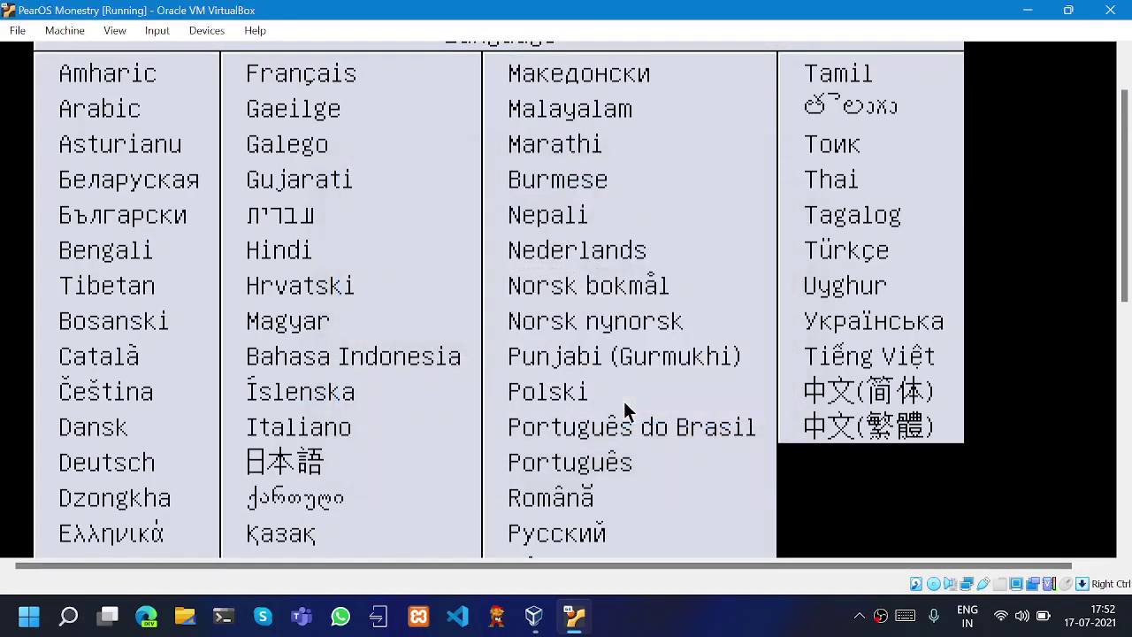
- Switch the machine to full screen and choose English as the boot loader language
key(ctrl+f)
key(Down)
key(Down)
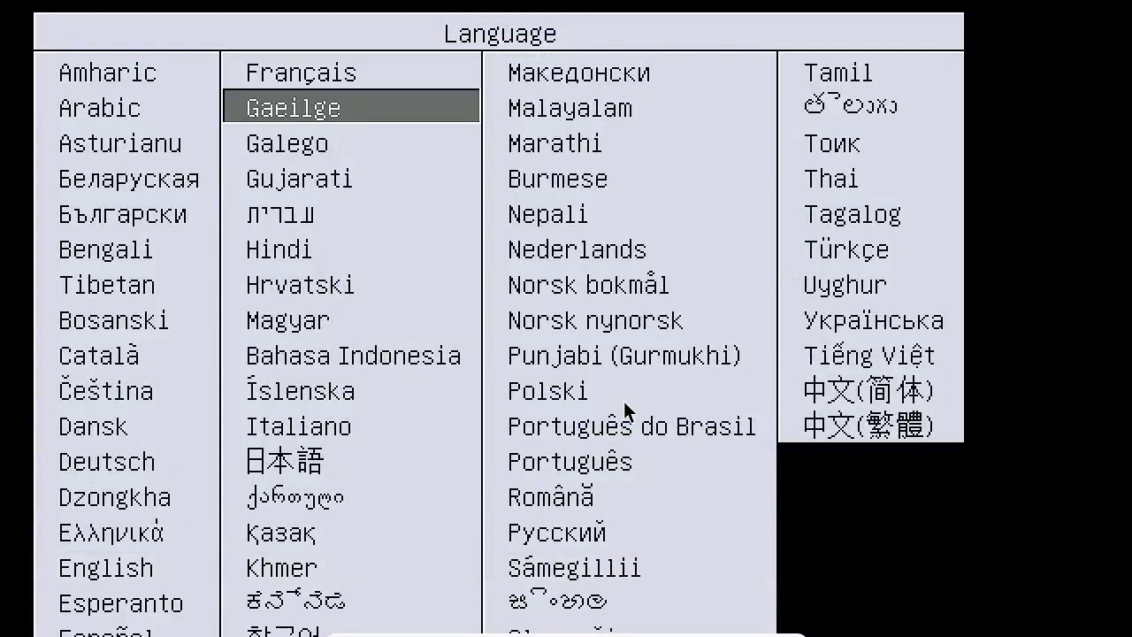
key(Down)
key(Down)
key(Left)
key(Down)
key(Down)
key(Down)
key(Down)
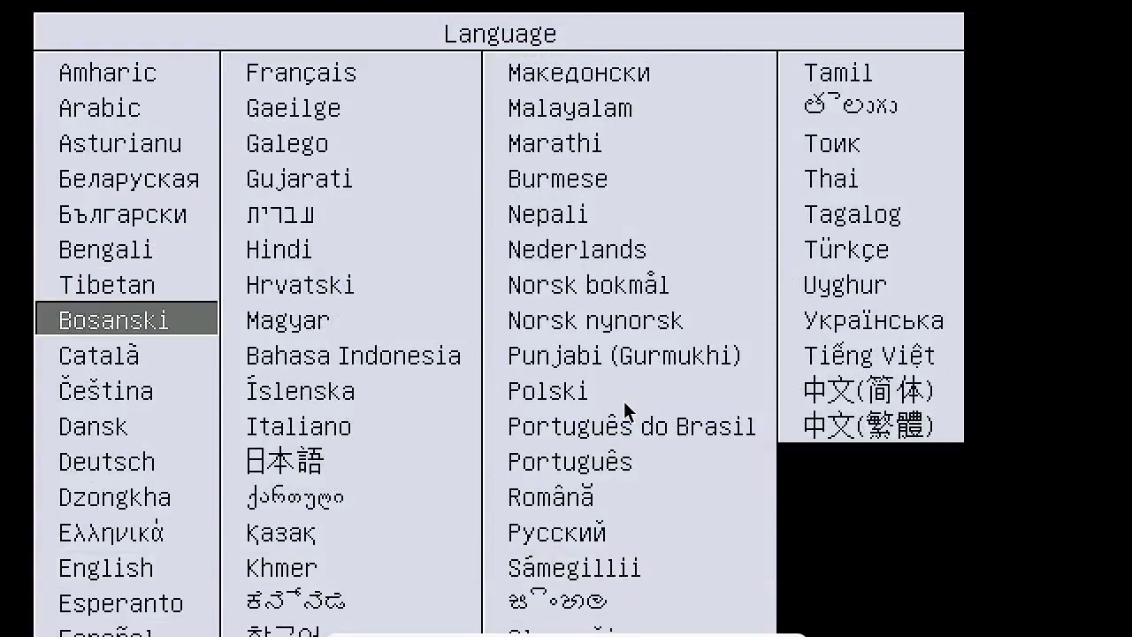
key(Down)
key(Down)
key(Down)
key(Down)
key(Down)
key(Down)
key(Down)
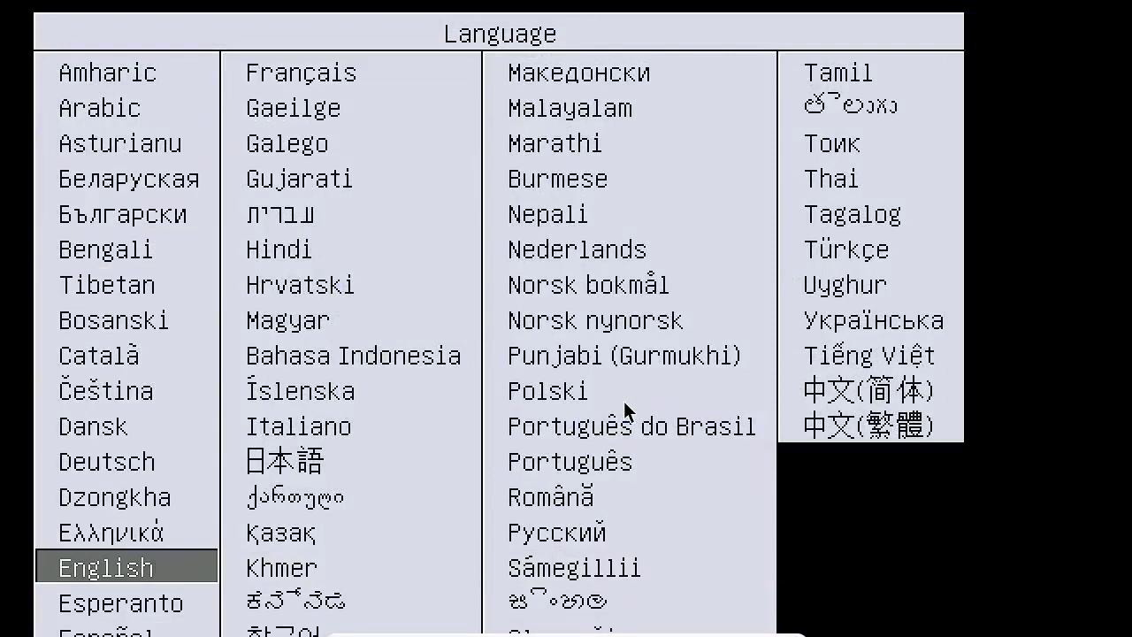
key(Return)
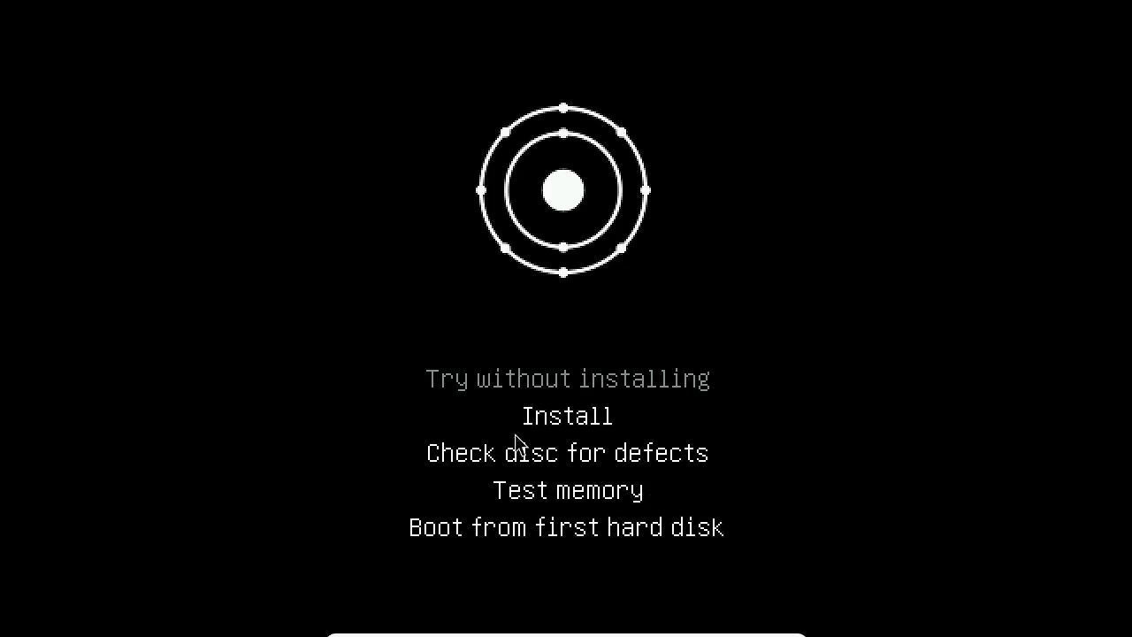
- Boot pearOS with the "Try without installing" option
key(Down)
key(Up)
key(Return)
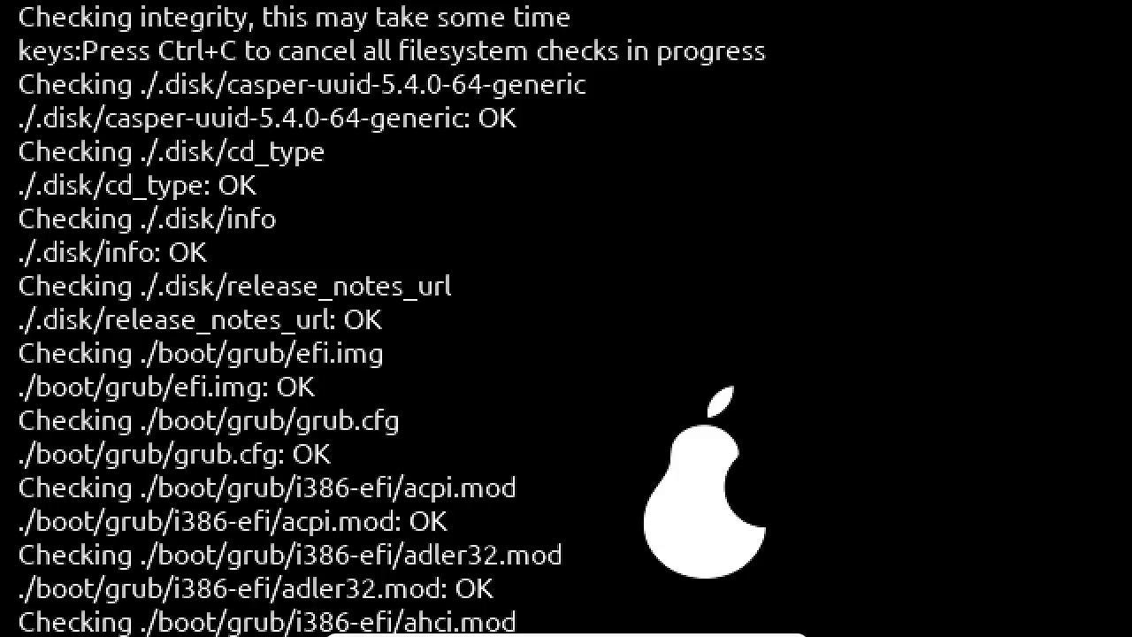
- Leave full-screen mode and examine the boot progress bar alongside the file integrity check
key(ctrl+f)
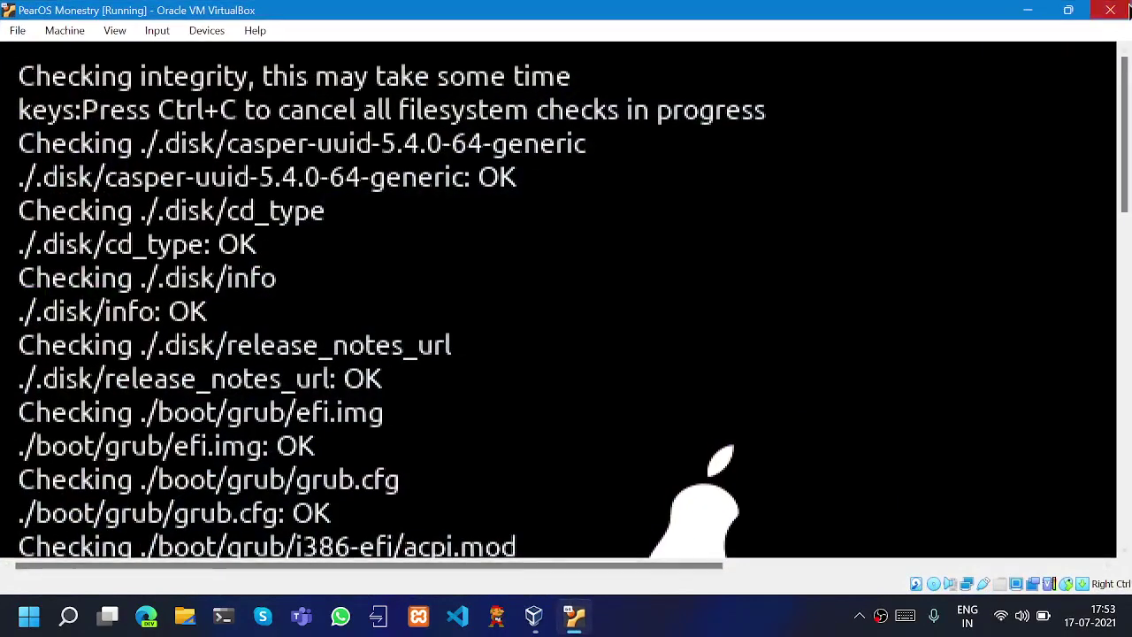
drag(1126, 95, 1086, 347)
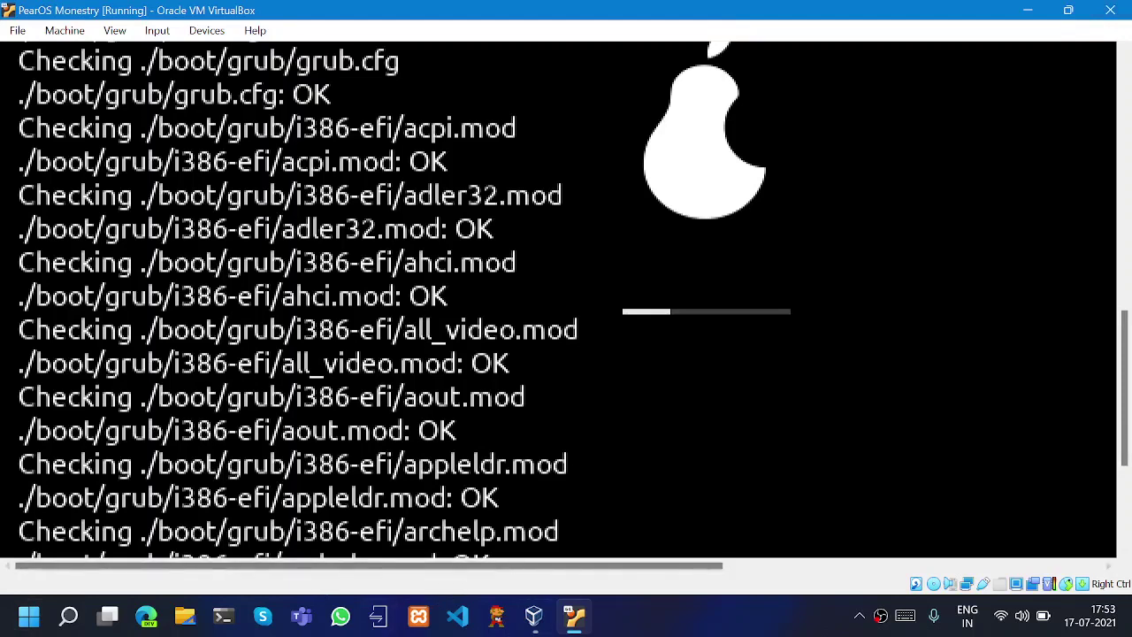
drag(461, 564, 631, 567)
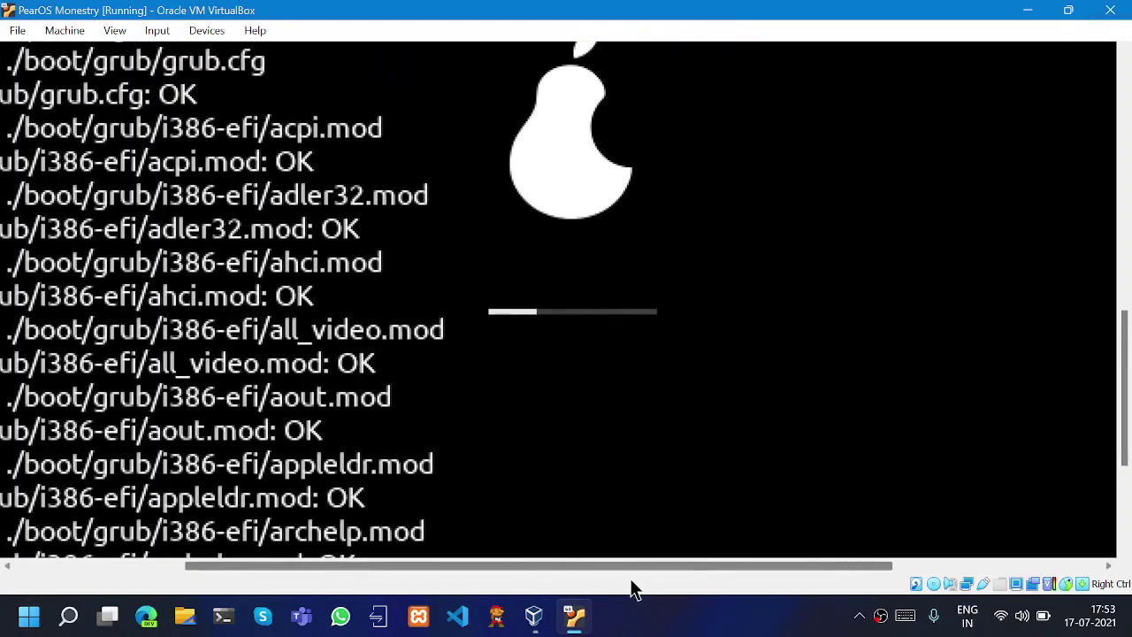
drag(1127, 384, 1126, 349)
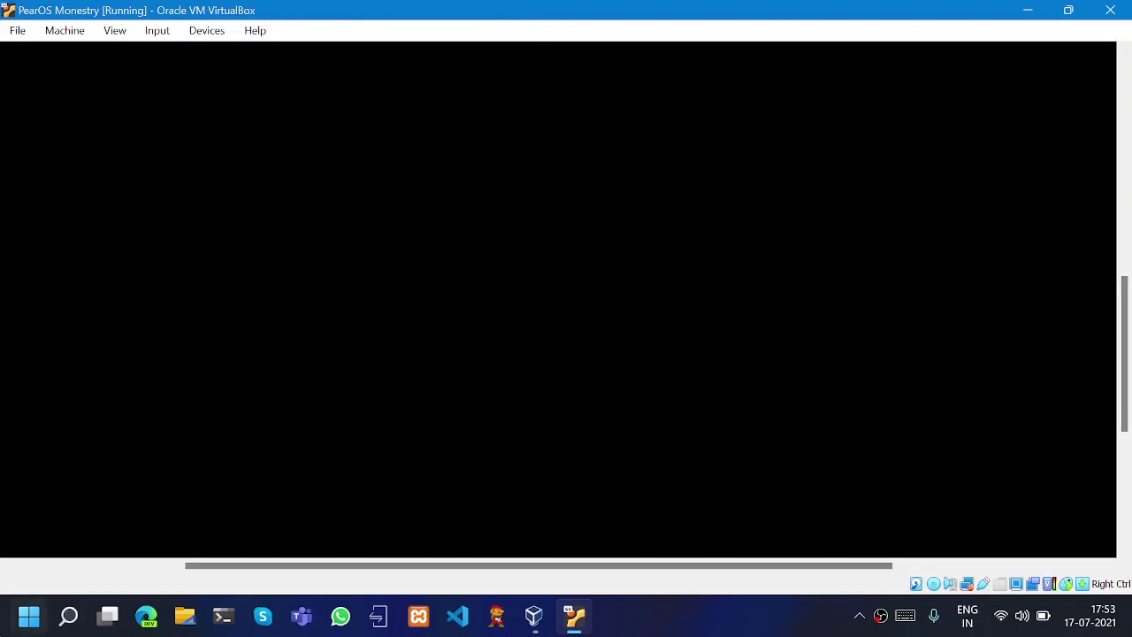
- Check the host's memory usage in Task Manager's performance view, and close Task Manager
right_click(29, 615)
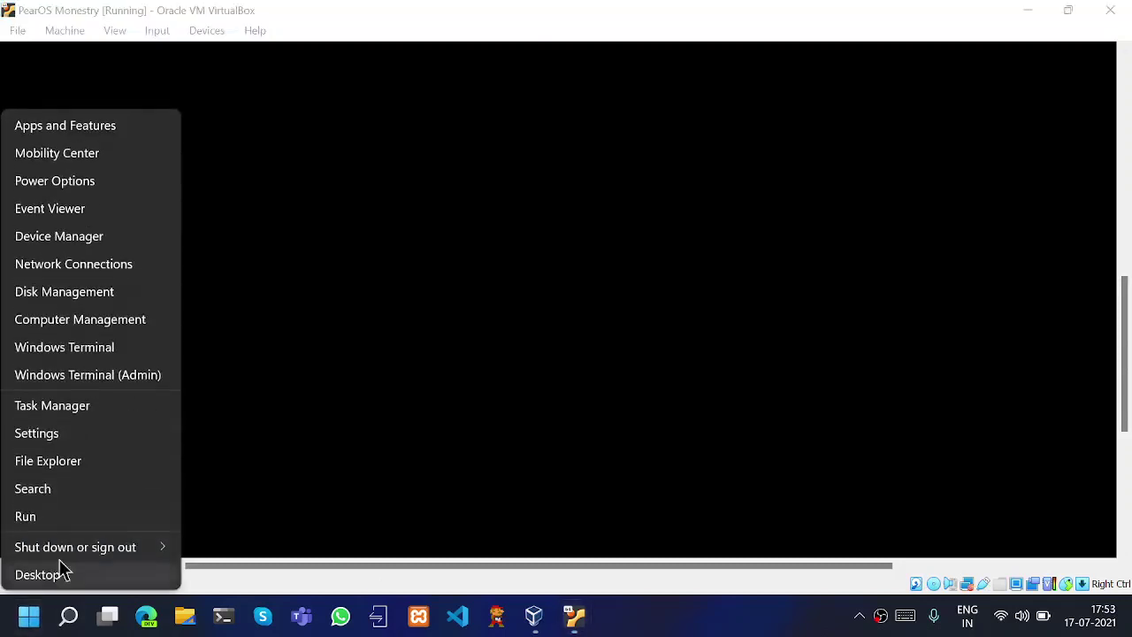
click(162, 407)
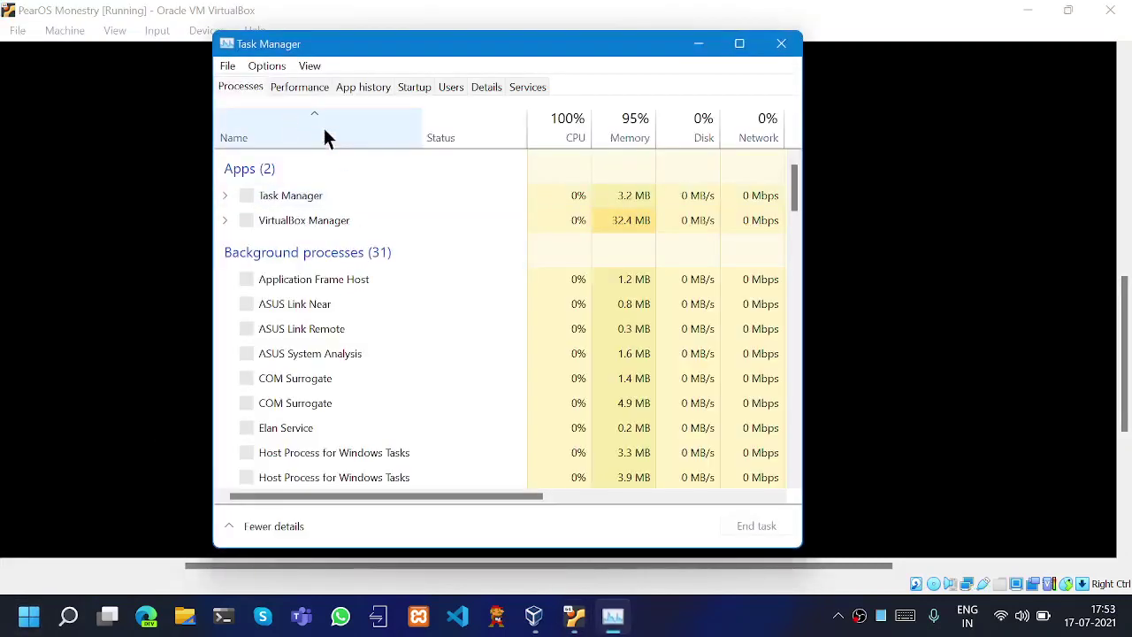
click(300, 86)
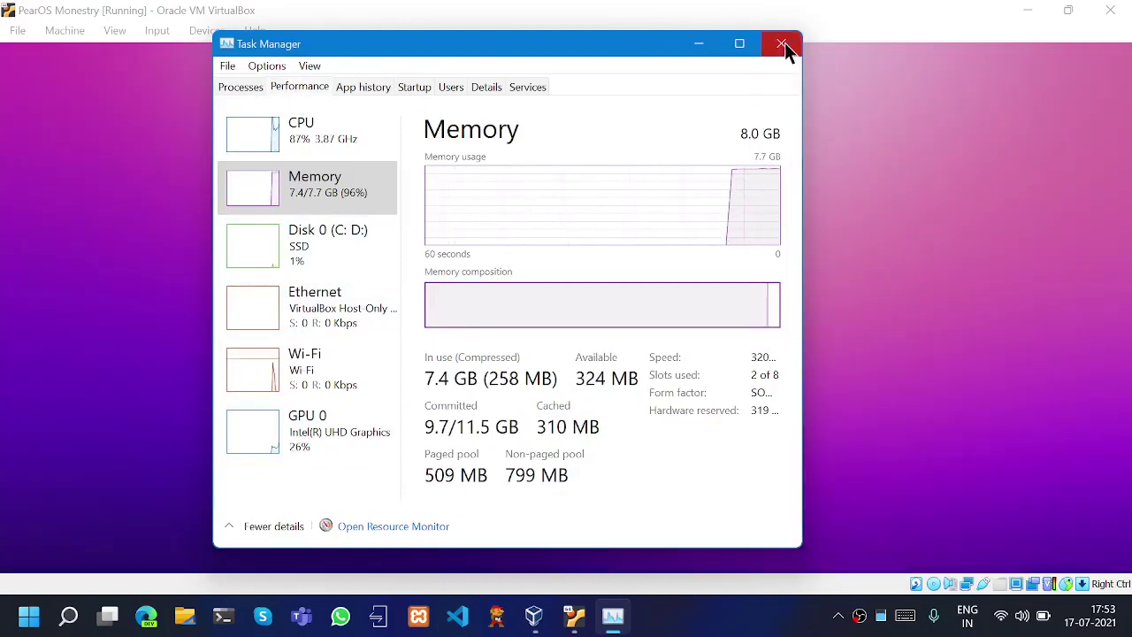
click(783, 43)
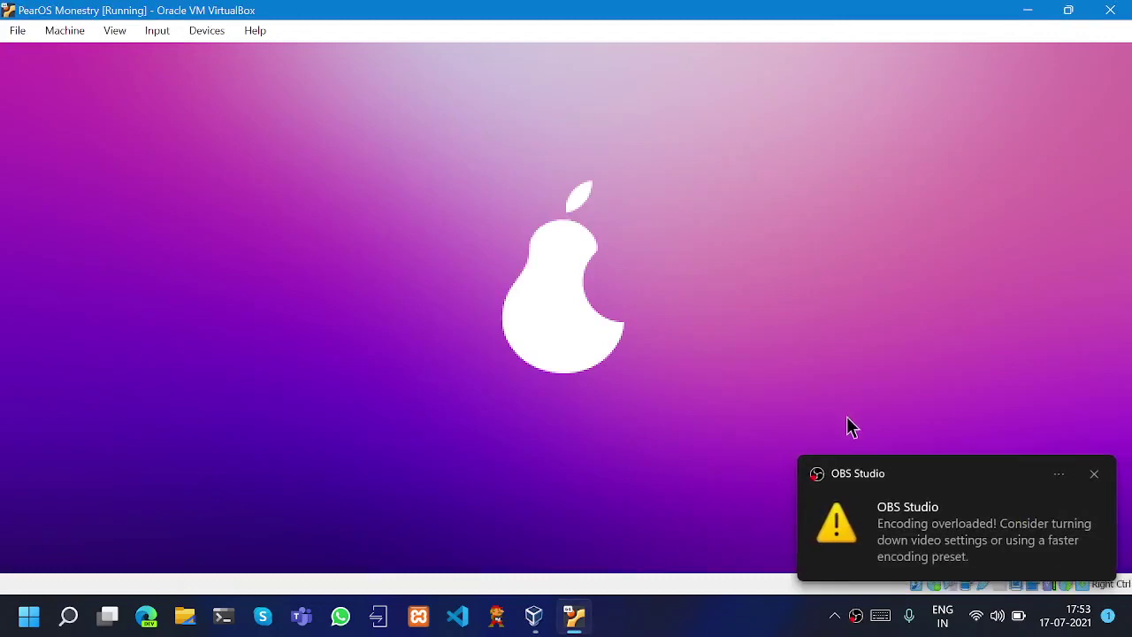
- Dismiss the OBS Studio encoding warning and the guest's wired connection notification
click(1094, 478)
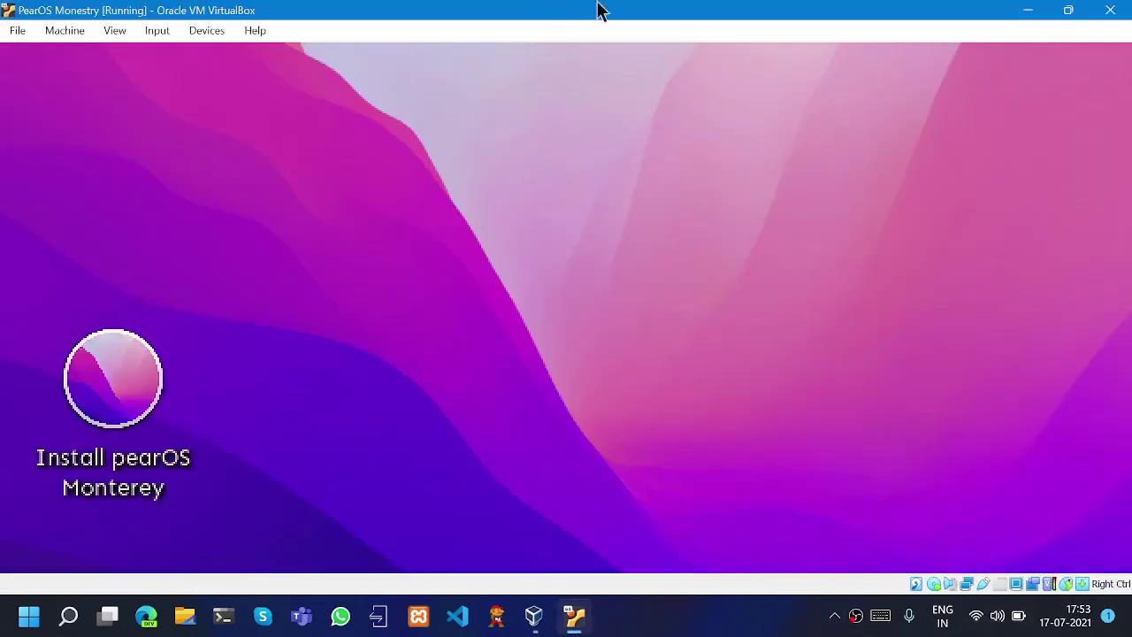
click(214, 34)
click(214, 33)
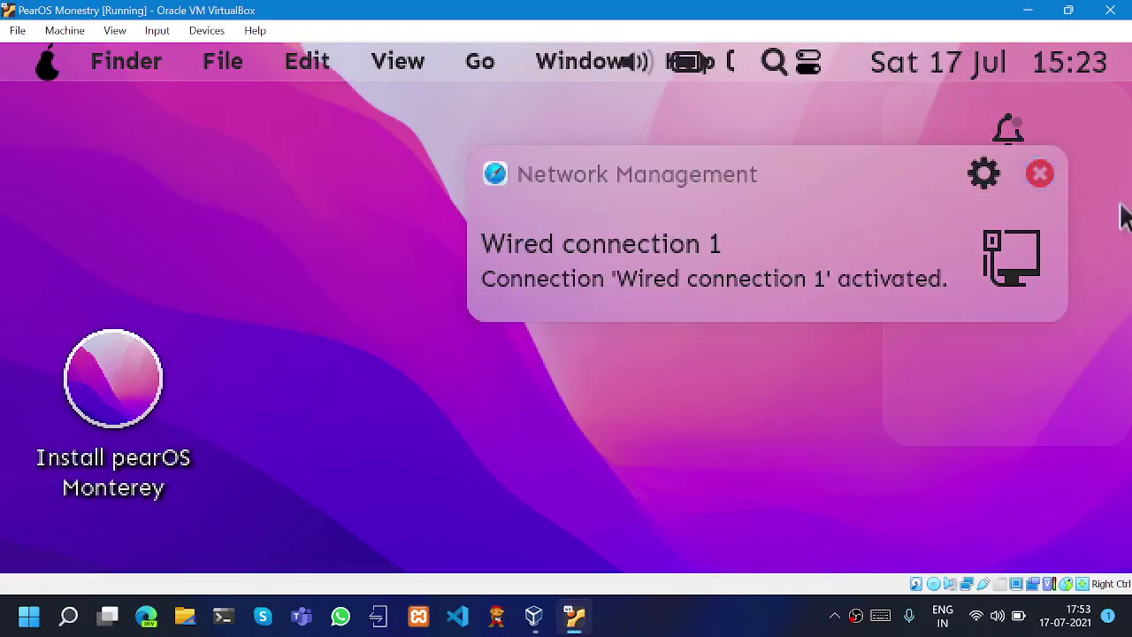
click(1040, 173)
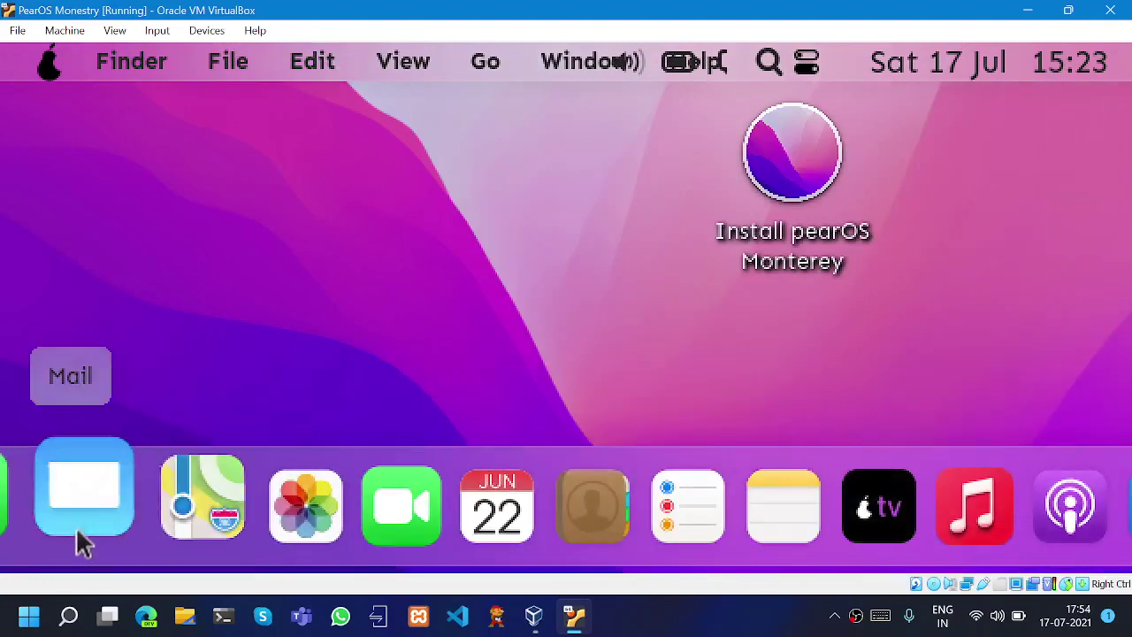
- Return the machine to full screen, view the system options in the pear menu, and close the menu
right_click(563, 257)
click(301, 327)
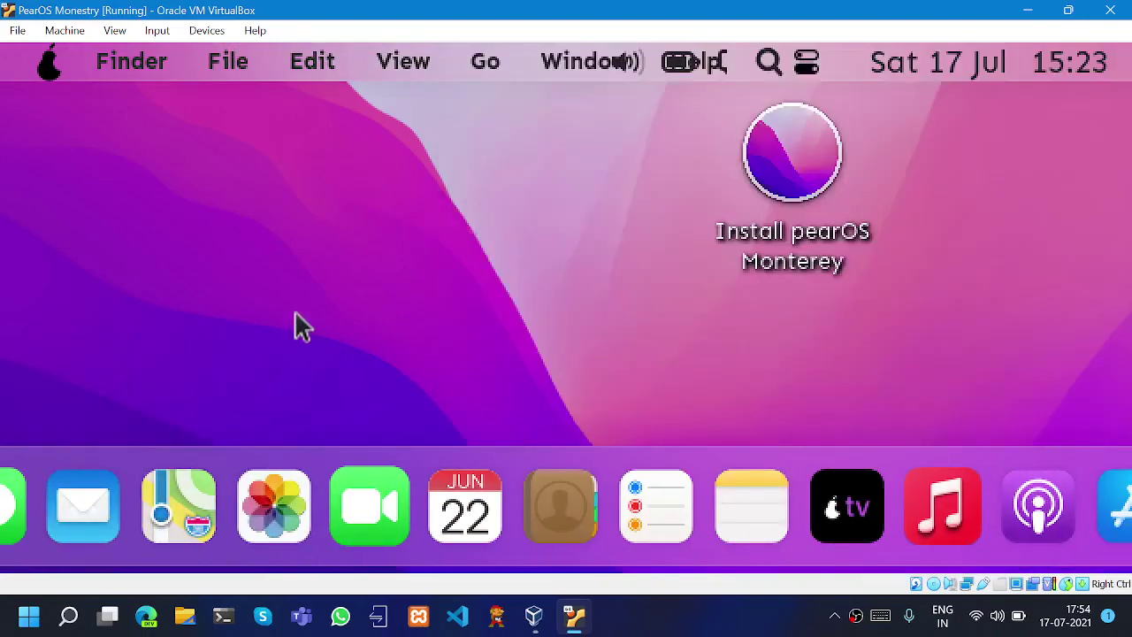
key(Control_R+f)
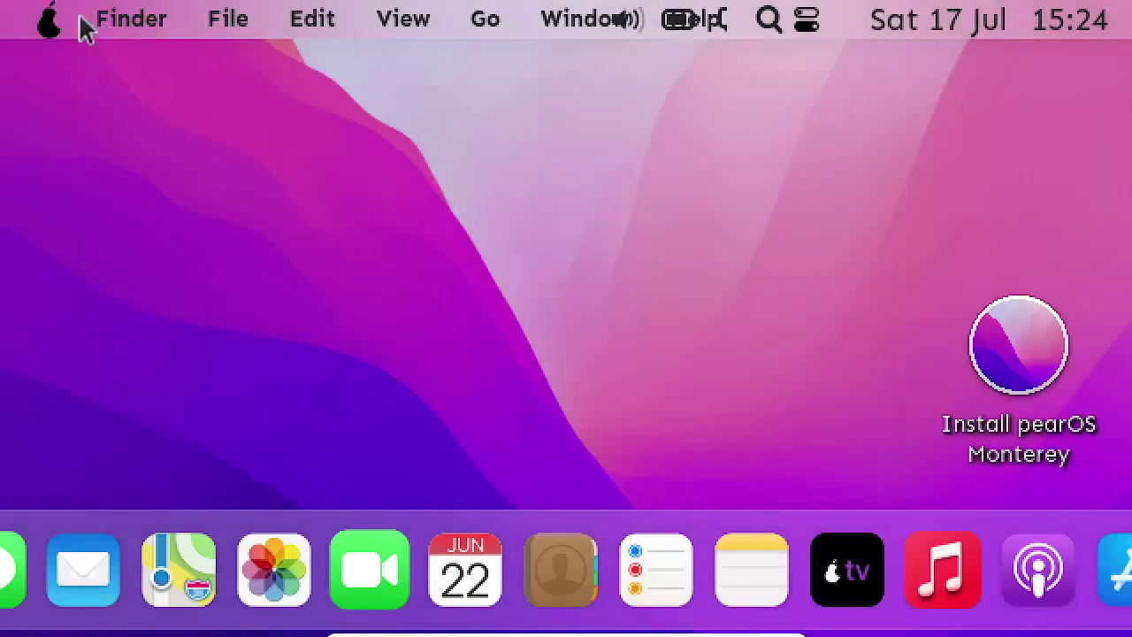
click(52, 23)
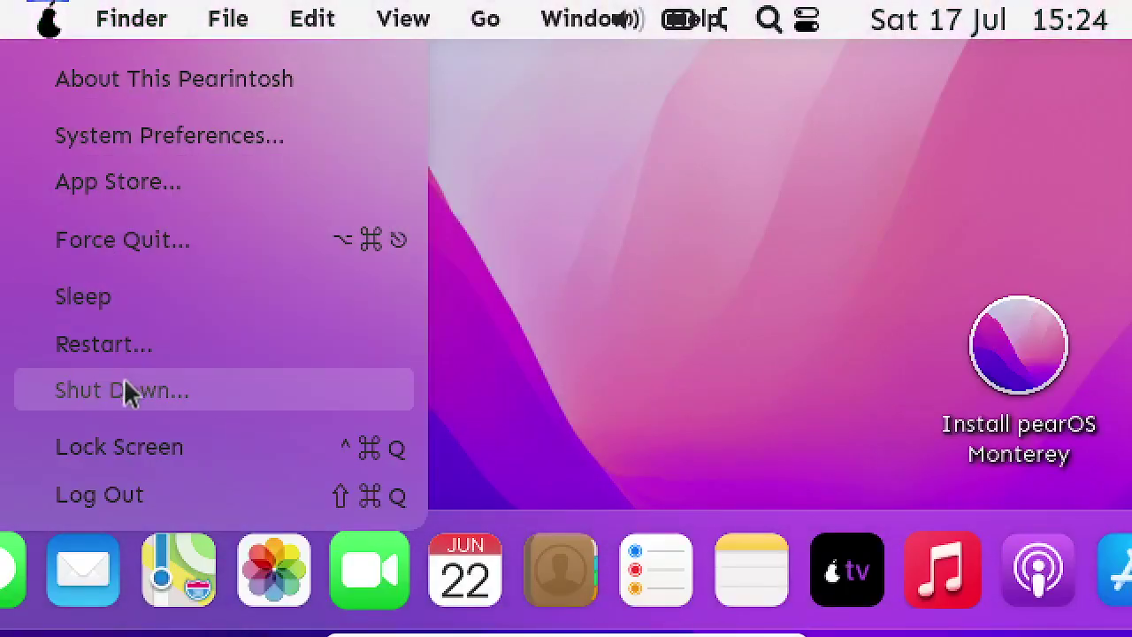
click(1017, 396)
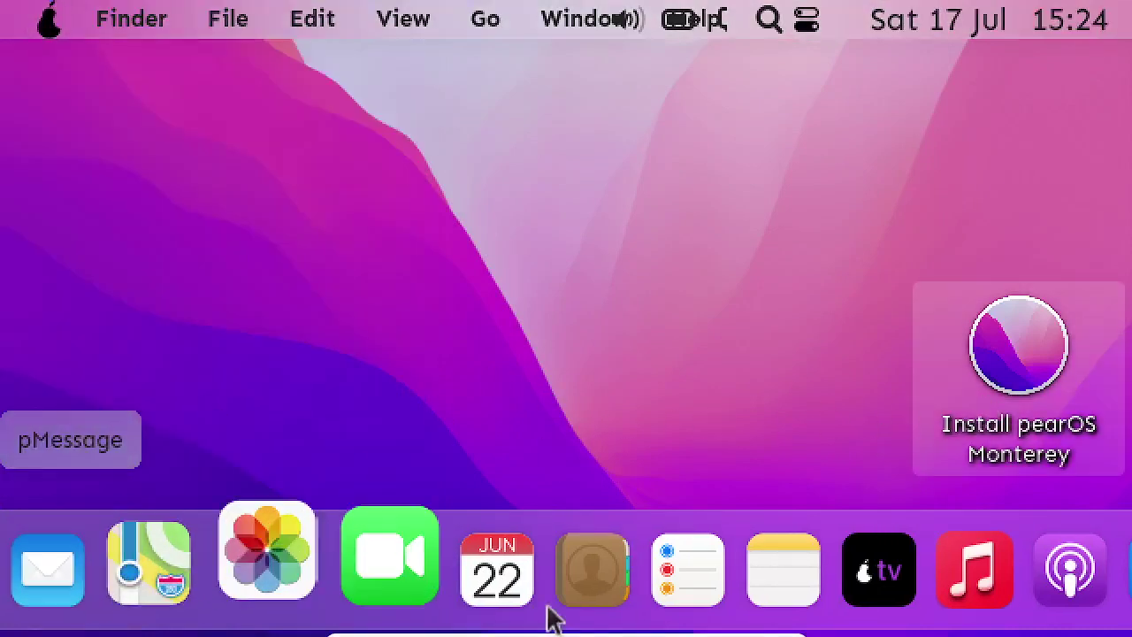
- Search the desktop for "settin" and look through the matching system settings entries
click(353, 170)
key(ctrl+space)
text(s)
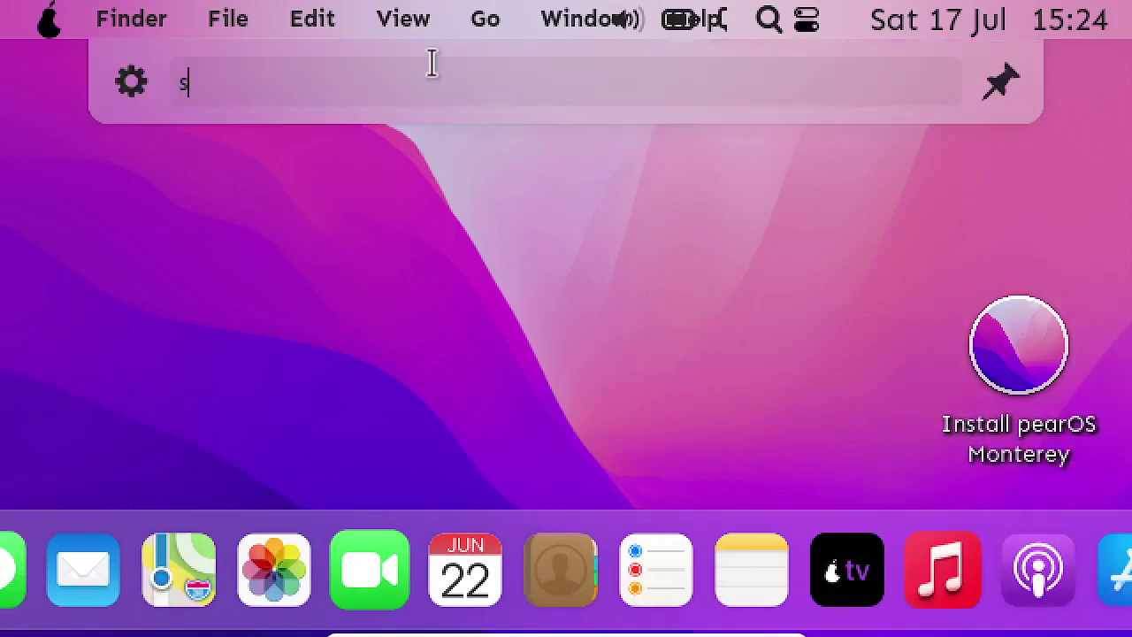
text(f)
key(BackSpace)
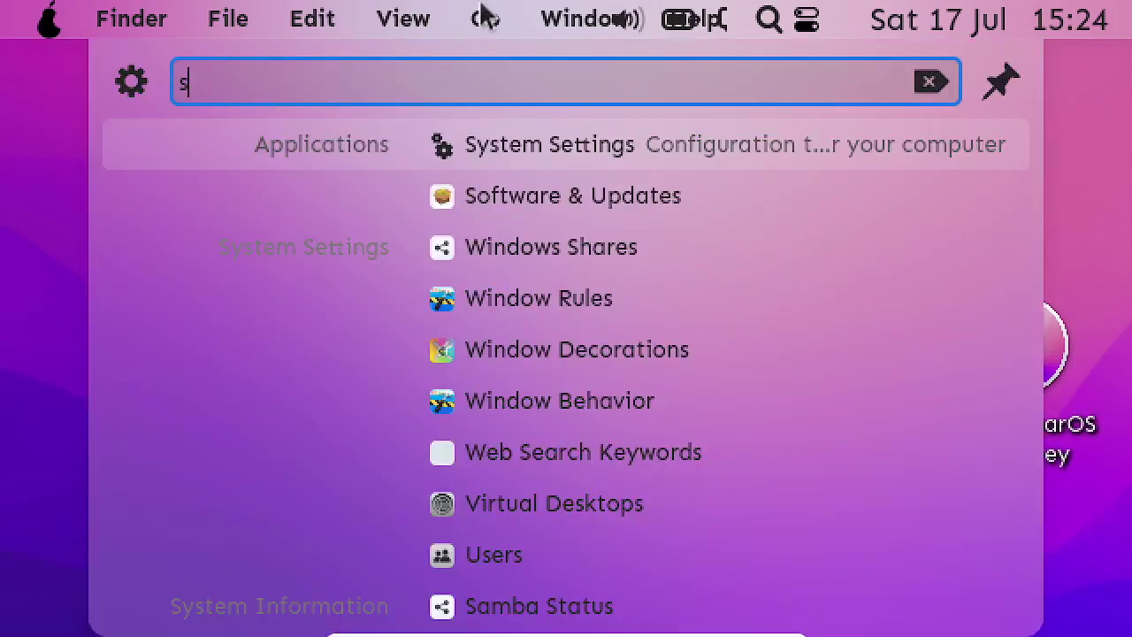
text(e)
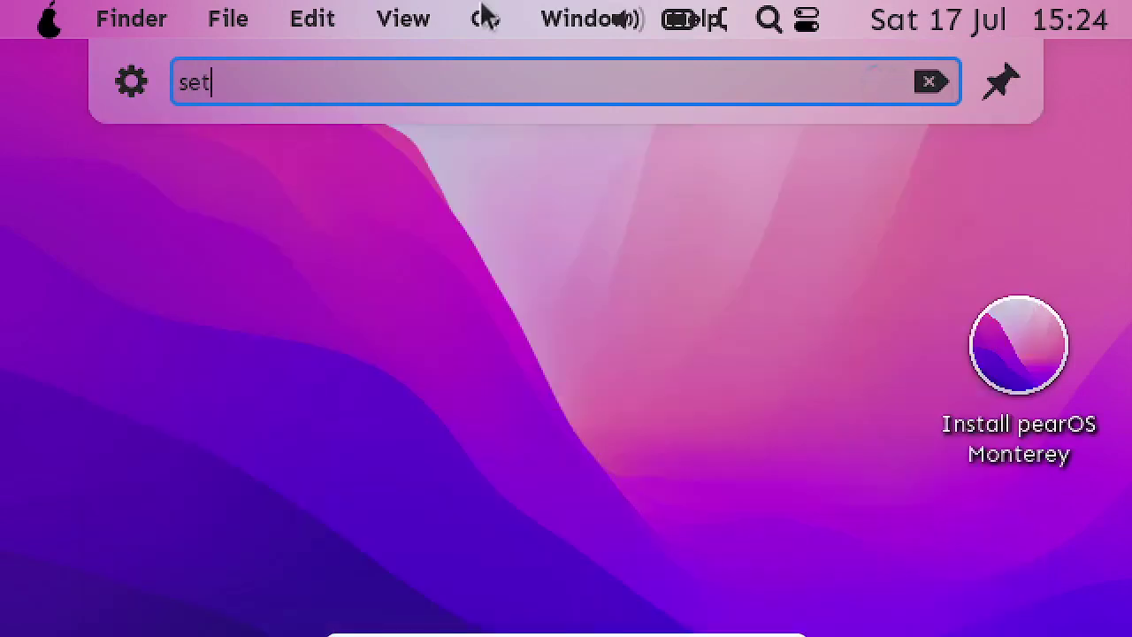
text(t)
key(BackSpace)
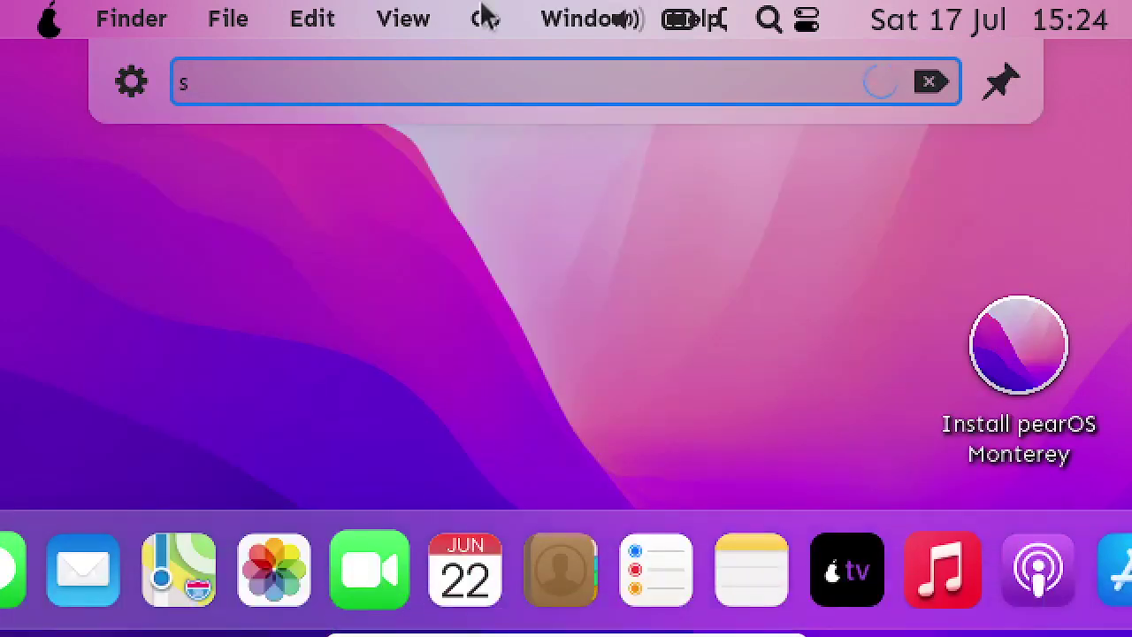
text(ettin)
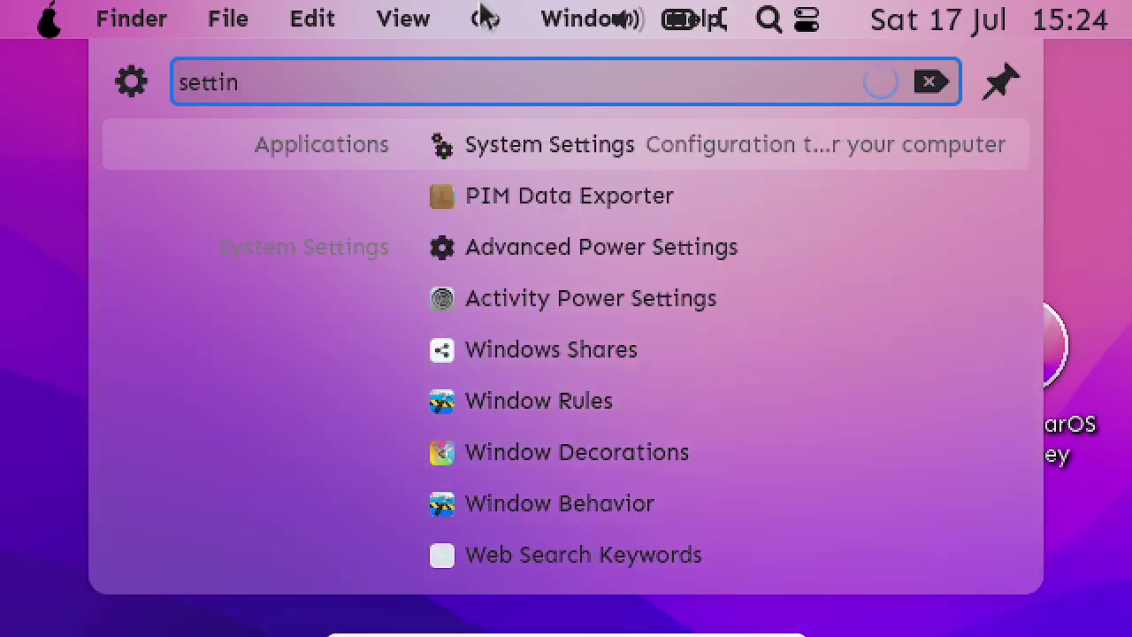
key(Down)
key(Down)
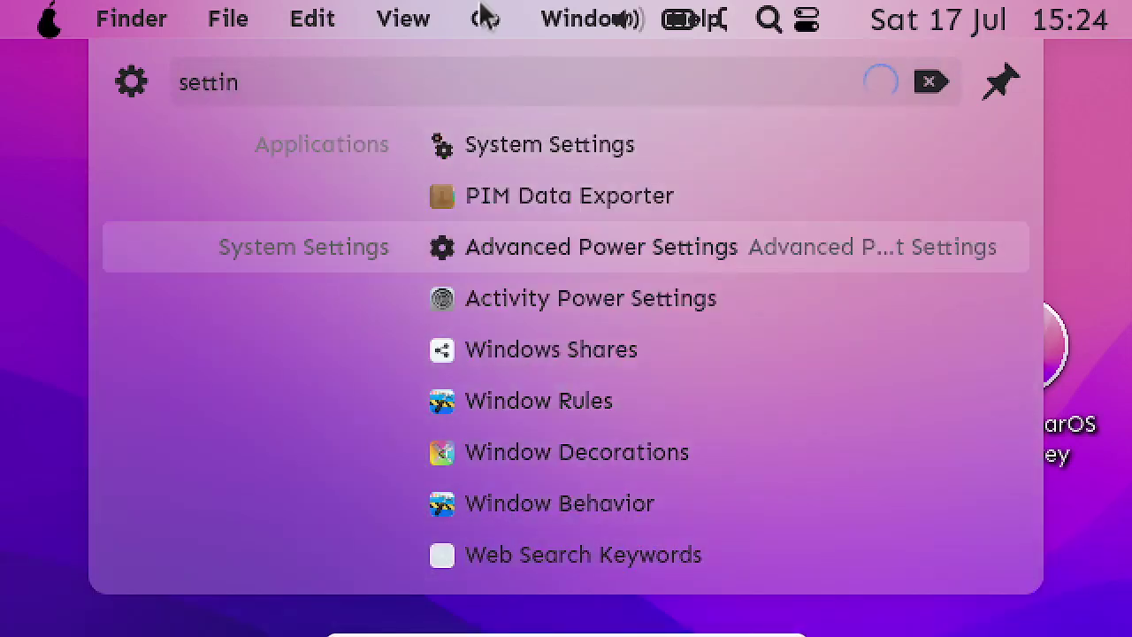
- Replace the search text with "display" and open Display Configuration
key(BackSpace)
key(BackSpace)
key(BackSpace)
key(BackSpace)
key(BackSpace)
key(BackSpace)
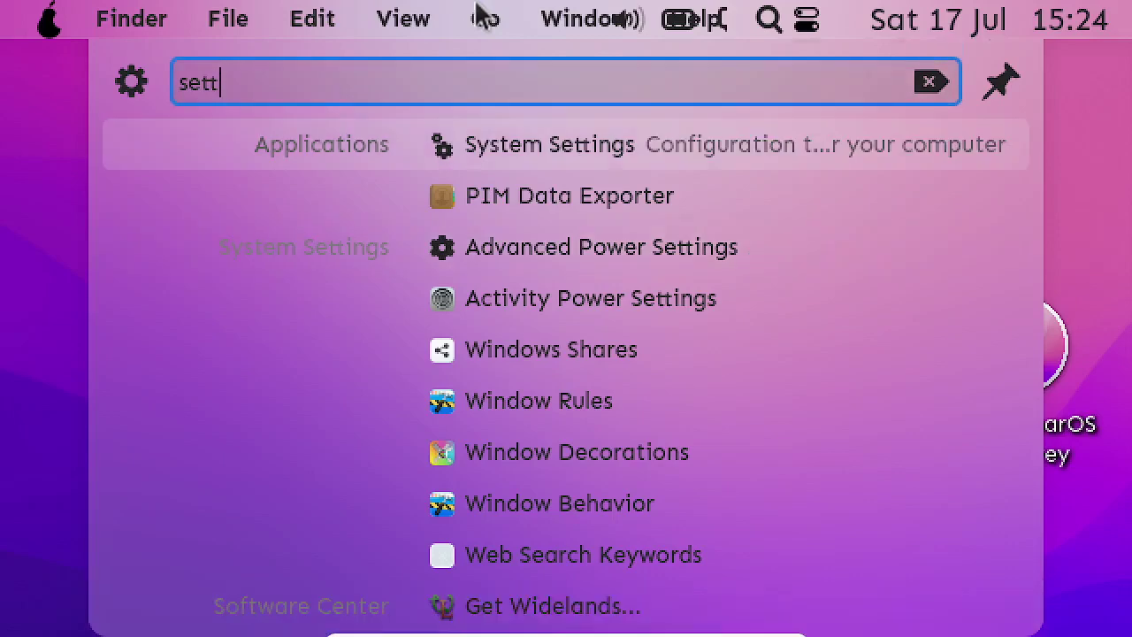
text(displ)
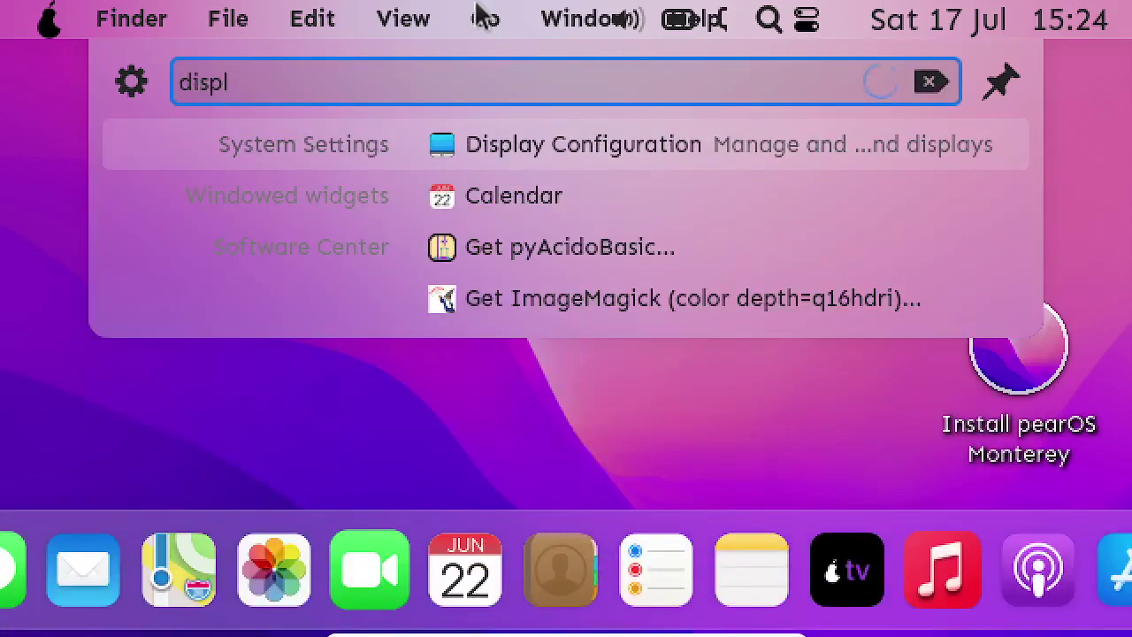
text(ay)
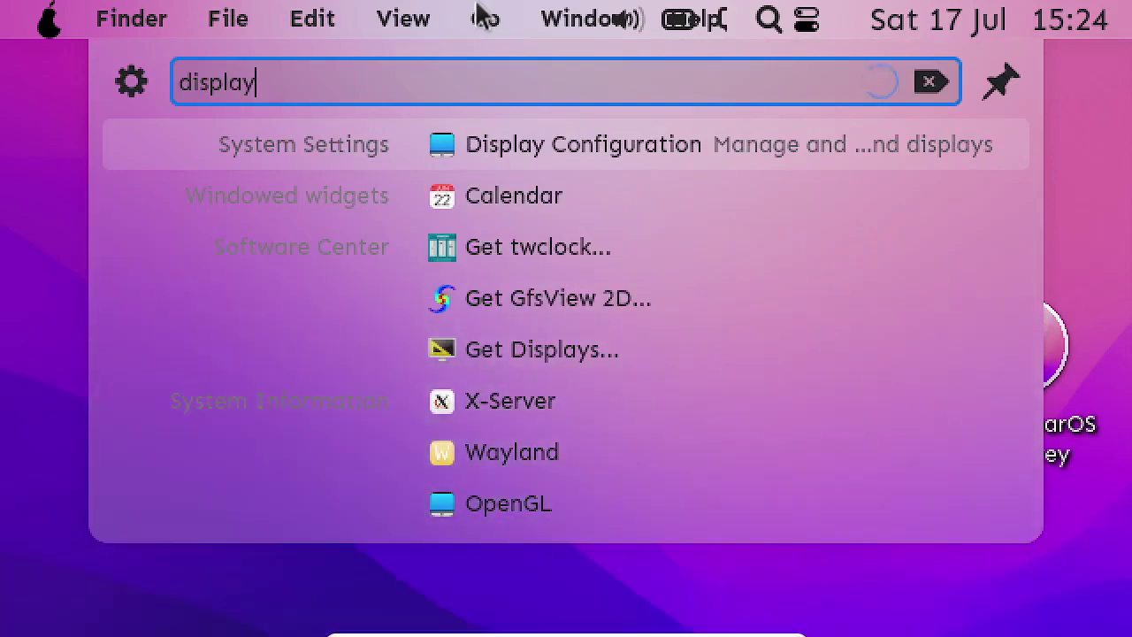
key(Return)
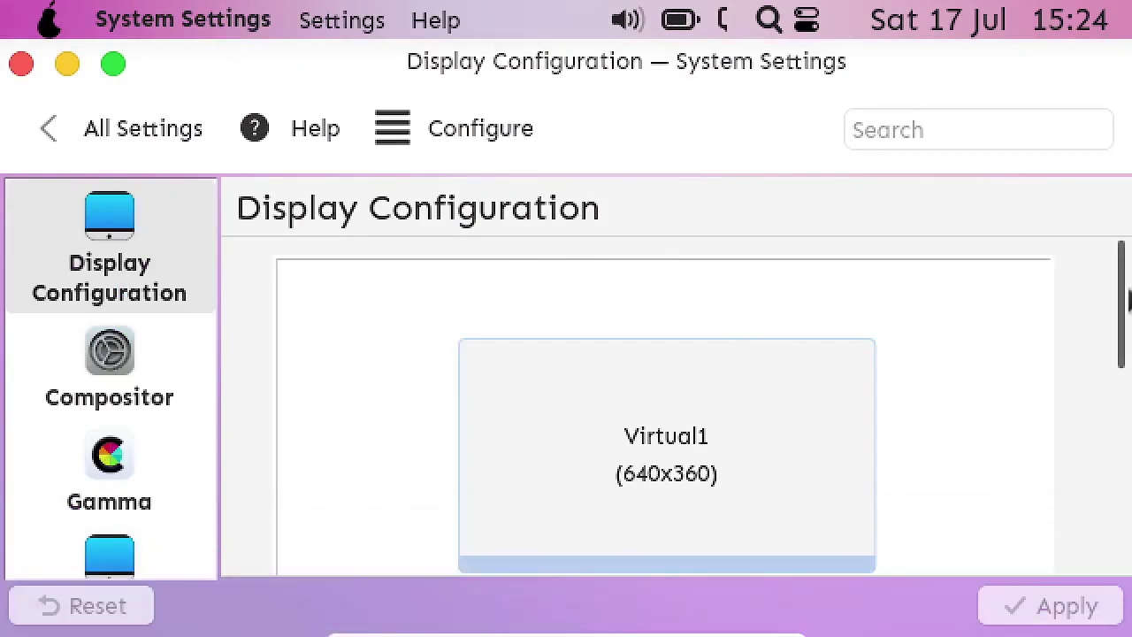
- Apply the 640x480 (4:3) resolution to the virtual display, and switch it back to 640x360 (16:9)
drag(1127, 303, 1128, 457)
click(617, 325)
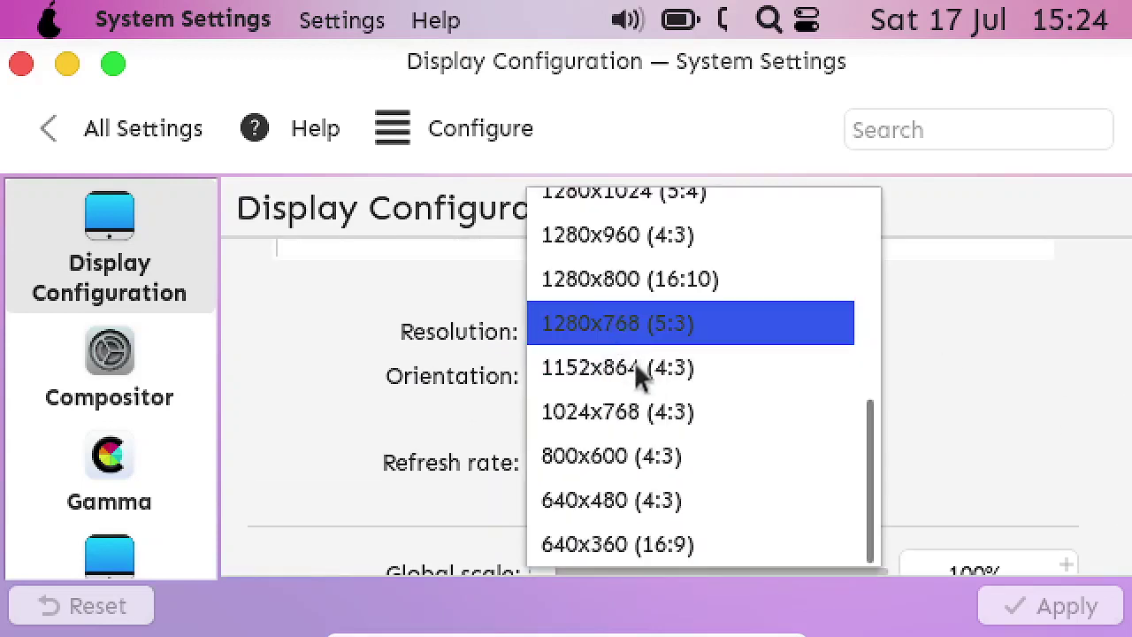
click(693, 510)
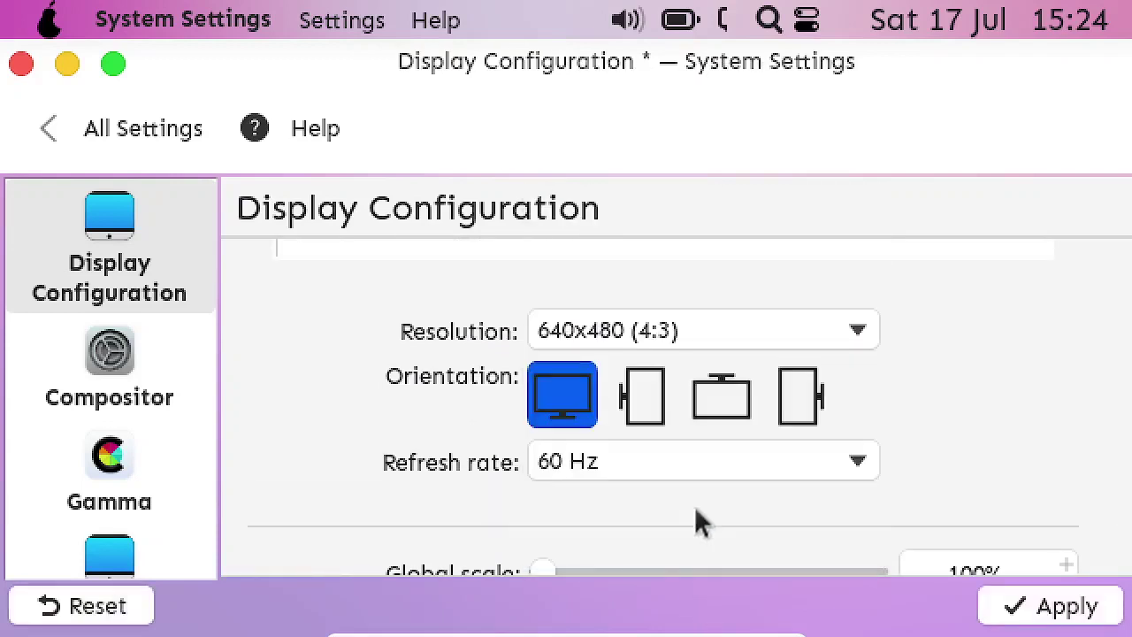
click(1037, 611)
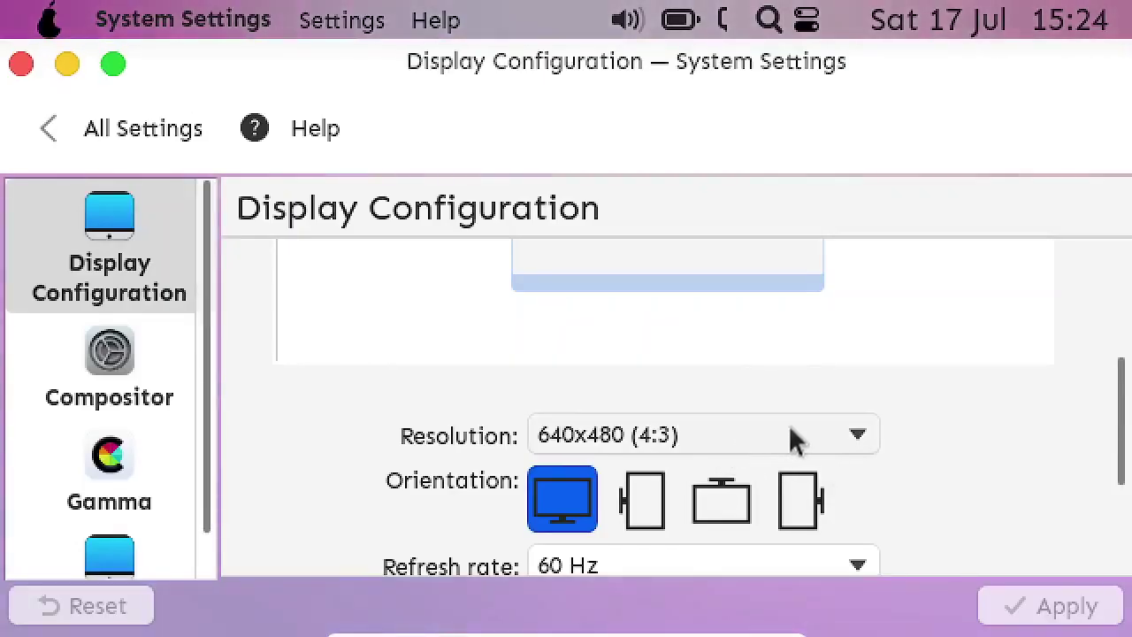
click(807, 445)
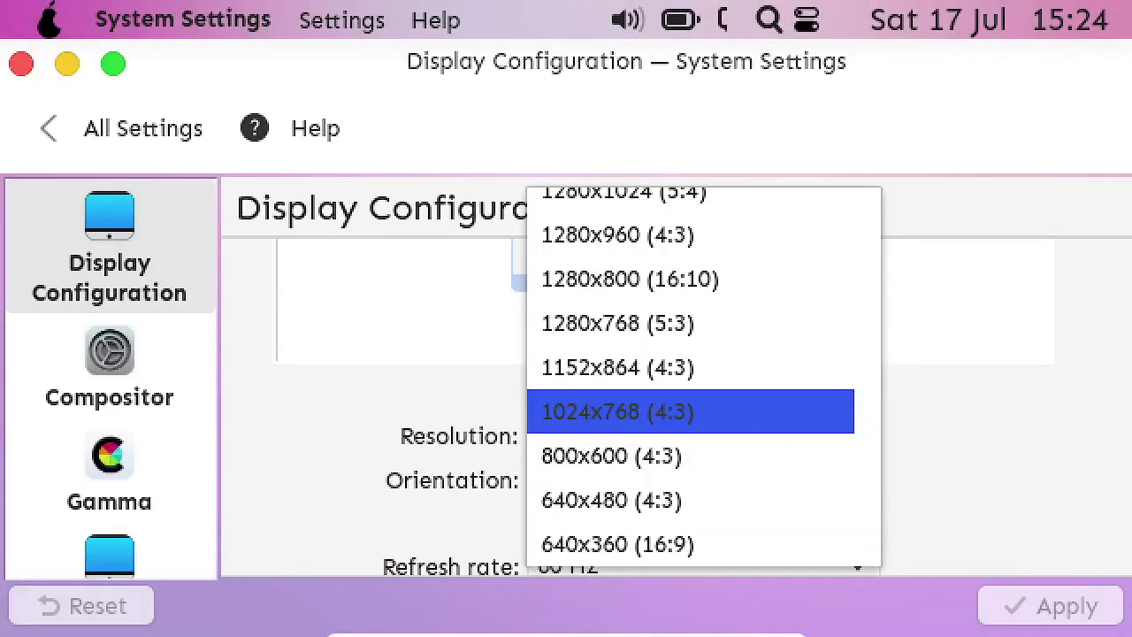
click(695, 555)
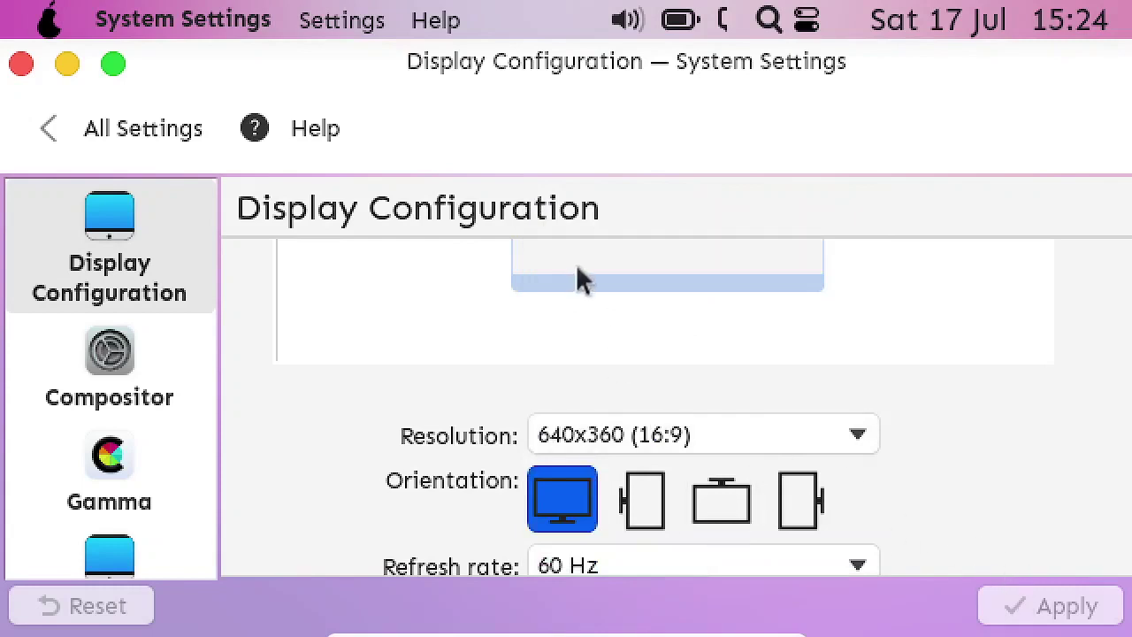
- Leave full-screen mode, put the VirtualBox Manager away, and view the resize options for Virtual Screen 1
key(ctrl+f)
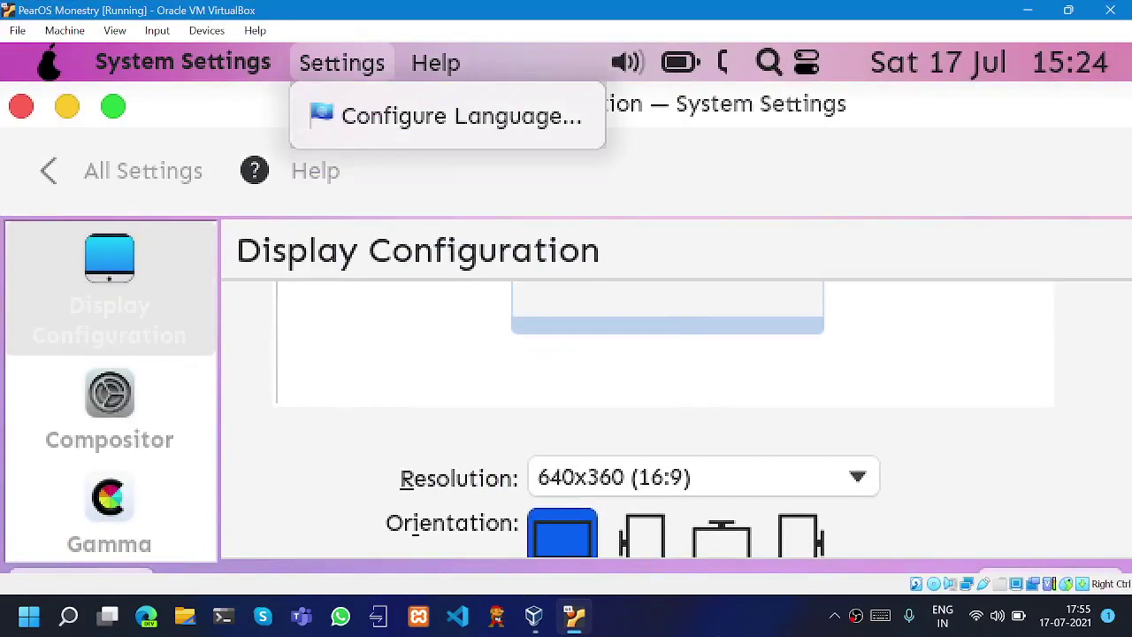
click(721, 633)
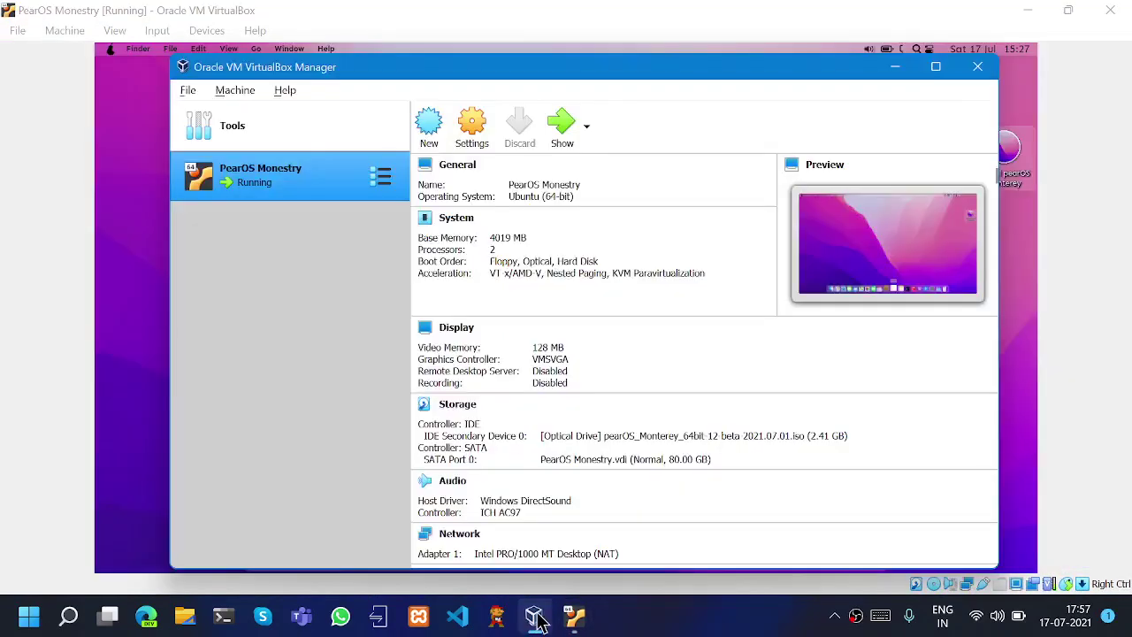
click(534, 616)
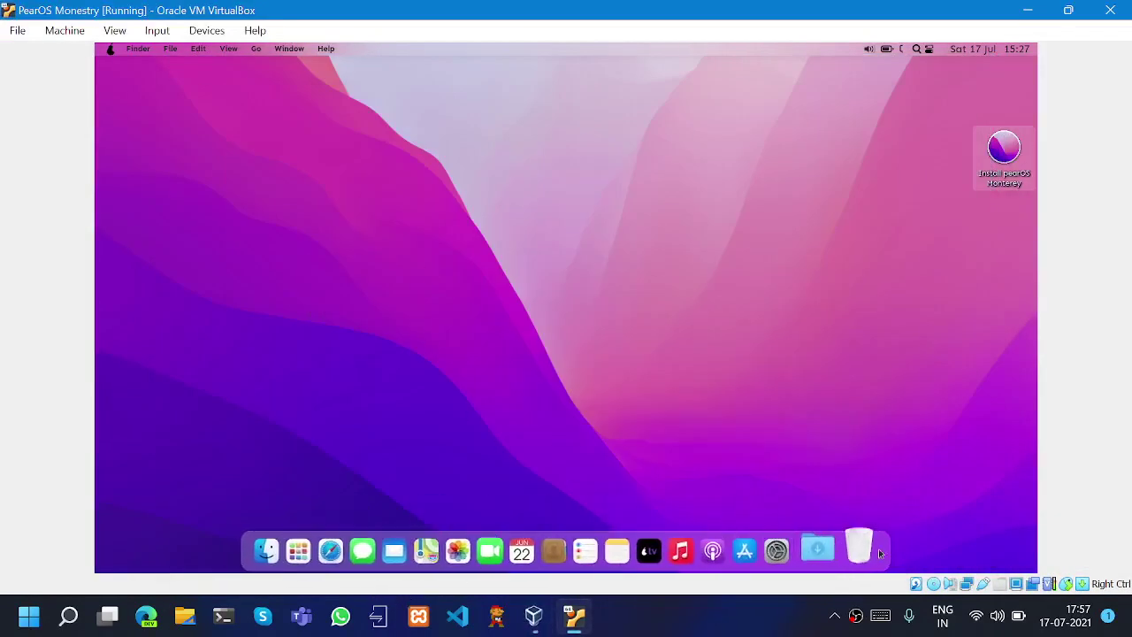
click(115, 30)
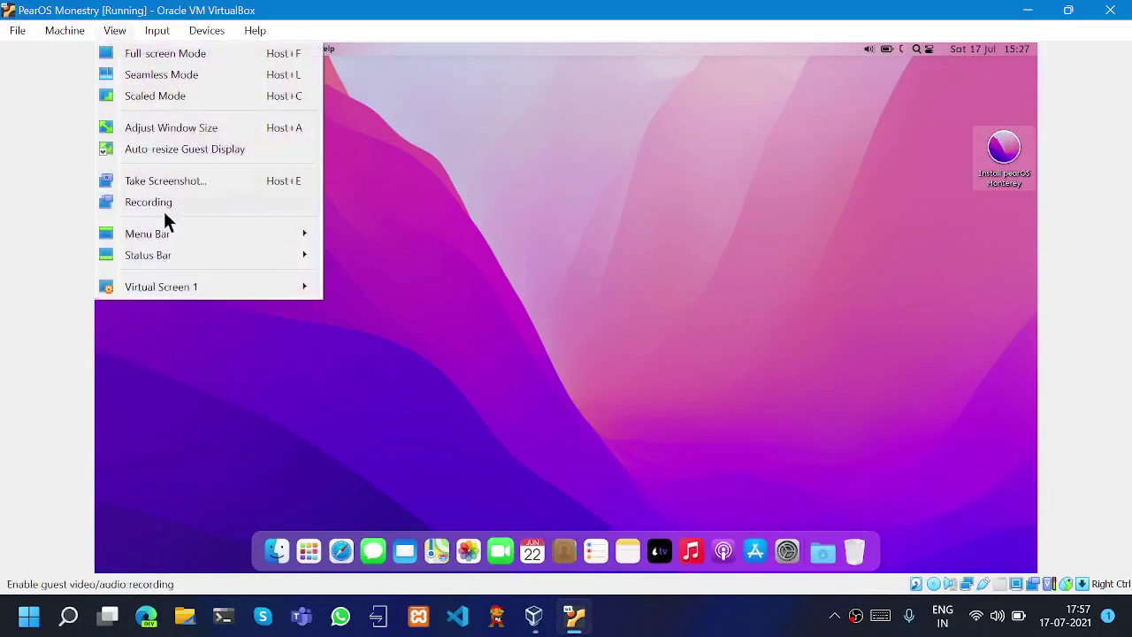
mouse_move(234, 290)
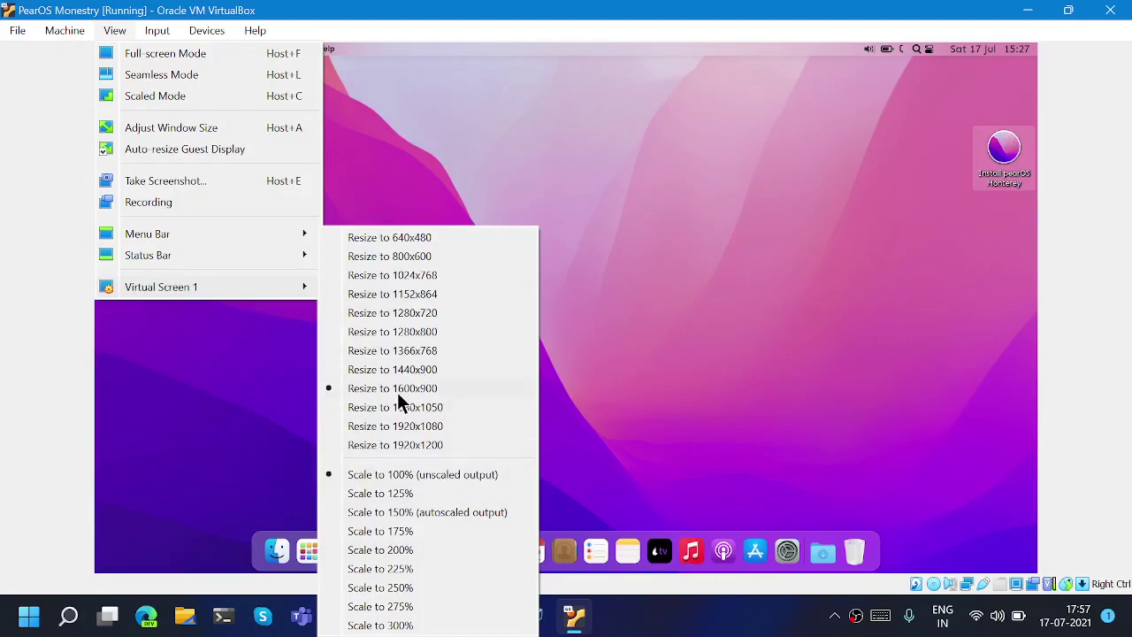
click(754, 365)
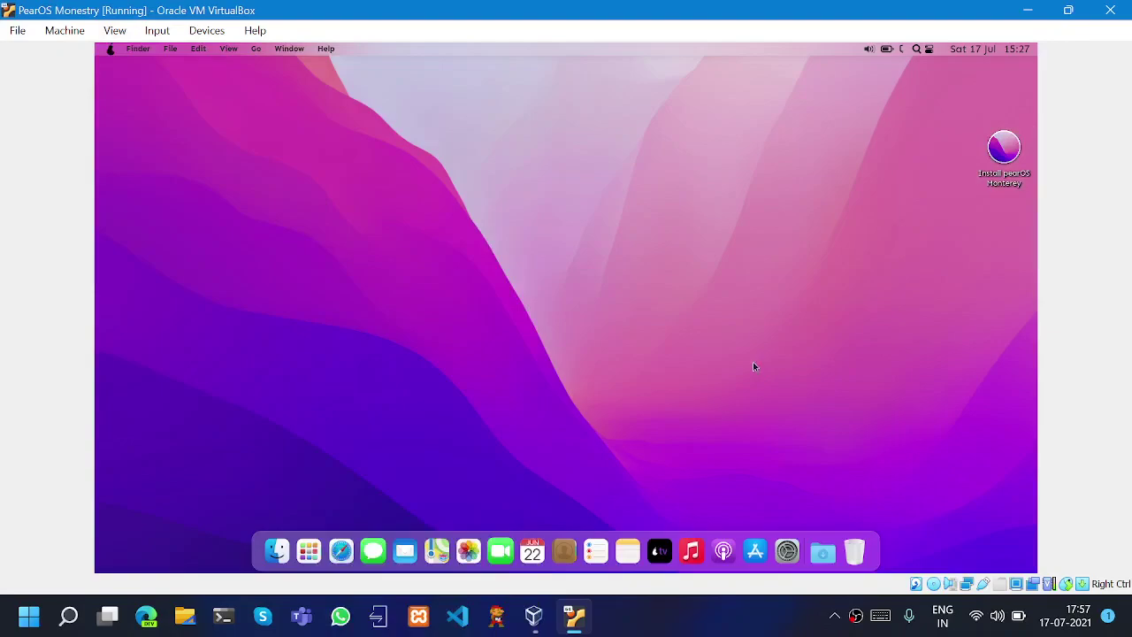
- Return the machine to full screen and move the Install pearOS Monterey icon to the desktop's upper-left corner
key(ctrl+f)
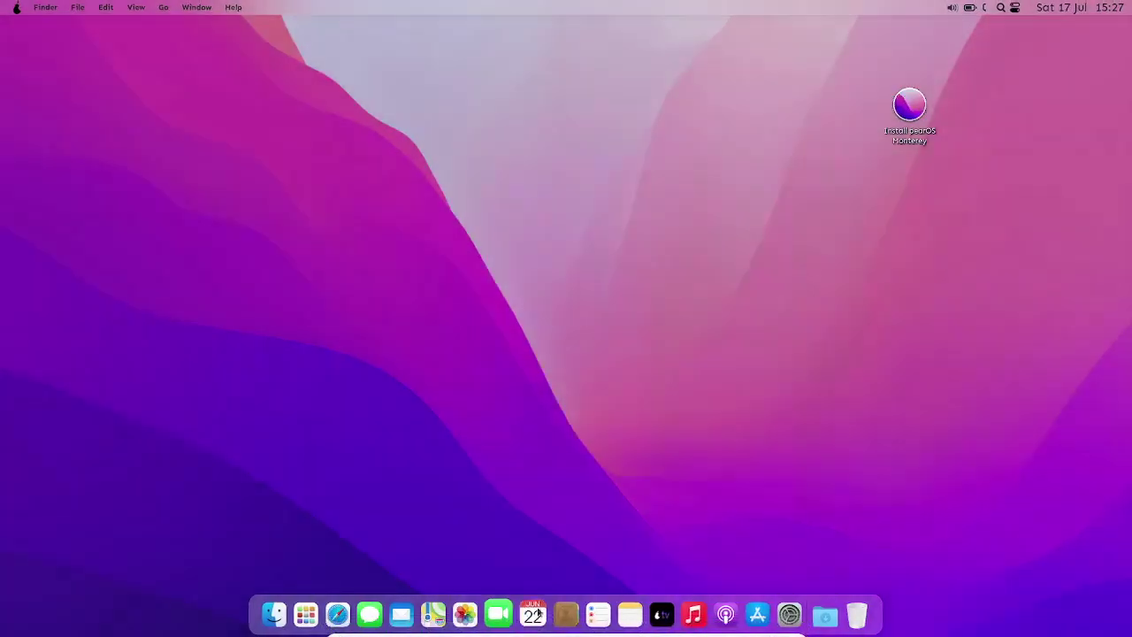
click(1100, 133)
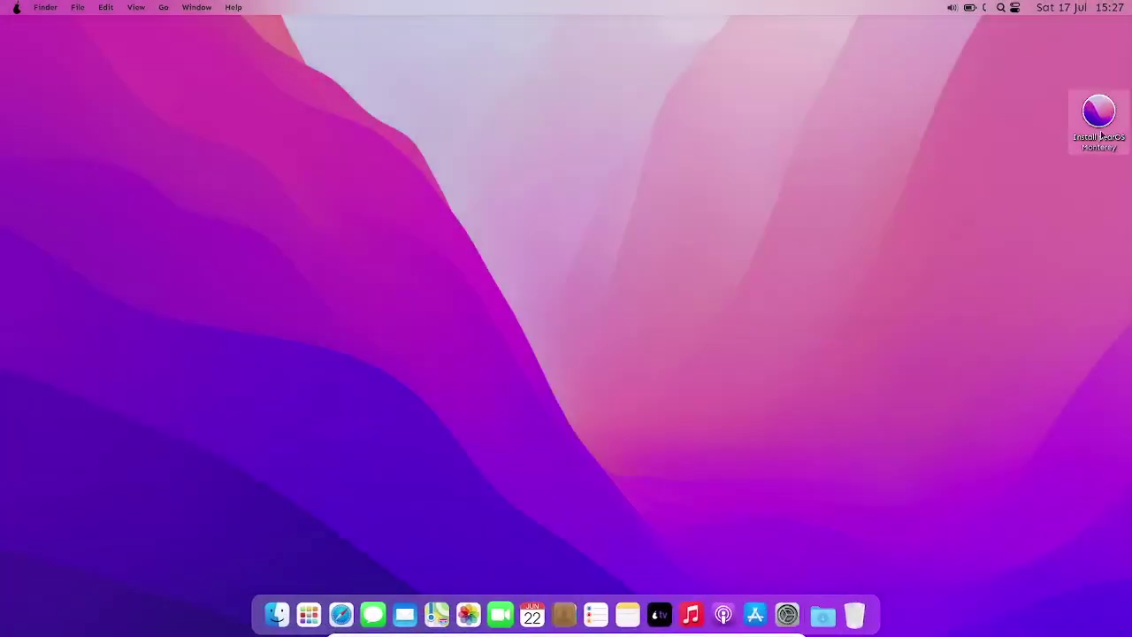
drag(1101, 132, 51, 60)
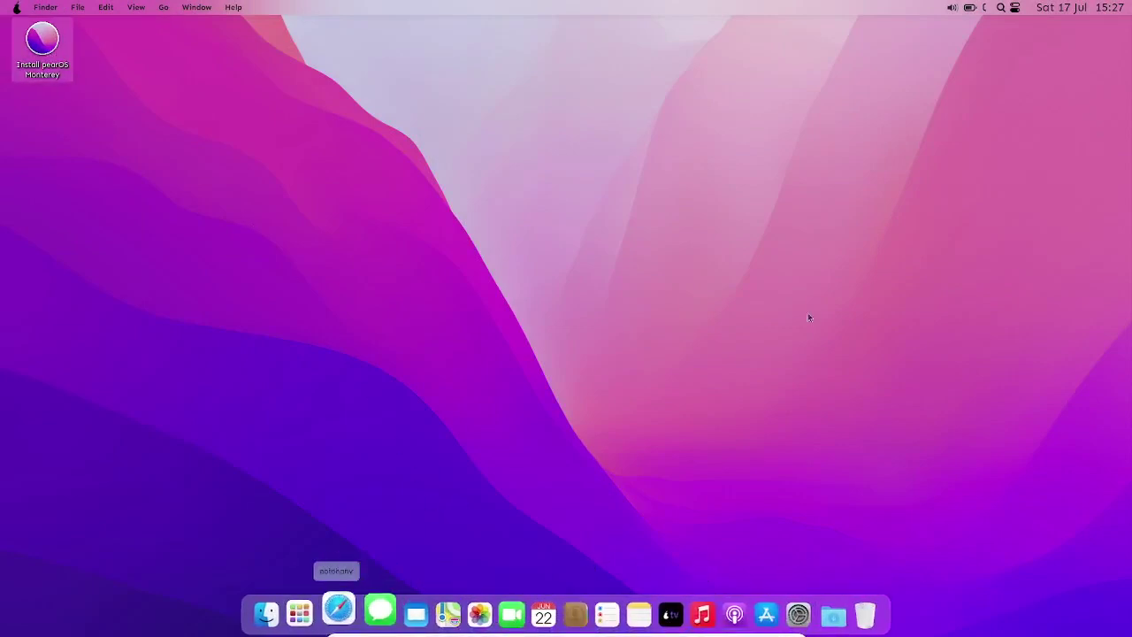
- Open the file manager, maximize its window, view the Desktop folder's contents, and close it
click(276, 610)
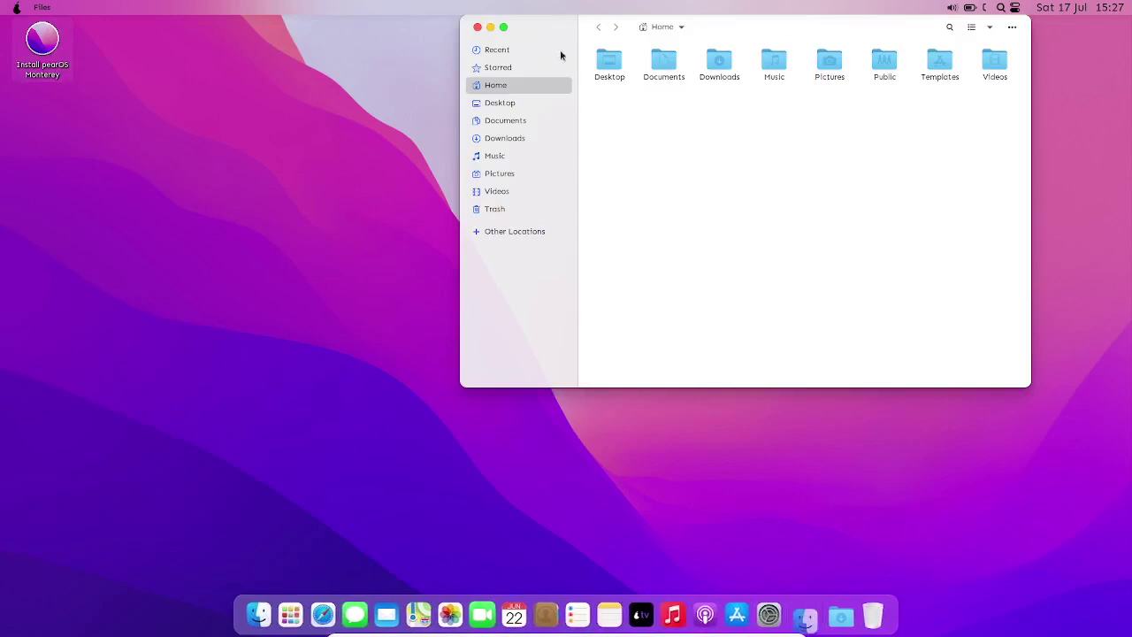
drag(569, 36, 469, 15)
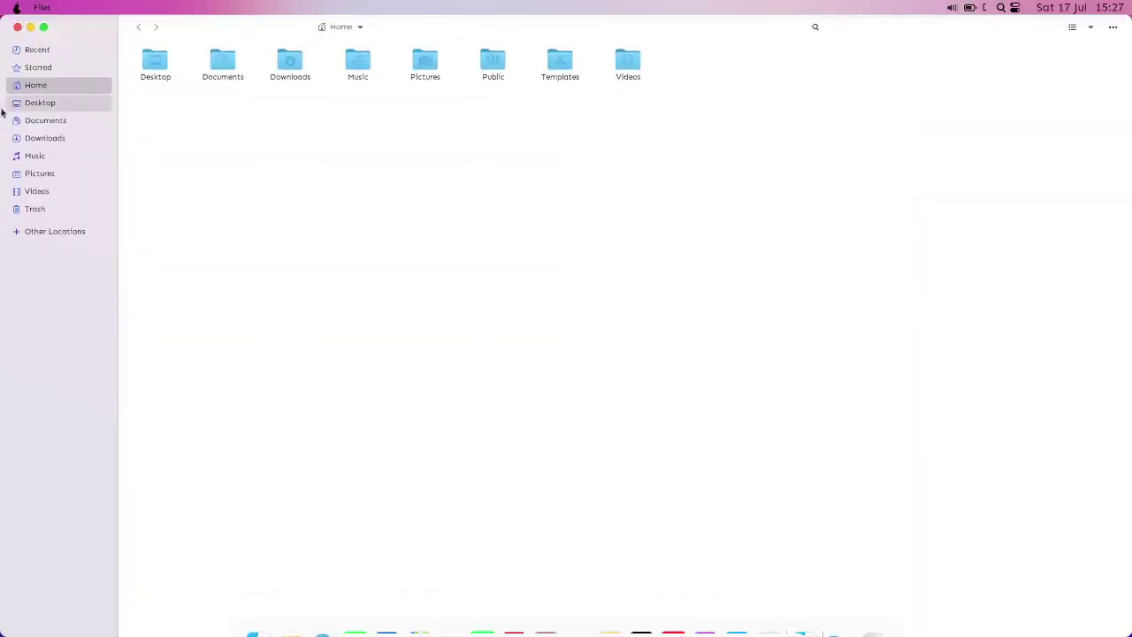
click(92, 156)
click(64, 106)
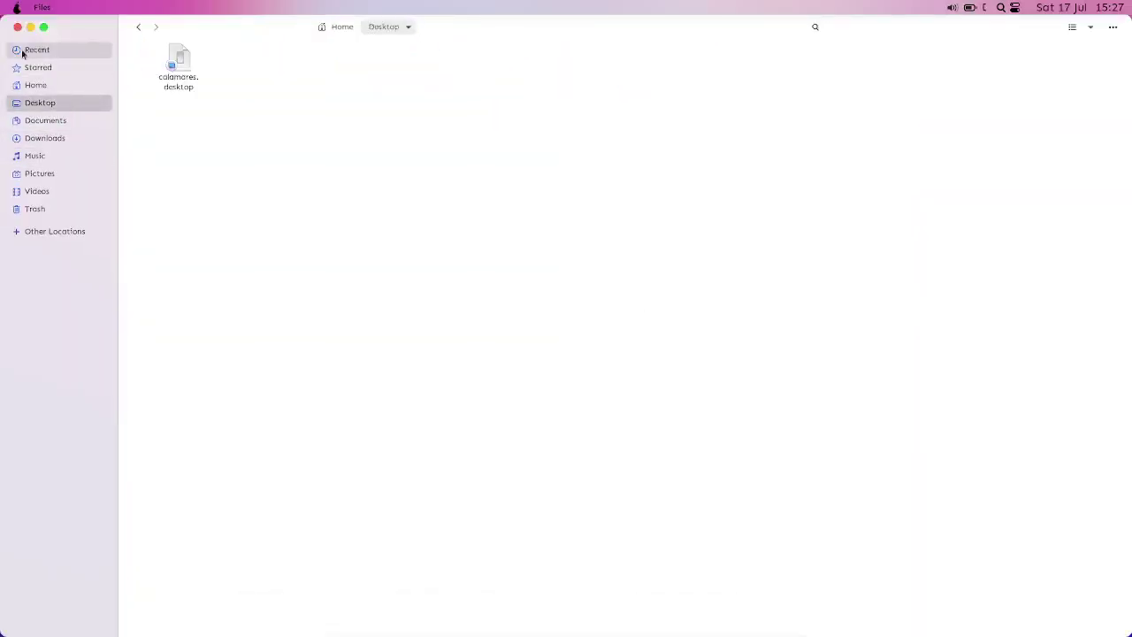
click(18, 27)
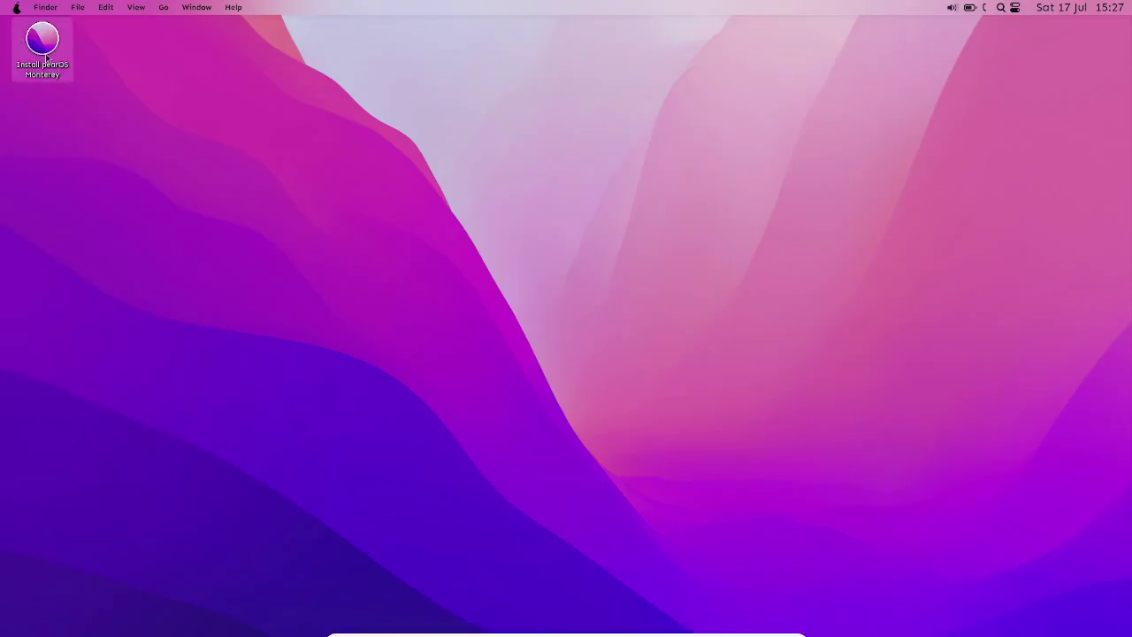
- Launch the pearOS Monterey installer, maximize it, and continue past the welcome page with American English
right_click(46, 55)
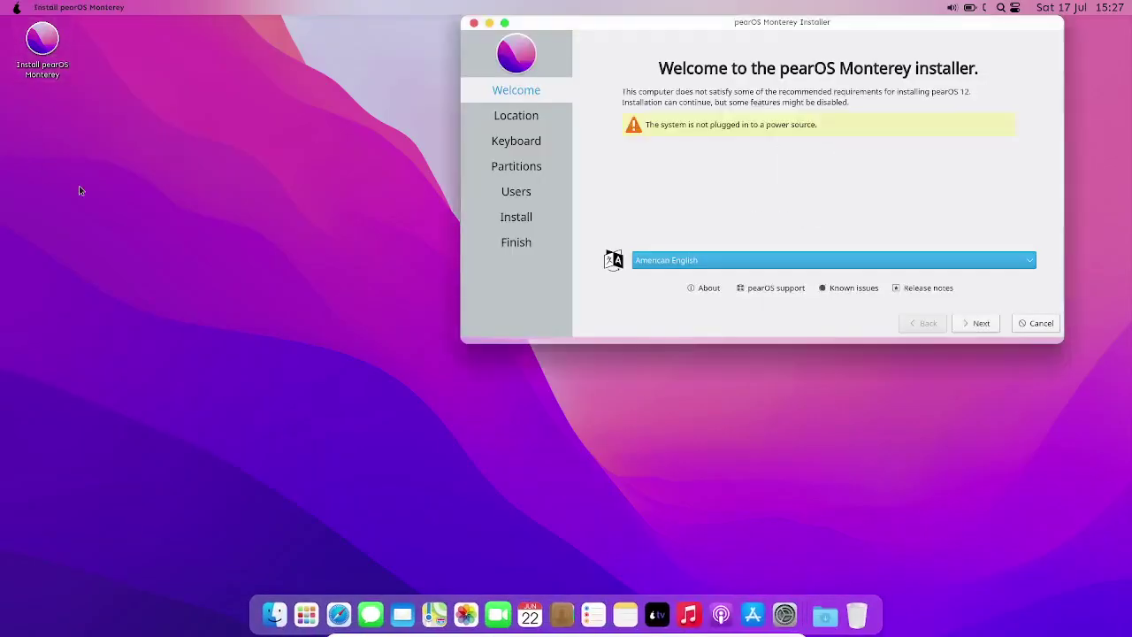
click(696, 375)
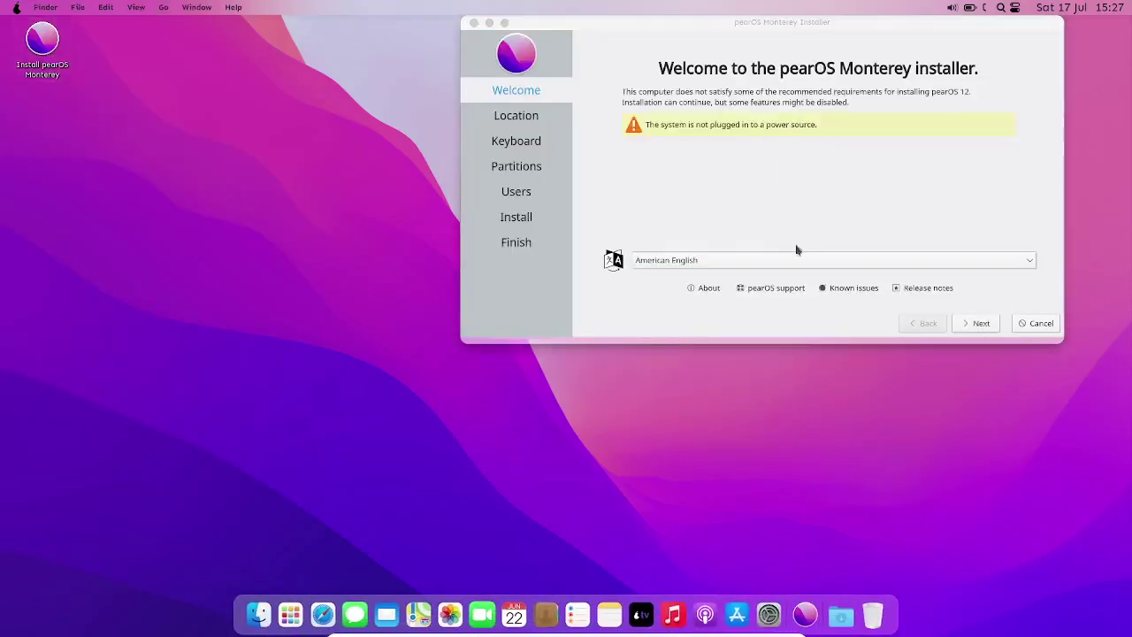
drag(787, 25, 652, 1)
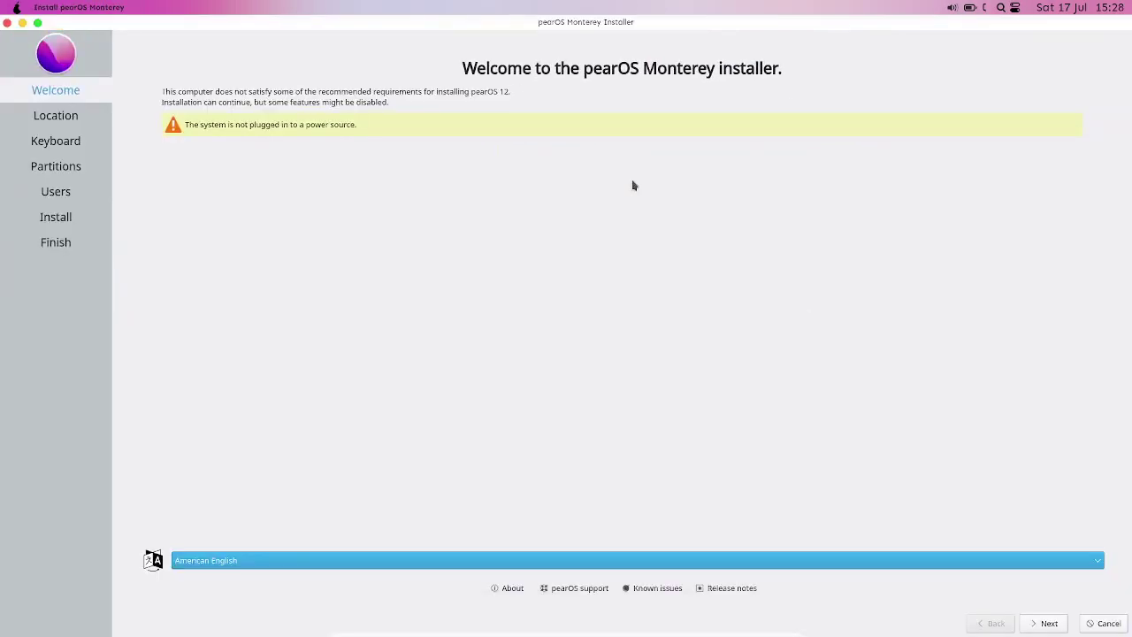
click(1052, 627)
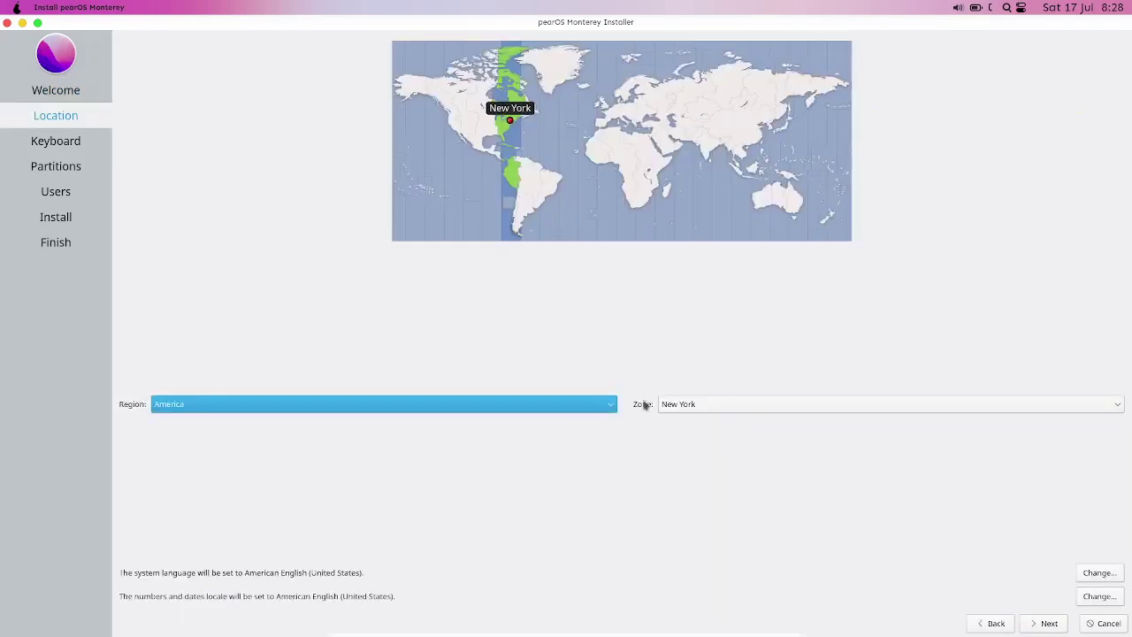
- Set the installer's region to Indian, look through its time zones, and keep Antananarivo selected
click(584, 403)
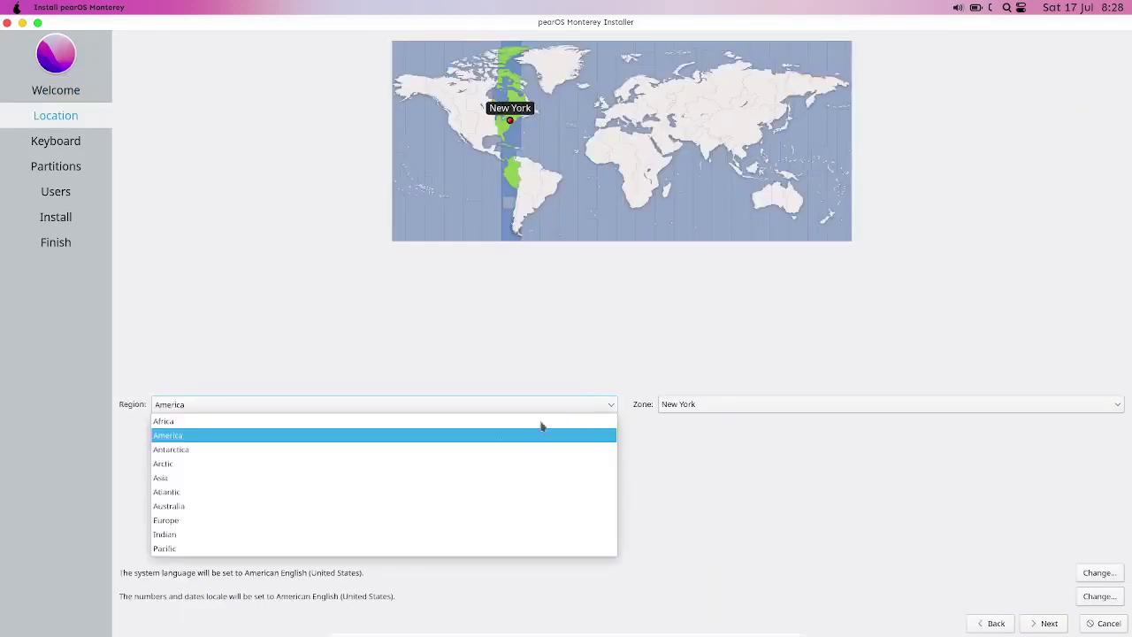
click(355, 532)
click(772, 404)
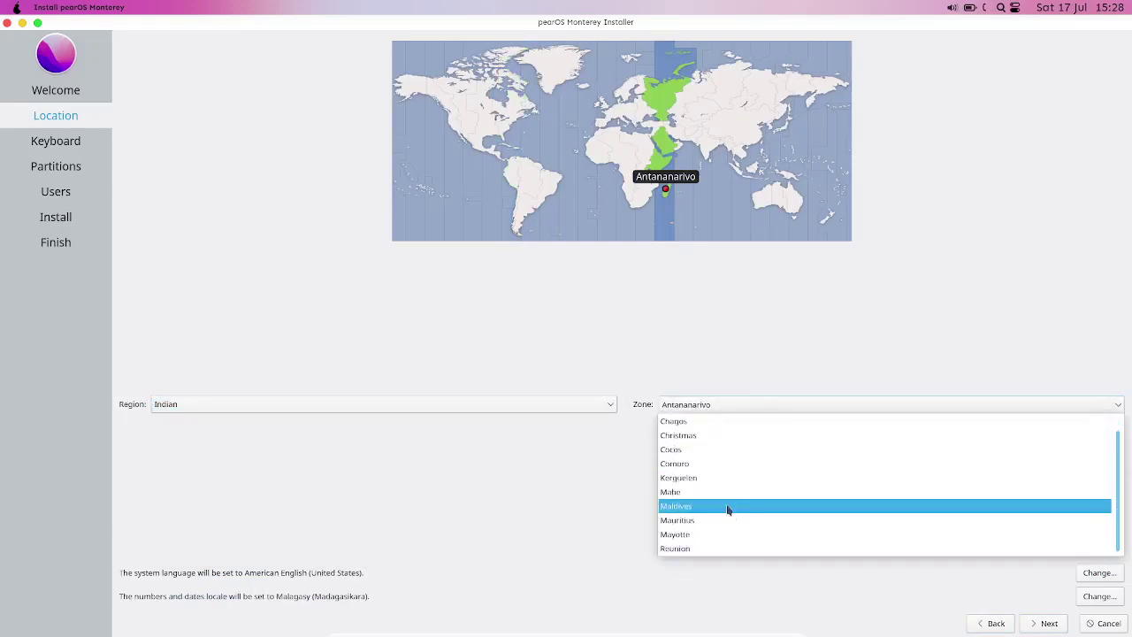
click(762, 371)
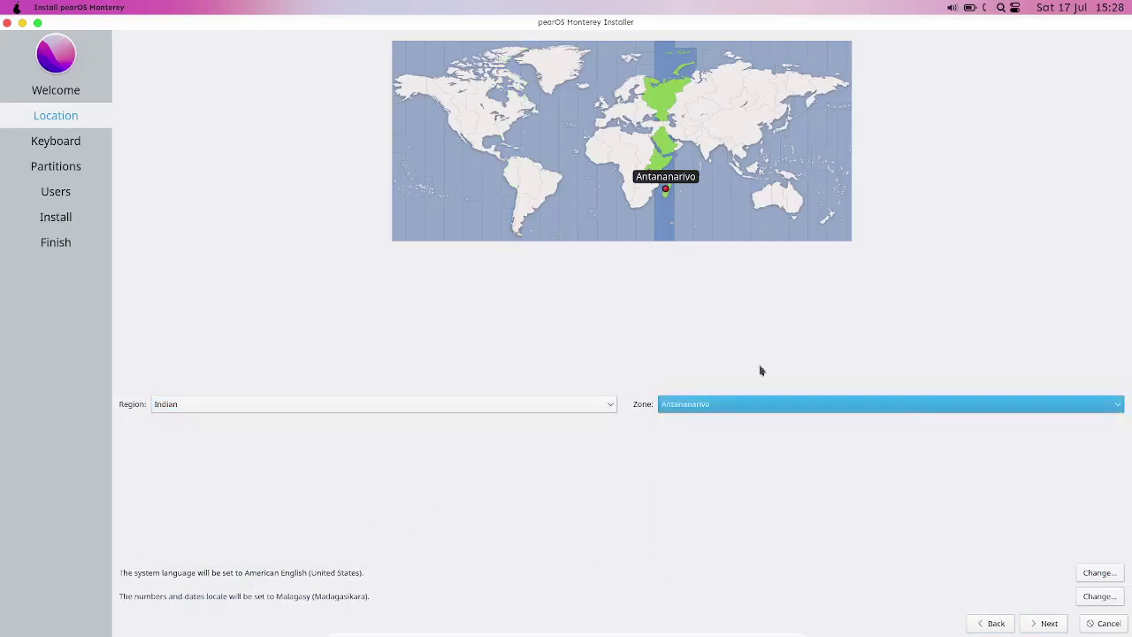
- Keep the Antananarivo location, proceed to the keyboard settings, and test the English (US) layout with "qwerty"
click(1049, 623)
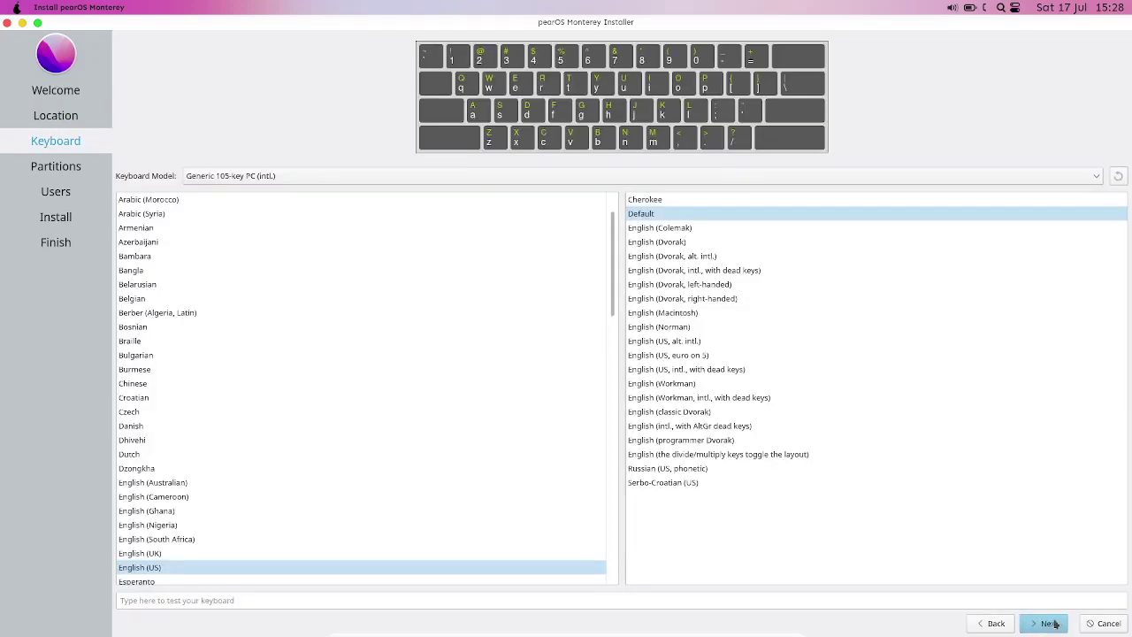
click(277, 599)
text(qwerty)
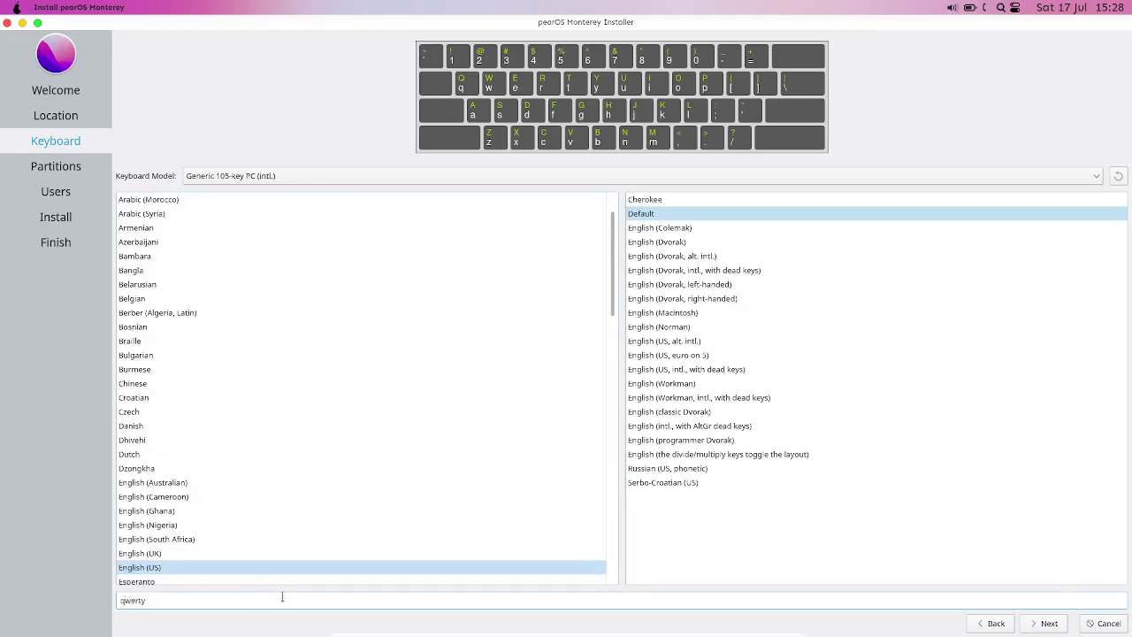
click(222, 576)
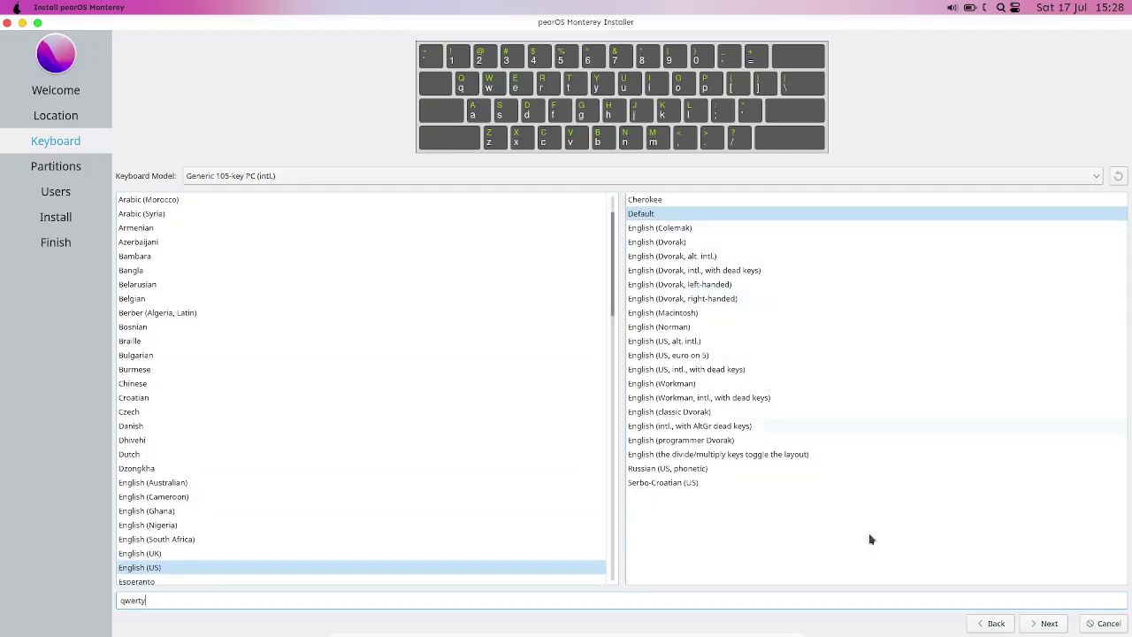
- Accept the English (US) default keyboard layout and choose to erase the 80.0 GiB VBOX HARDDISK for the installation
click(1044, 624)
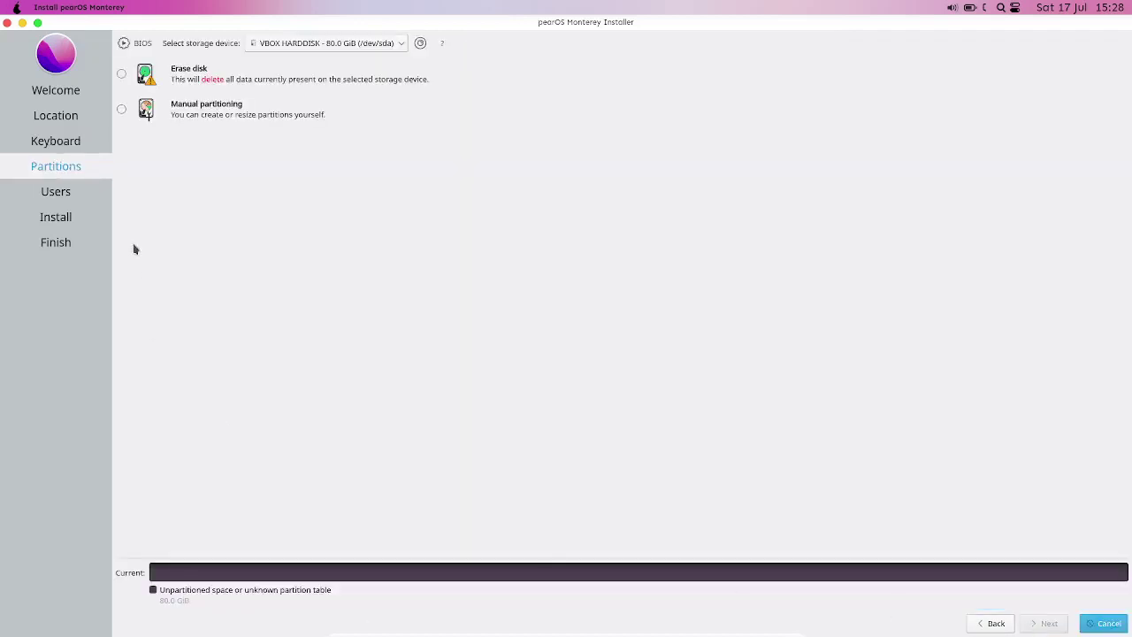
click(121, 75)
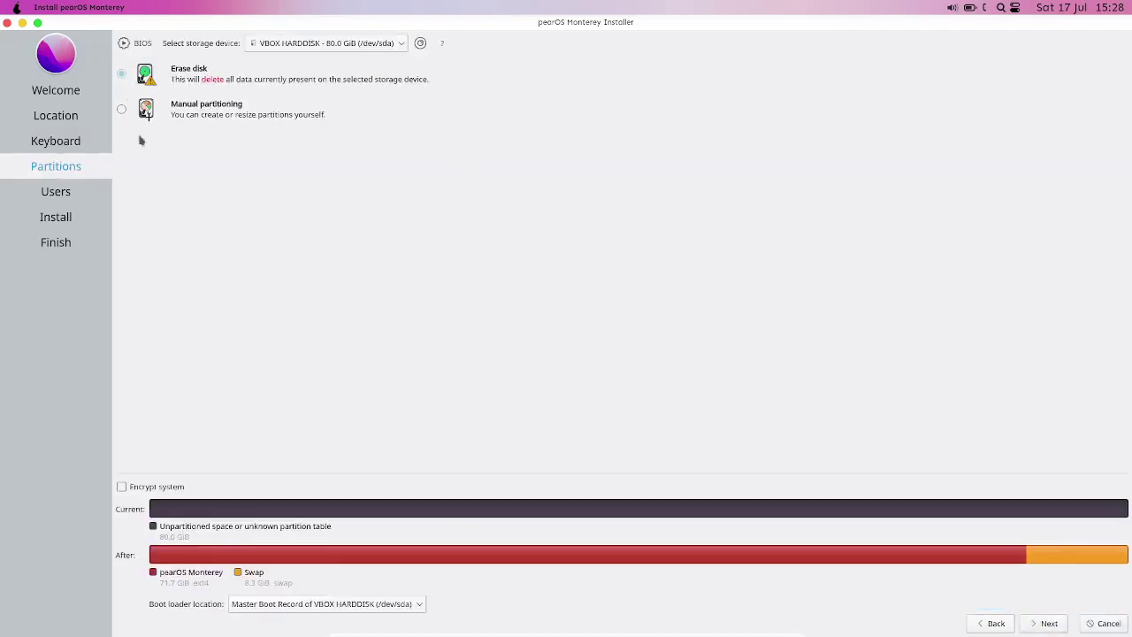
click(150, 488)
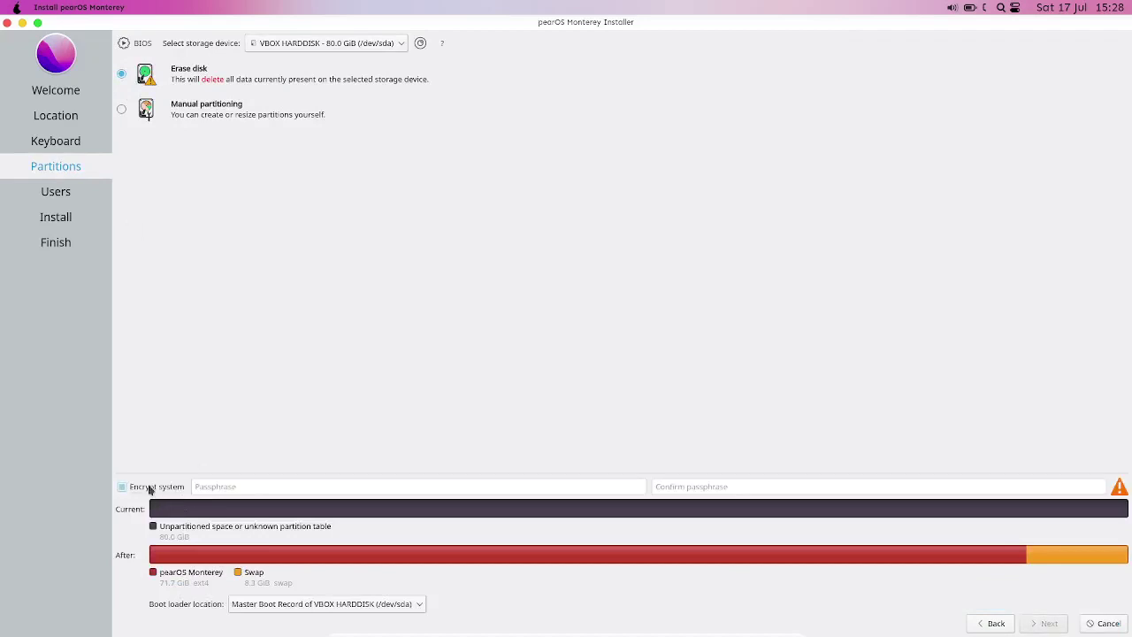
click(149, 488)
click(150, 488)
click(271, 607)
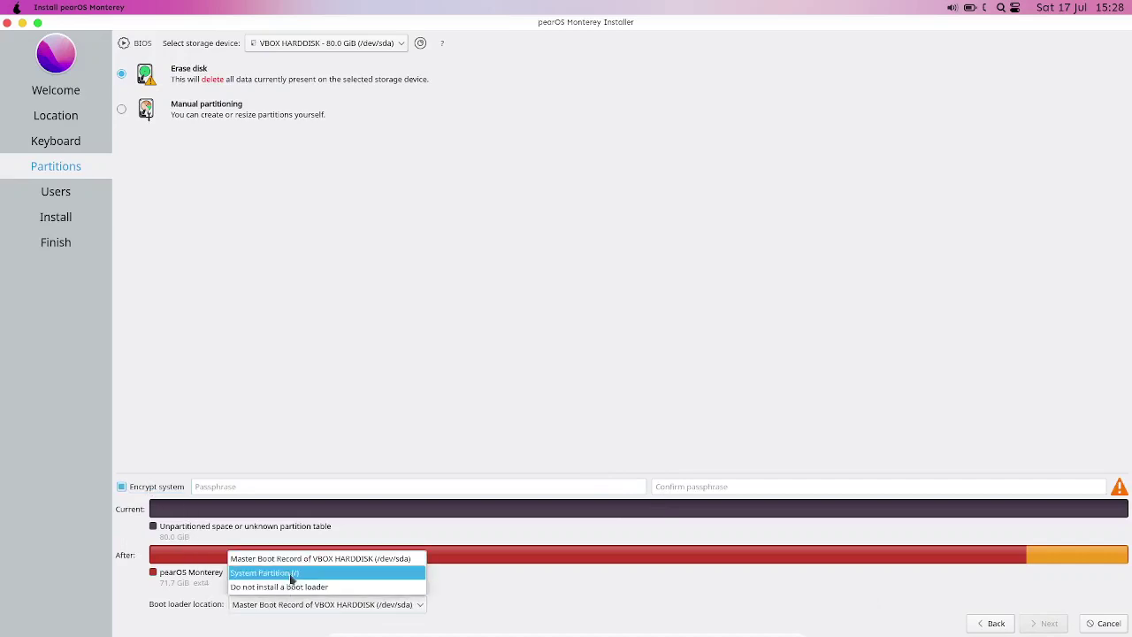
click(291, 575)
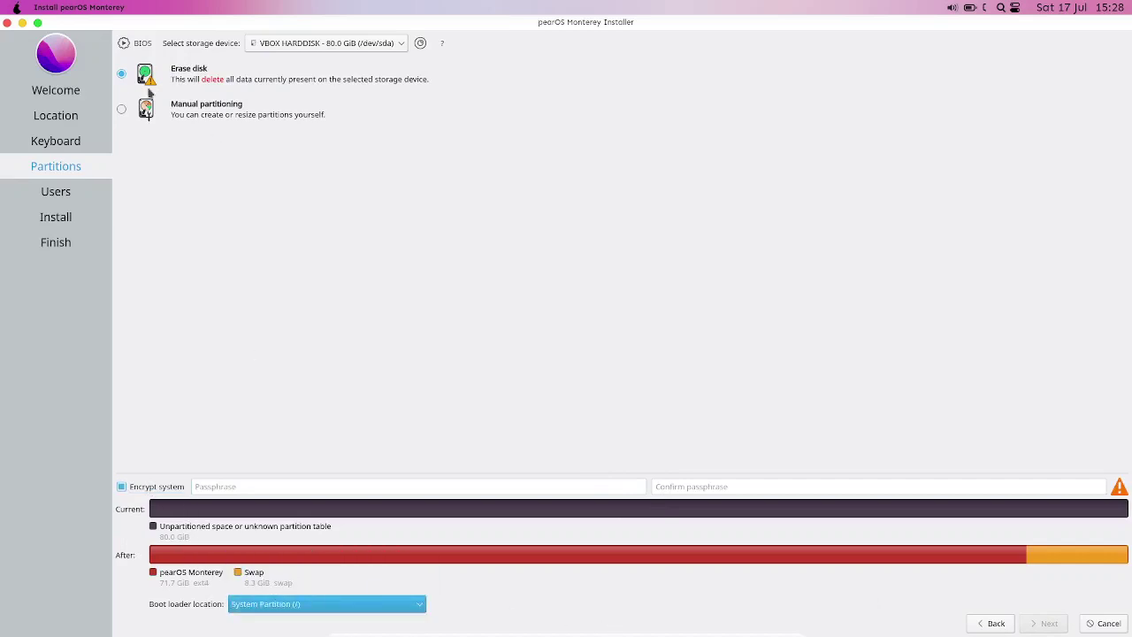
click(392, 48)
click(369, 70)
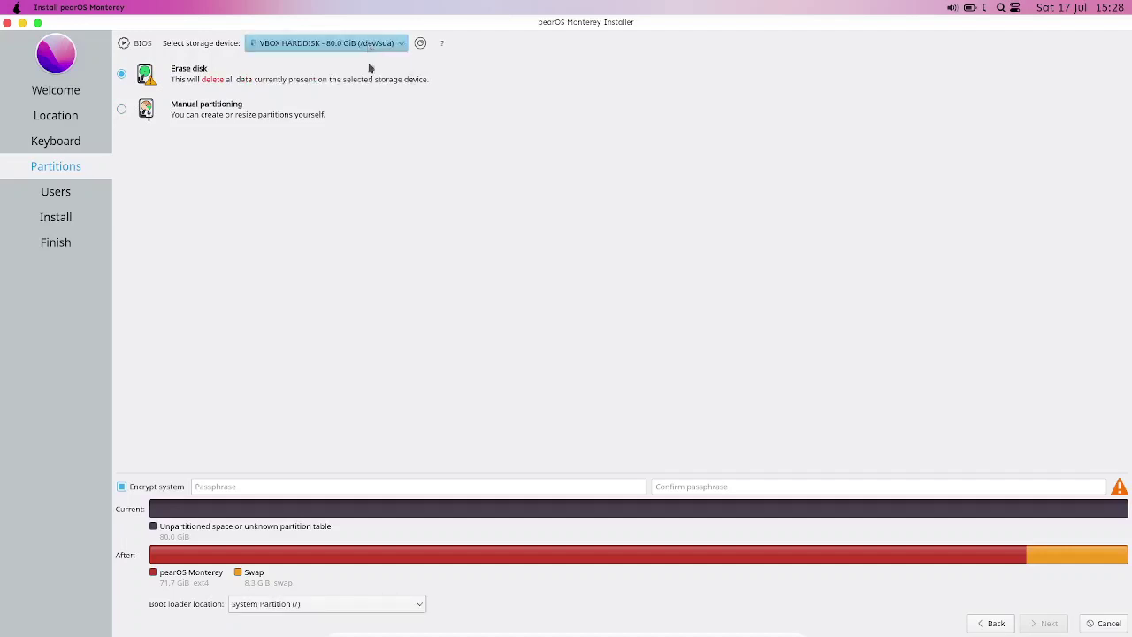
click(358, 612)
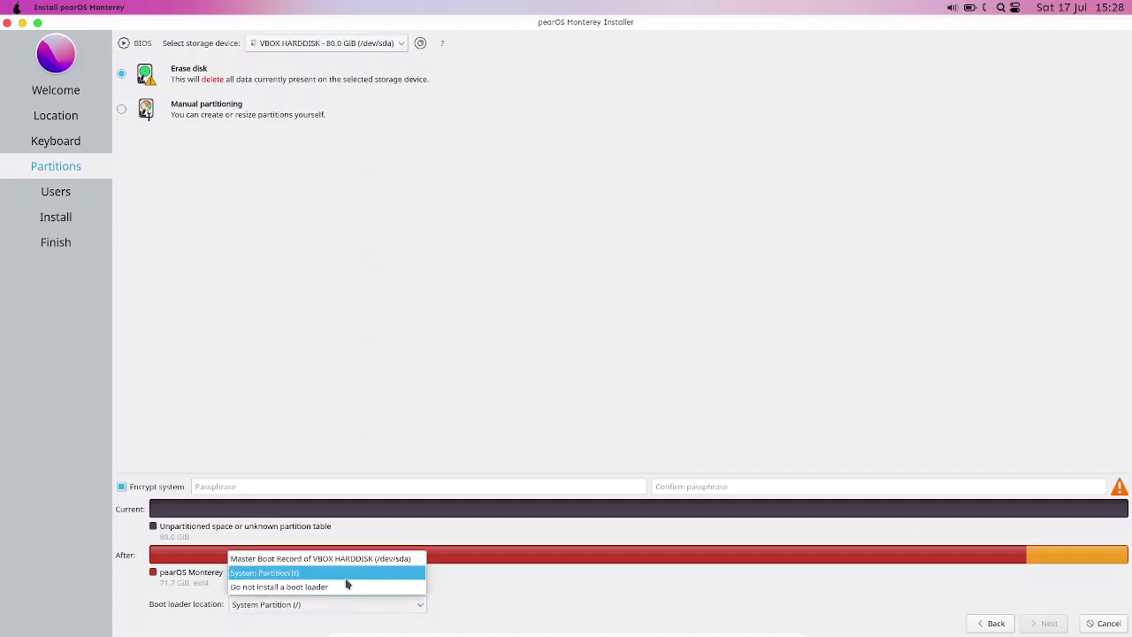
click(346, 586)
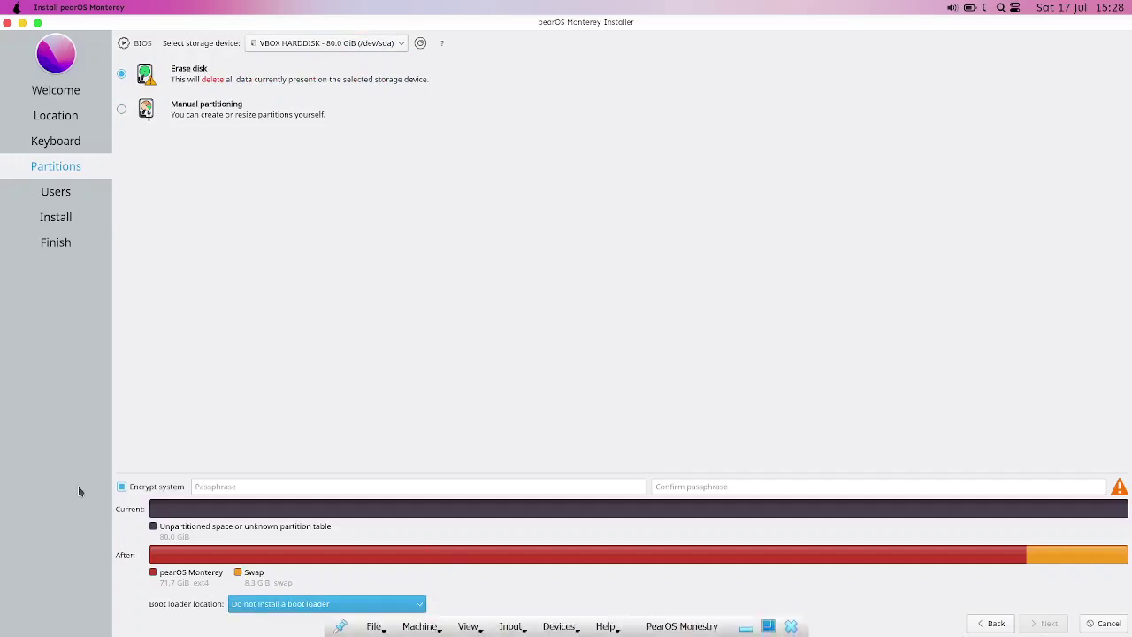
click(278, 482)
click(150, 490)
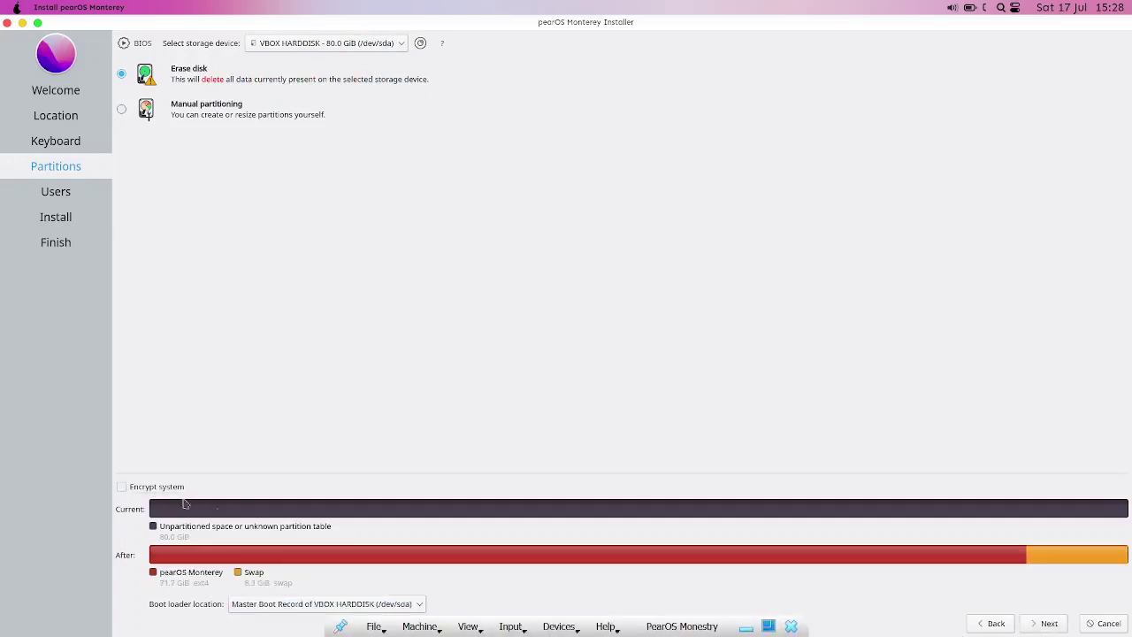
- Keep the Master Boot Record of VBOX HARDDISK (/dev/sda) as boot loader location and continue to the user settings
click(254, 606)
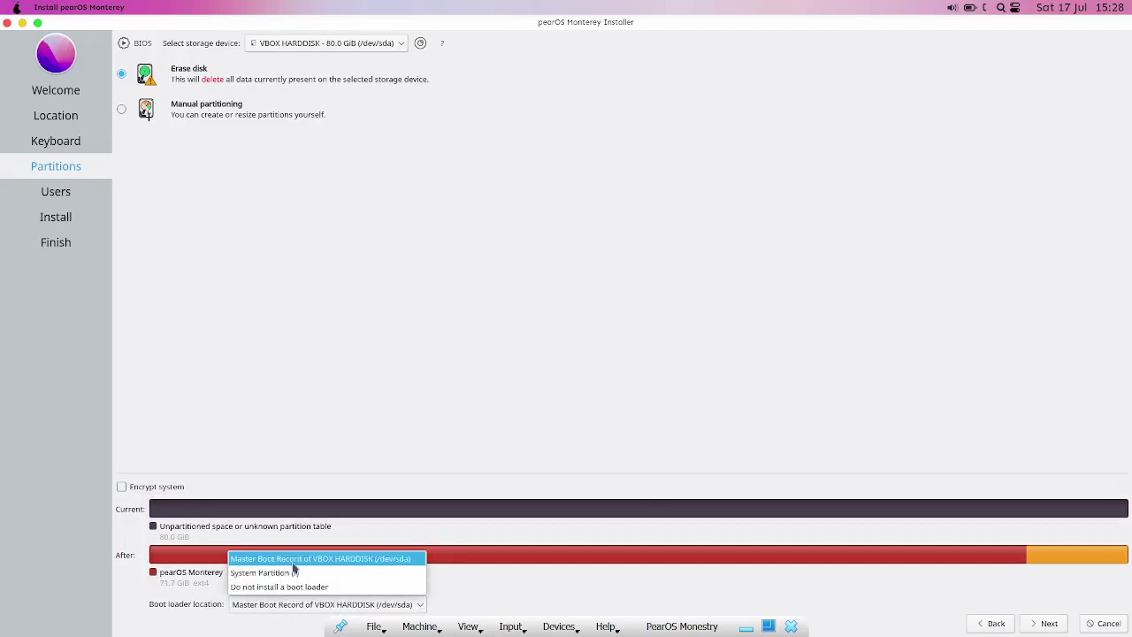
click(293, 562)
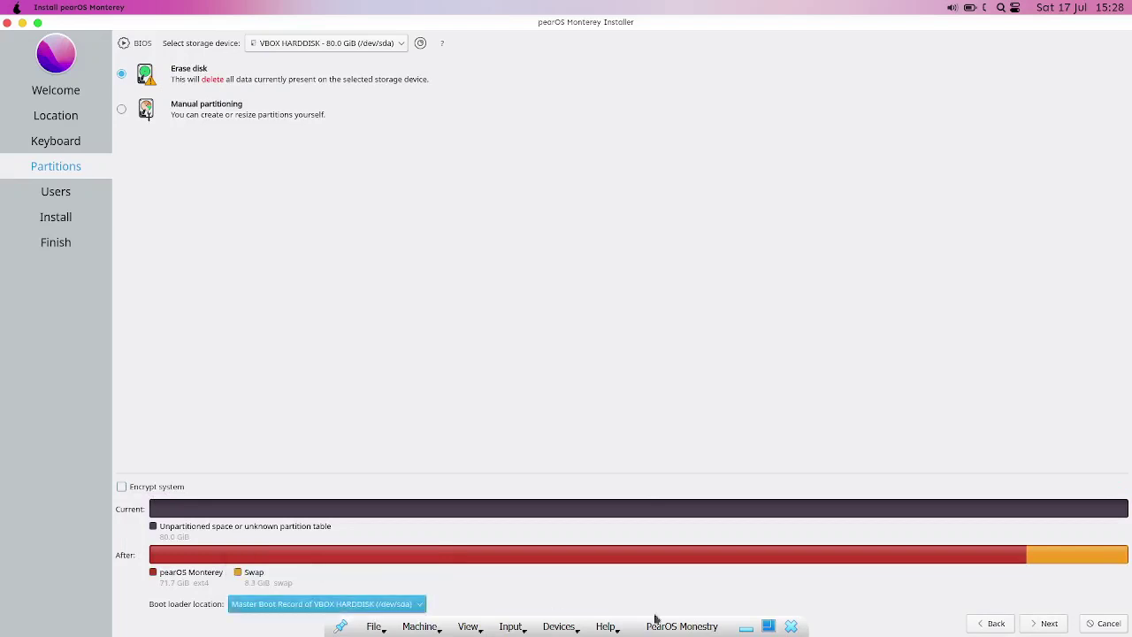
click(1044, 623)
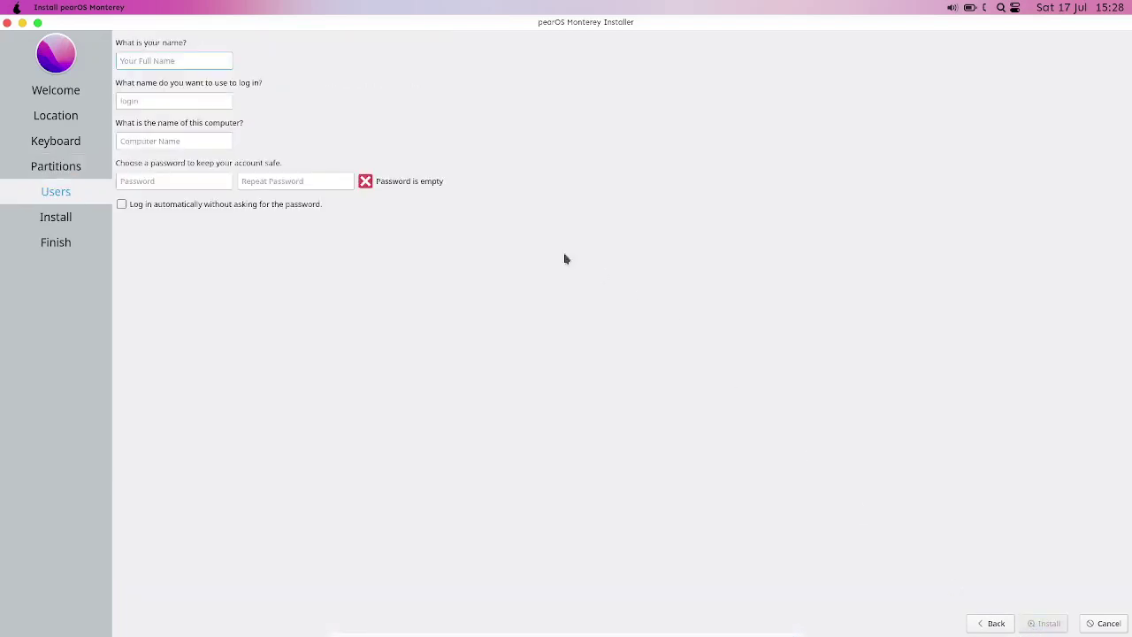
- Enter the user's full name for the new account
text(Viv)
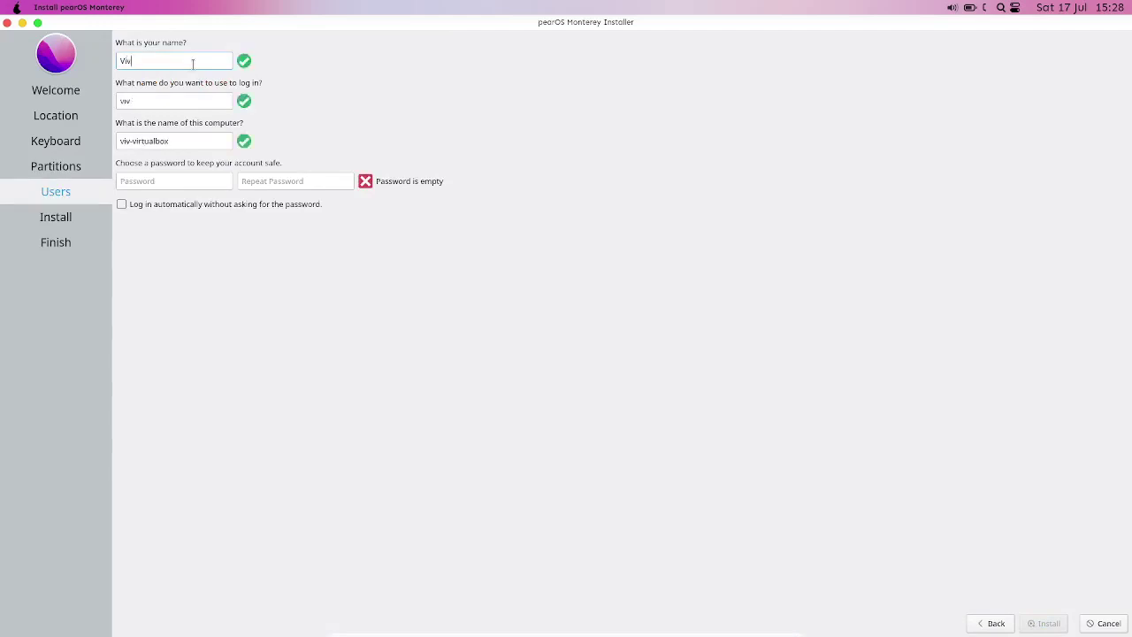
text(aan)
- Leave full screen, scale Virtual Screen 1 to 150% (autoscaled output), and return the machine to full screen
key(ctrl+f)
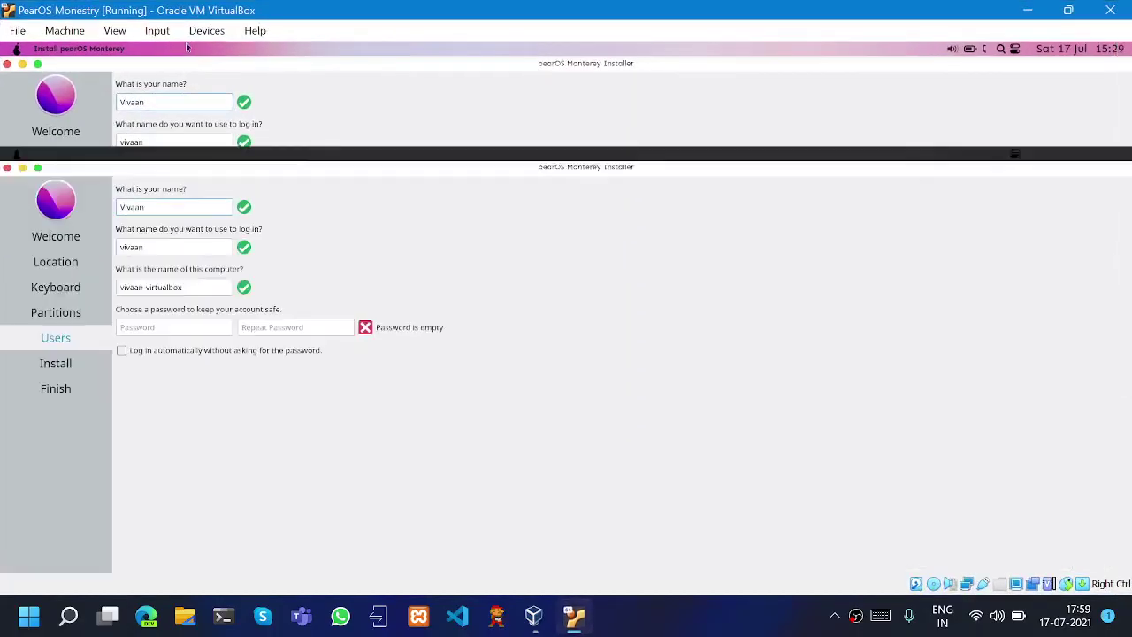
click(114, 31)
mouse_move(290, 283)
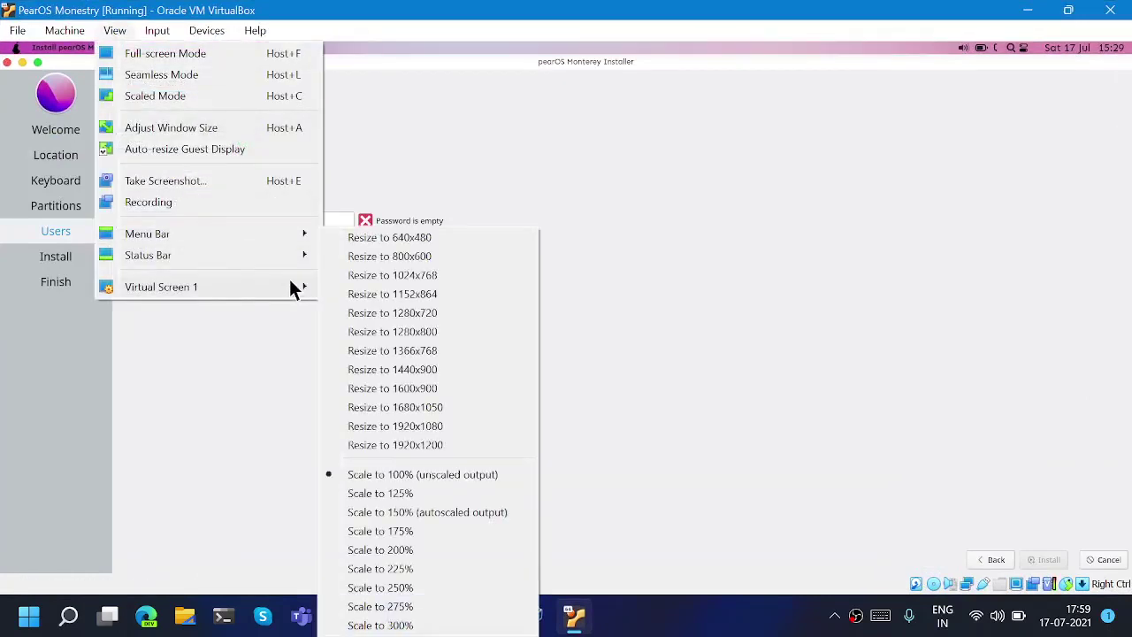
click(462, 512)
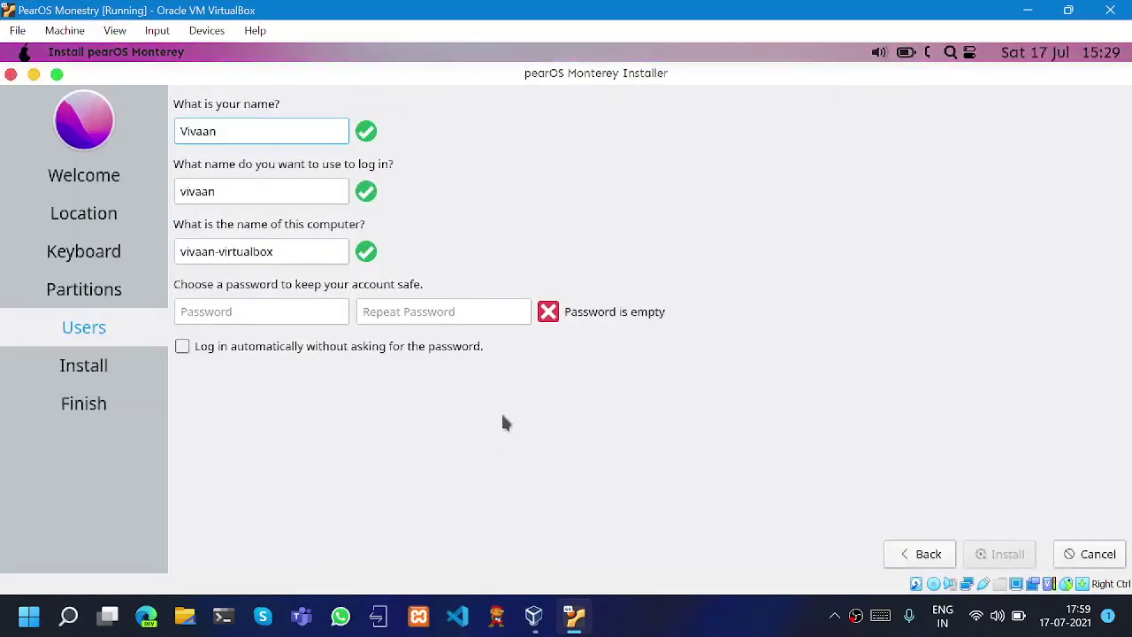
key(ctrl+f)
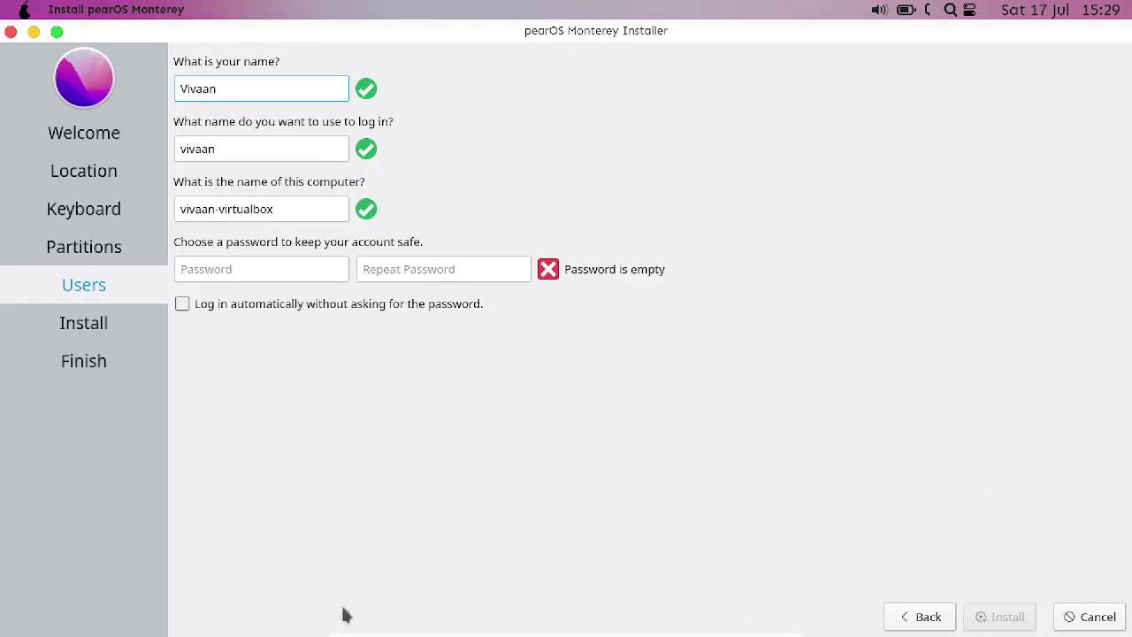
mouse_move(384, 631)
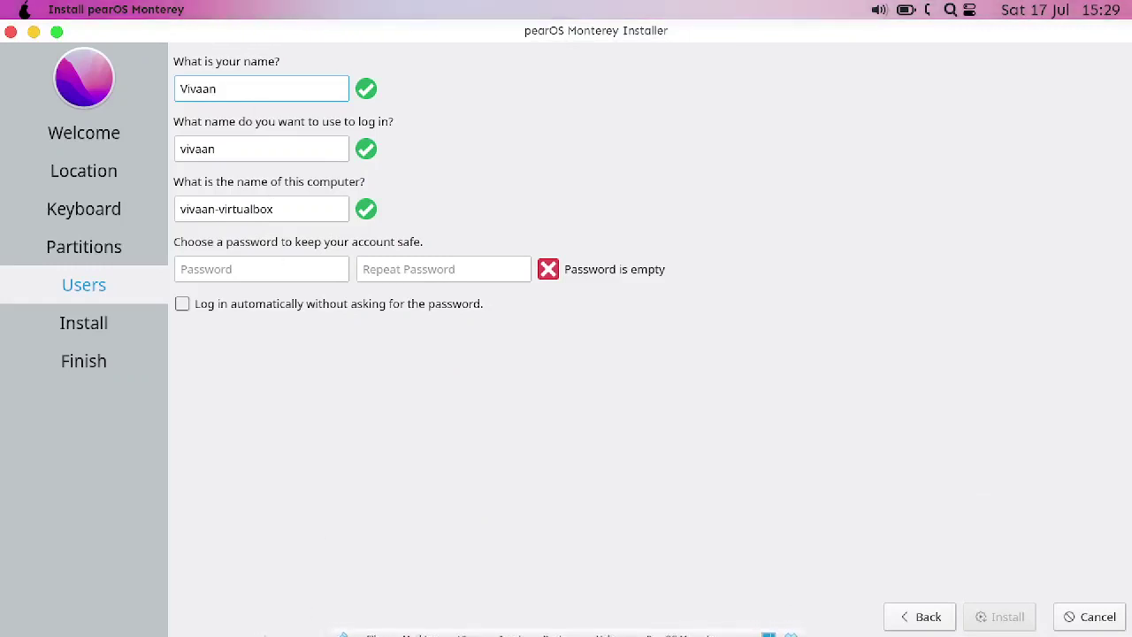
- Append "-pear" to the login name and replace "virtualbox" with "pear" in the computer name
click(254, 148)
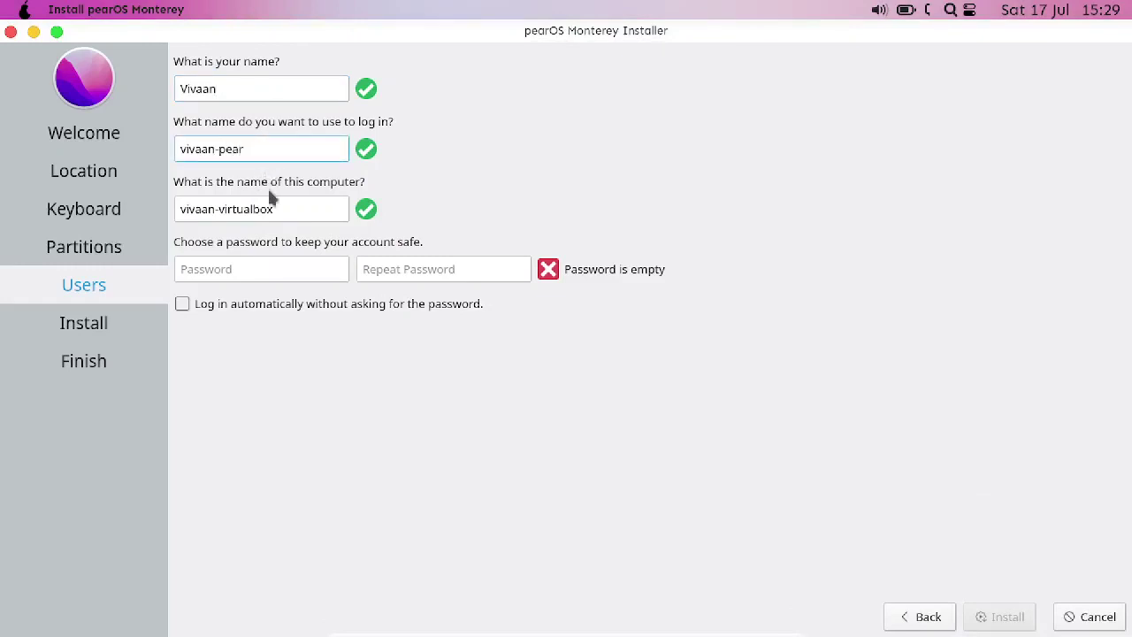
click(227, 210)
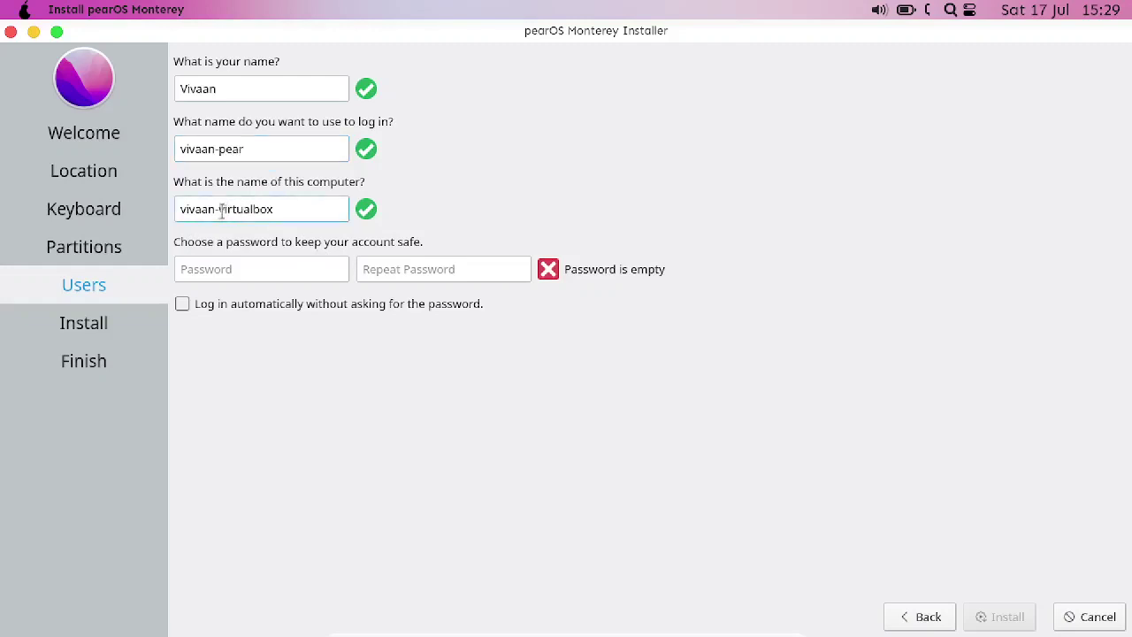
drag(221, 210, 300, 223)
text(pear)
- Enter the account password and repeat it in the confirmation field
click(334, 274)
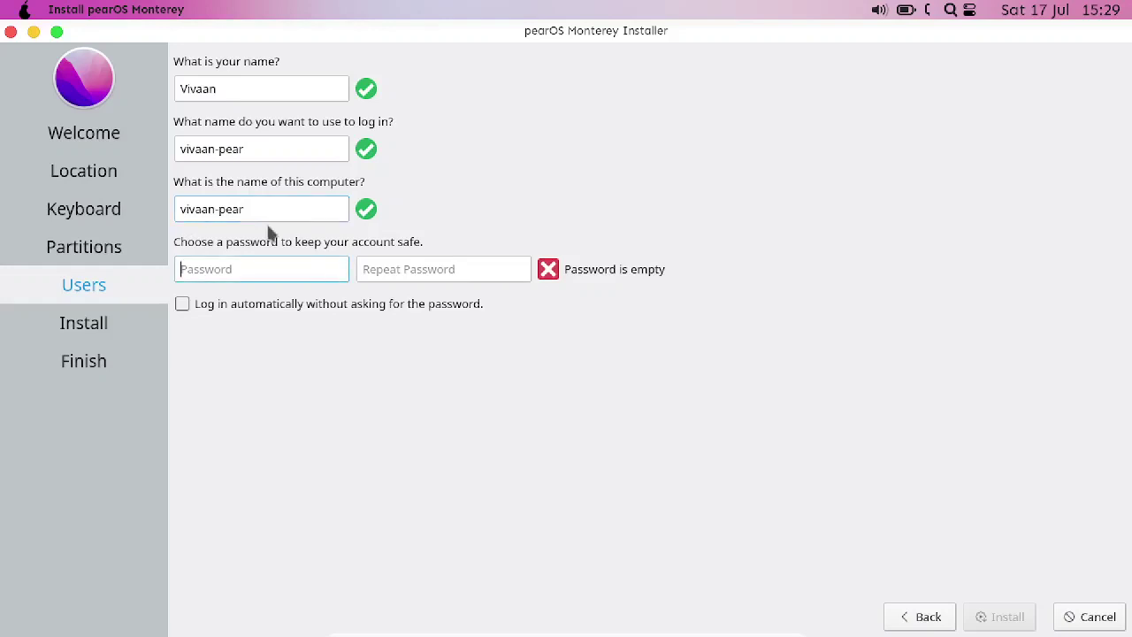
text(v)
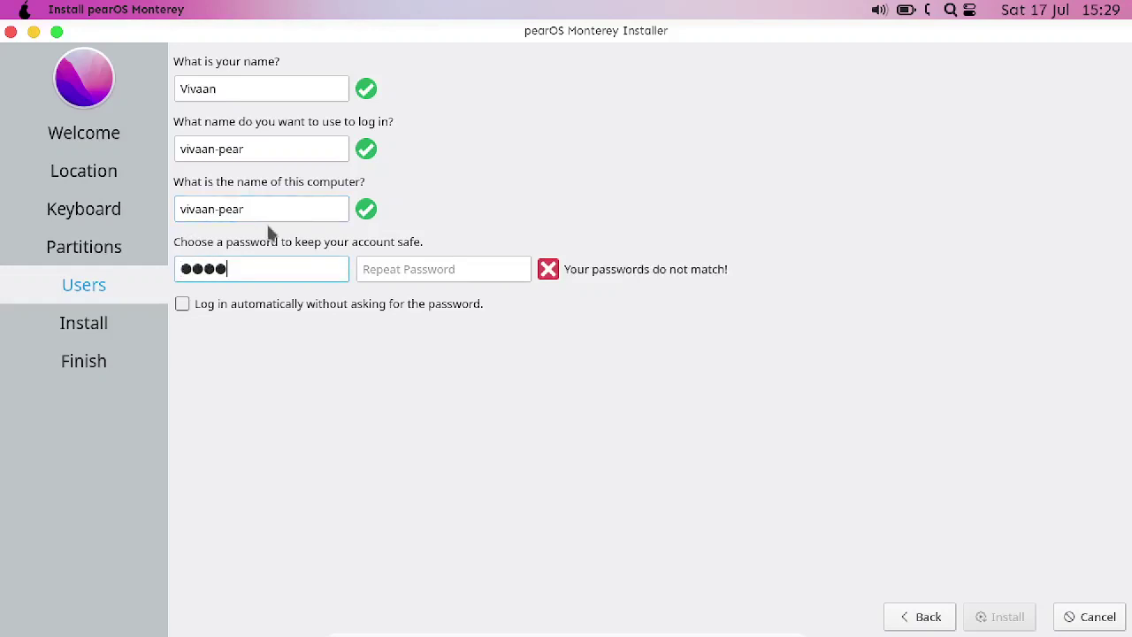
click(412, 274)
text(●●●)
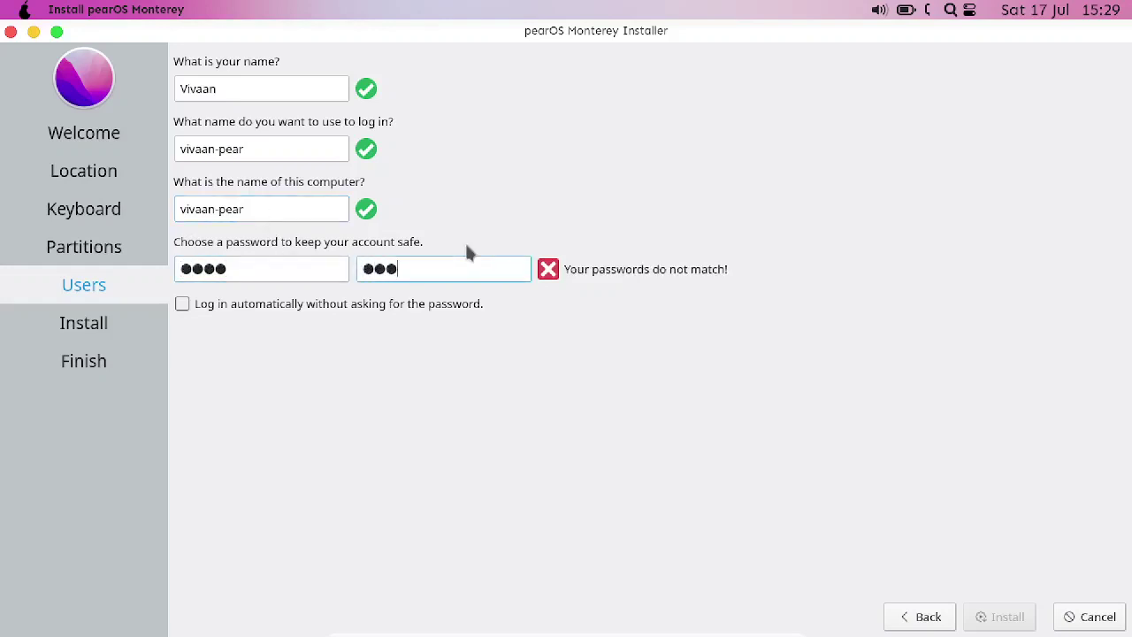
text(●)
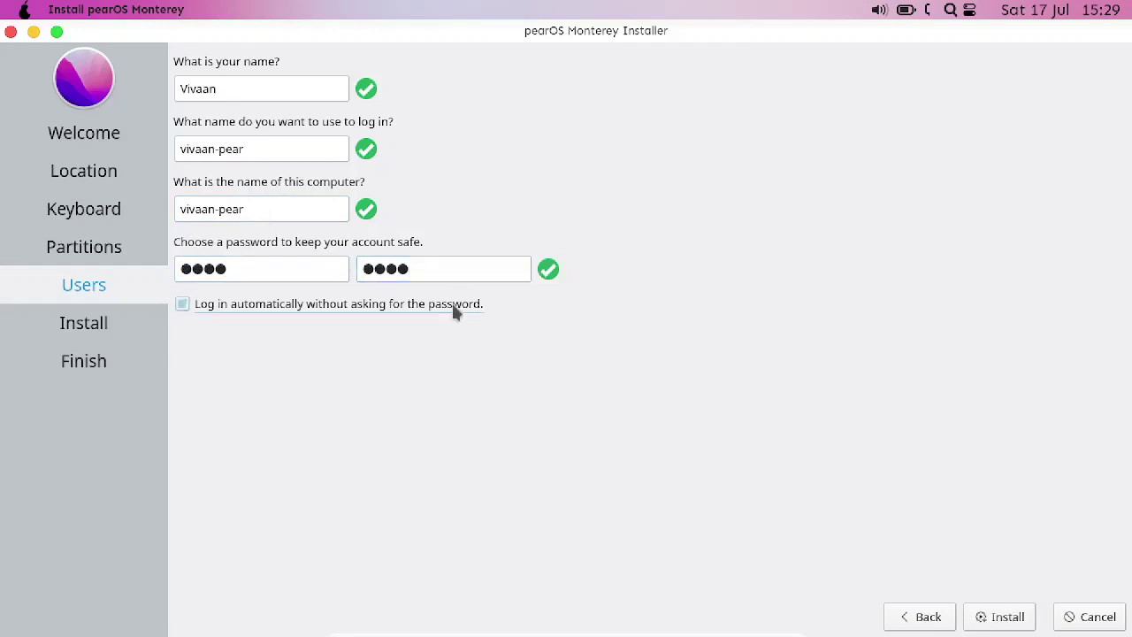
- Enable automatic login without asking for the password and start the pearOS Monterey installation
click(453, 305)
click(1014, 616)
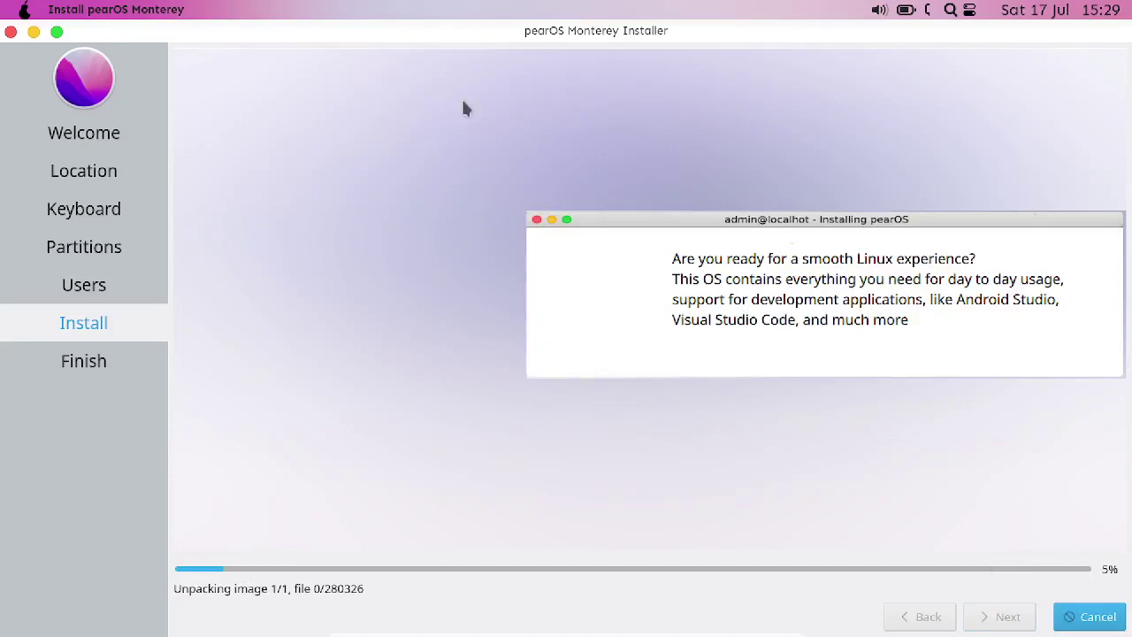
- Take the machine out of full screen and switch to the Oracle VM VirtualBox Manager while the installation runs
key(ctrl+f)
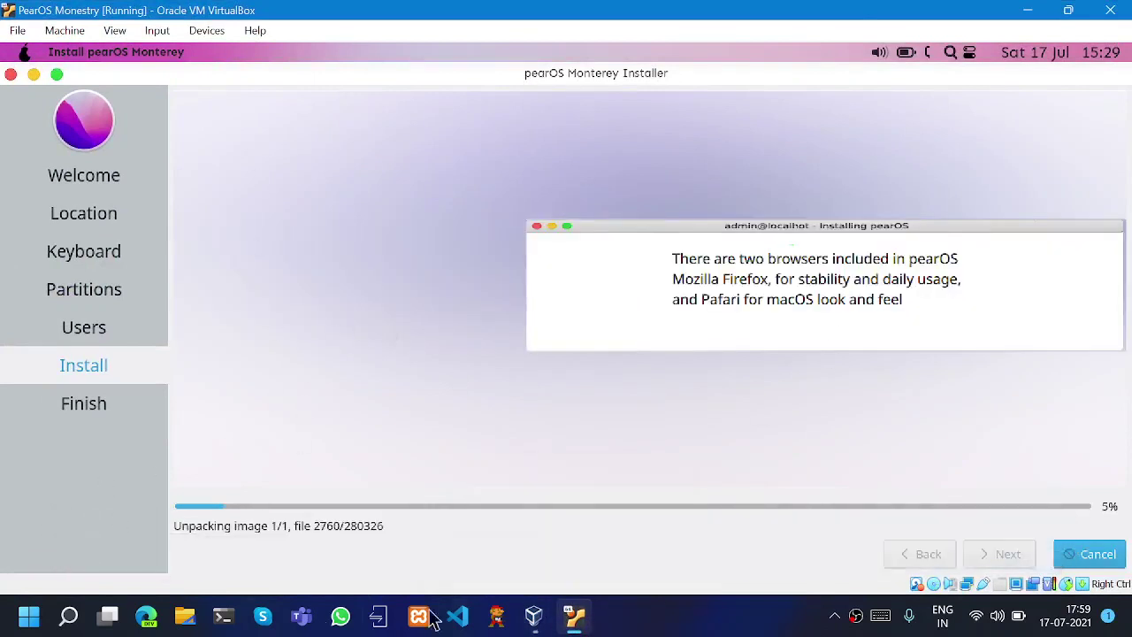
mouse_move(539, 617)
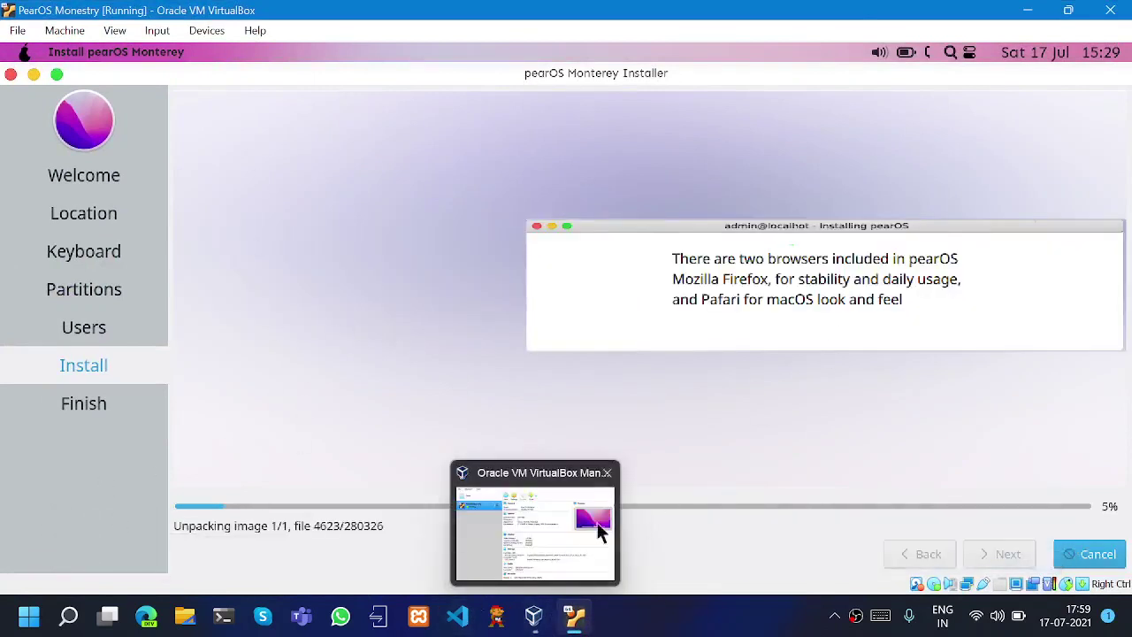
click(560, 542)
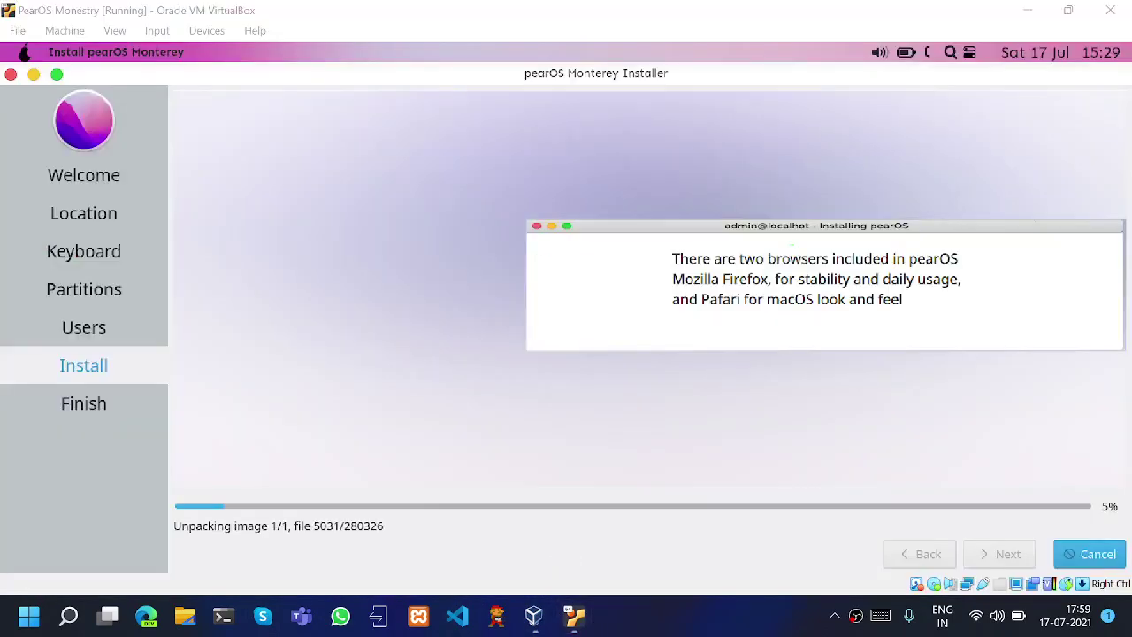
click(534, 617)
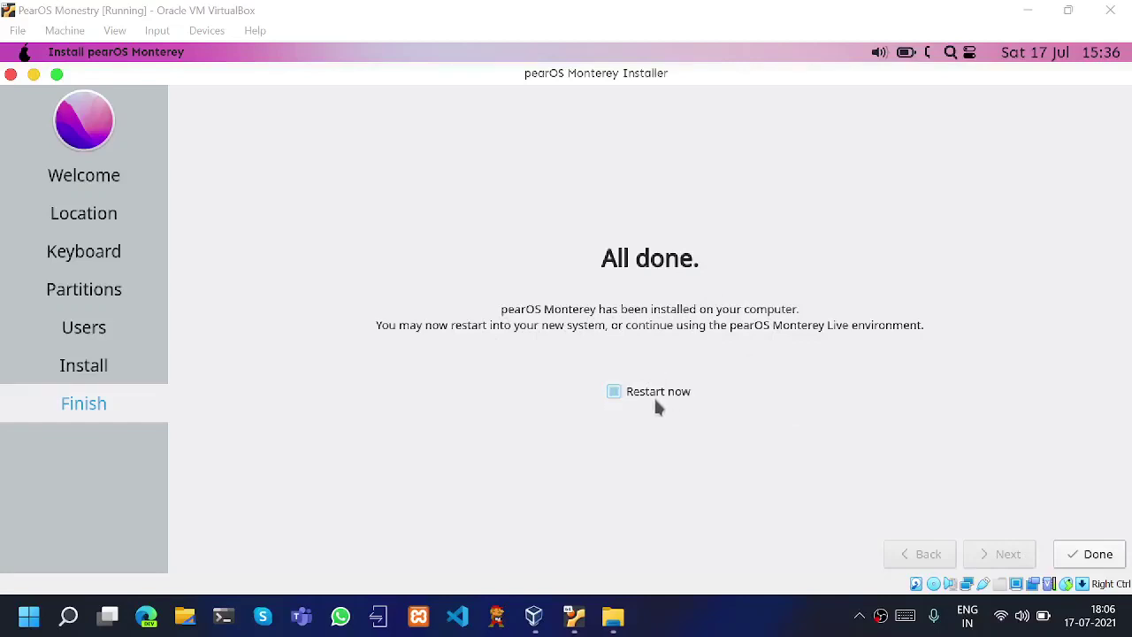
- Finish the installer with Restart now selected and confirm the installation medium's removal to reboot the machine
click(1098, 554)
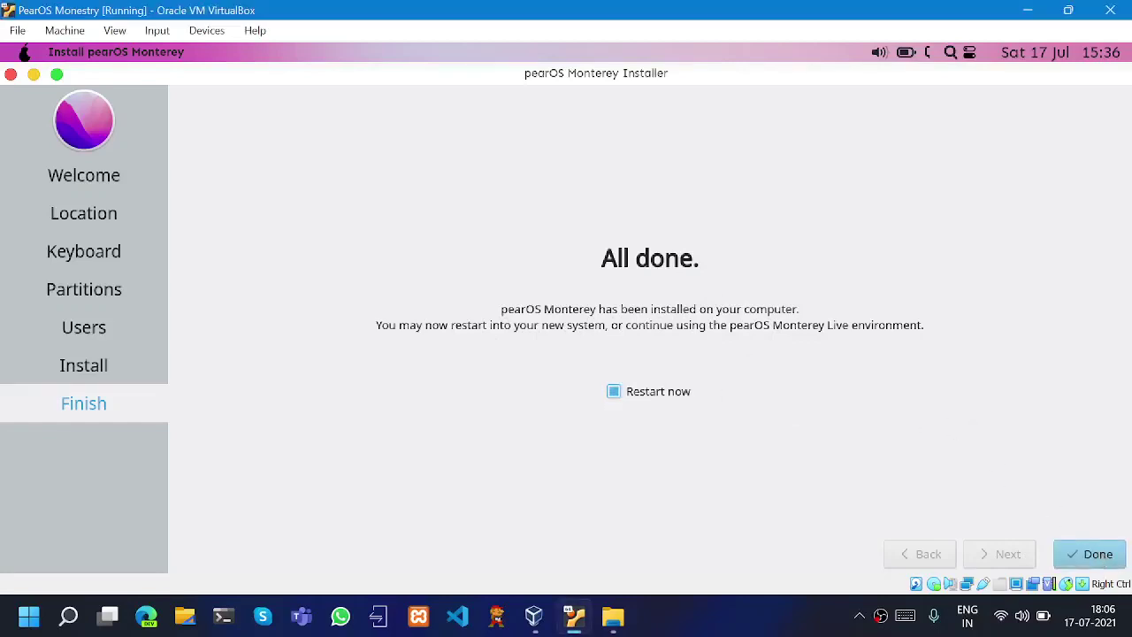
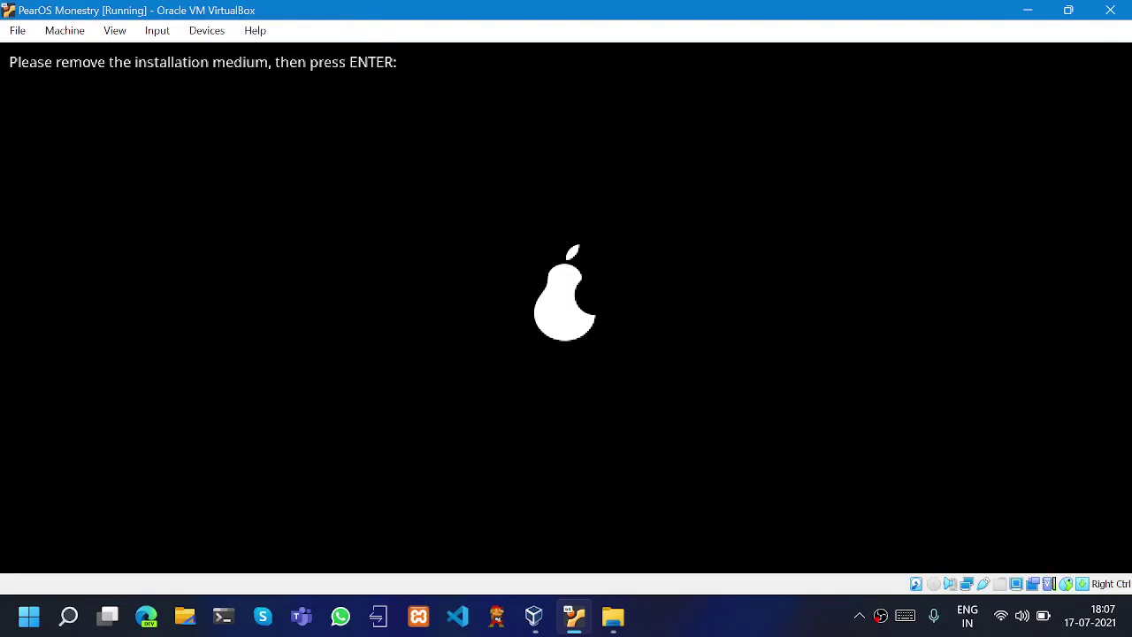
key(Return)
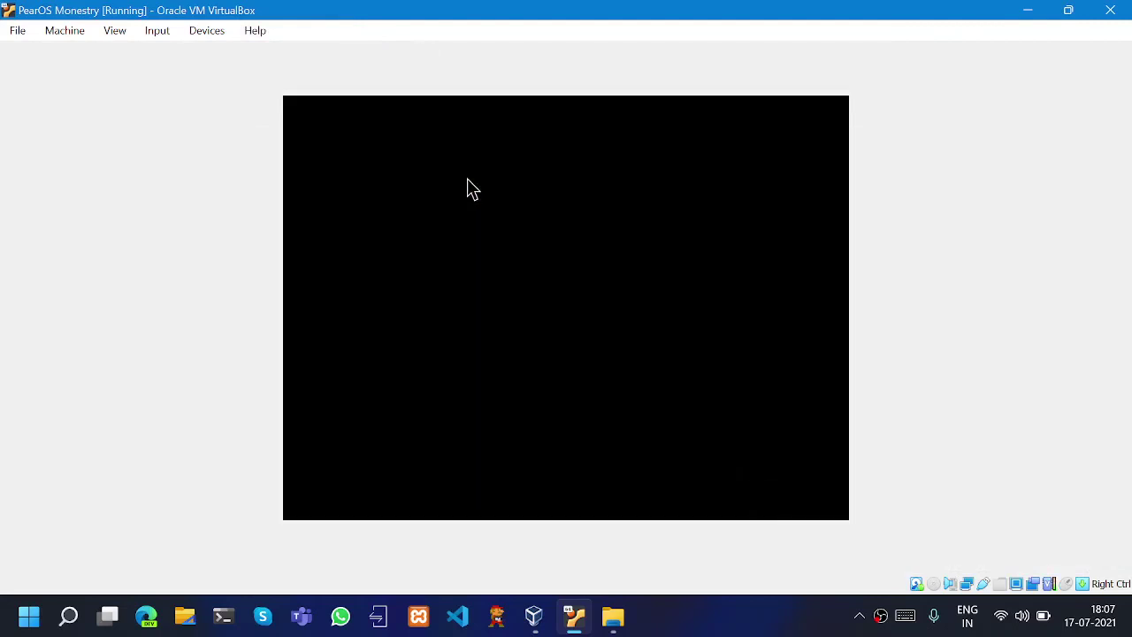
- Dismiss the network notification on the newly booted desktop and switch the virtual machine to full screen
click(472, 179)
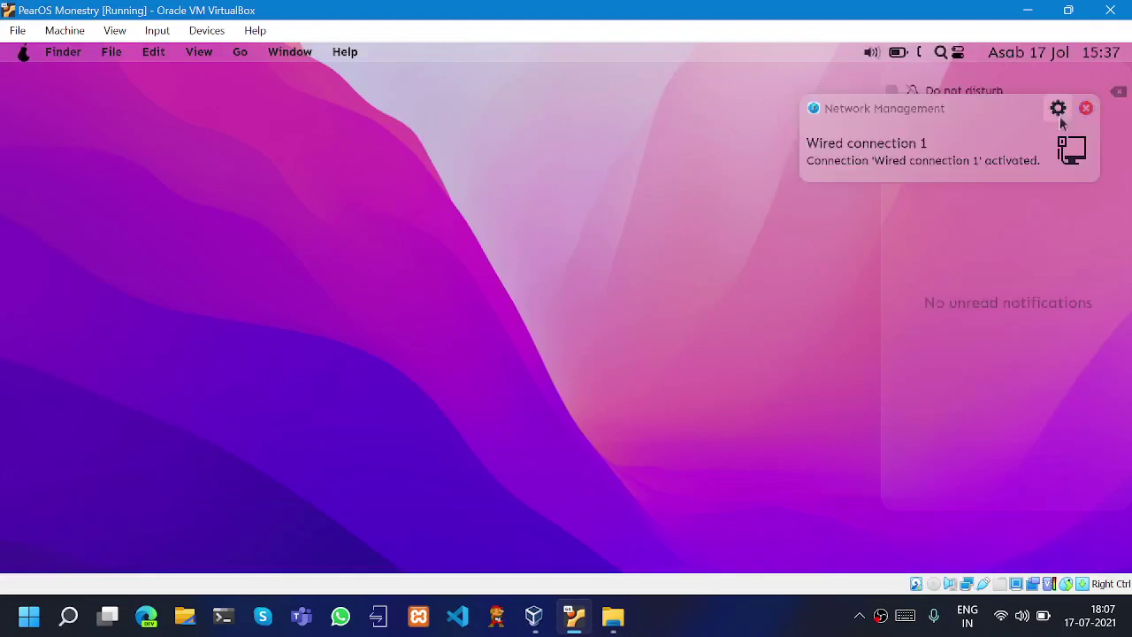
click(1087, 108)
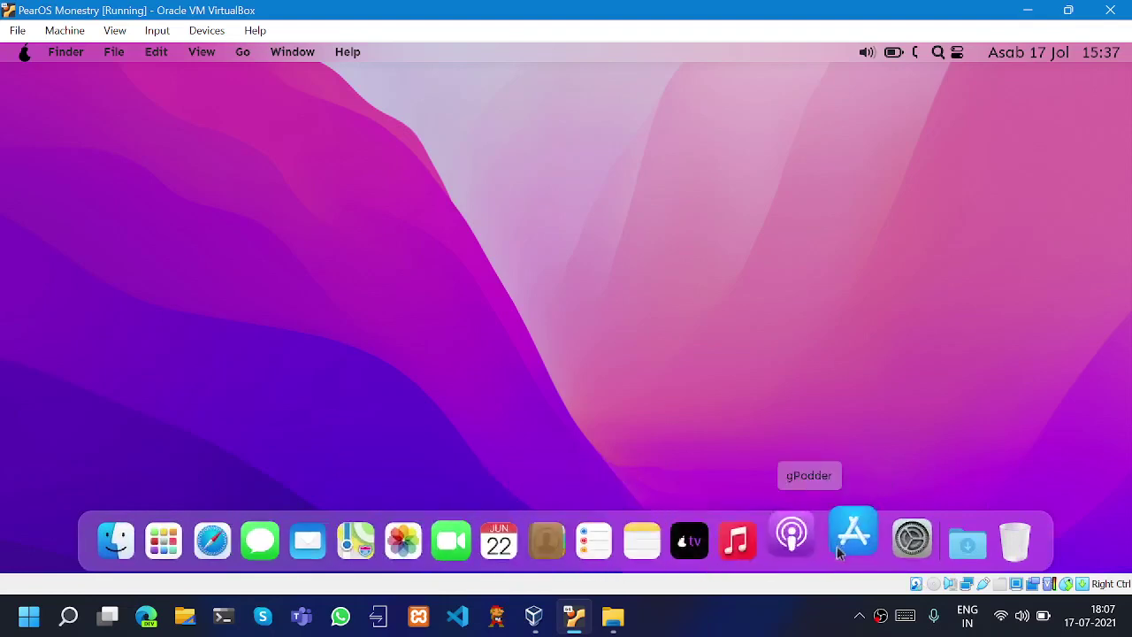
right_click(716, 260)
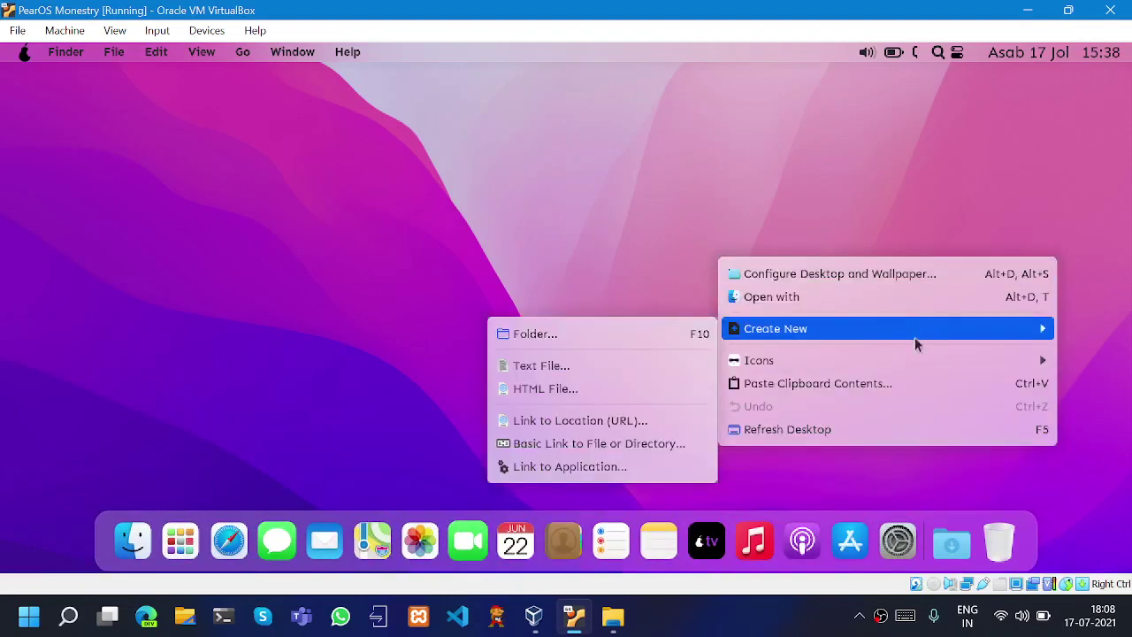
click(210, 265)
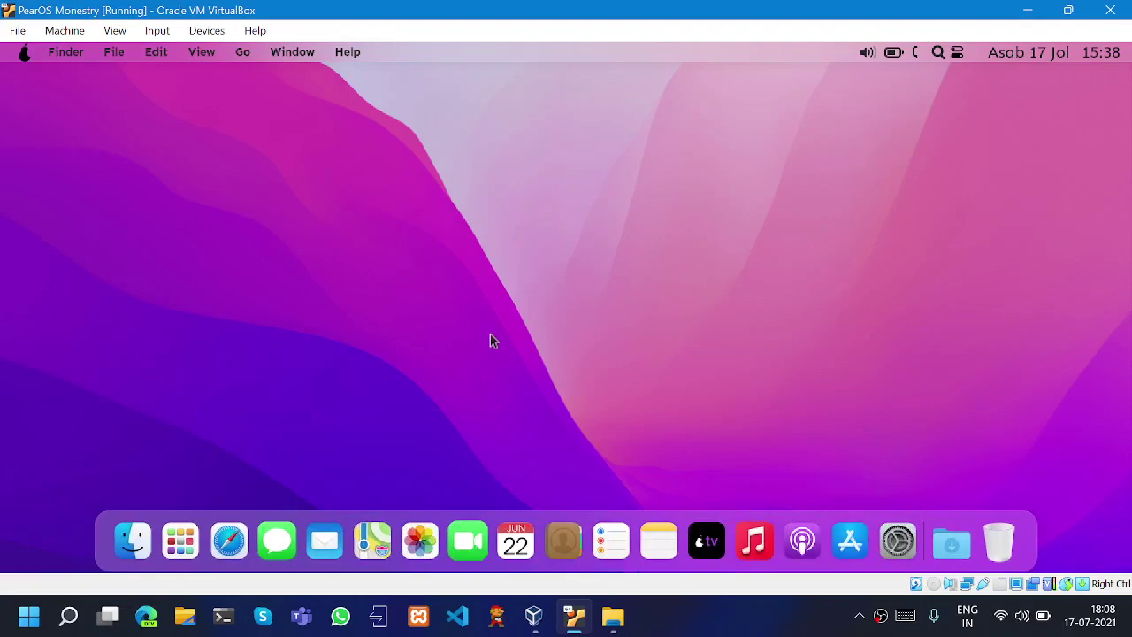
key(Control_R+f)
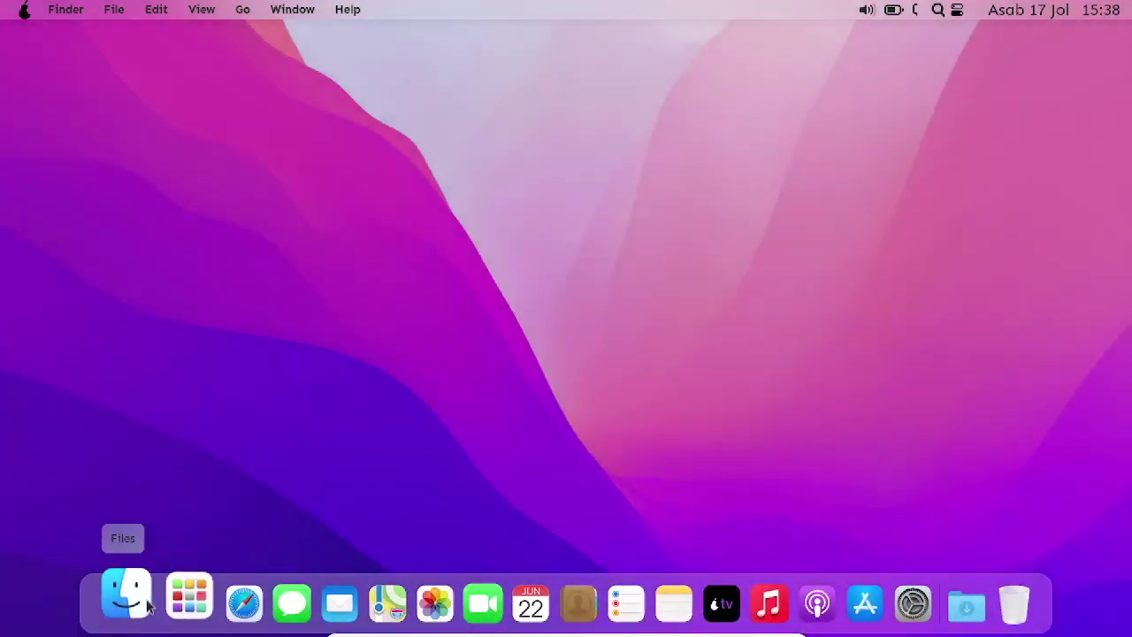
- Open the Files manager maximized, open a second Files window and close that one from the overview of open windows
click(147, 604)
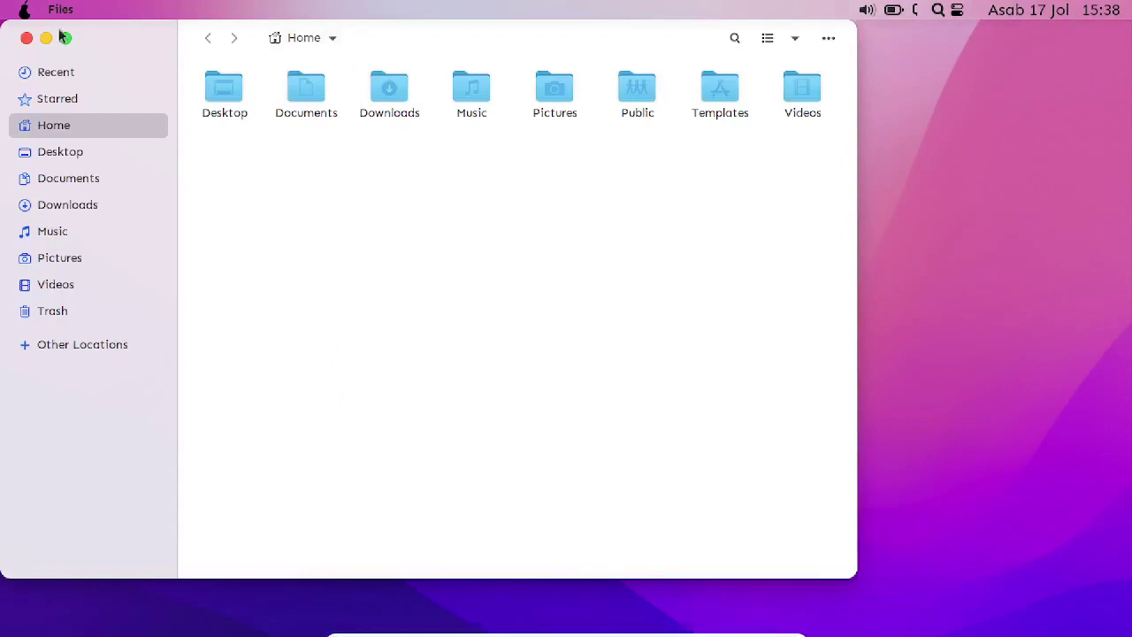
click(66, 38)
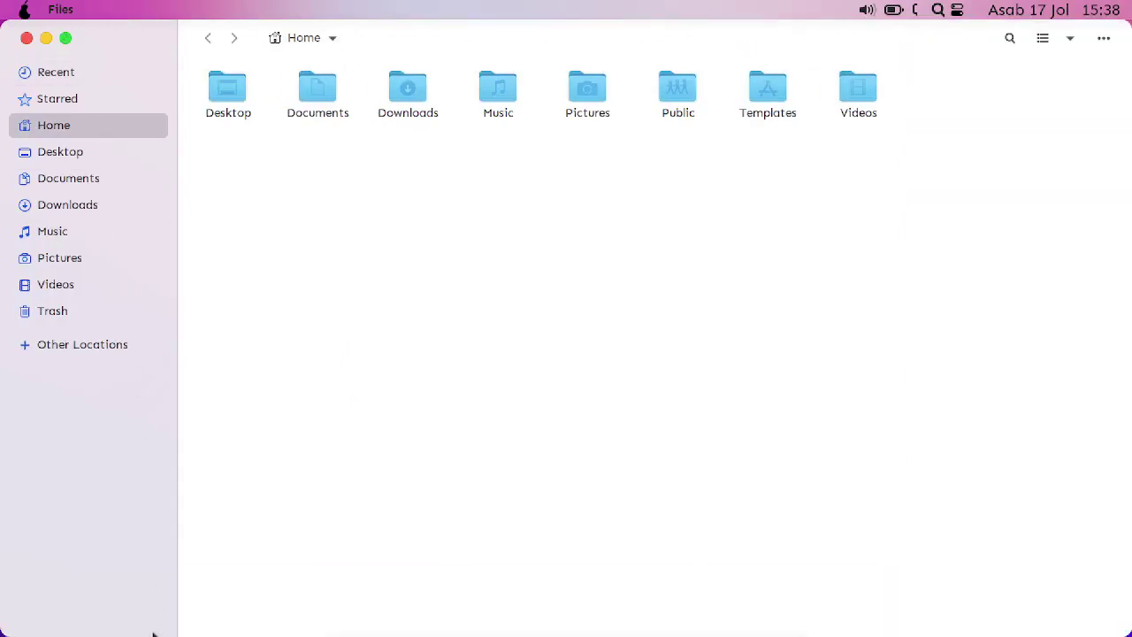
mouse_move(147, 611)
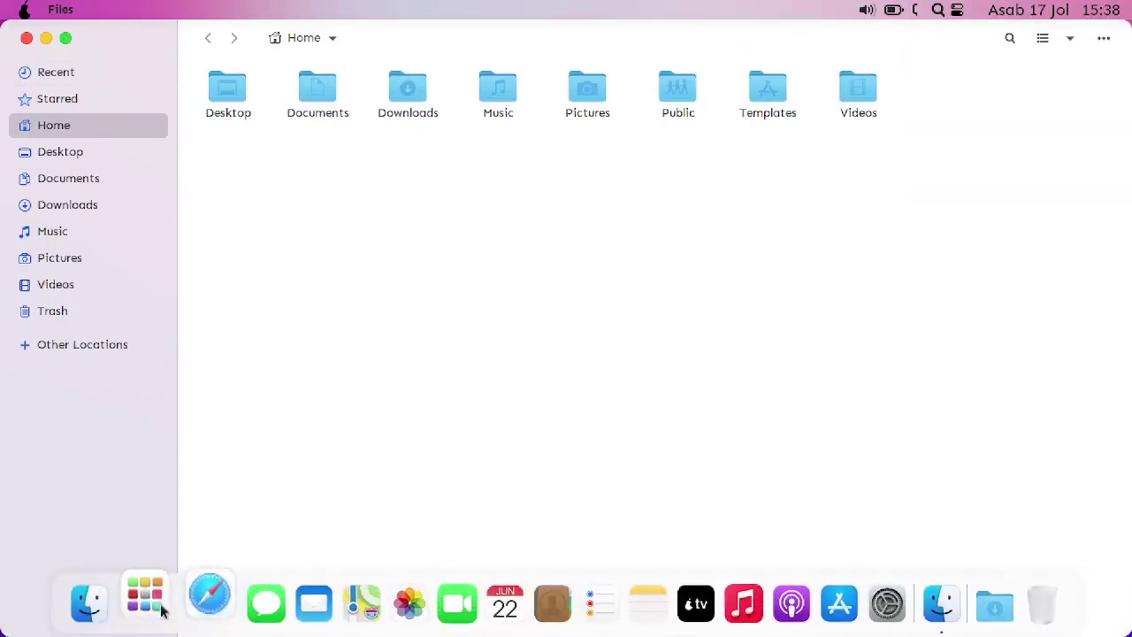
click(93, 598)
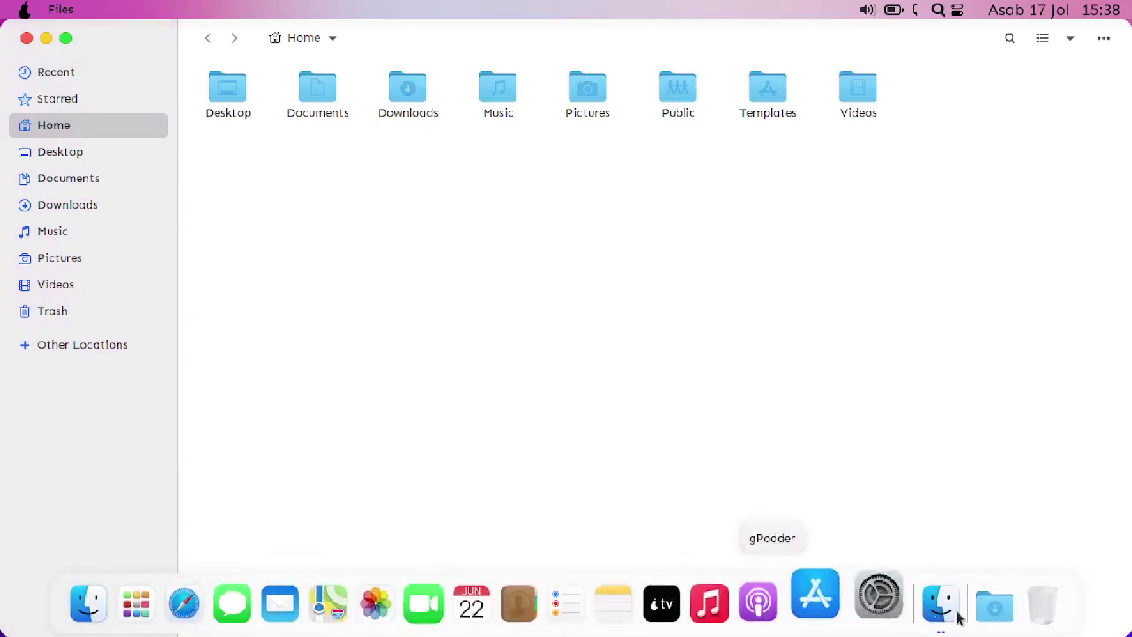
click(920, 603)
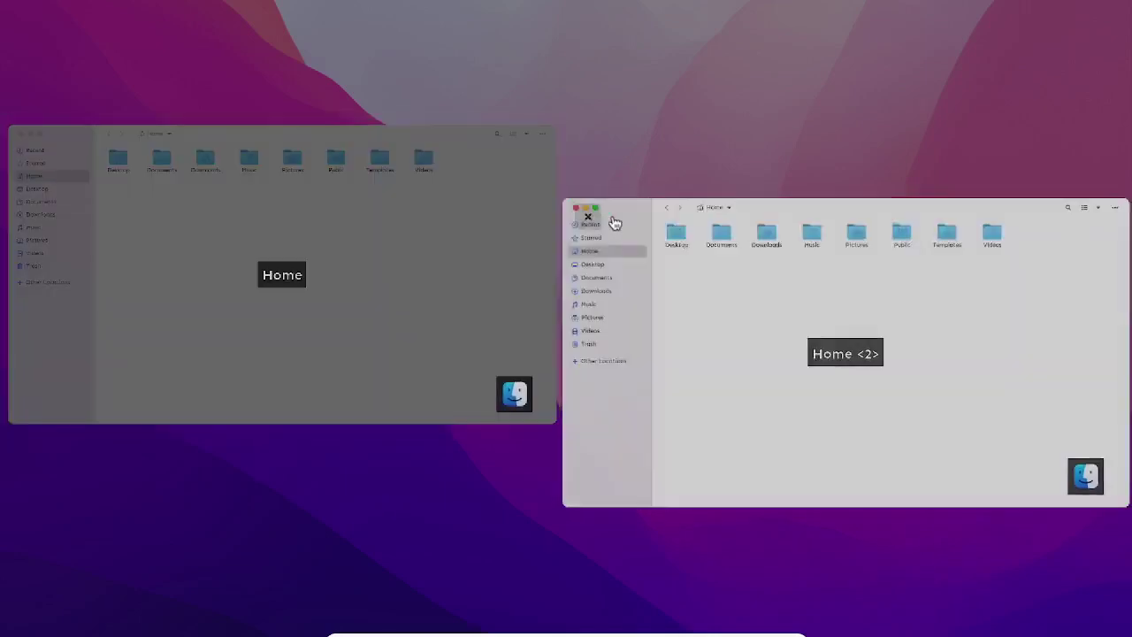
click(587, 217)
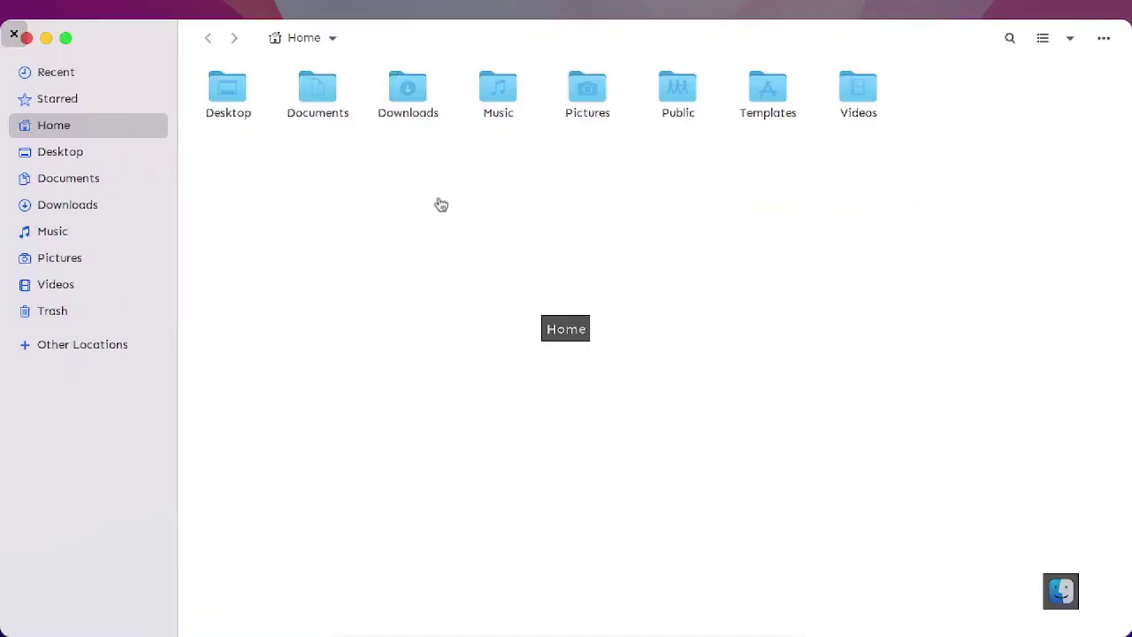
click(754, 363)
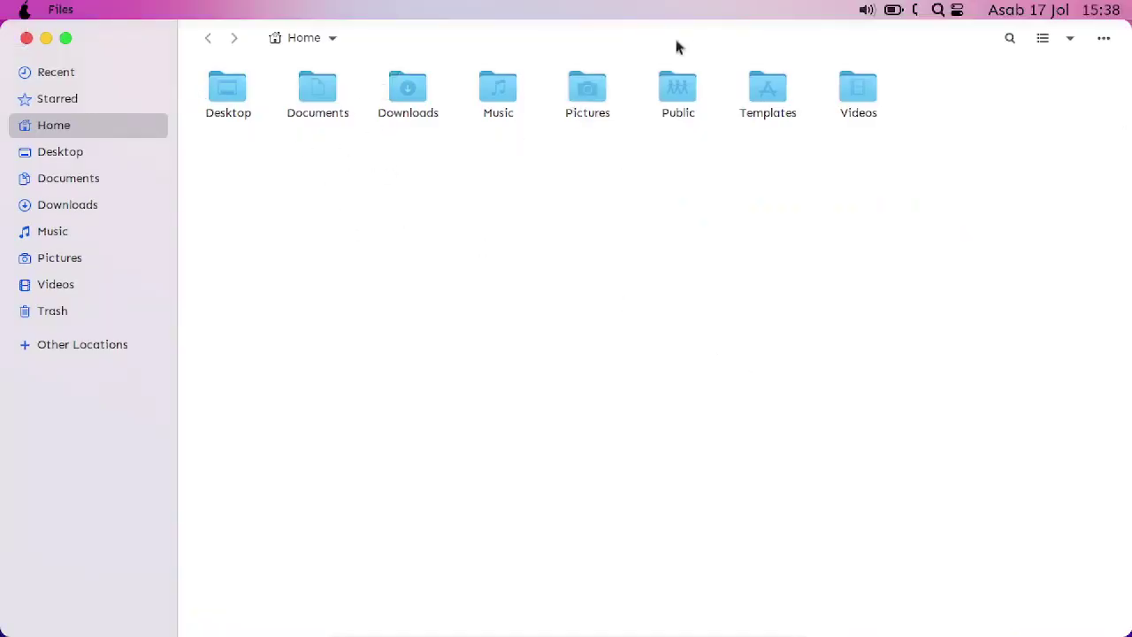
- Examine the properties and permissions of the Computer root folder under Other Locations and close Files
drag(856, 60, 1129, 183)
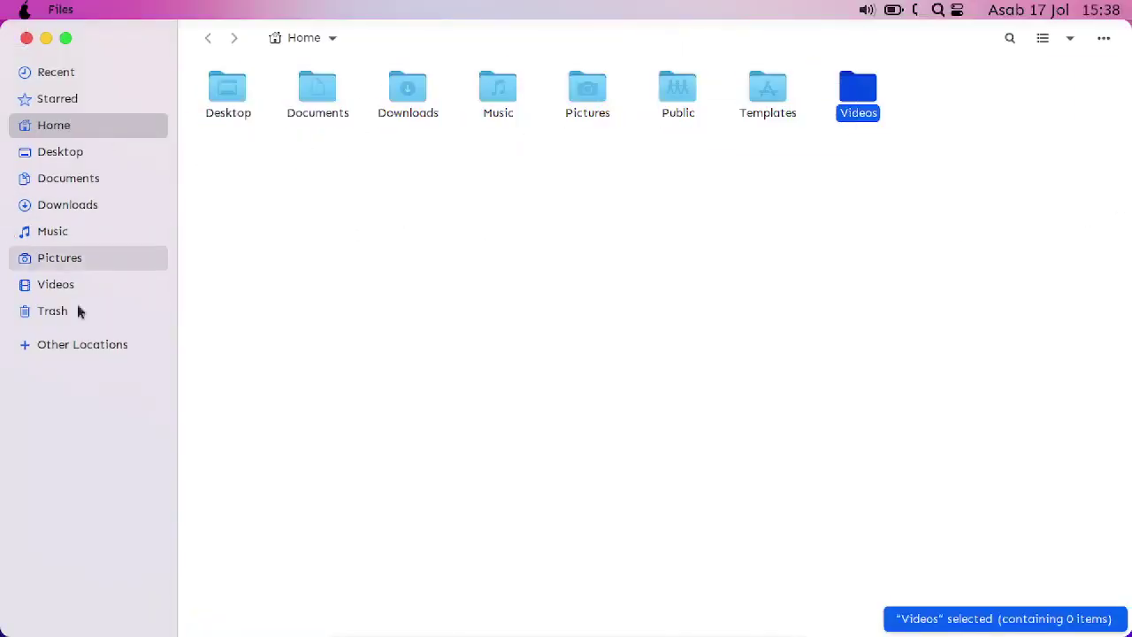
click(83, 347)
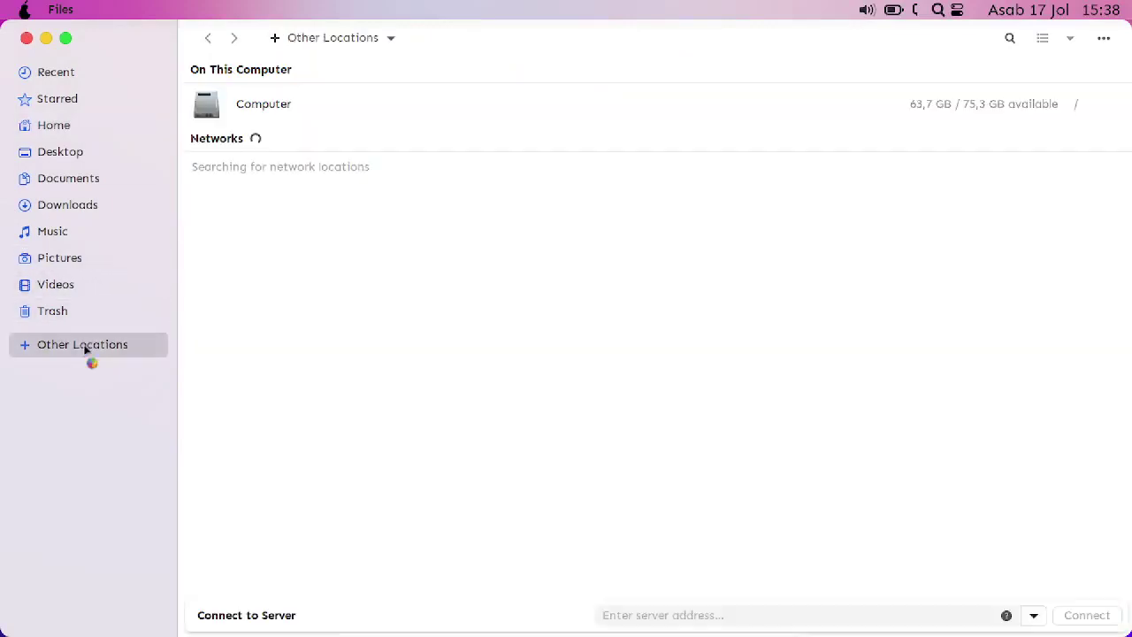
click(240, 116)
right_click(362, 342)
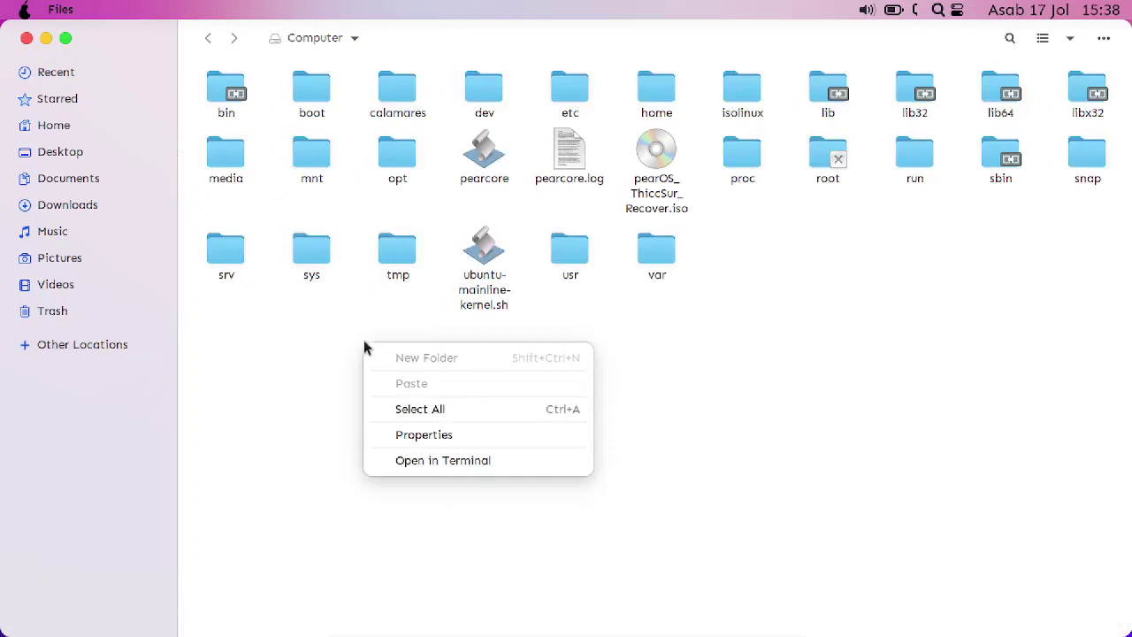
click(409, 439)
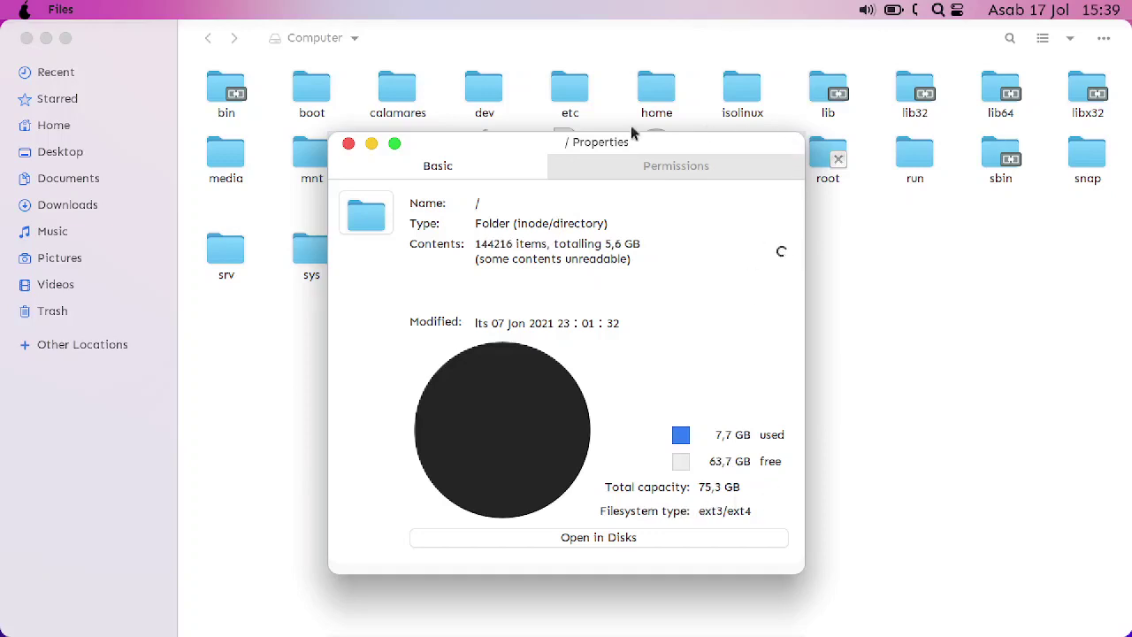
click(589, 174)
click(472, 164)
click(349, 144)
click(27, 38)
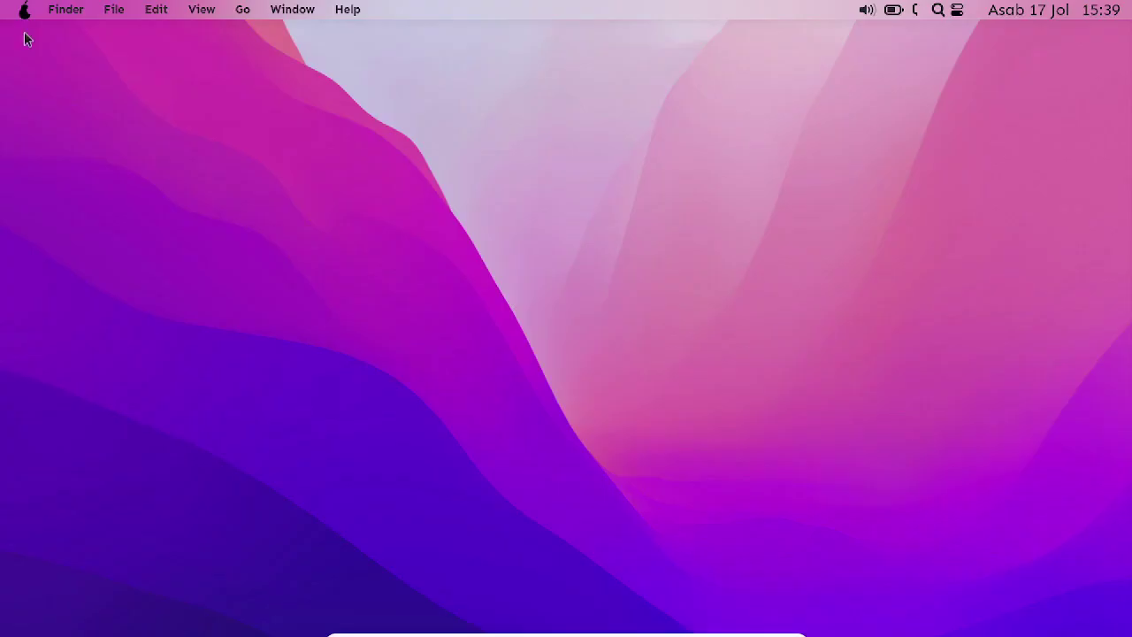
click(22, 10)
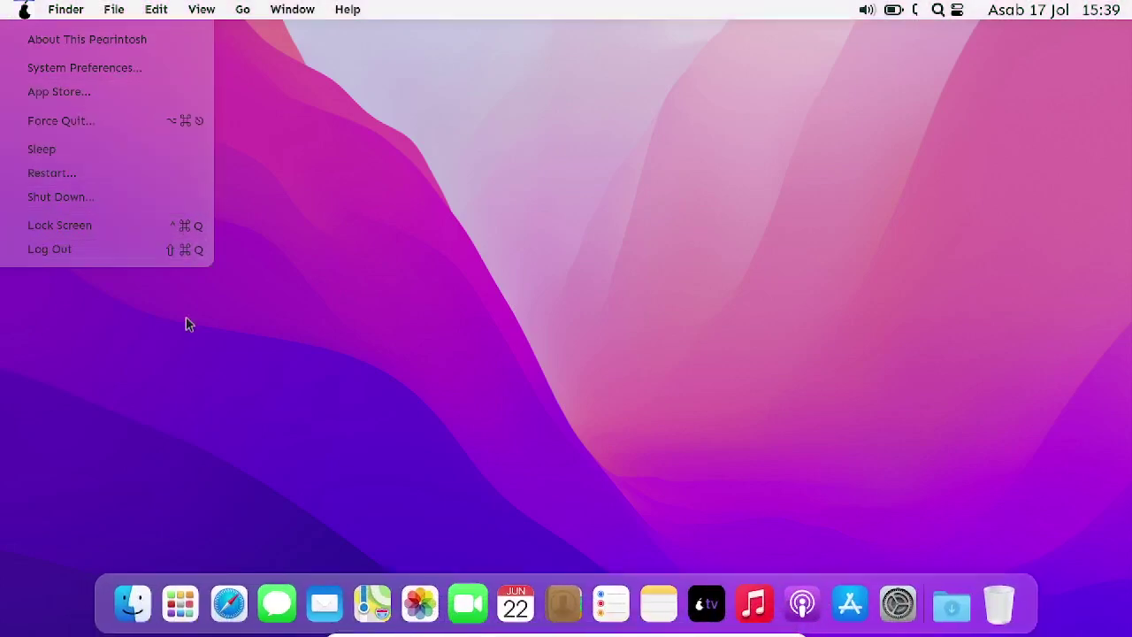
click(185, 322)
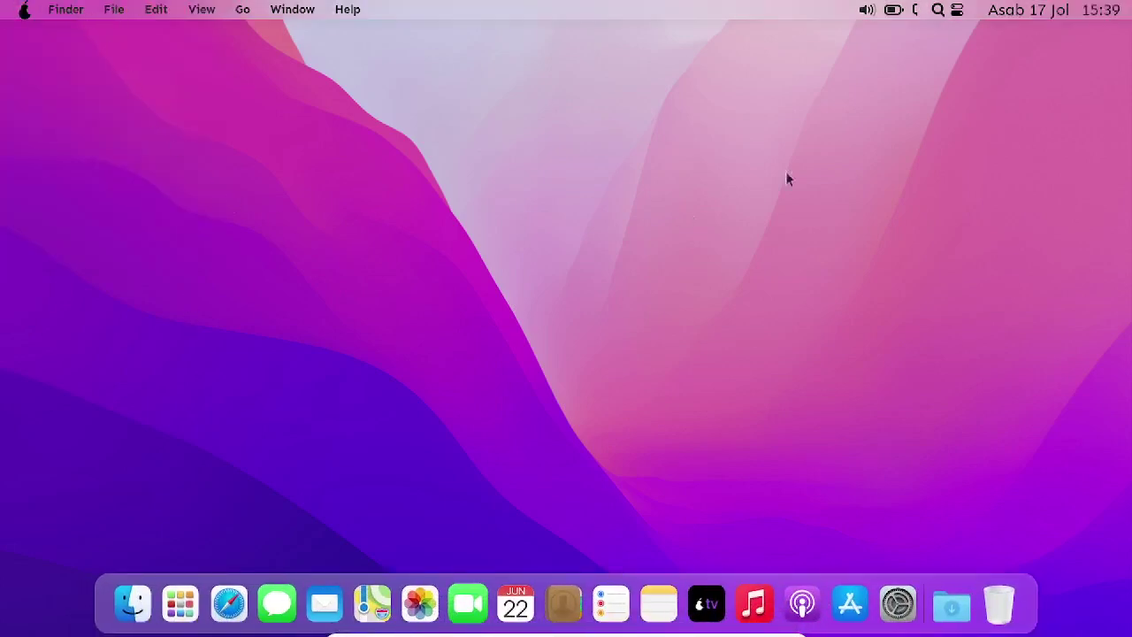
- Reopen Files, check the Computer root folder's disk usage and permissions again, and close the windows
click(124, 591)
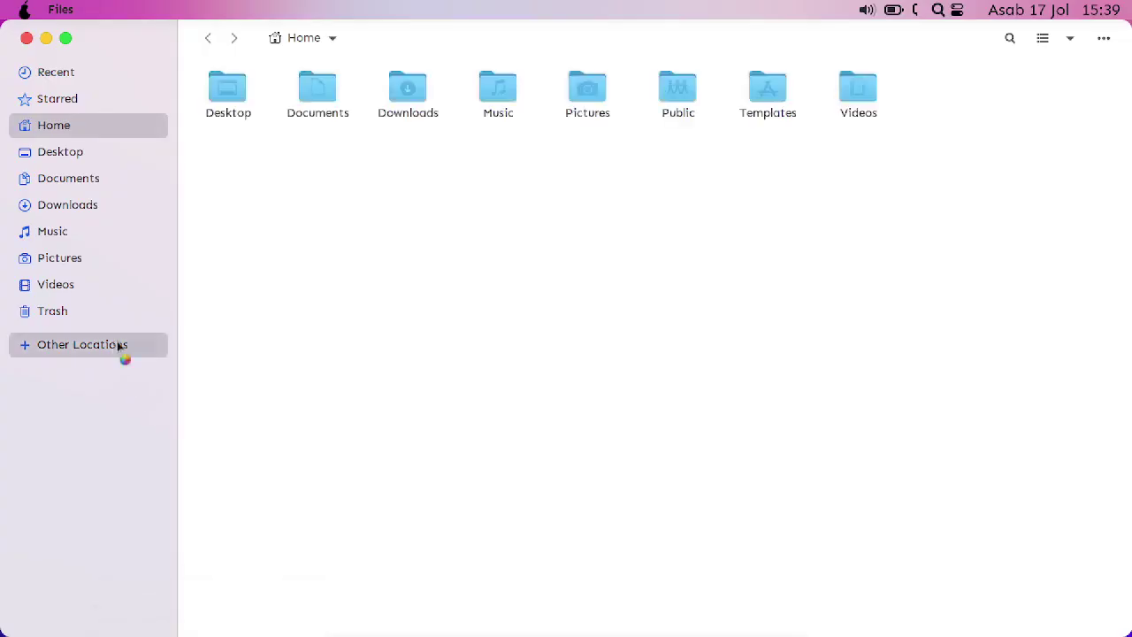
click(121, 349)
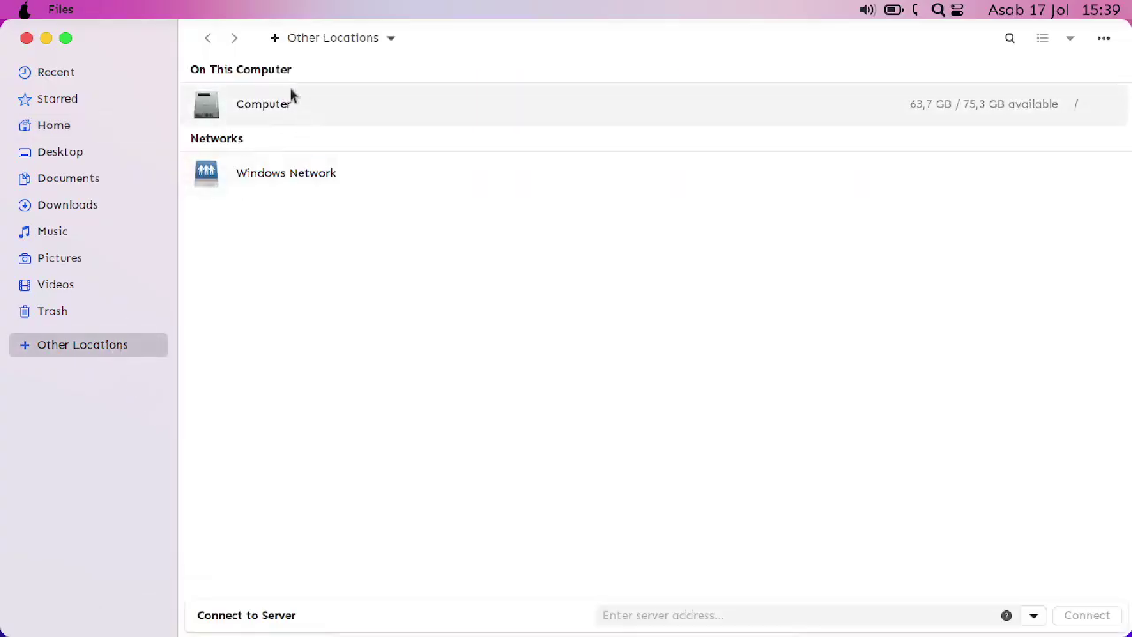
click(293, 97)
right_click(275, 382)
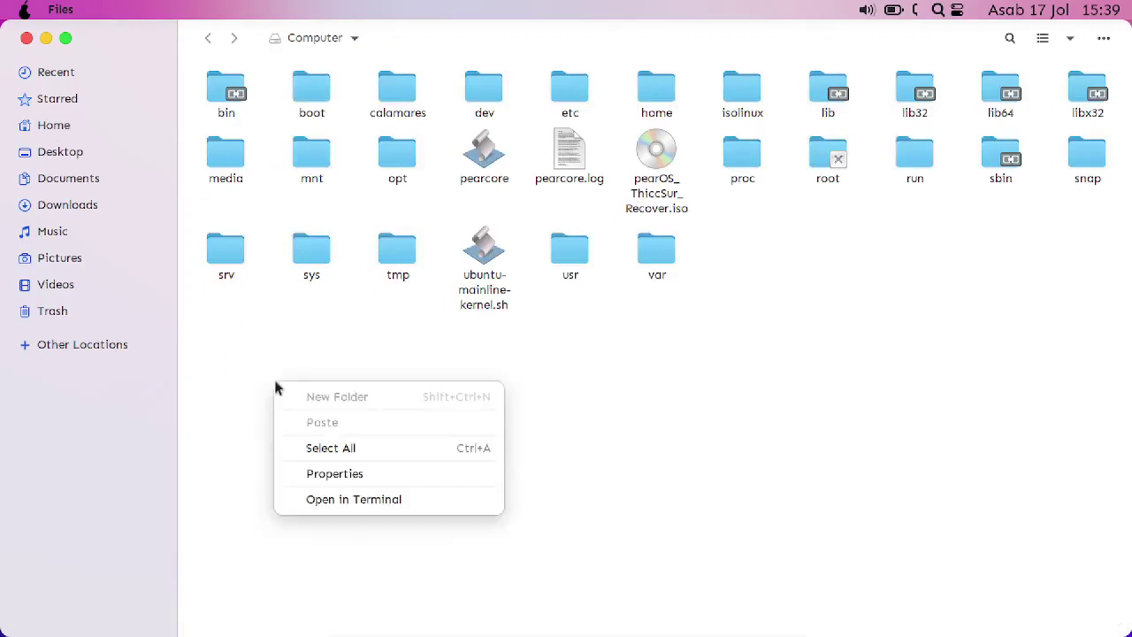
click(357, 481)
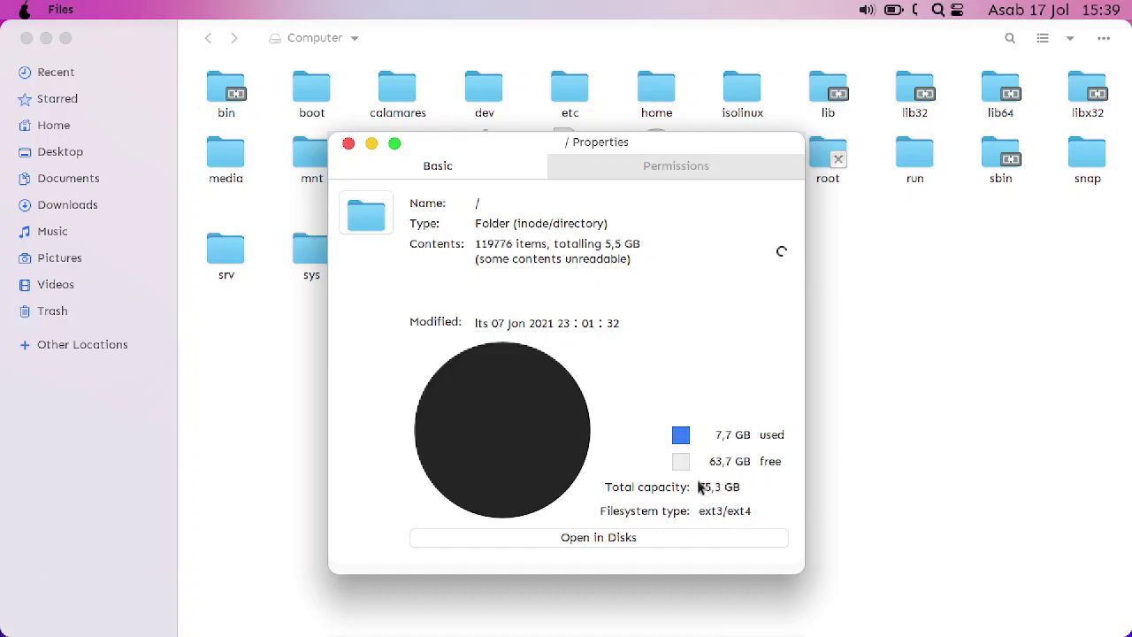
click(656, 168)
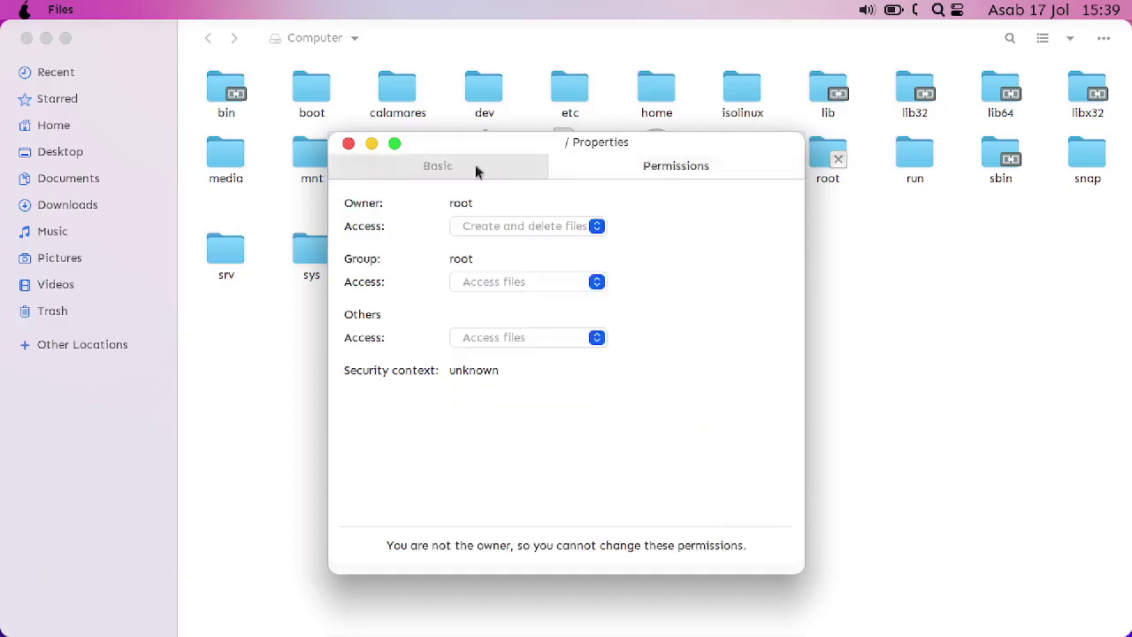
click(443, 168)
click(348, 144)
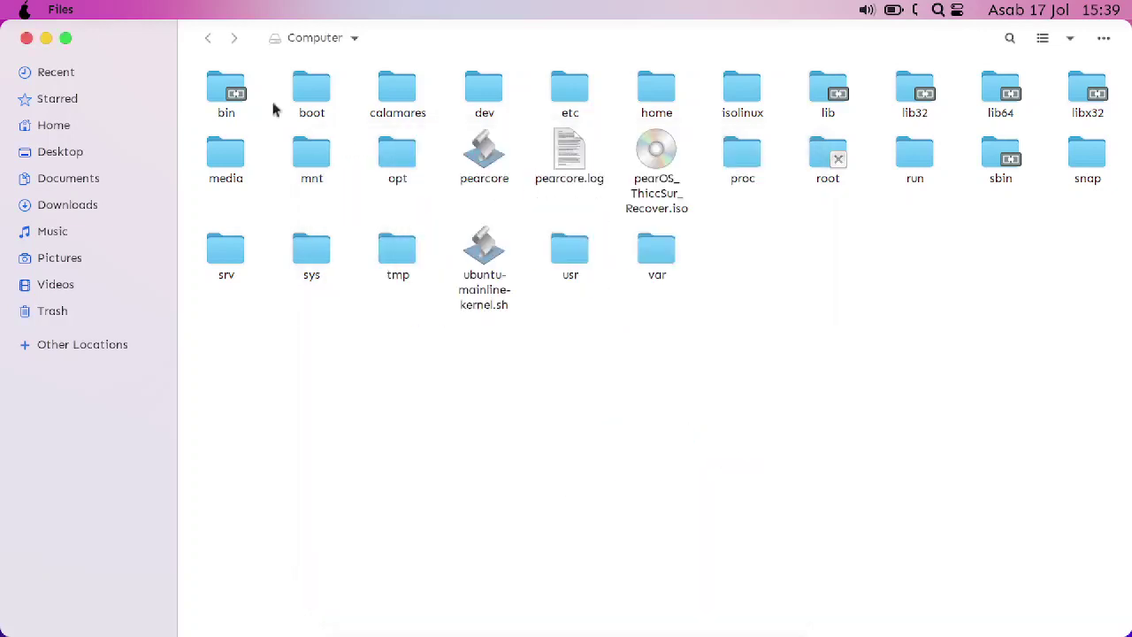
click(26, 38)
- Open the Epiphany web browser, close it and open it again
mouse_move(734, 630)
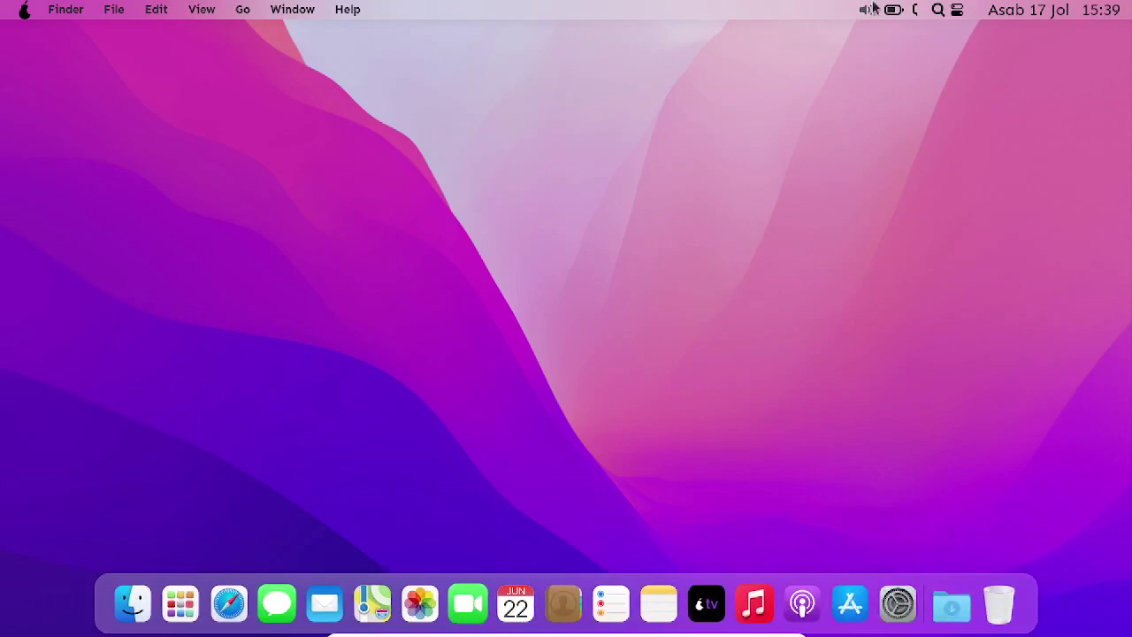
click(232, 605)
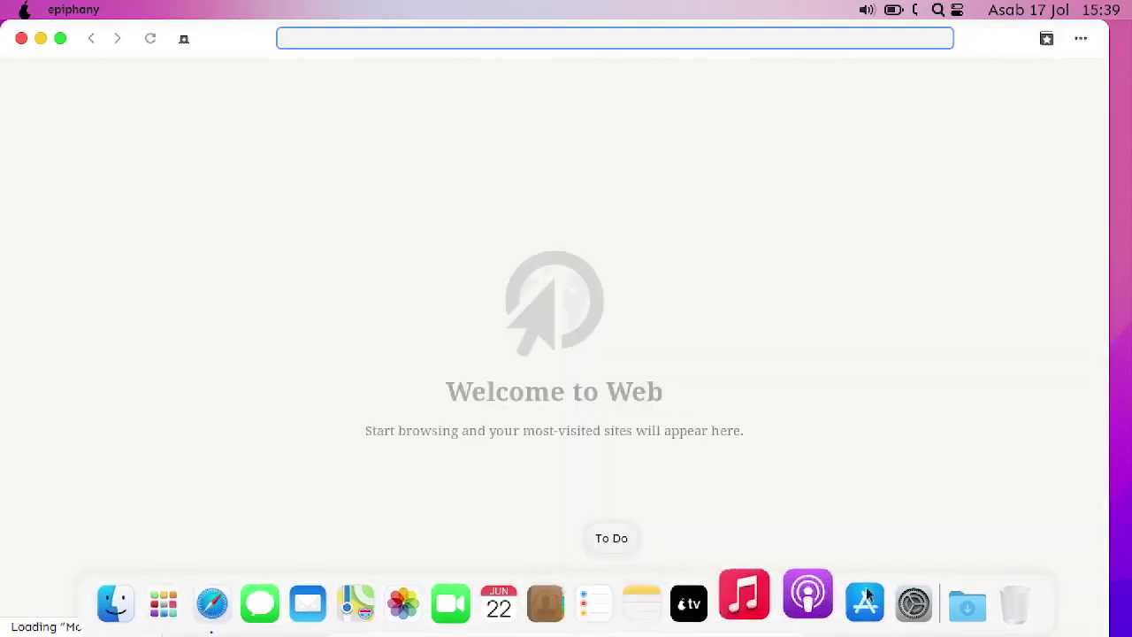
click(22, 41)
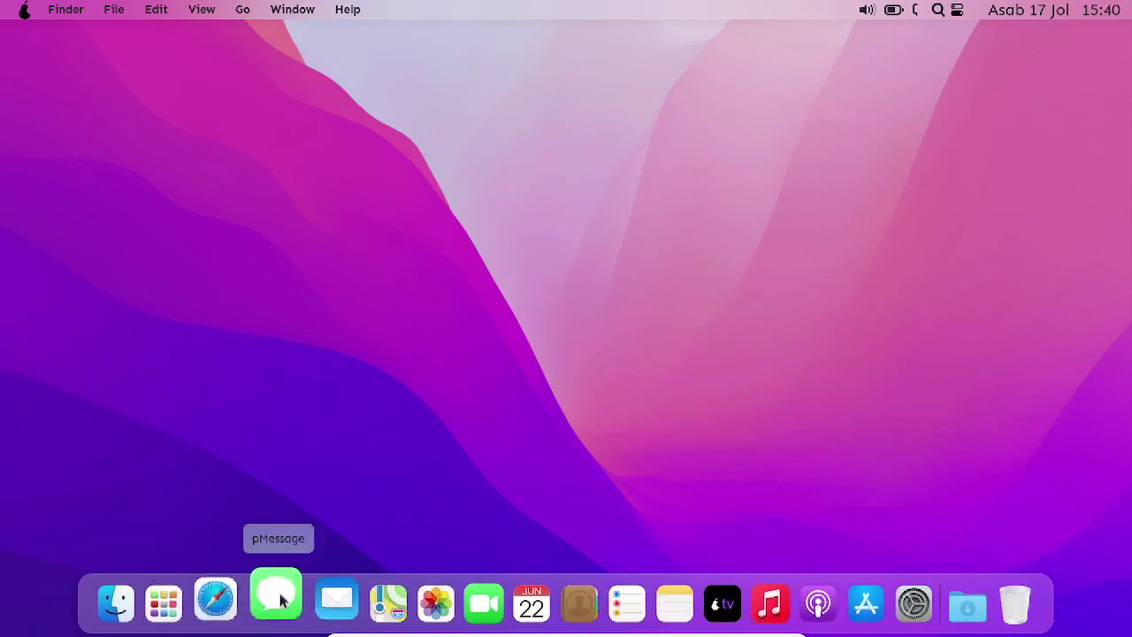
click(232, 598)
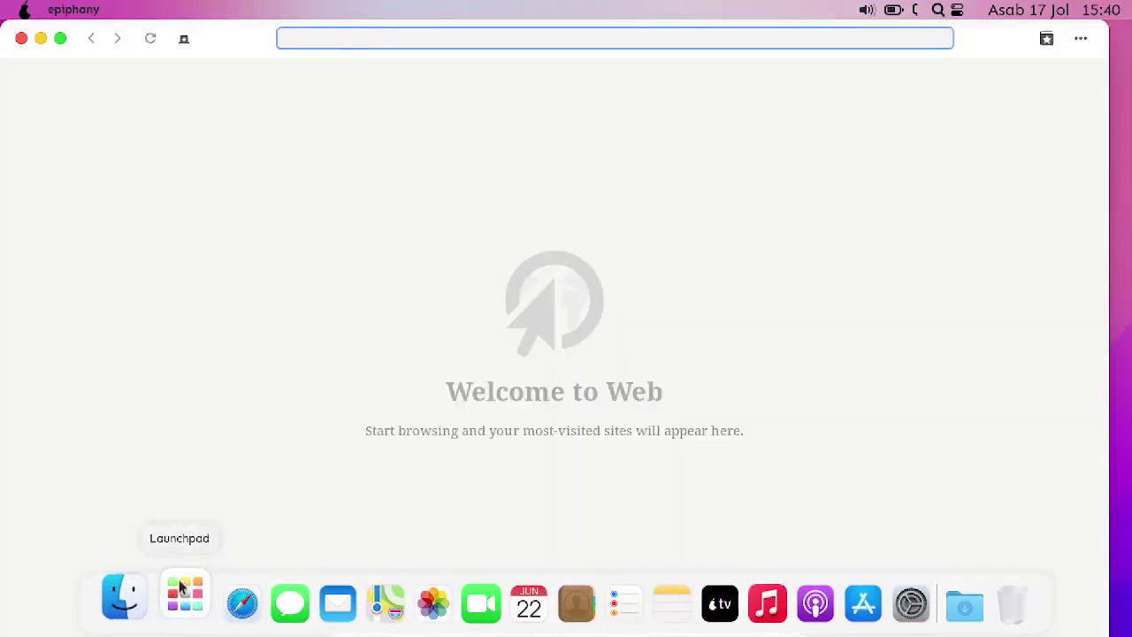
- Look through both pages of installed applications in Launchpad and return to the browser
click(181, 590)
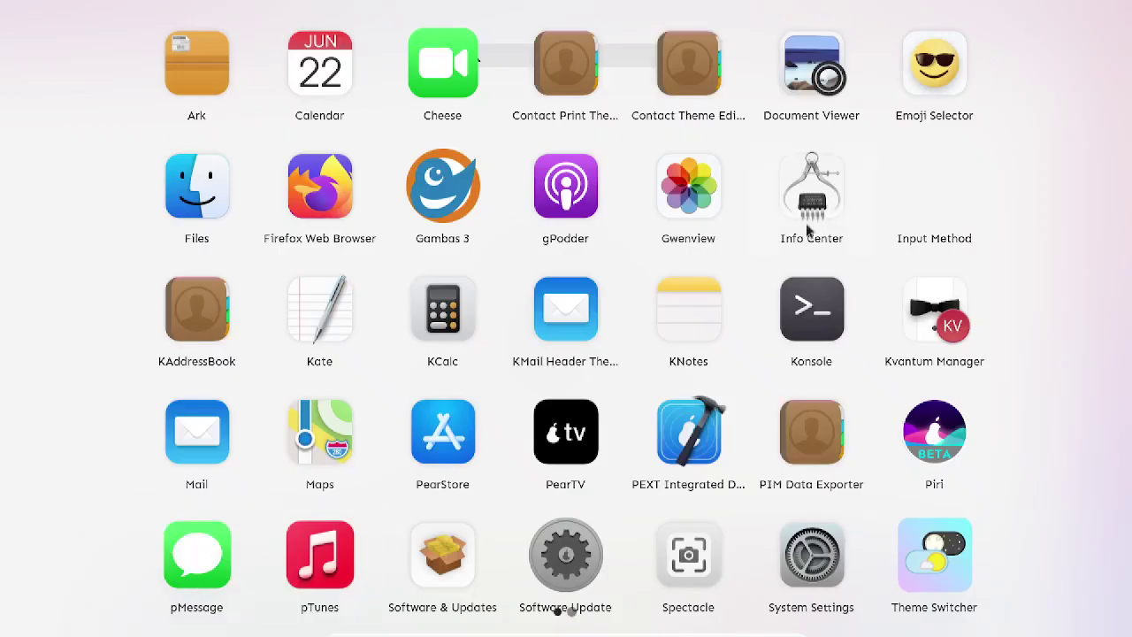
scroll(859, 461, down, 2)
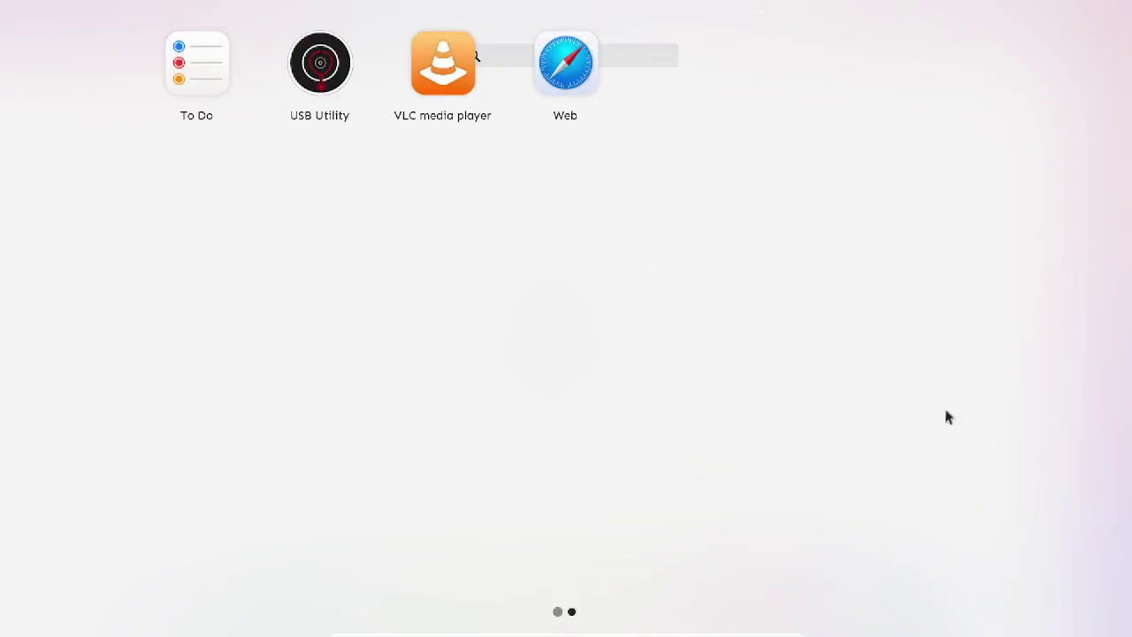
click(563, 612)
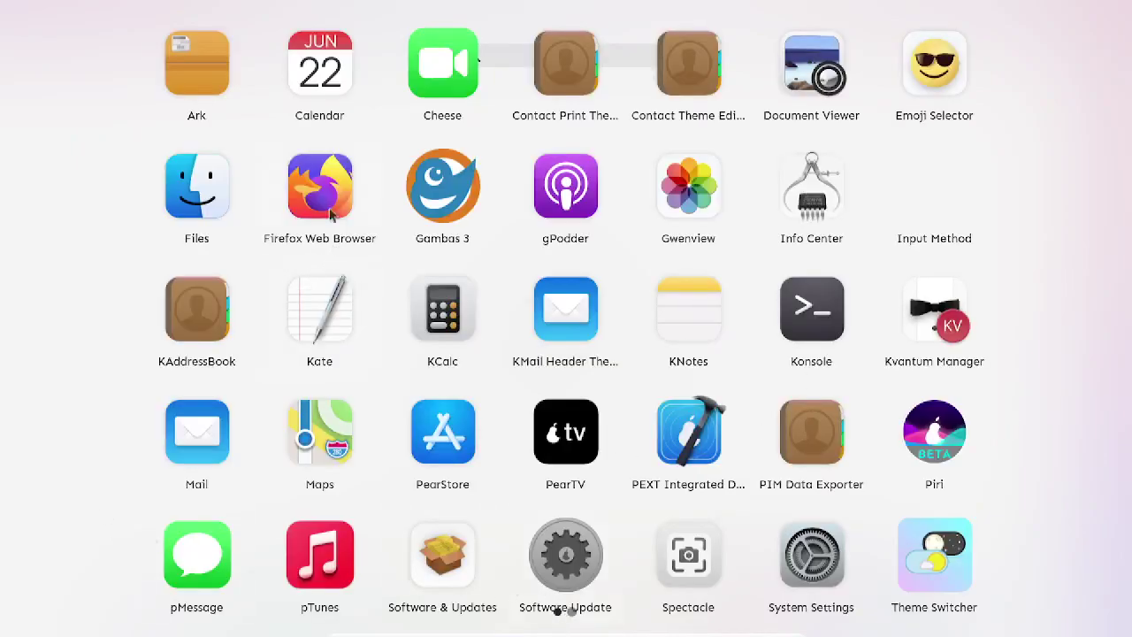
click(181, 602)
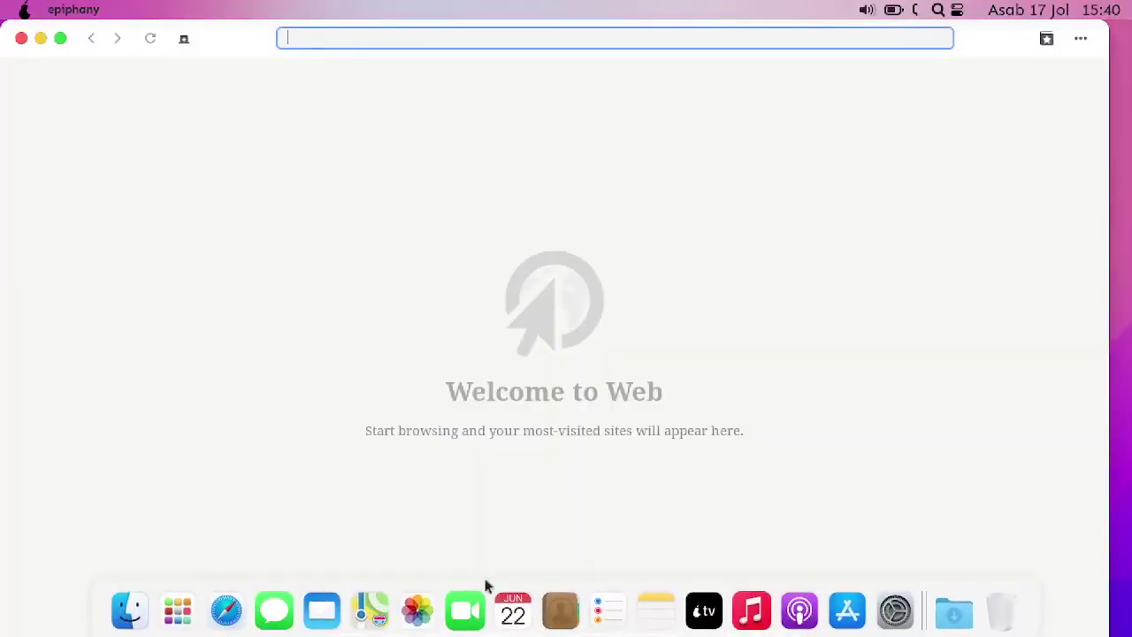
- Maximize the Epiphany browser window, load the creator's channel page on youtube.com and open a new tab
click(60, 40)
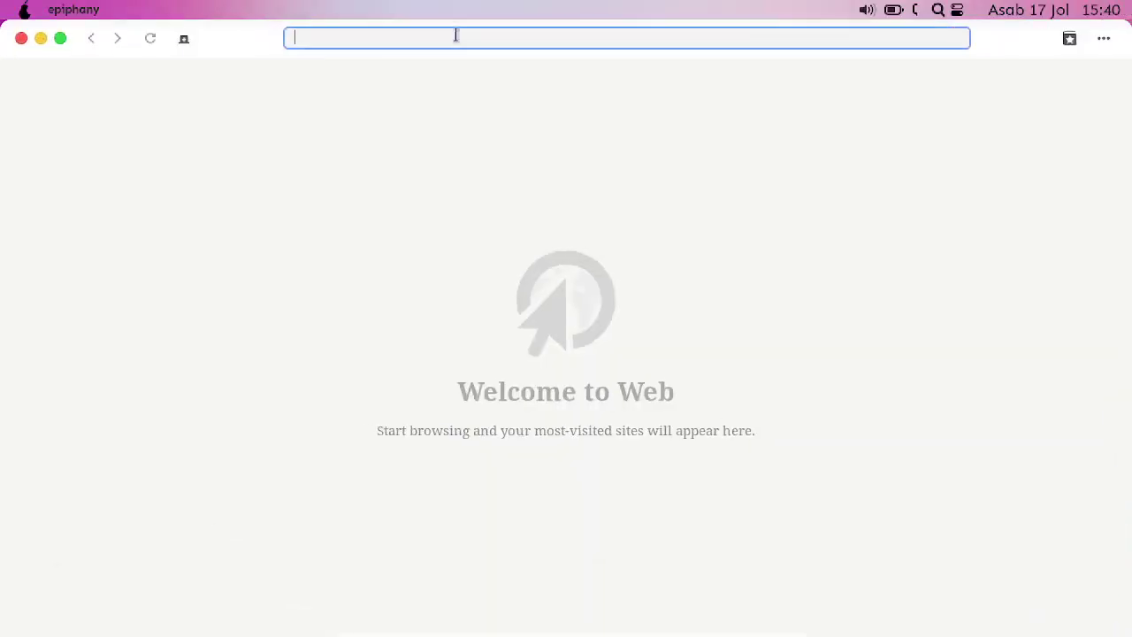
text(yp)
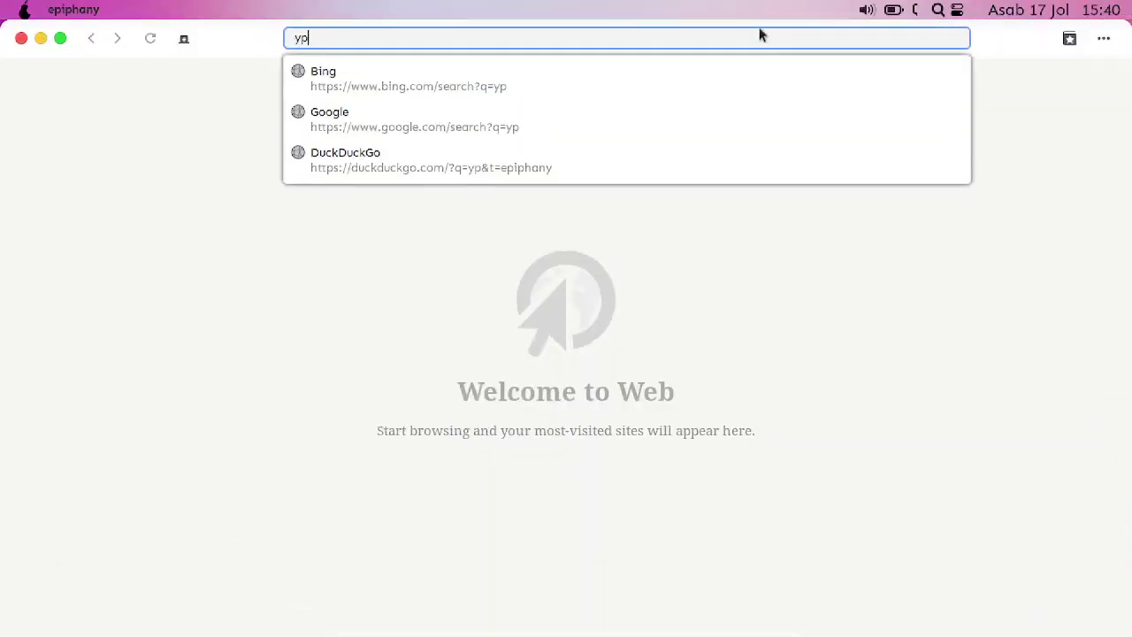
key(BackSpace)
text(outubw.)
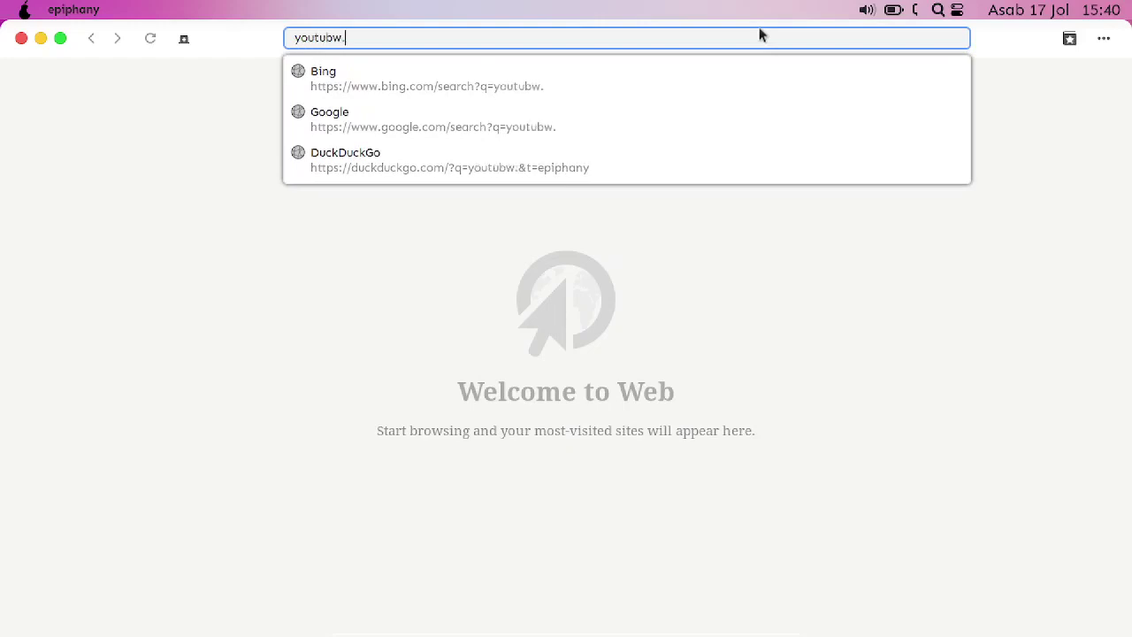
key(BackSpace)
key(BackSpace)
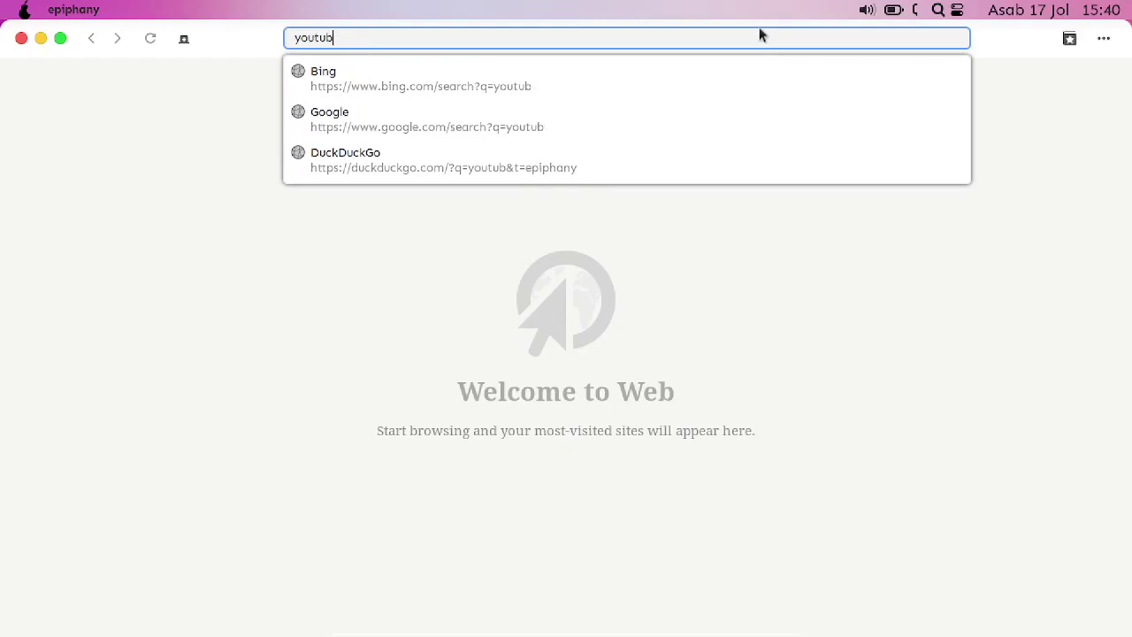
text(e.com/)
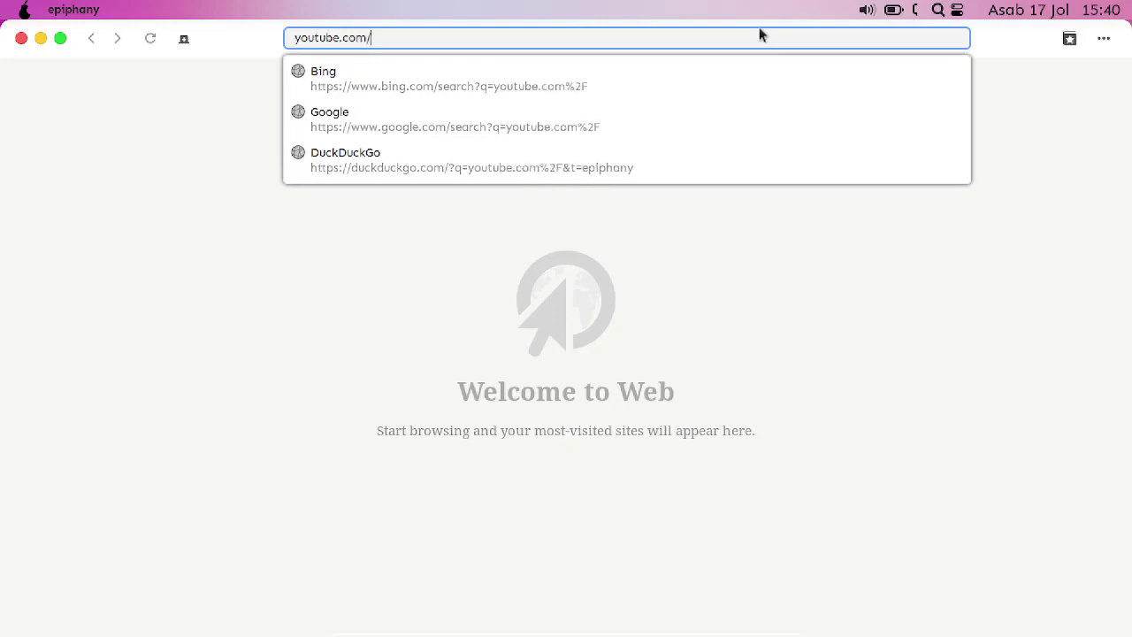
text(c/V)
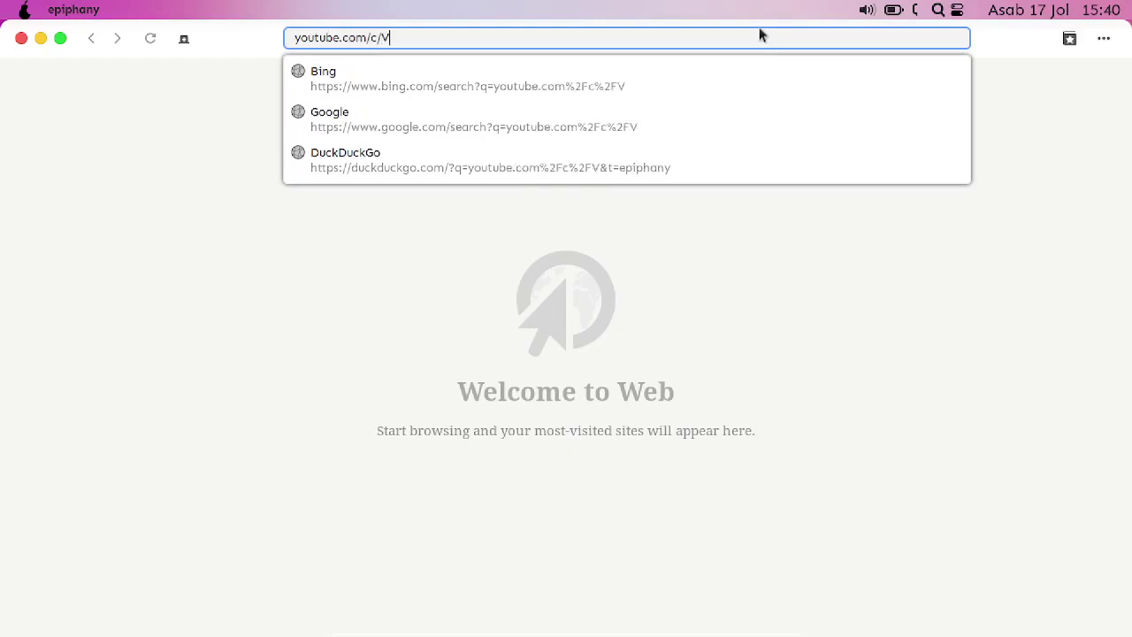
text(ivaanMAT)
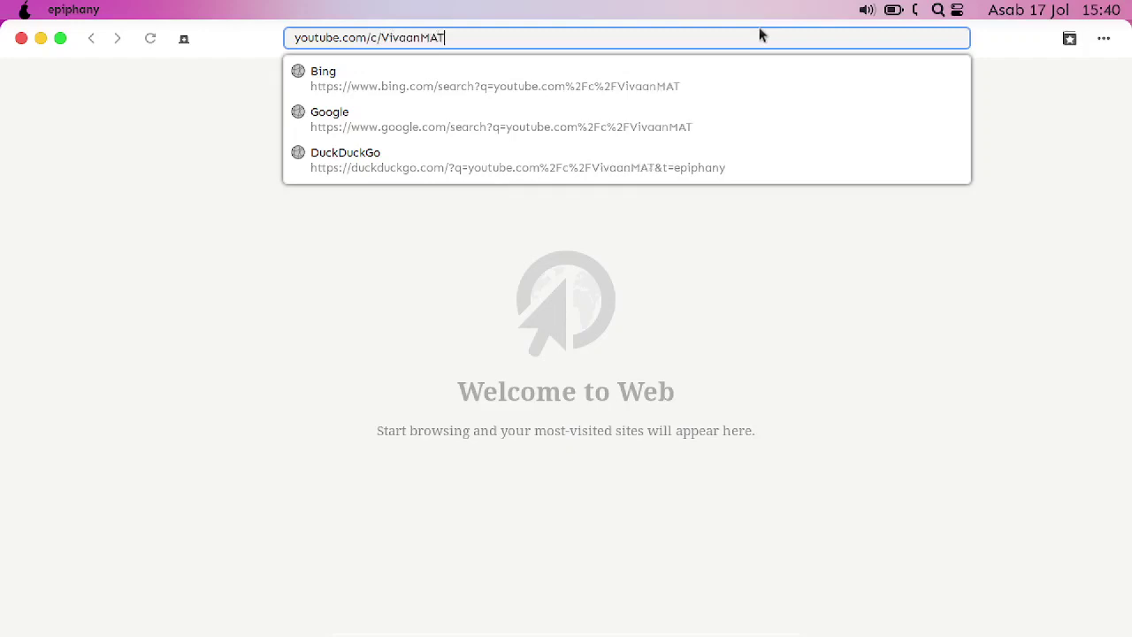
key(Return)
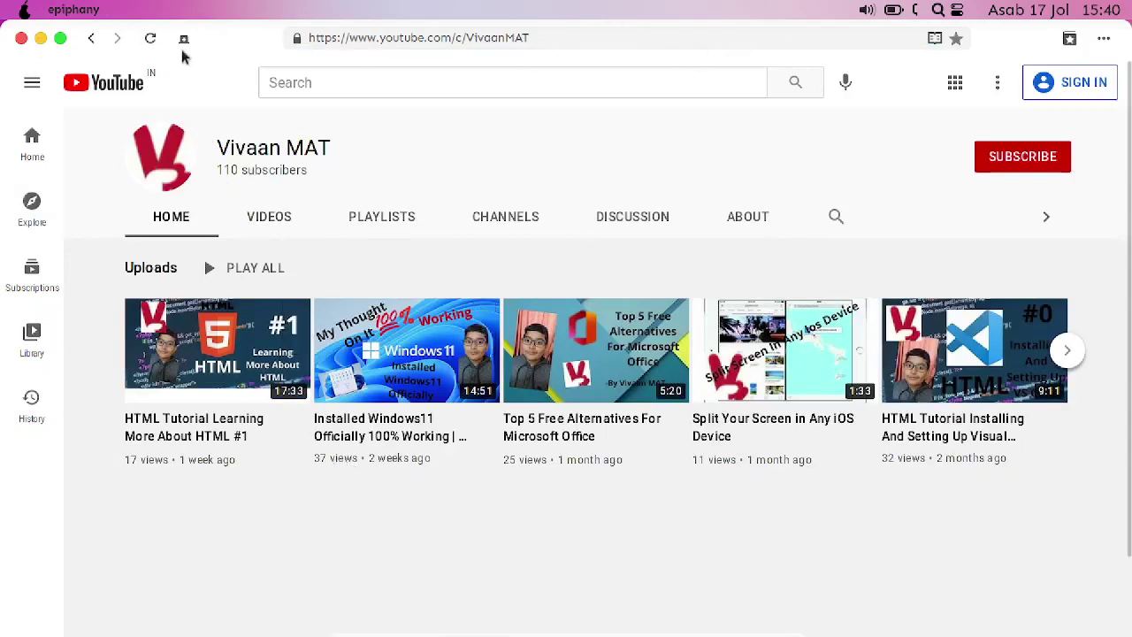
click(186, 40)
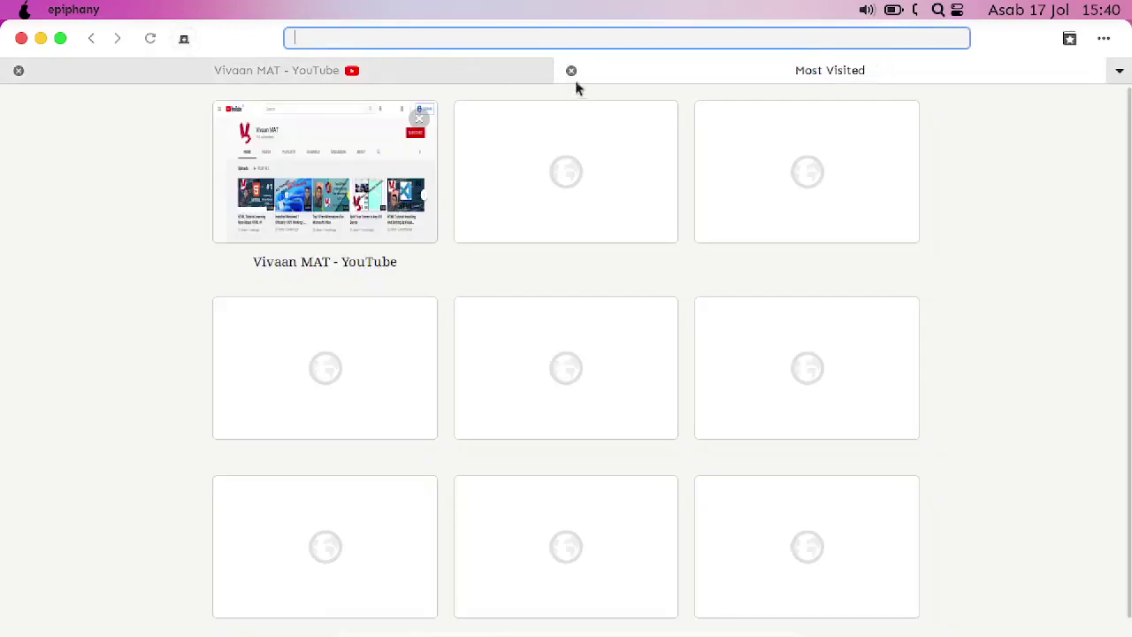
- Minimize Epiphany, search the system for "fi" and launch Firefox Web Browser
click(40, 39)
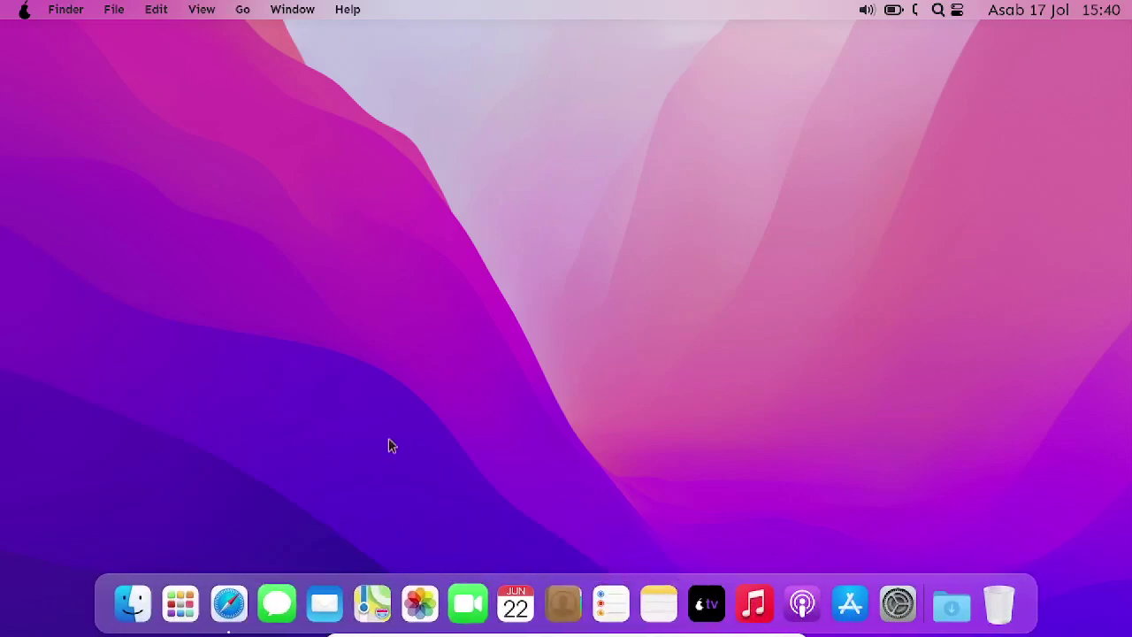
key(alt+space)
text(fi)
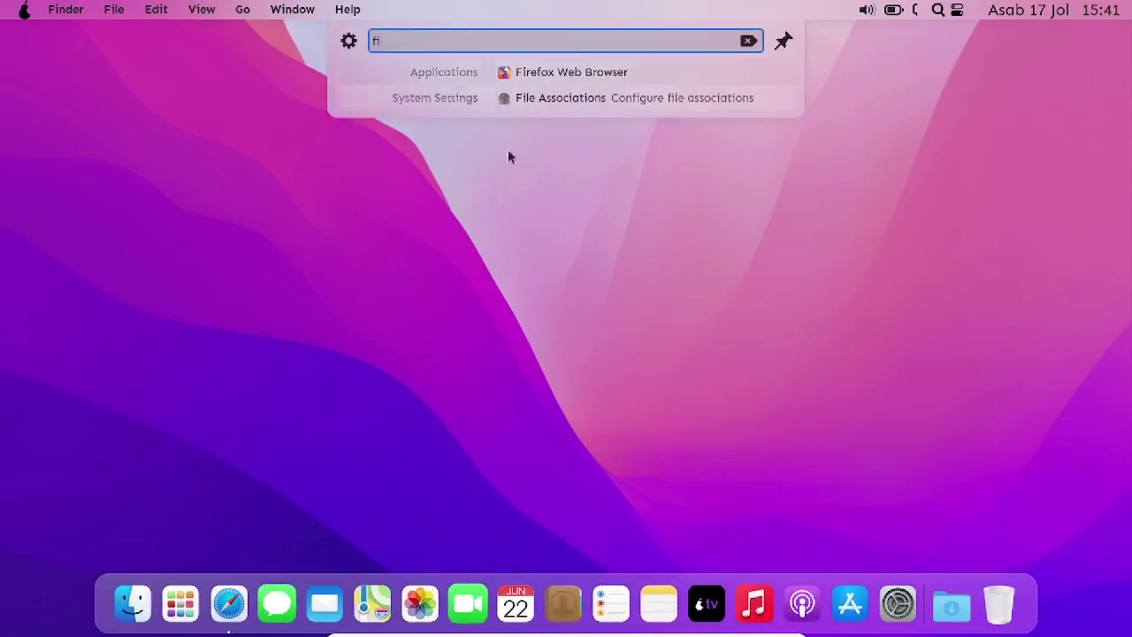
click(611, 74)
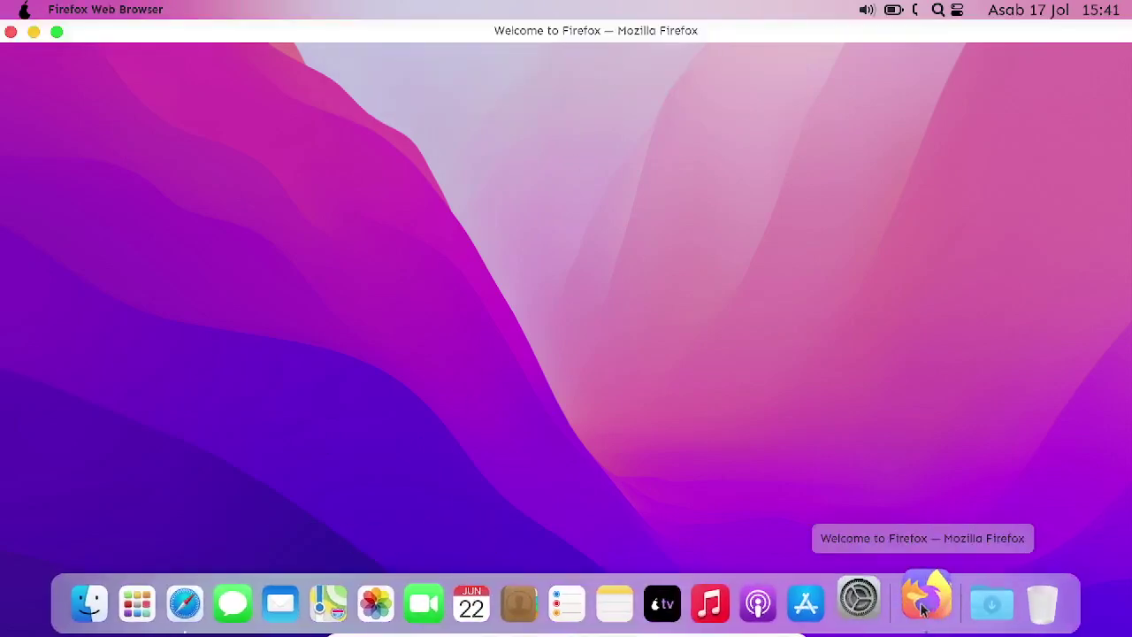
click(923, 607)
click(923, 606)
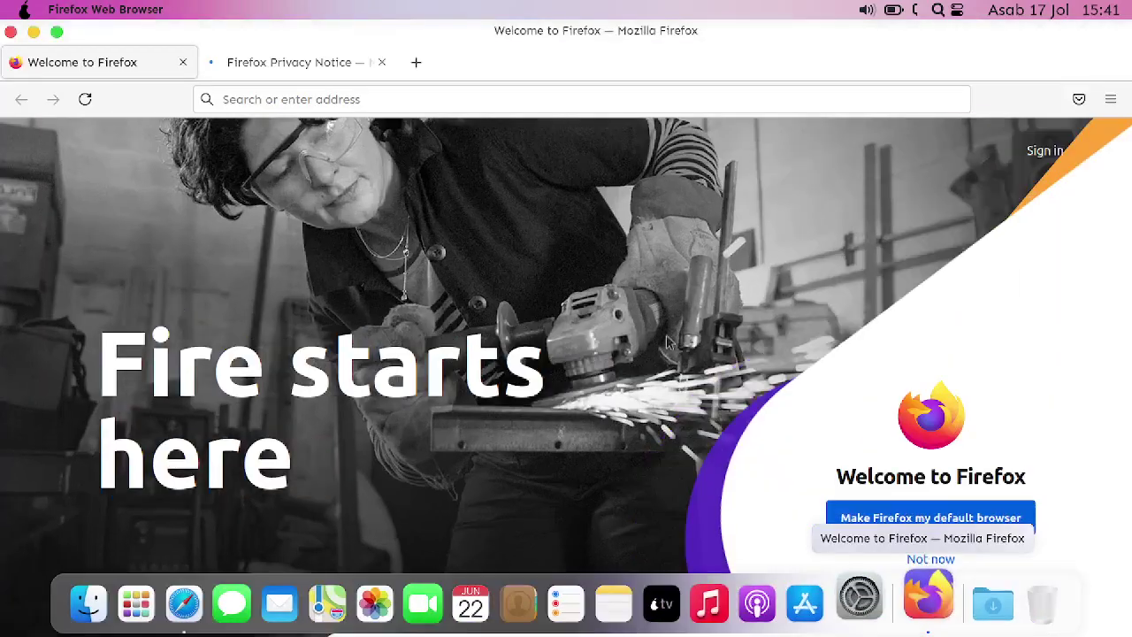
- View the Firefox Privacy Notice and a new tab page, and minimize Firefox
click(296, 62)
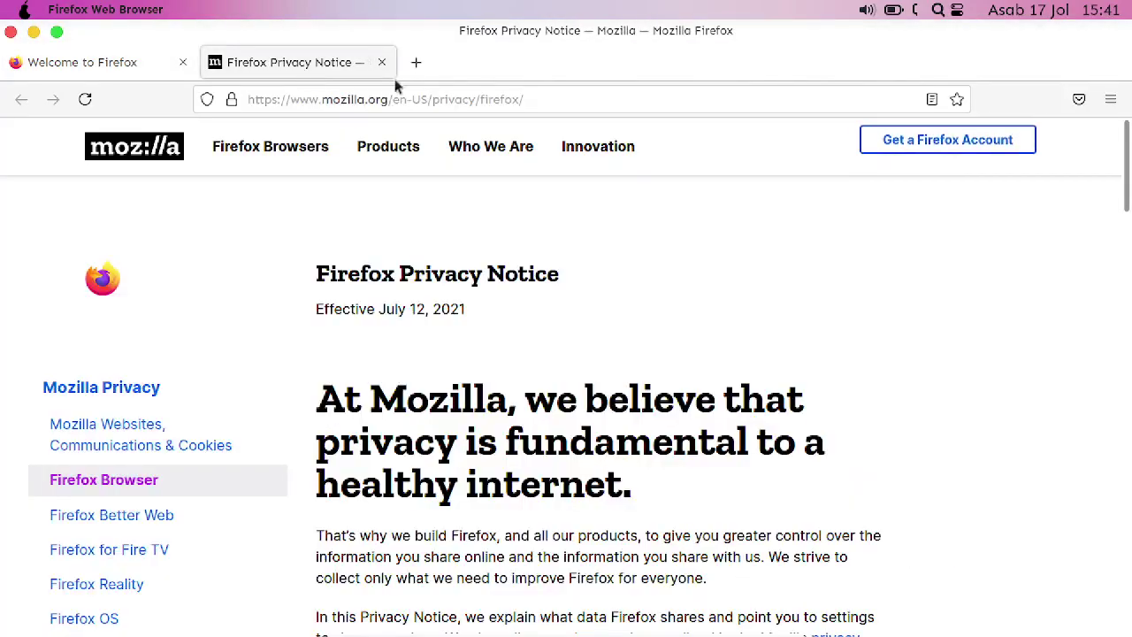
click(415, 63)
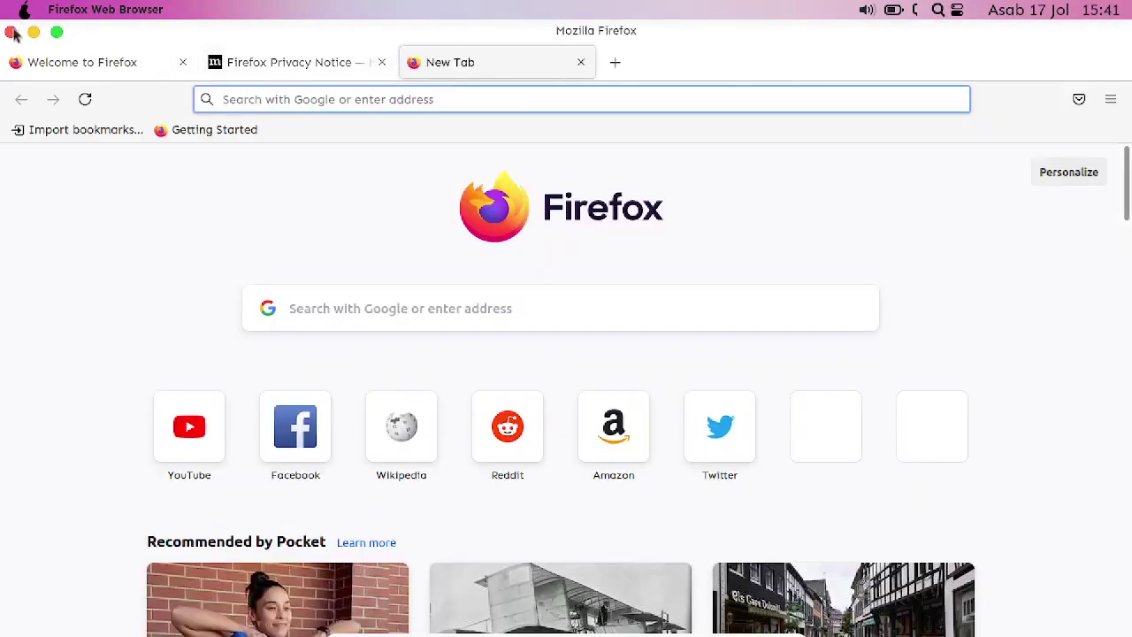
click(34, 33)
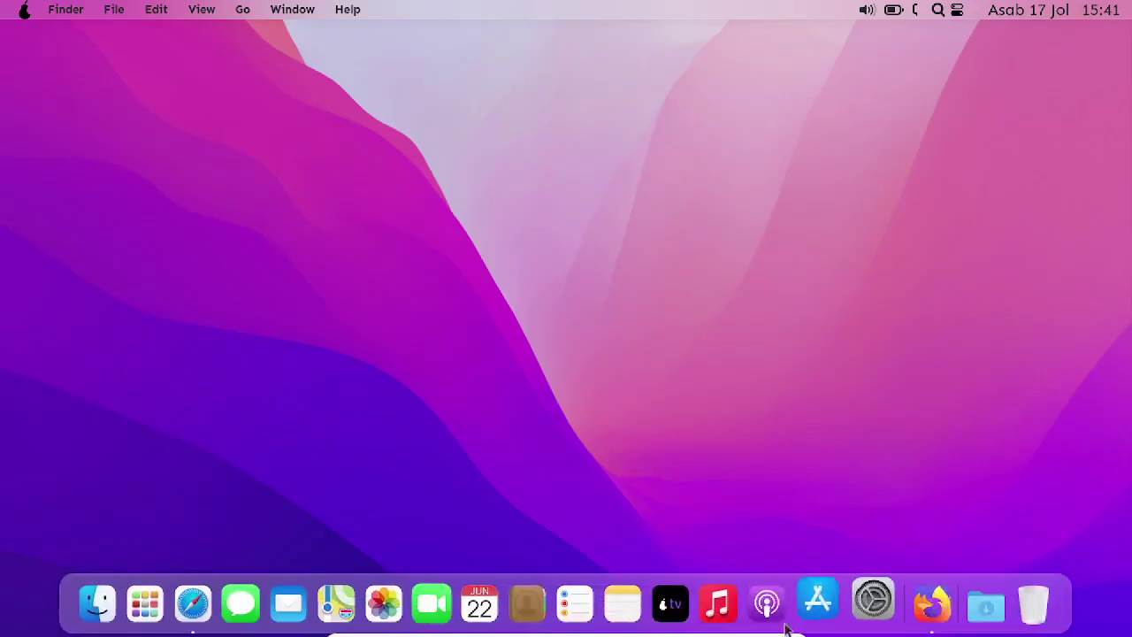
- Open the Appearance section of System Settings and apply the pearOS-dark global theme
click(873, 602)
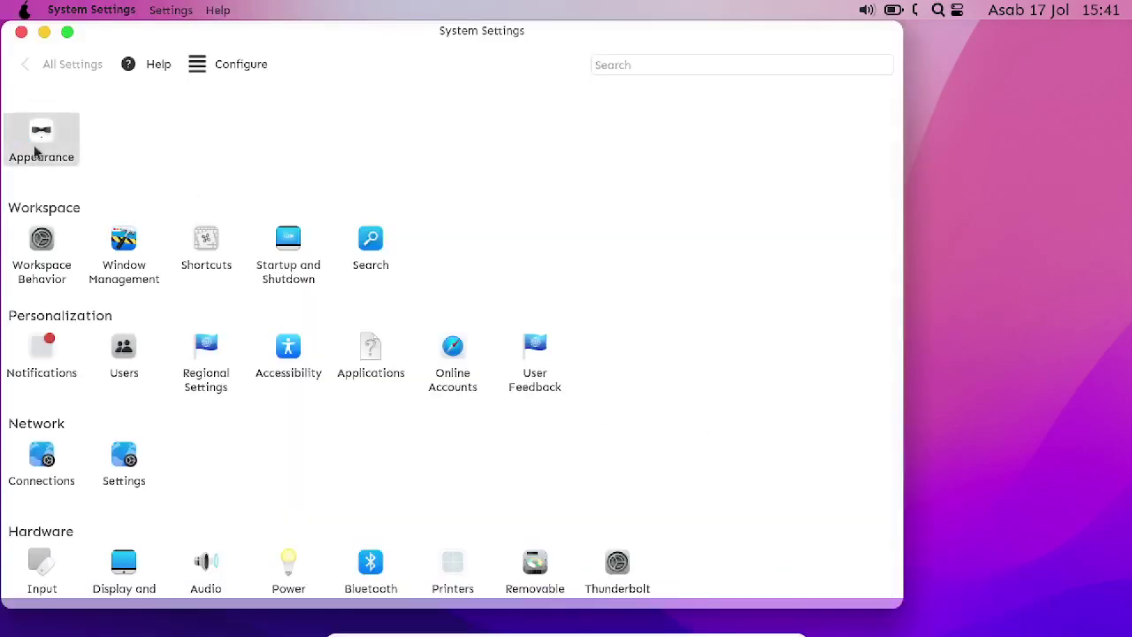
click(36, 153)
click(37, 157)
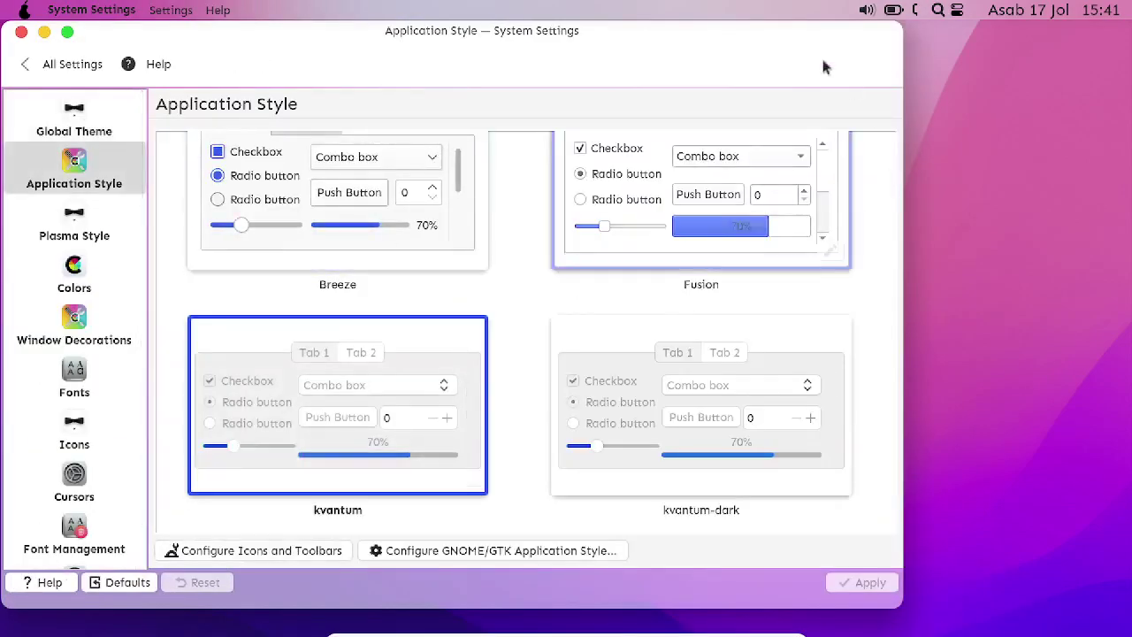
drag(823, 66, 904, 66)
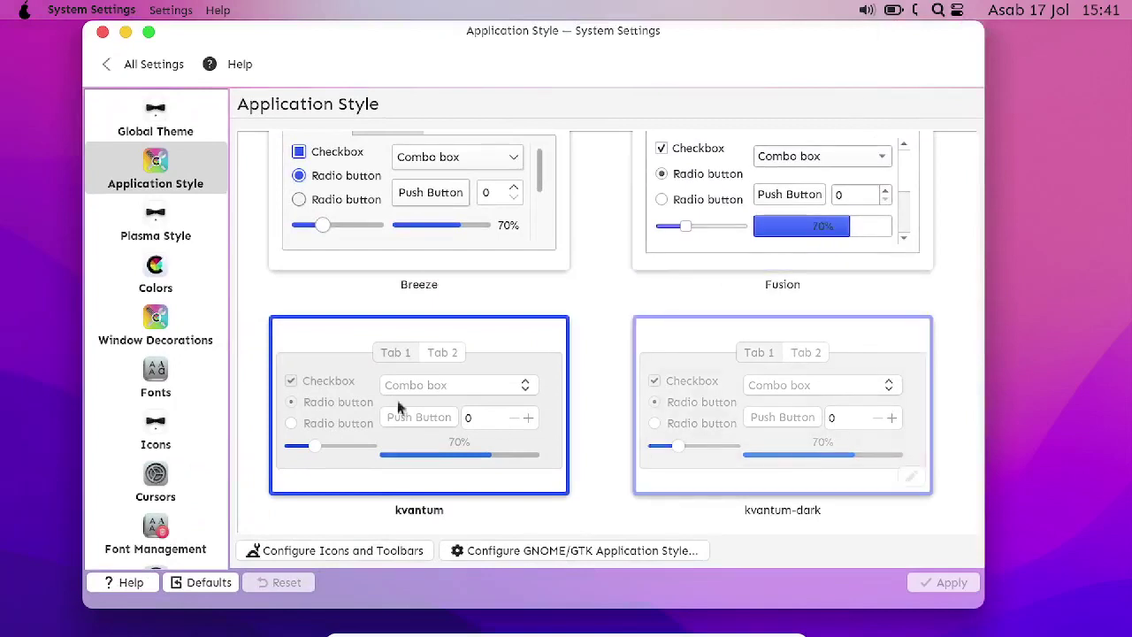
scroll(460, 345, up, 1)
click(156, 119)
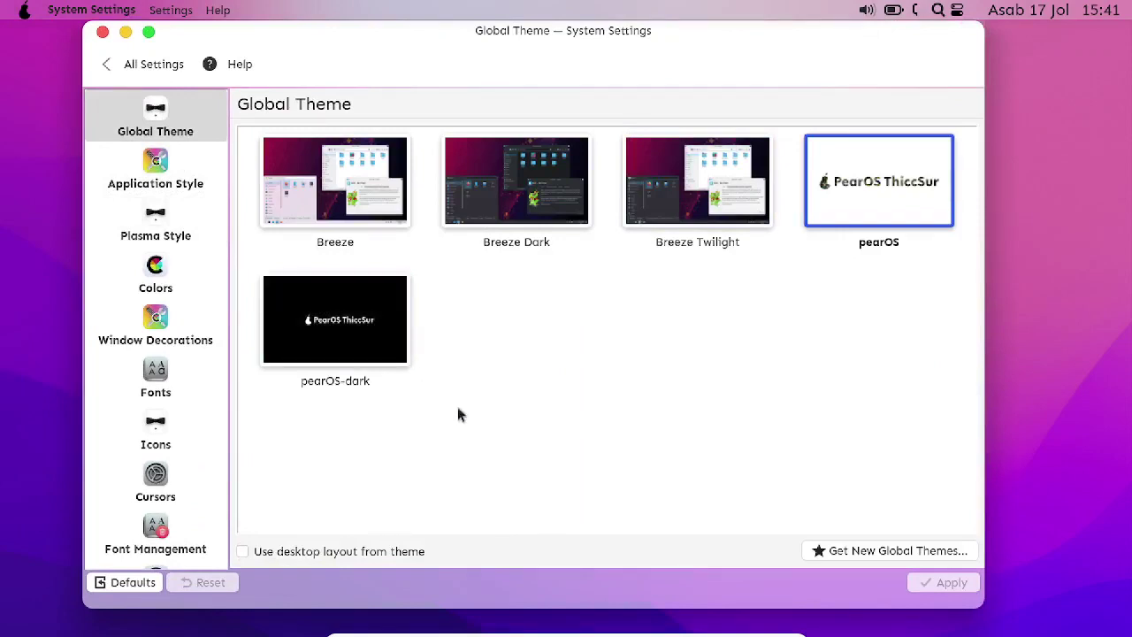
click(345, 331)
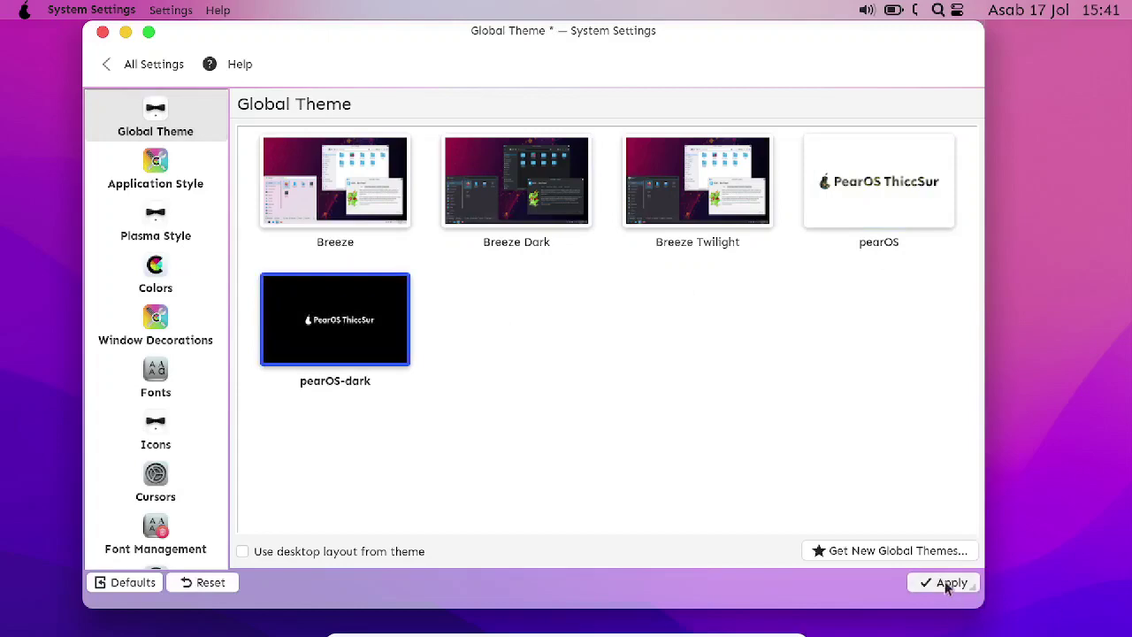
click(948, 583)
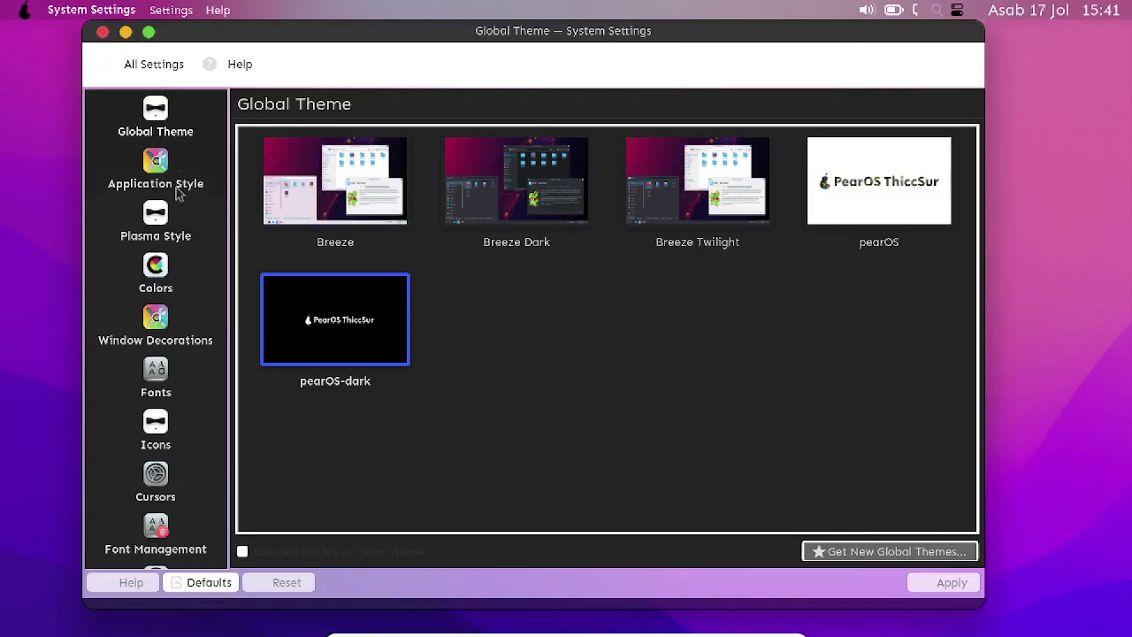
- Review the available application styles and apply kvantum-dark
click(155, 168)
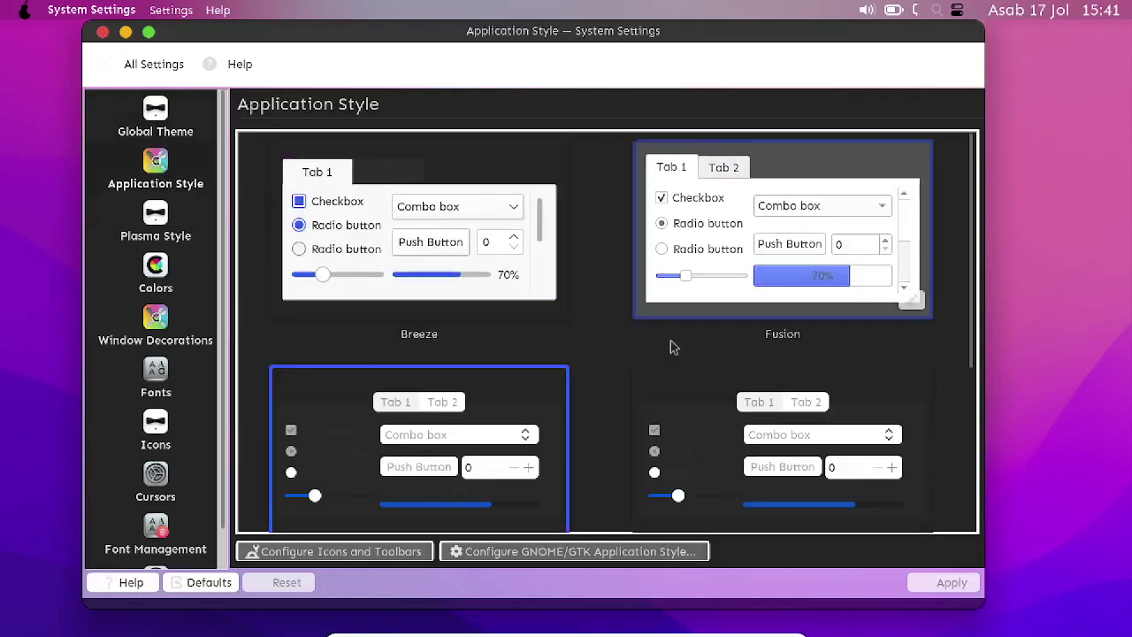
scroll(670, 346, down, 3)
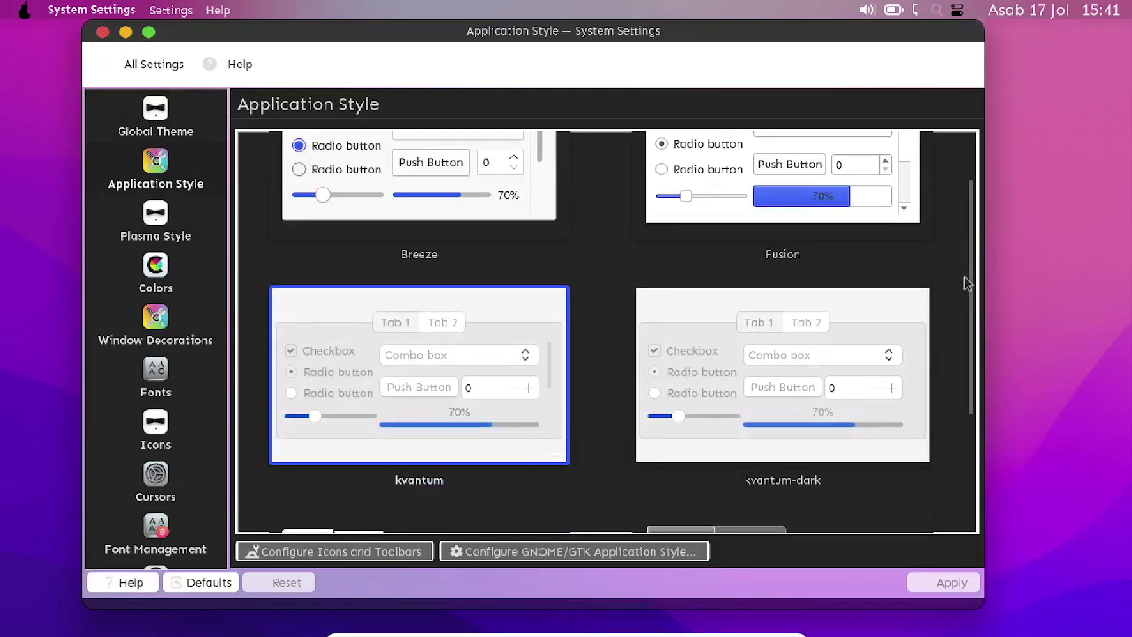
drag(977, 300, 929, 104)
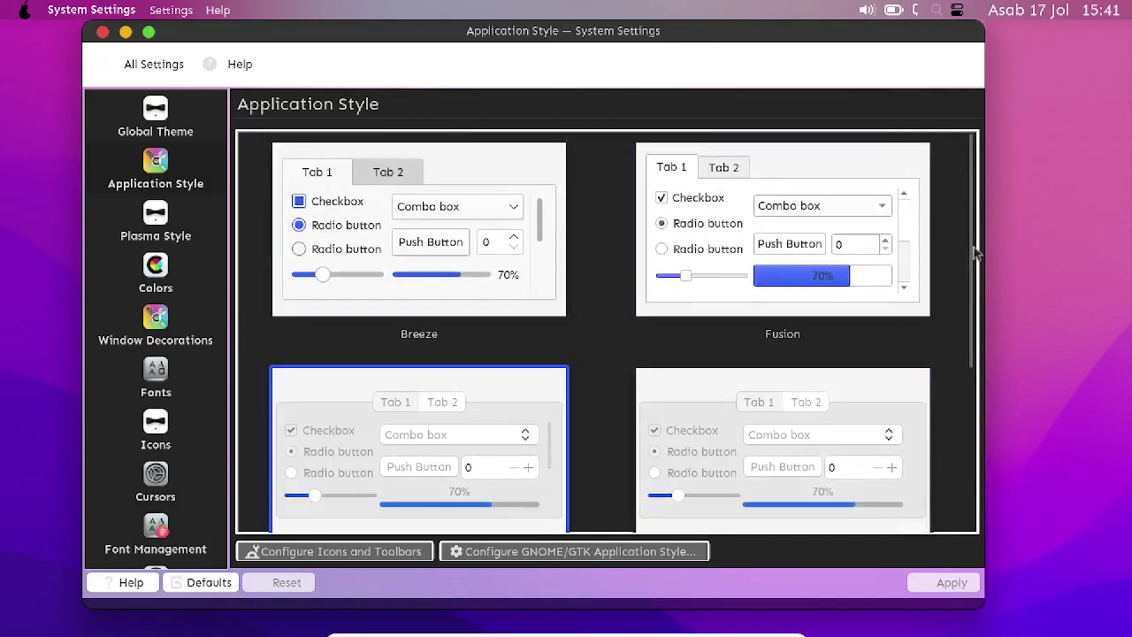
scroll(977, 266, down, 1)
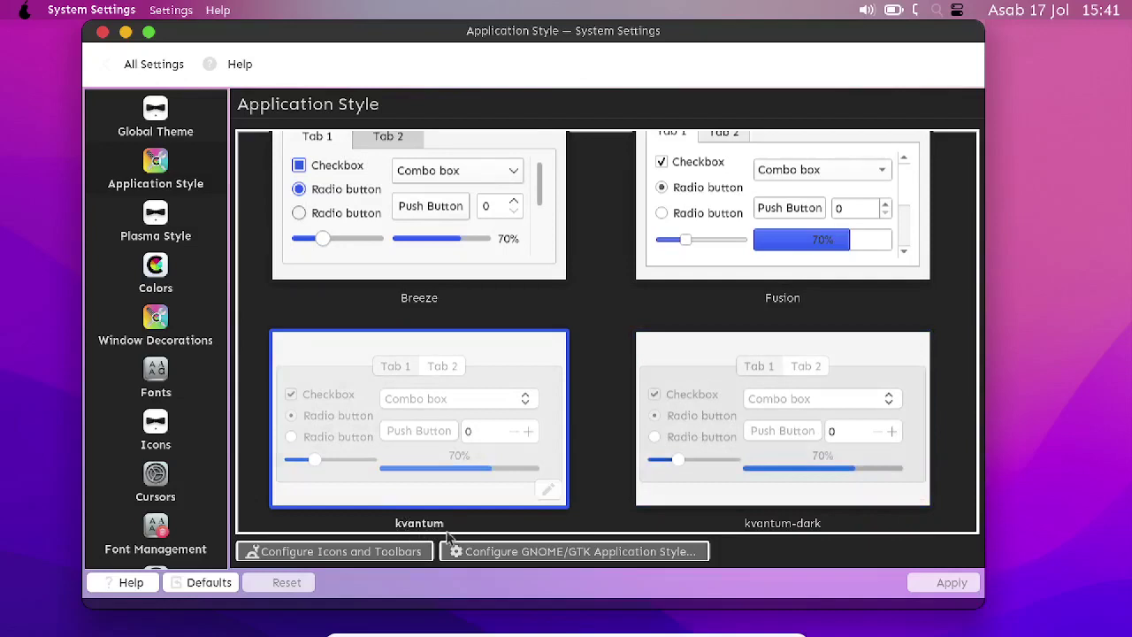
click(809, 380)
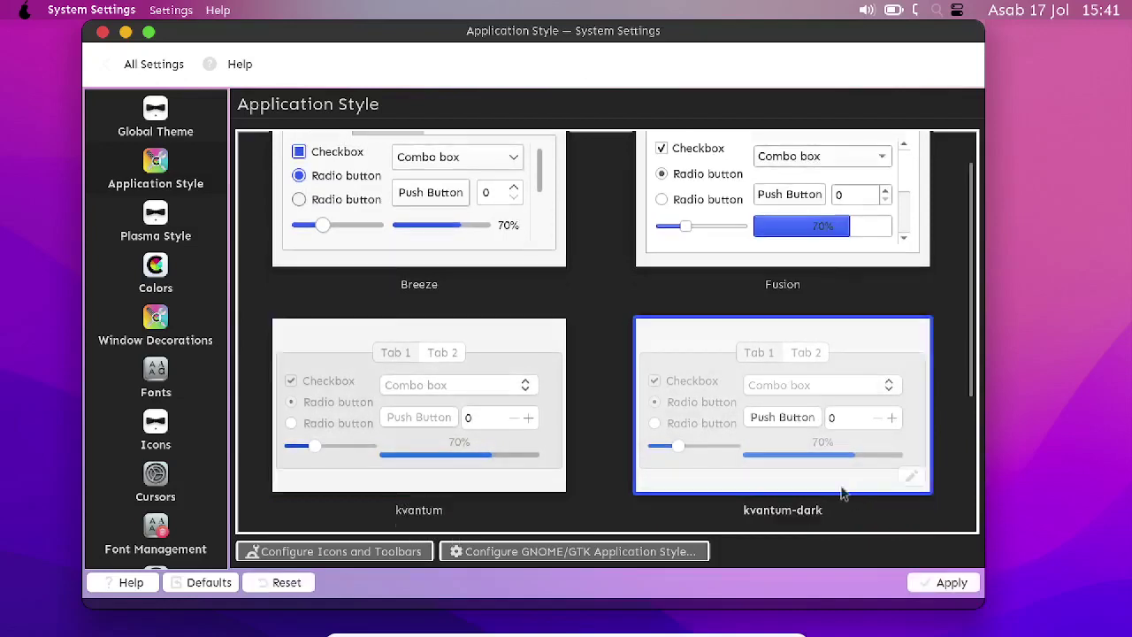
click(930, 587)
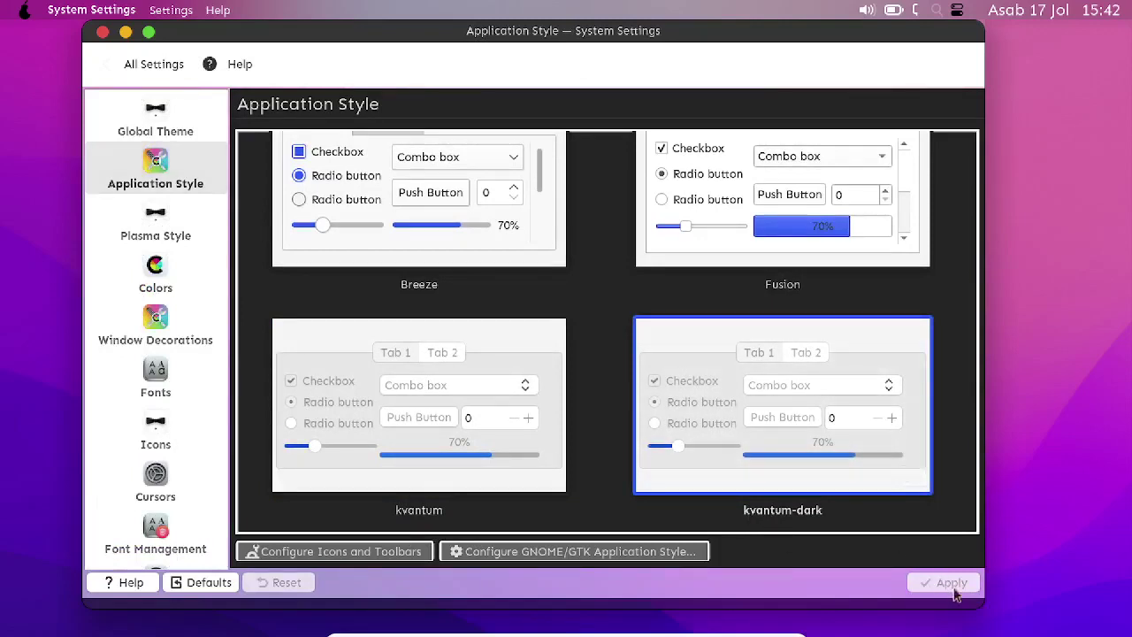
- Look over the remaining application styles and the Plasma Style themes, and minimize System Settings
scroll(570, 409, down, 5)
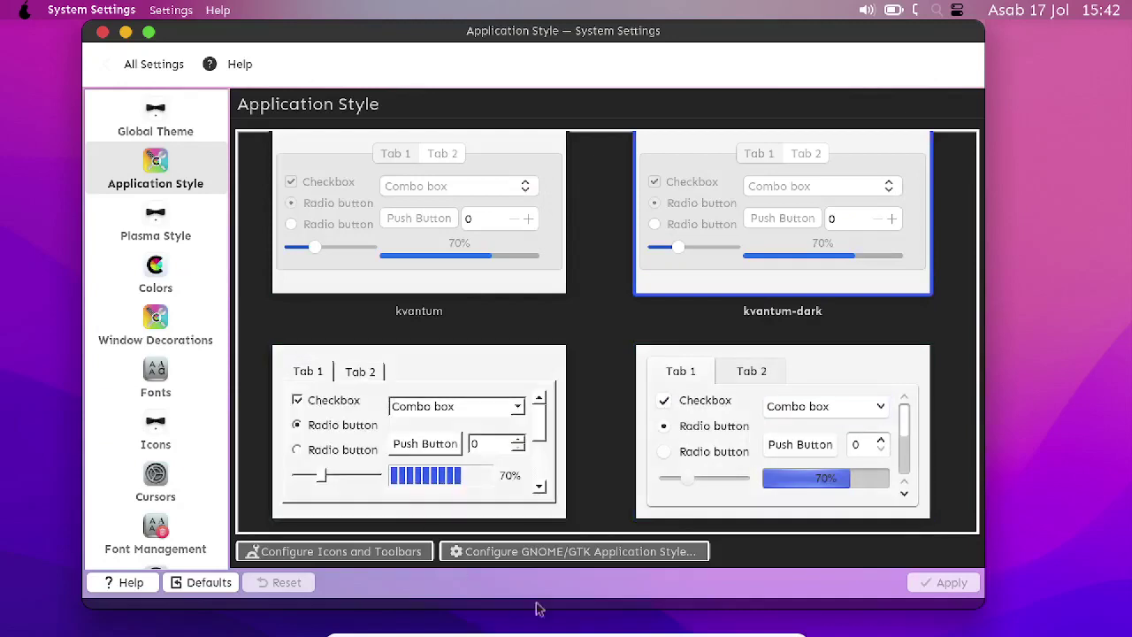
click(156, 223)
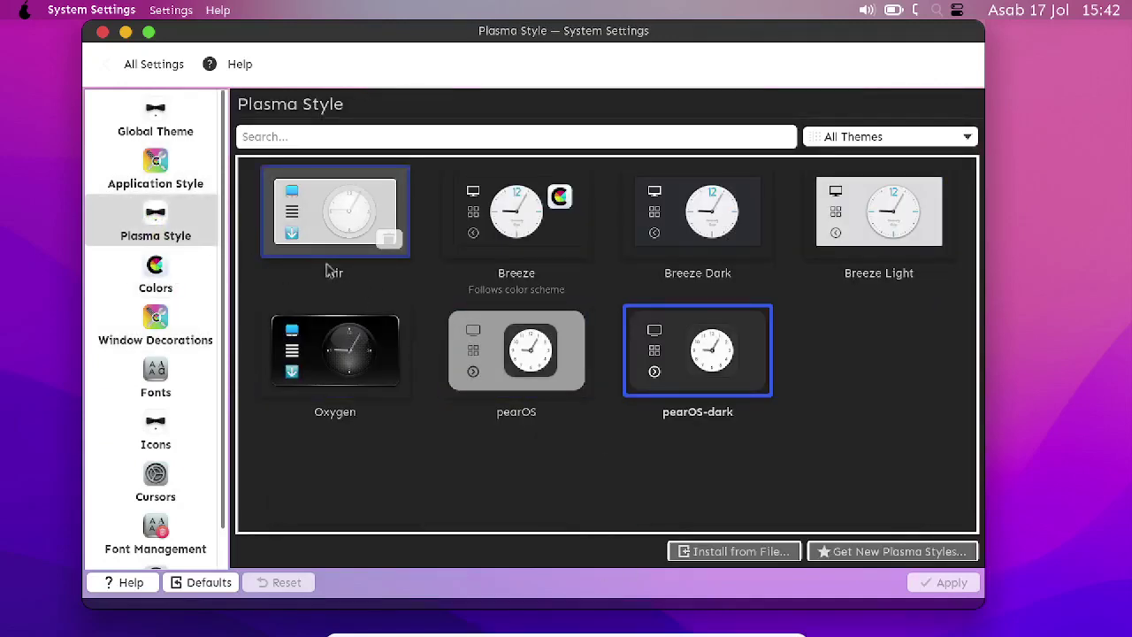
click(126, 32)
- Open Files and enlarge the folder icons in Home by three zoom levels
mouse_move(410, 630)
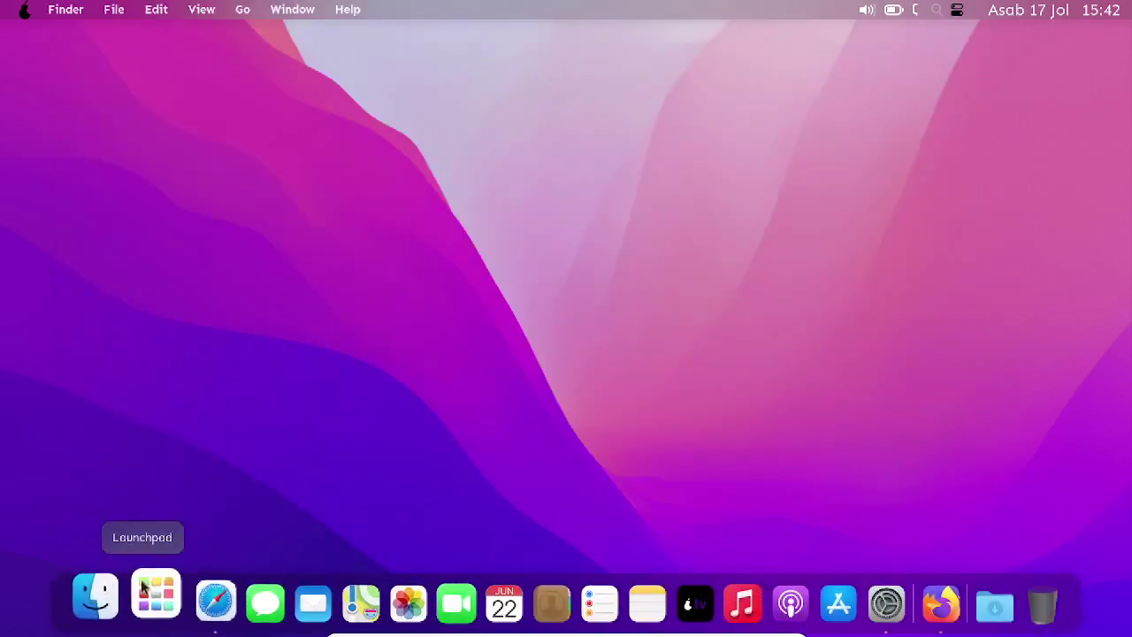
click(120, 584)
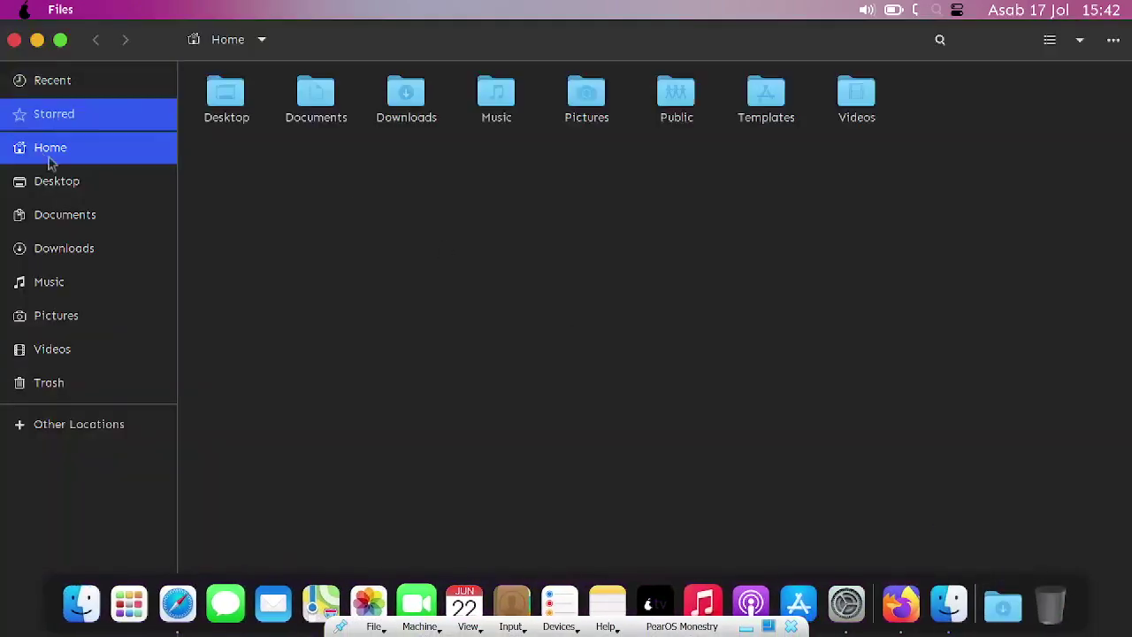
right_click(533, 210)
click(442, 228)
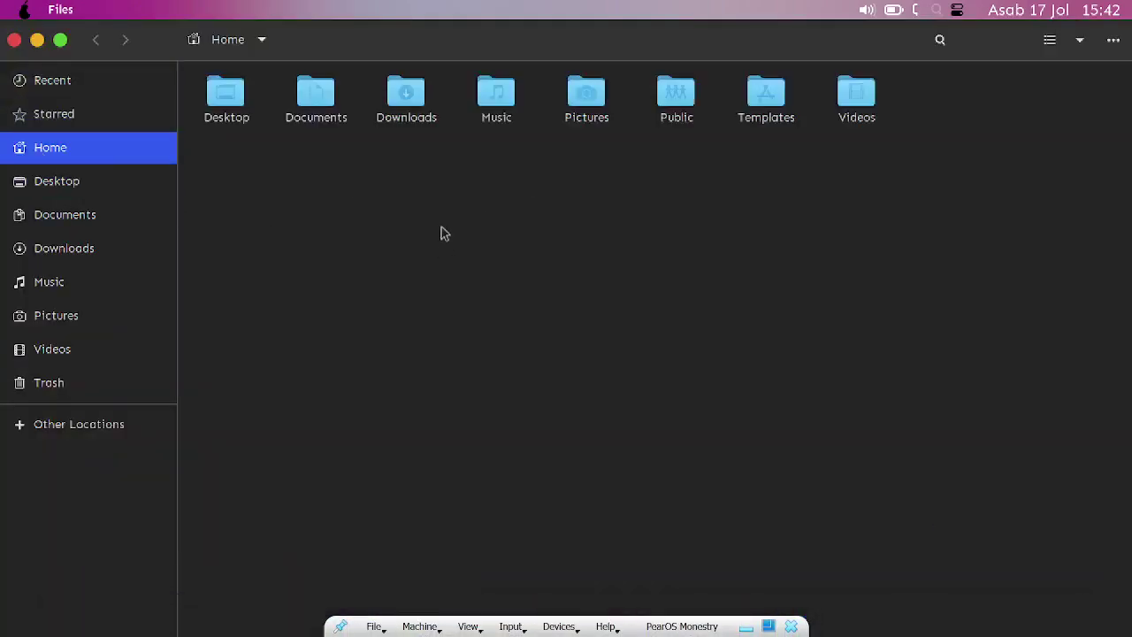
key(ctrl+plus)
key(ctrl+plus)
key(ctrl+plus)
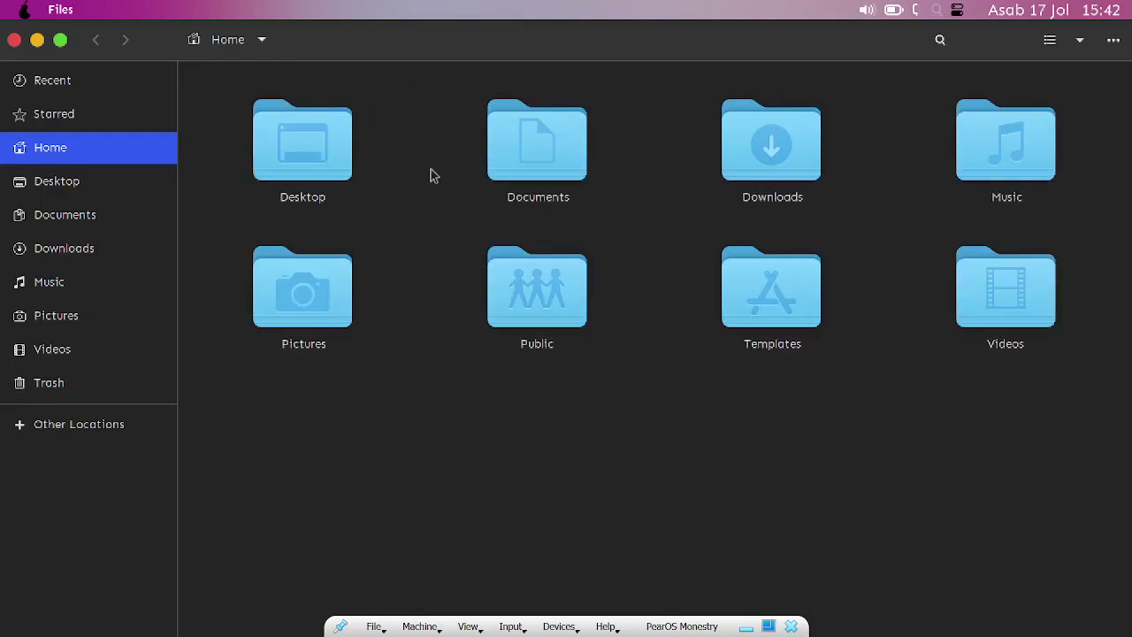
key(ctrl+minus)
key(ctrl+plus)
- Open the Desktop folder from Home and return to the Home folder
double_click(324, 144)
click(227, 39)
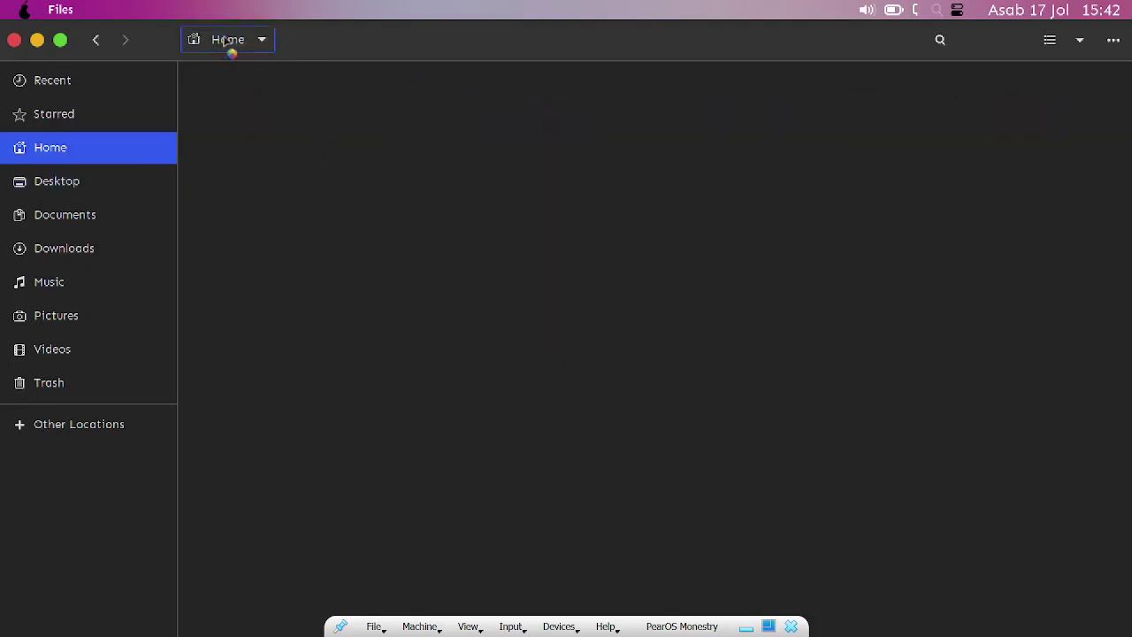
- Open the Documents folder from Home and return to the Home folder
double_click(516, 151)
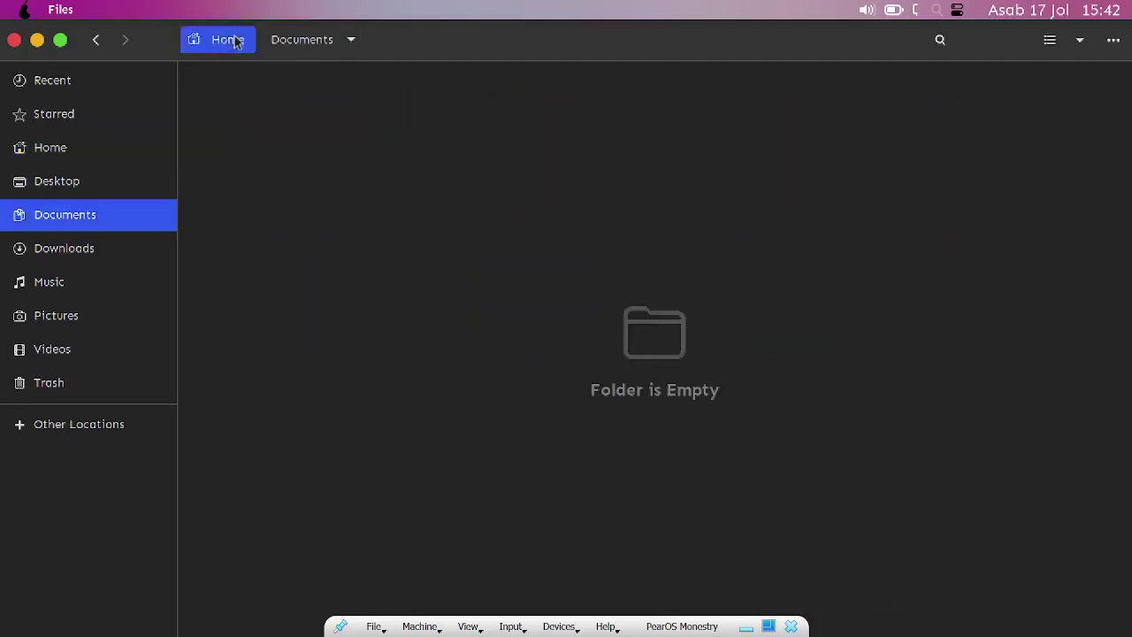
click(234, 41)
- Switch the Files window out of its maximized size and back again, and close it
click(60, 41)
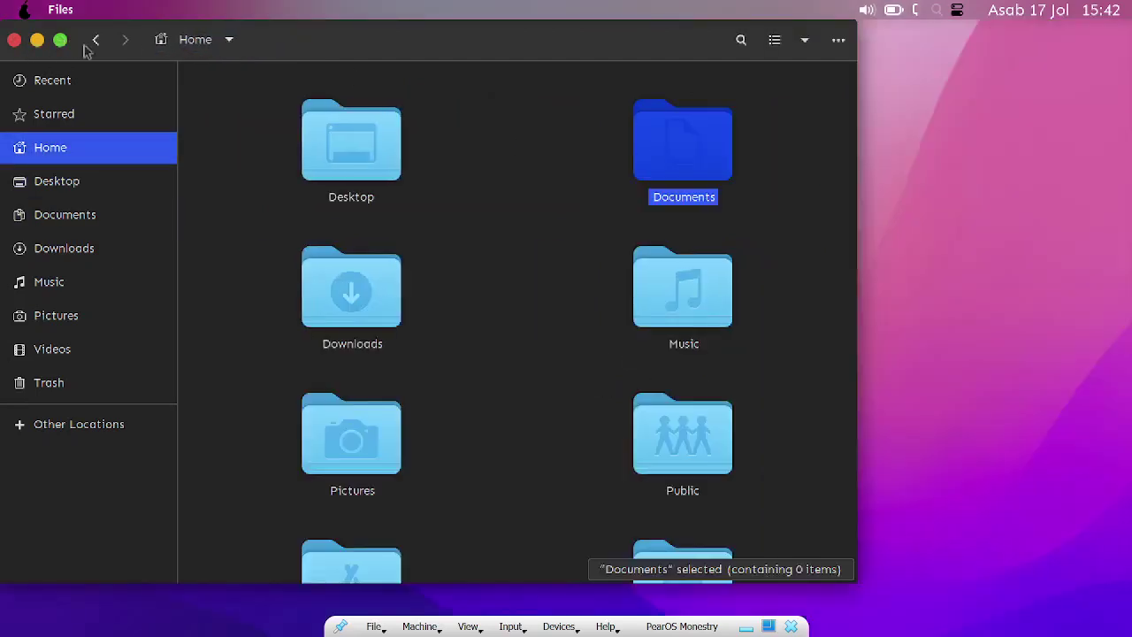
drag(266, 42, 528, 8)
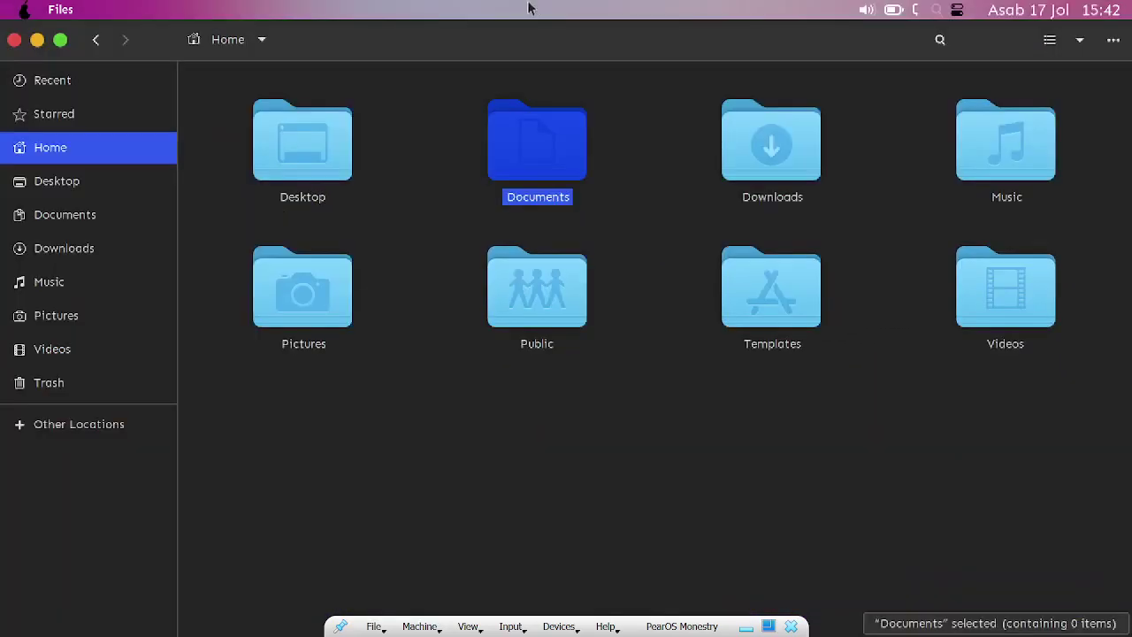
click(14, 39)
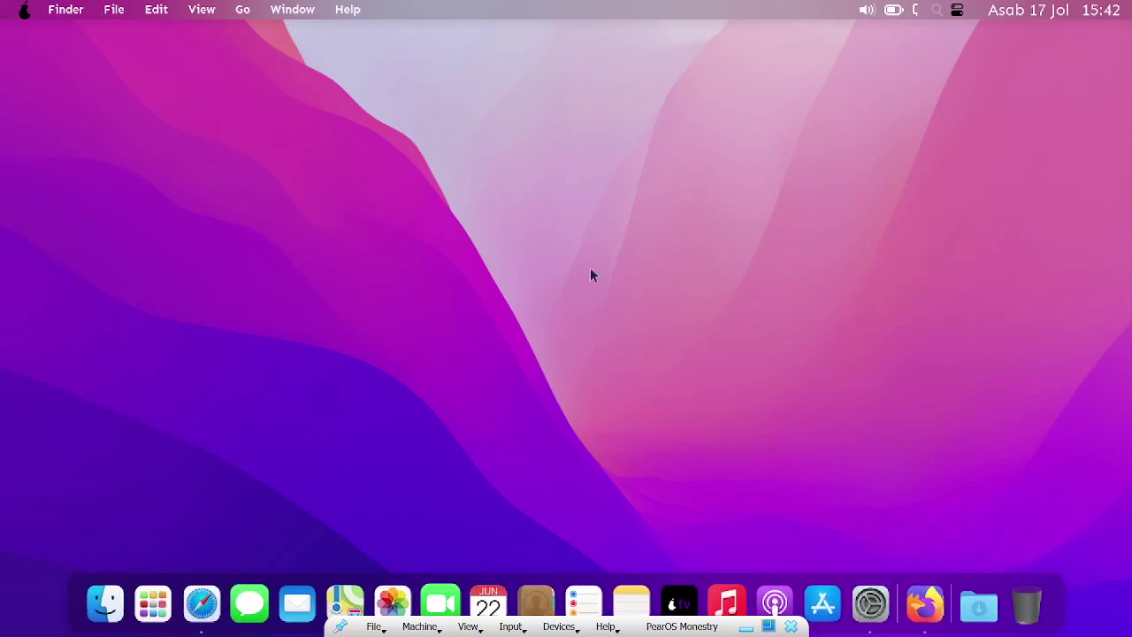
- Take the PearOS Monestry virtual machine out of full-screen mode and switch to the Oracle VM VirtualBox Manager
key(ctrl+f)
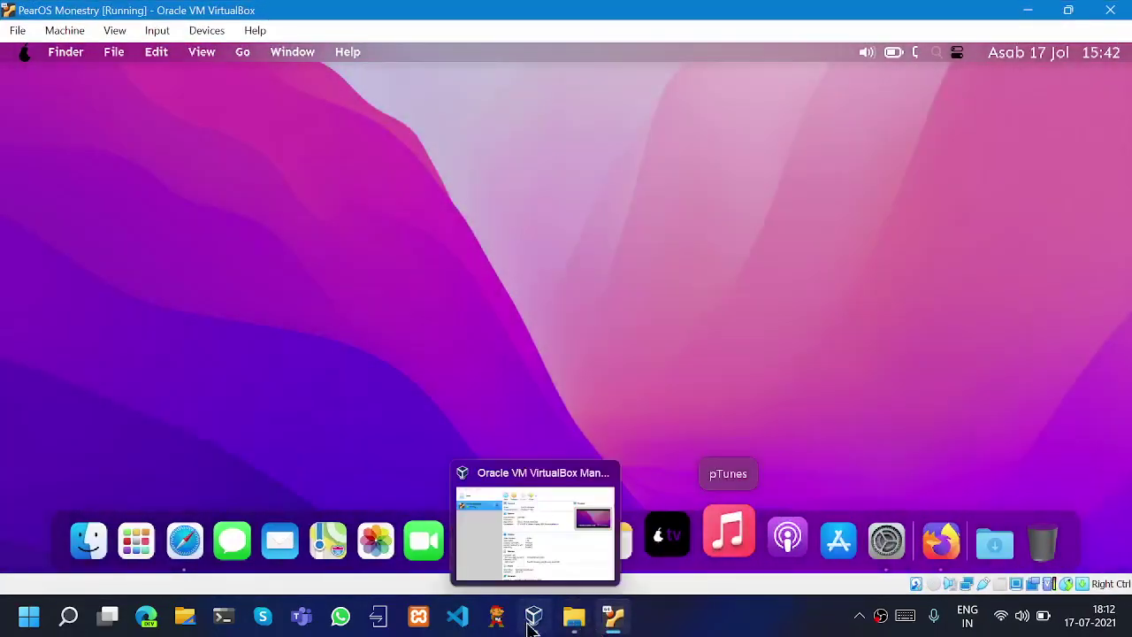
click(532, 625)
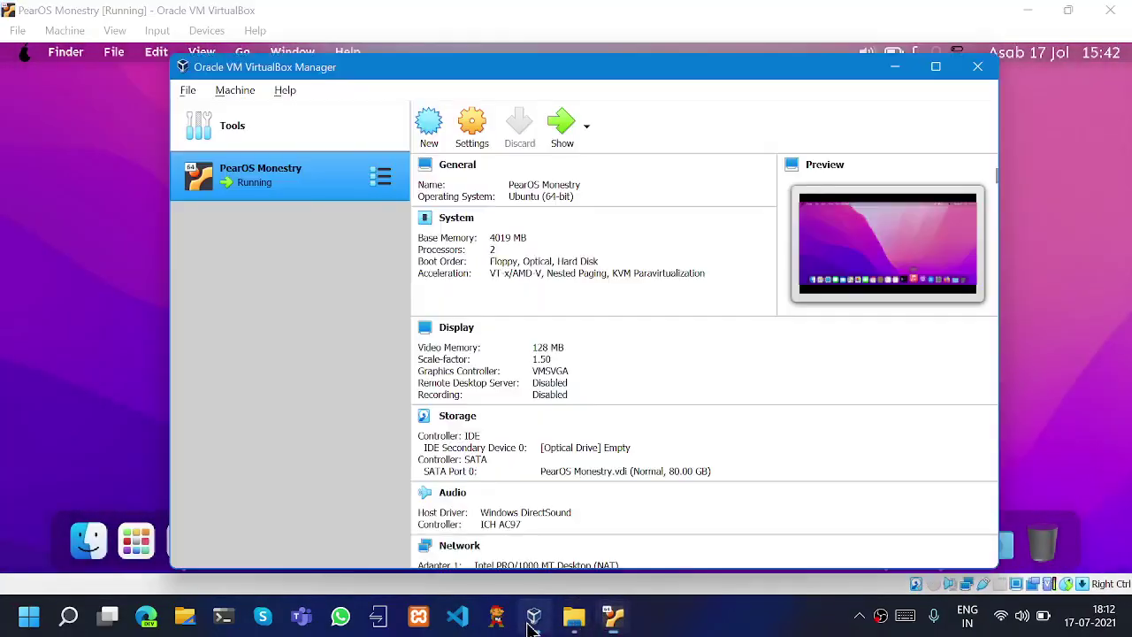